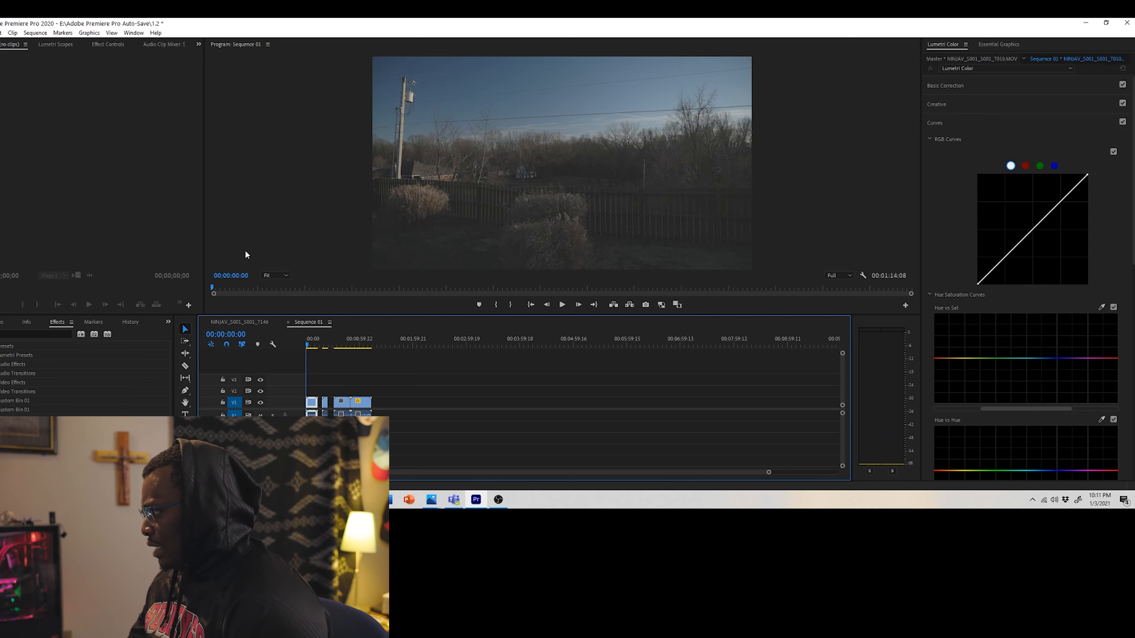
Step: Show the Lumetri Scopes, and in the clip's RGB curve pull the black and white end points slightly inward and lower the shadows a little
{"action": "left_click", "coordinate": [59, 45]}
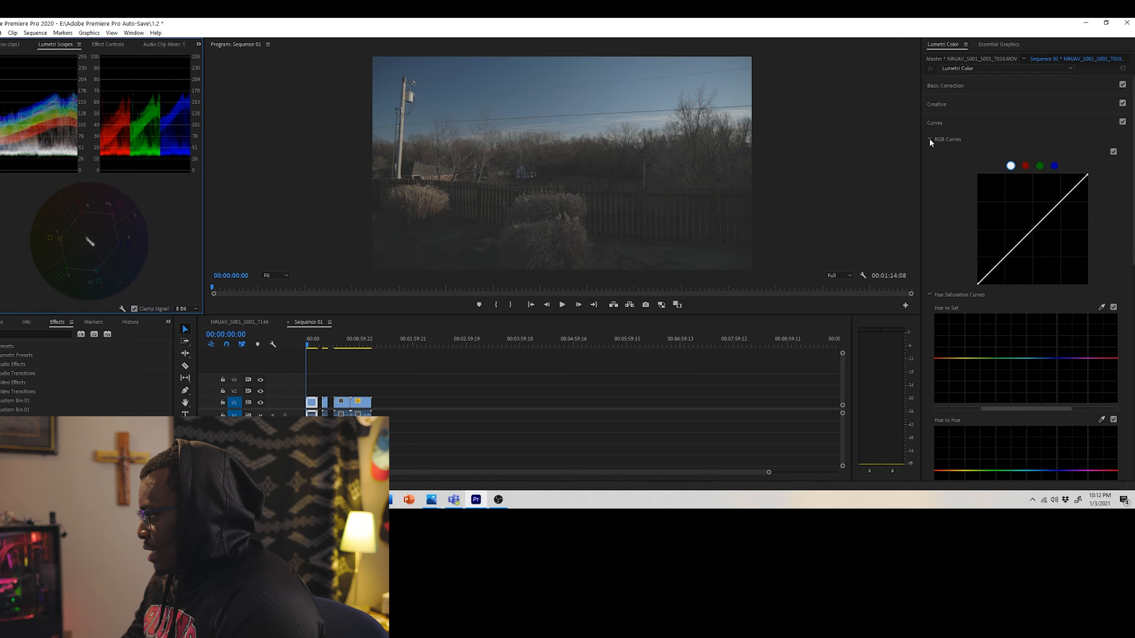
{"action": "left_click", "coordinate": [946, 122]}
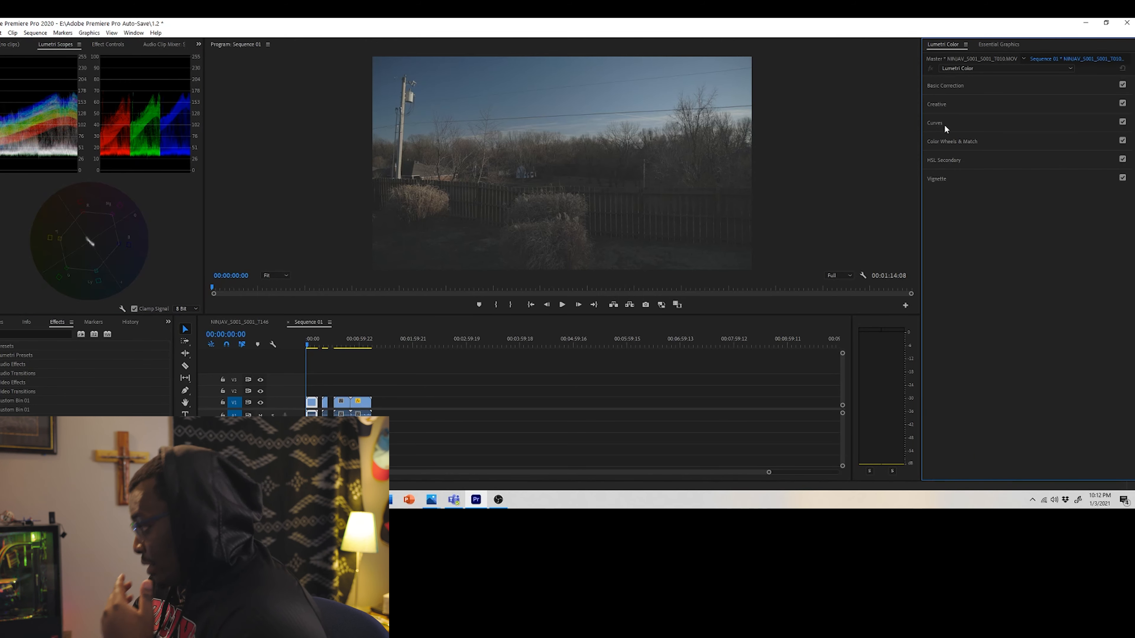
{"action": "left_click", "coordinate": [944, 124]}
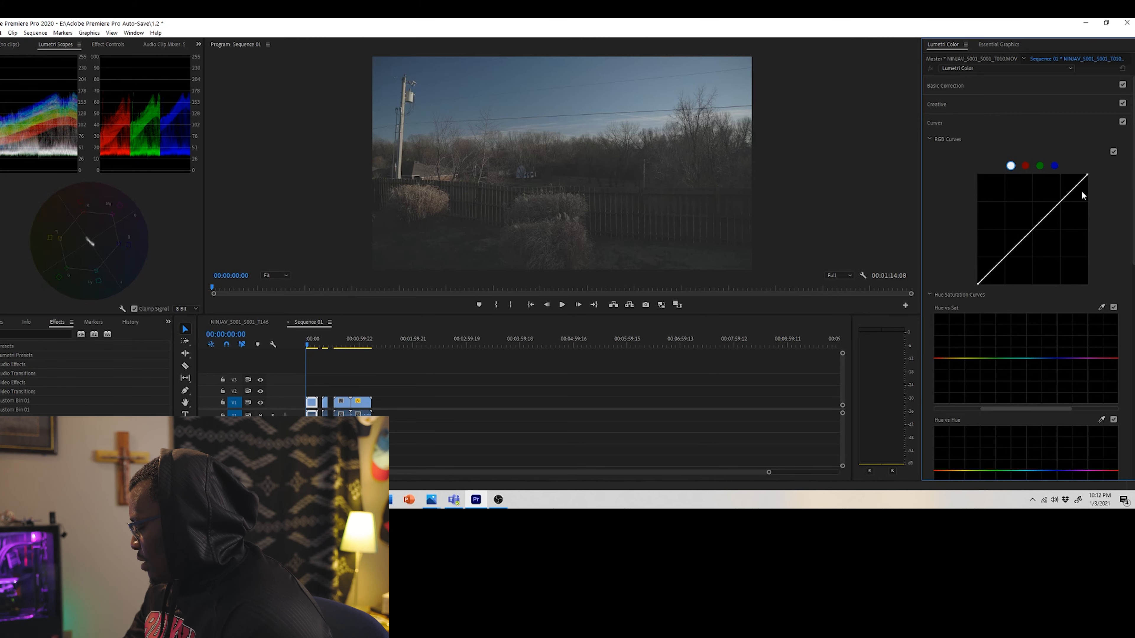
{"action": "left_click_drag", "start_coordinate": [978, 284], "coordinate": [980, 289]}
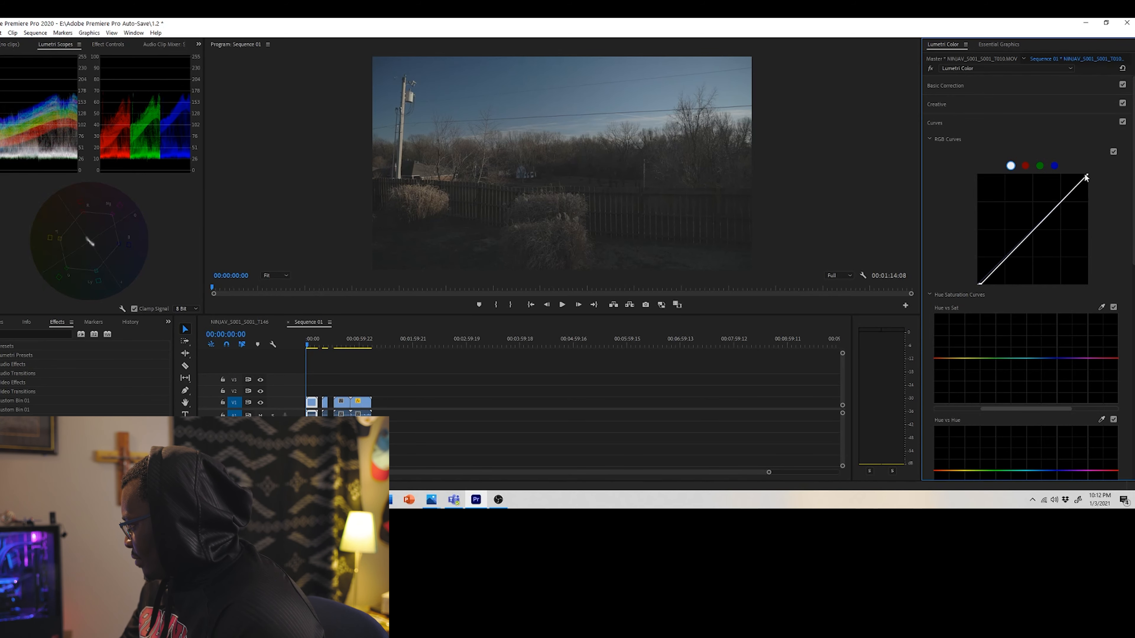
{"action": "left_click_drag", "start_coordinate": [1087, 176], "coordinate": [1082, 174]}
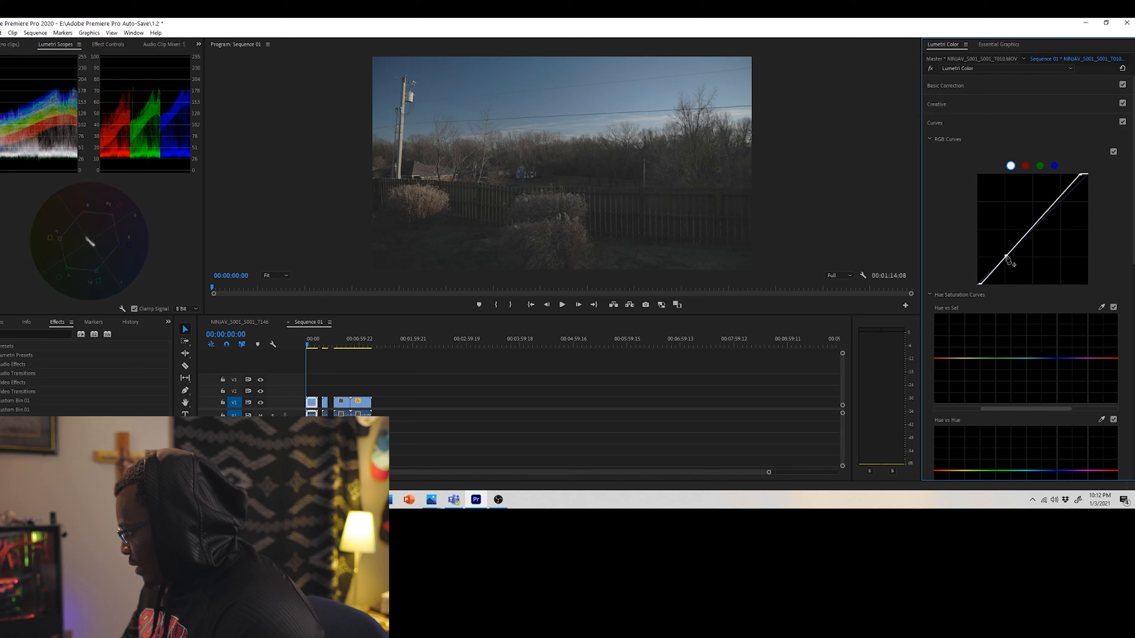
{"action": "left_click_drag", "start_coordinate": [1008, 257], "coordinate": [1007, 259]}
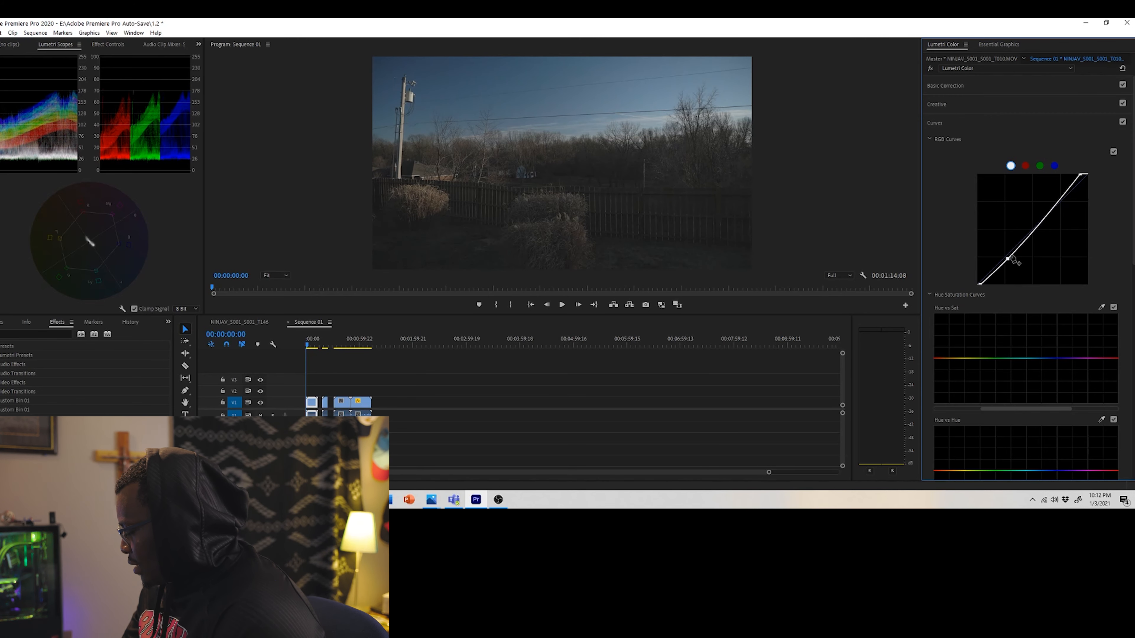
Step: Save the project, accepting that the project file has been modified since the last save
{"action": "left_click", "coordinate": [0, 32]}
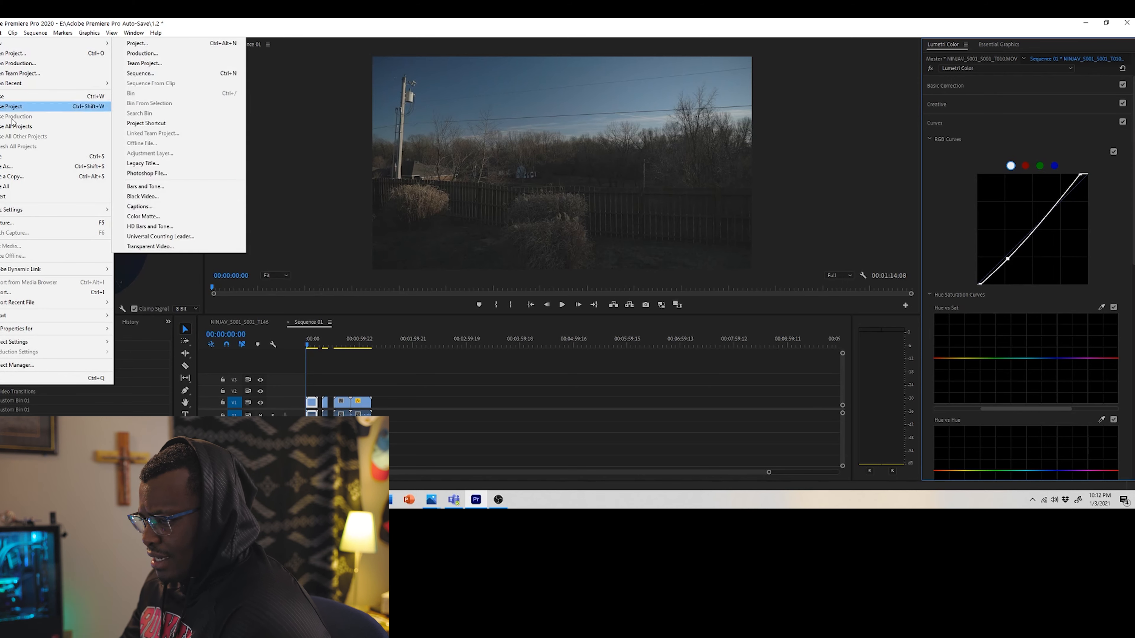
{"action": "left_click", "coordinate": [13, 156]}
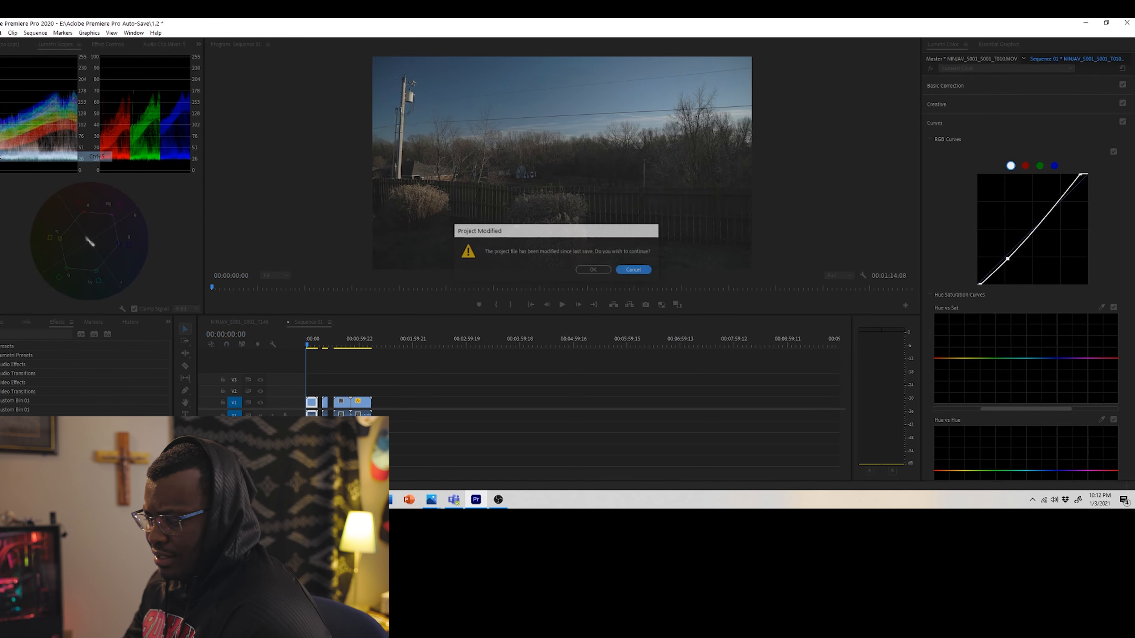
{"action": "left_click", "coordinate": [591, 270]}
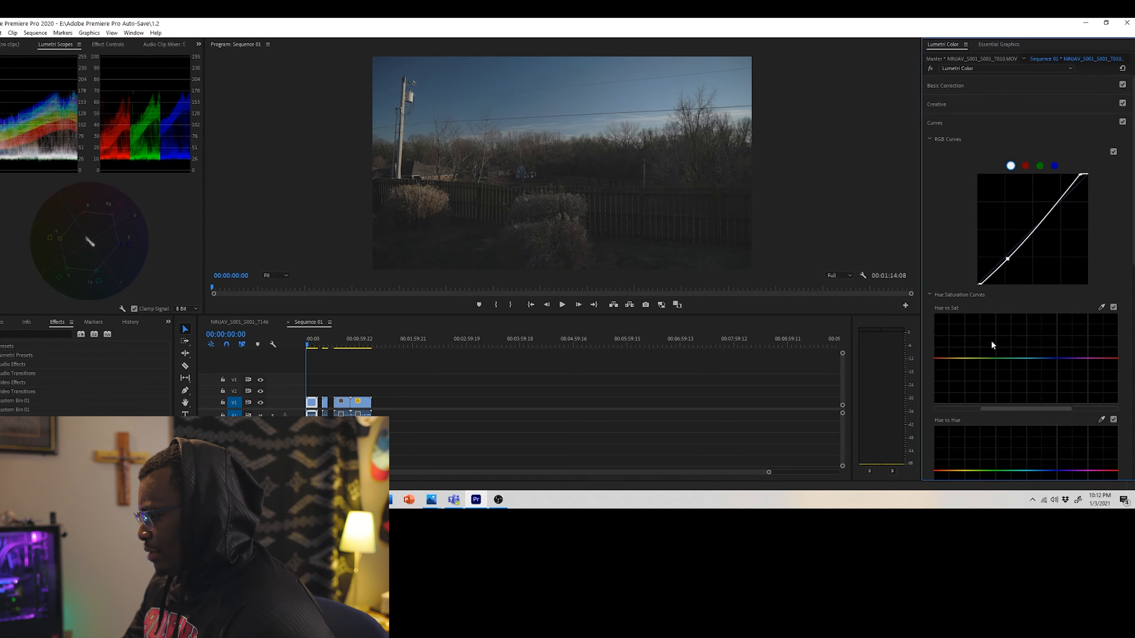
Step: Raise an upper-midtone point on the RGB curve to form a gentle S-curve, and compare the image with Curves off and on
{"action": "left_click", "coordinate": [1043, 226]}
{"action": "left_click_drag", "start_coordinate": [1043, 226], "coordinate": [1037, 220]}
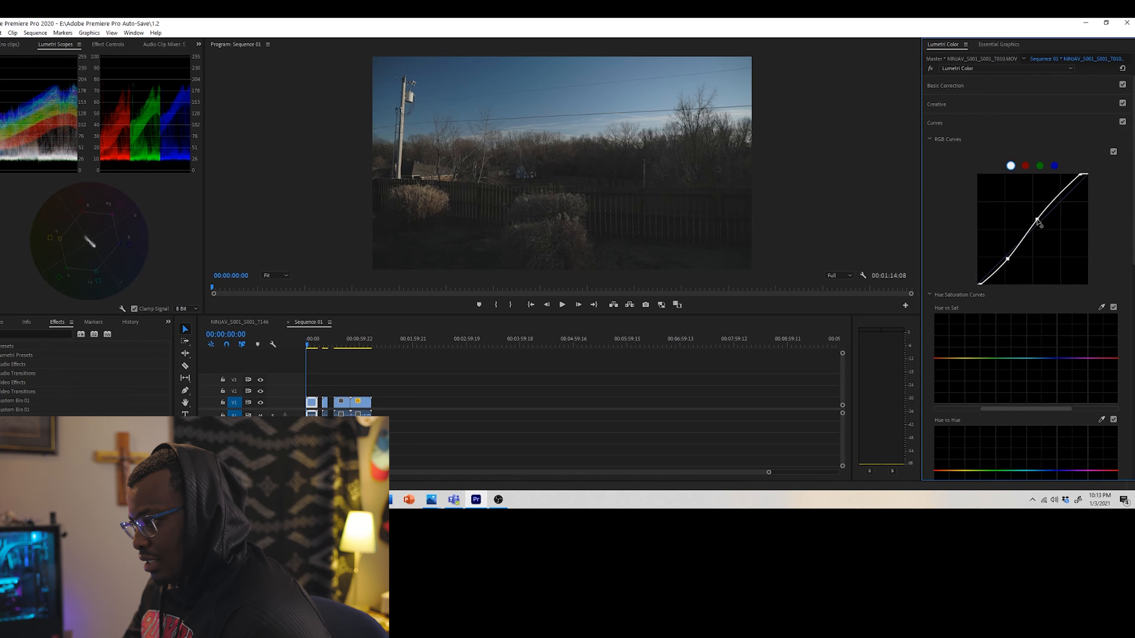
{"action": "left_click_drag", "start_coordinate": [1037, 222], "coordinate": [1036, 218]}
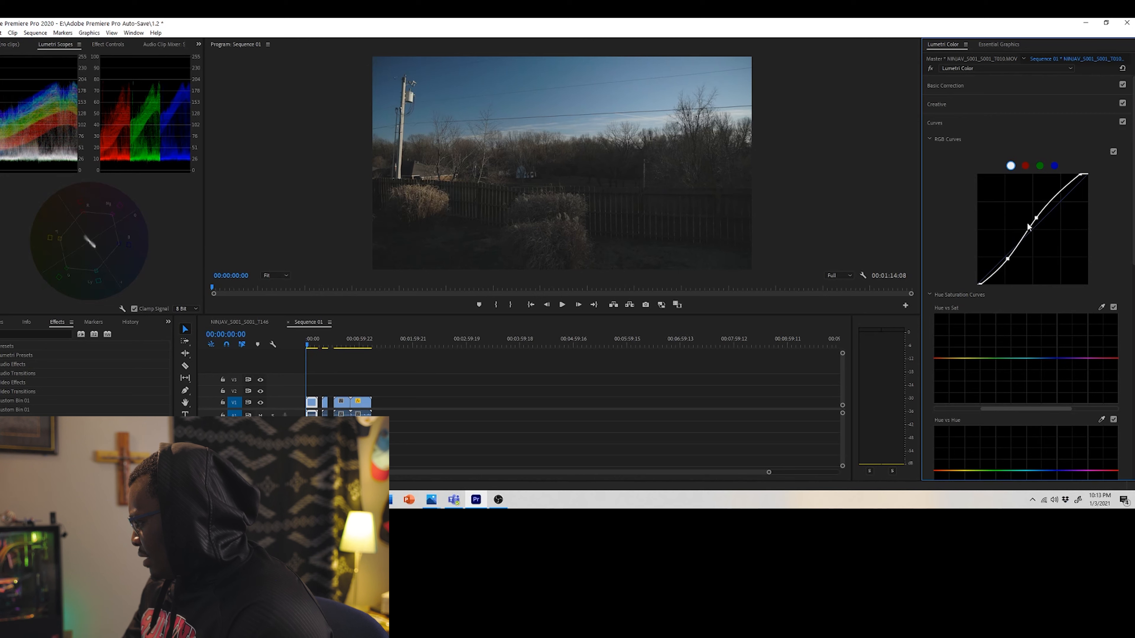
{"action": "left_click_drag", "start_coordinate": [1036, 219], "coordinate": [1045, 207]}
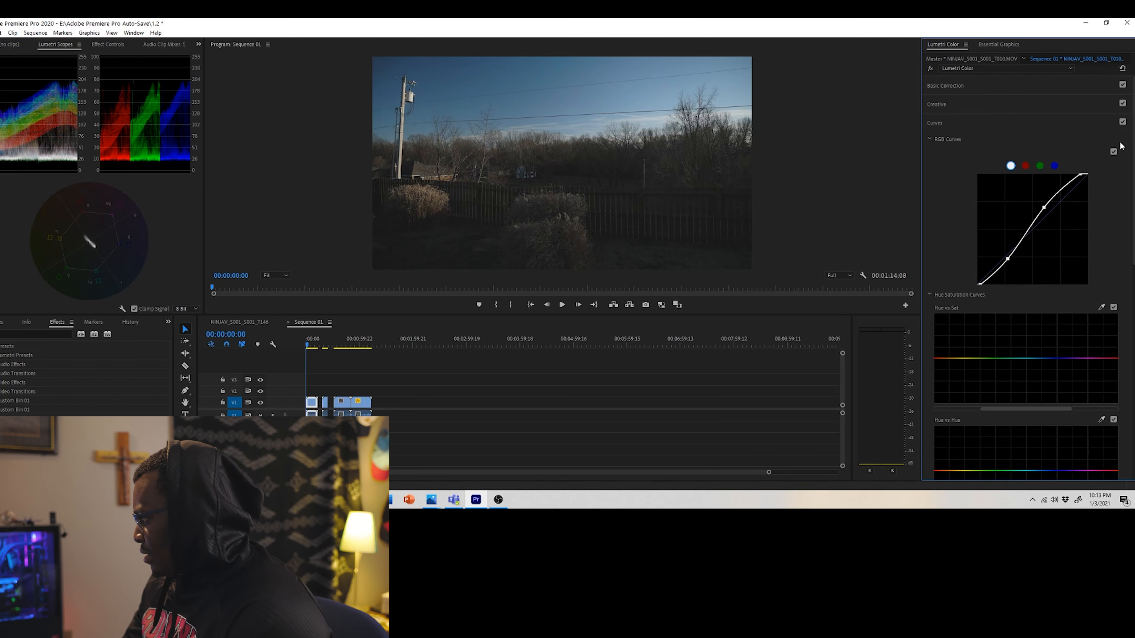
{"action": "left_click", "coordinate": [1123, 123]}
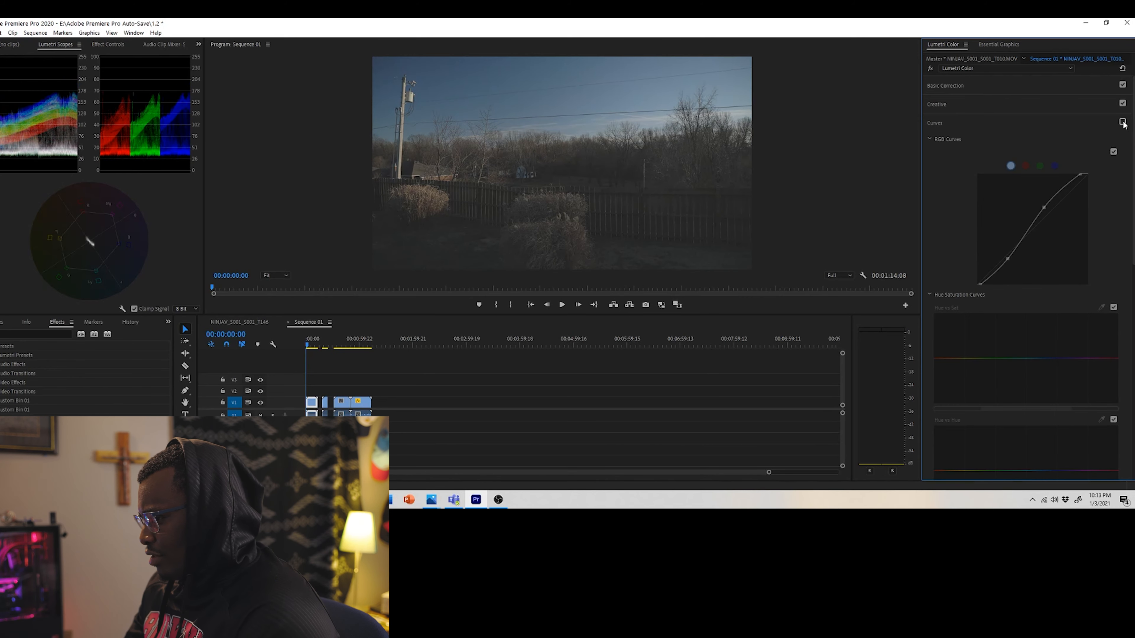
{"action": "left_click", "coordinate": [1123, 123]}
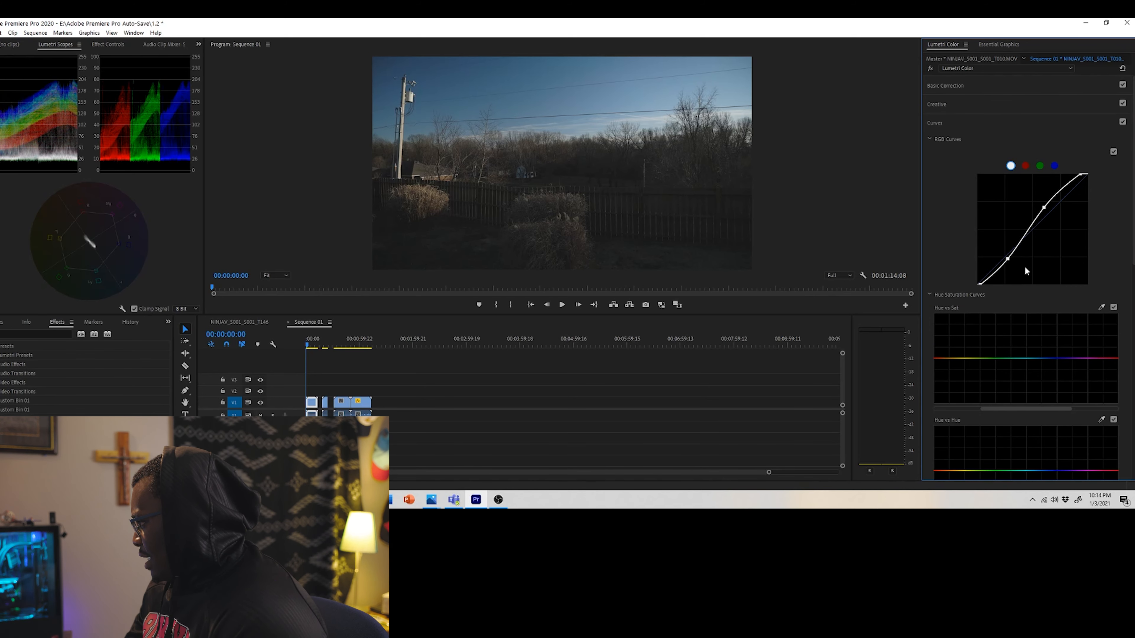
Step: In the clip's Basic Correction, set Contrast to 10 and Shadows to 10
{"action": "left_click", "coordinate": [983, 79]}
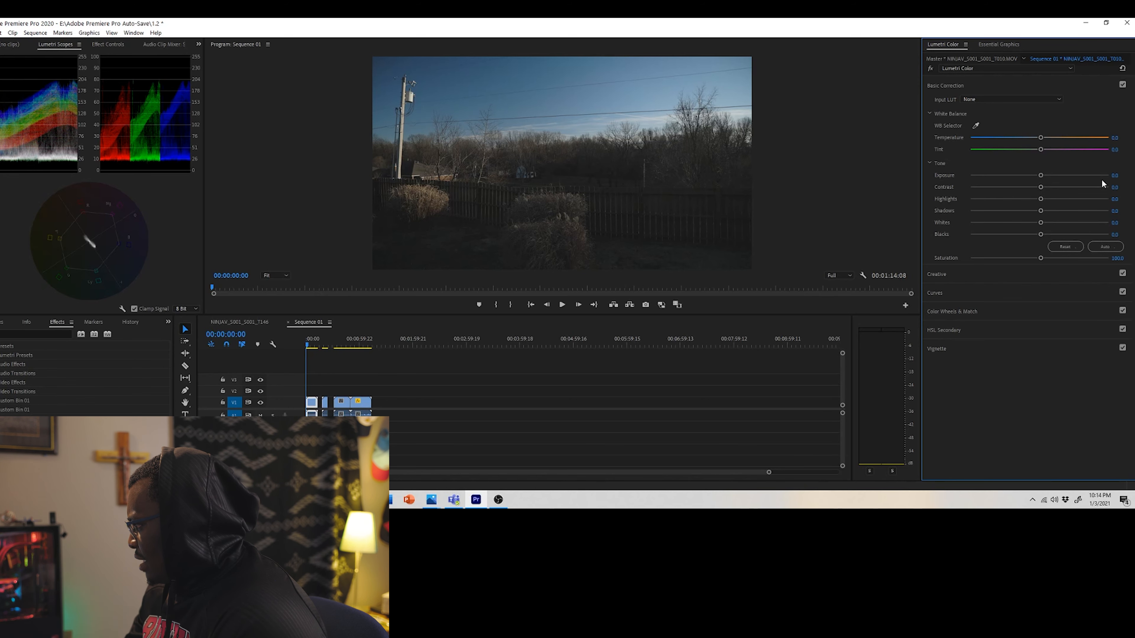
{"action": "left_click", "coordinate": [1116, 187]}
{"action": "type", "text": "10"}
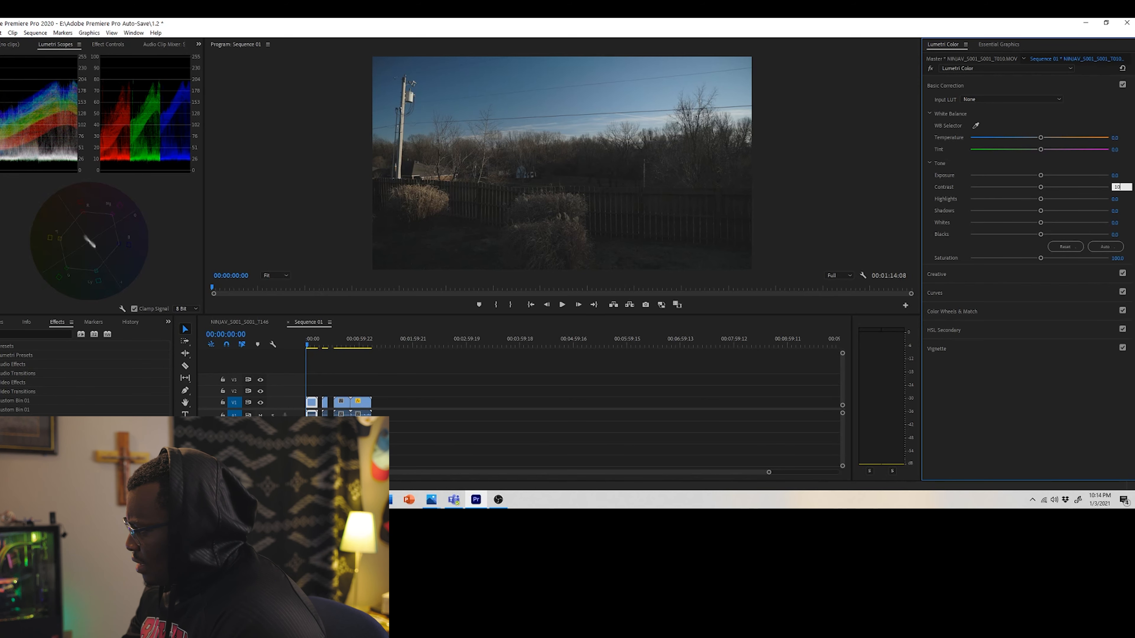
{"action": "left_click", "coordinate": [827, 104]}
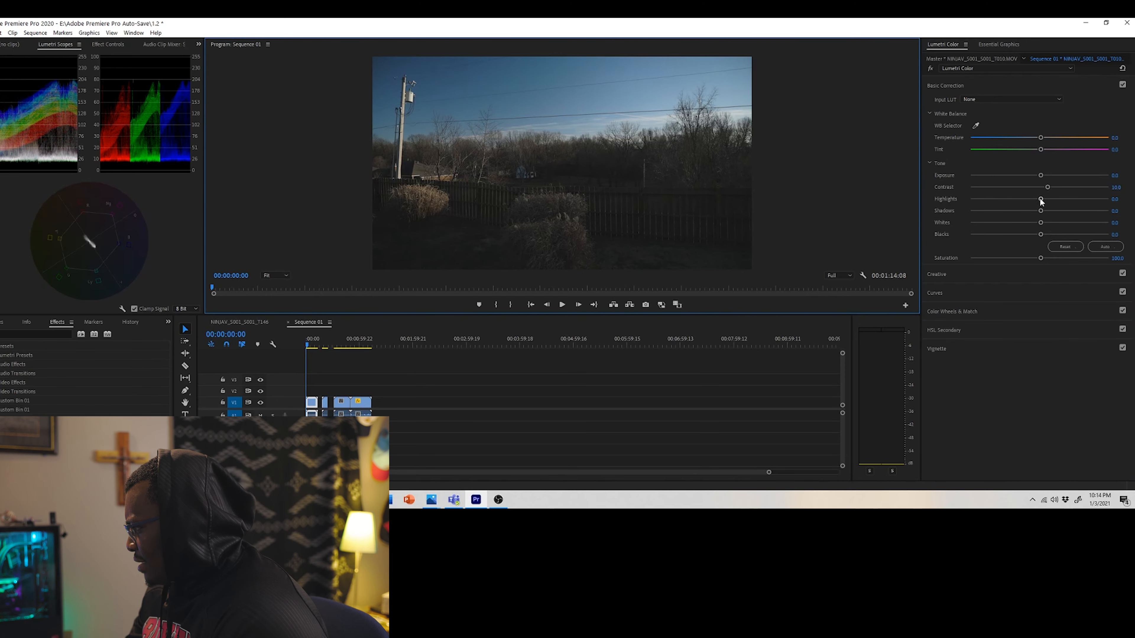
{"action": "left_click", "coordinate": [1117, 211]}
{"action": "type", "text": "10"}
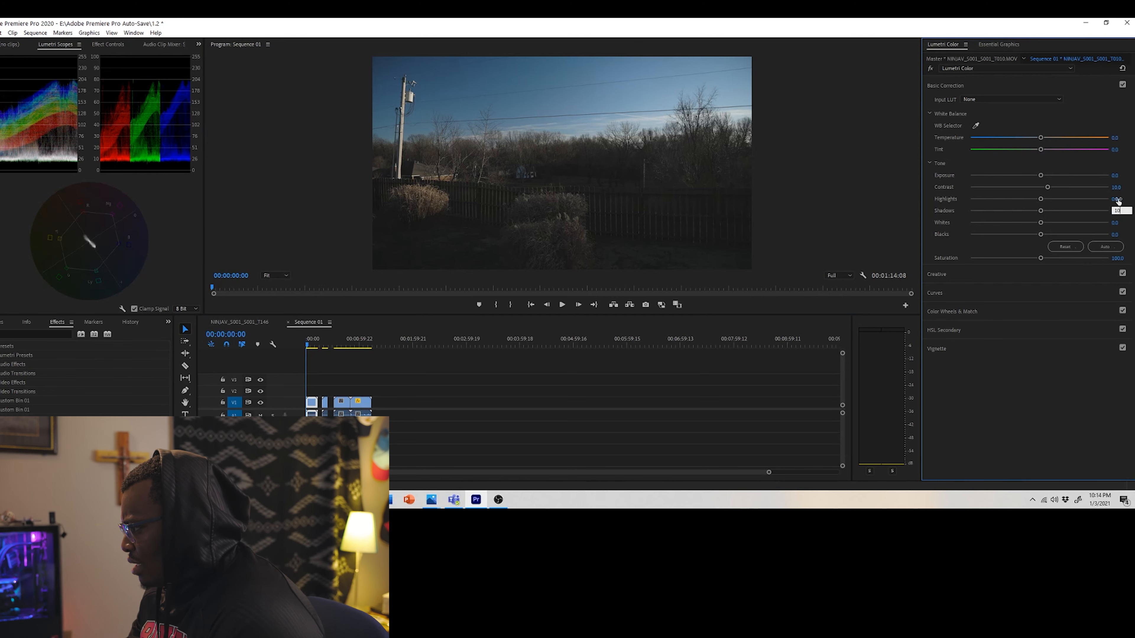
{"action": "left_click", "coordinate": [826, 170]}
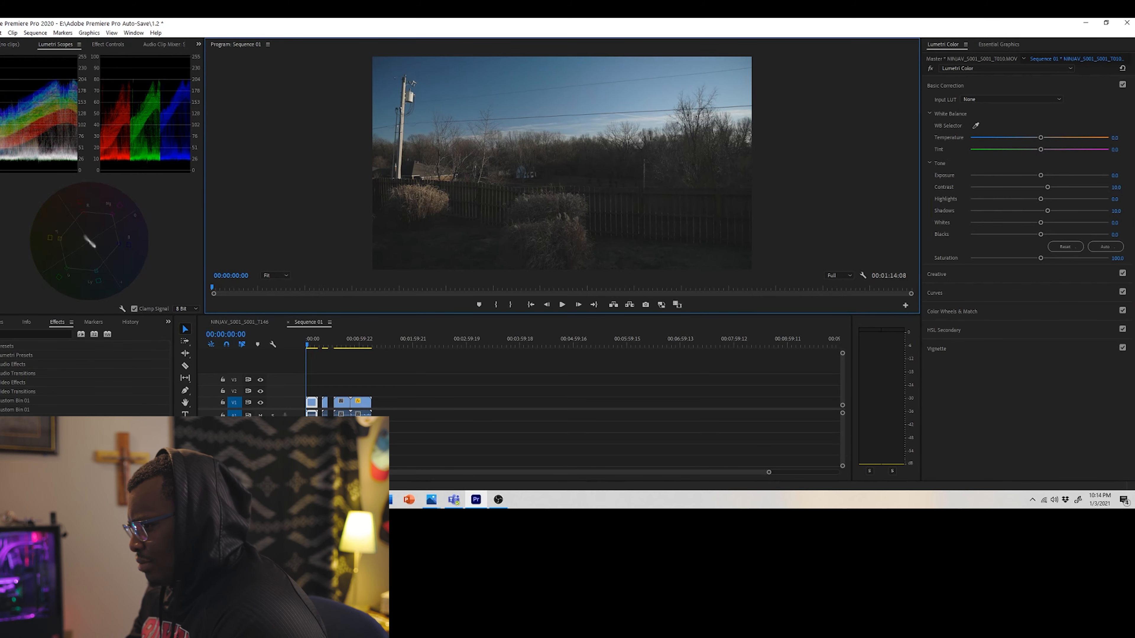
Step: Try Whites at 10 before settling on 15, and set Blacks to -5
{"action": "left_click", "coordinate": [1116, 223]}
{"action": "type", "text": "10"}
{"action": "left_click", "coordinate": [832, 194]}
{"action": "left_click", "coordinate": [1117, 222]}
{"action": "type", "text": "15"}
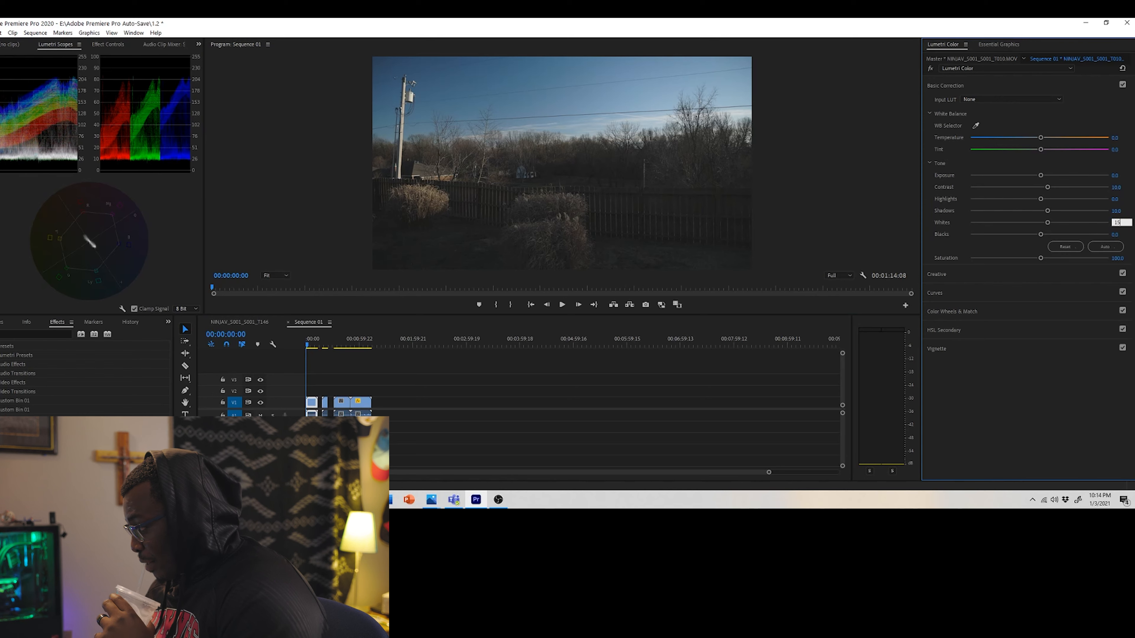
{"action": "left_click", "coordinate": [879, 172]}
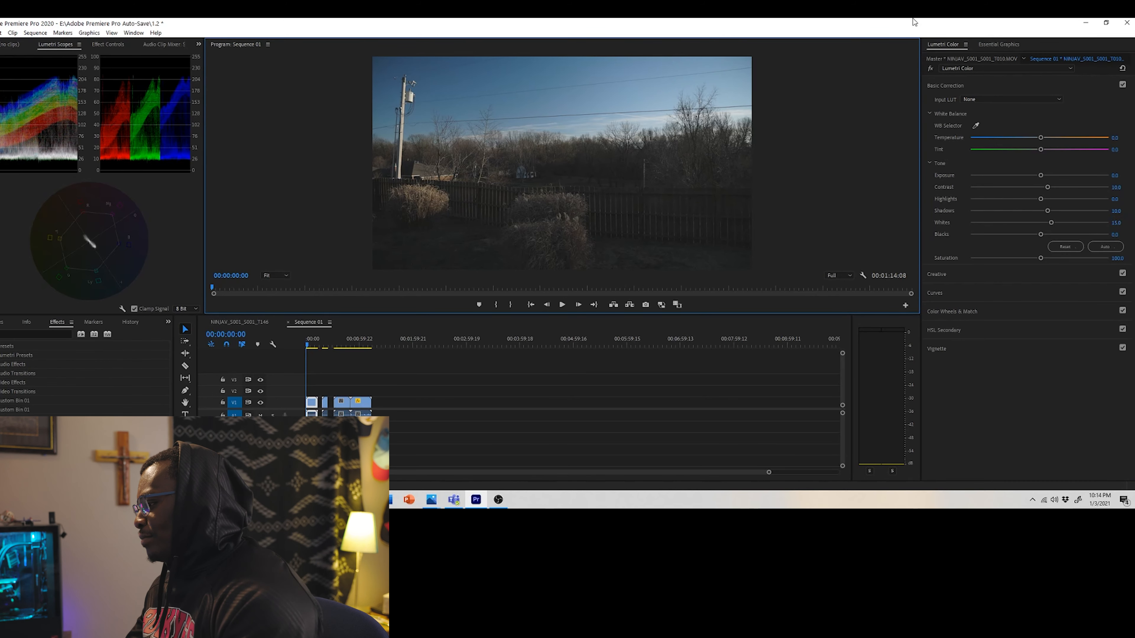
{"action": "left_click", "coordinate": [1118, 233]}
{"action": "type", "text": "-5"}
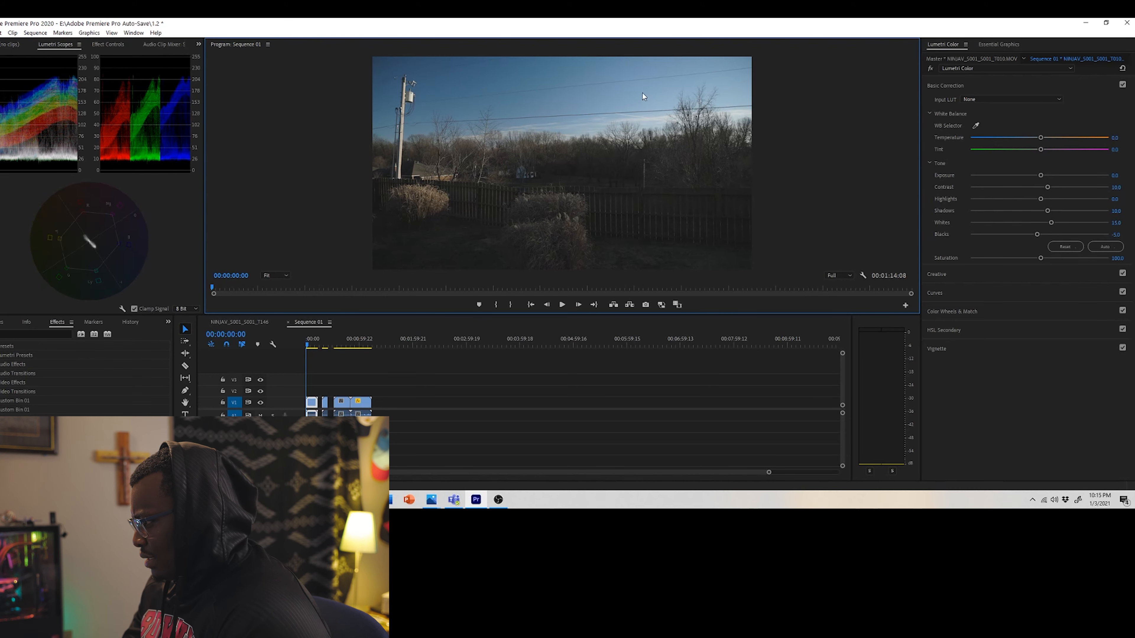
Step: Warm the white balance by trying Temperature values of 10 and 6 and settling on 8
{"action": "left_click", "coordinate": [1115, 137]}
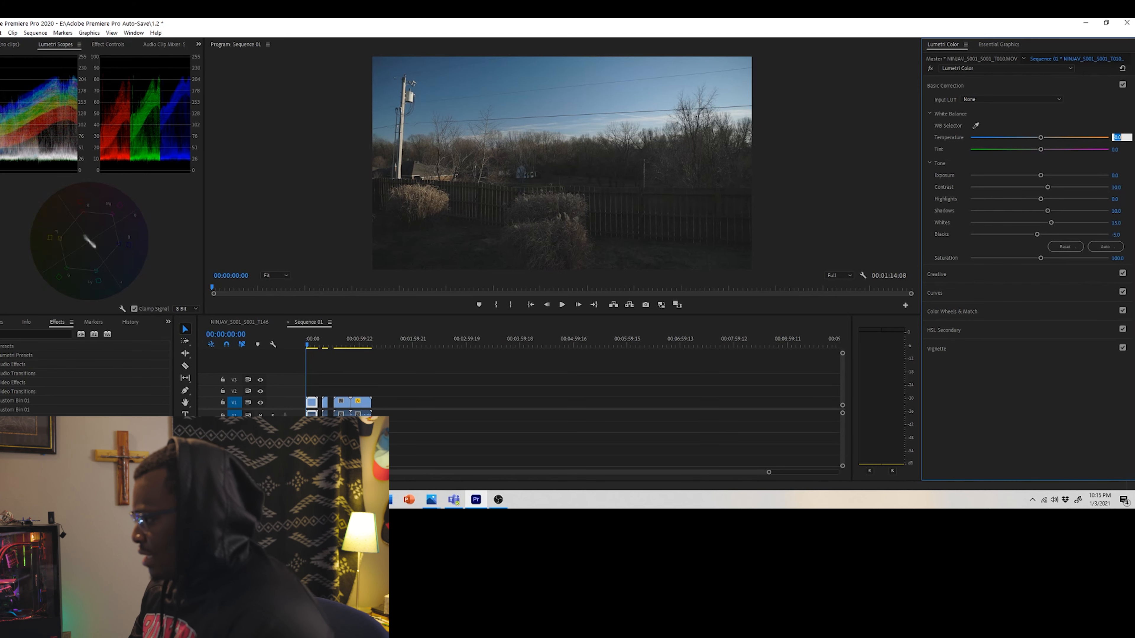
{"action": "type", "text": "10"}
{"action": "left_click", "coordinate": [801, 99]}
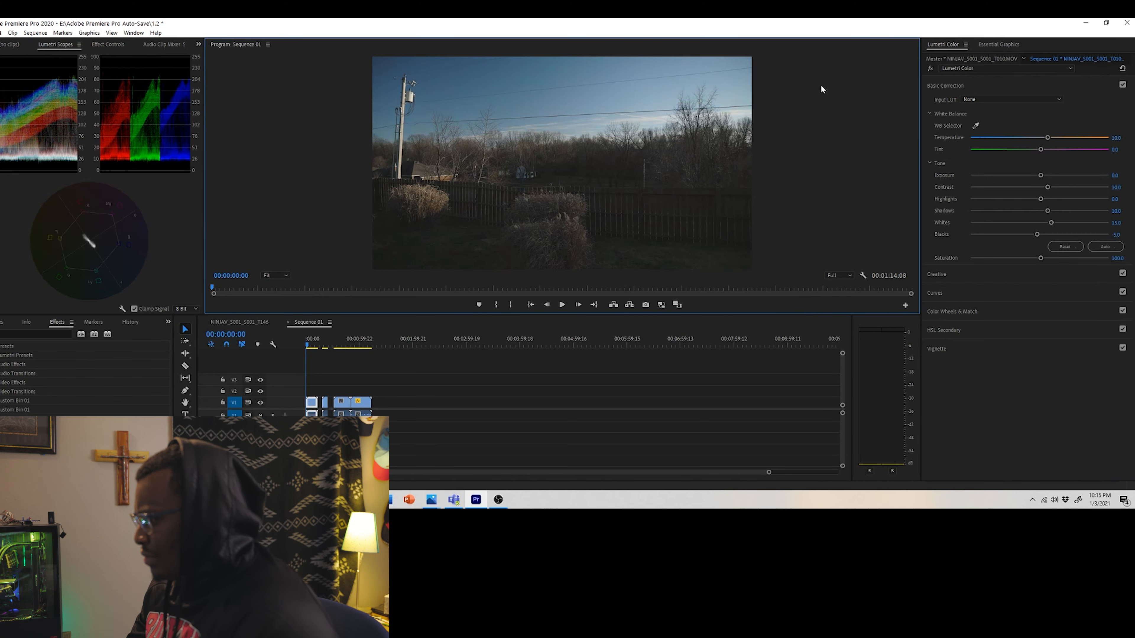
{"action": "left_click", "coordinate": [1118, 138]}
{"action": "type", "text": "6"}
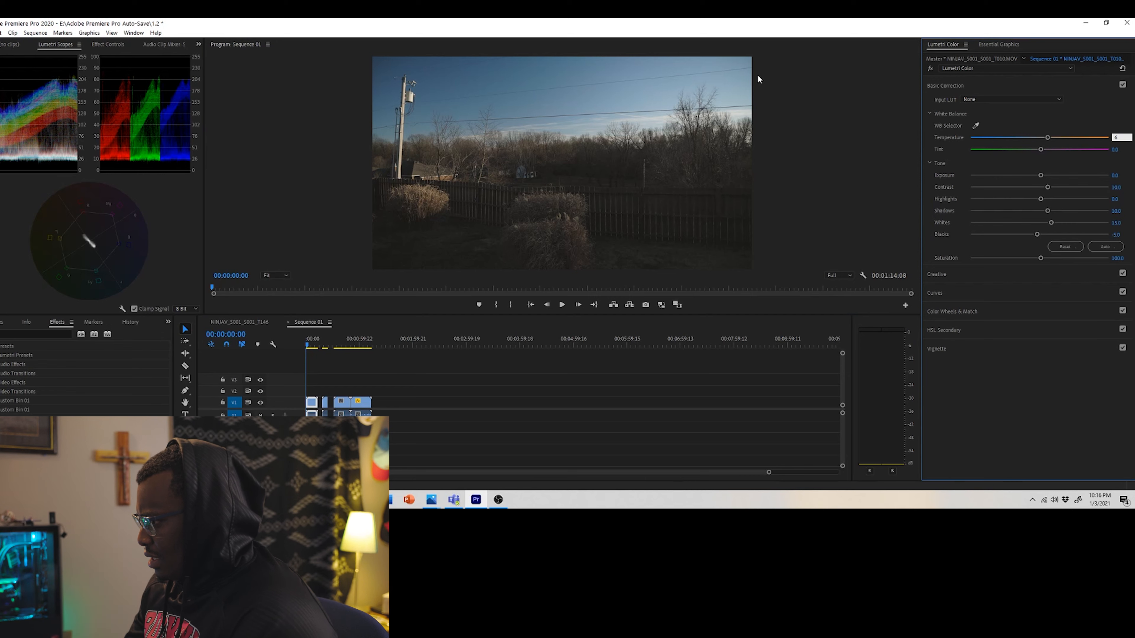
{"action": "left_click", "coordinate": [786, 100]}
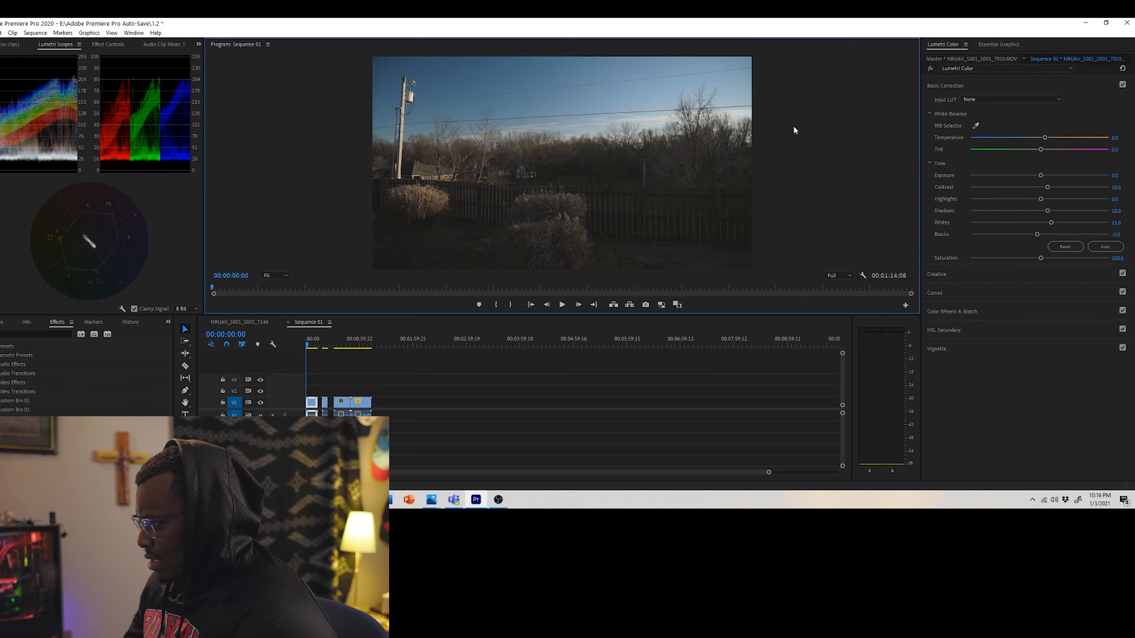
{"action": "left_click", "coordinate": [1118, 138]}
{"action": "type", "text": "8"}
{"action": "left_click", "coordinate": [808, 131]}
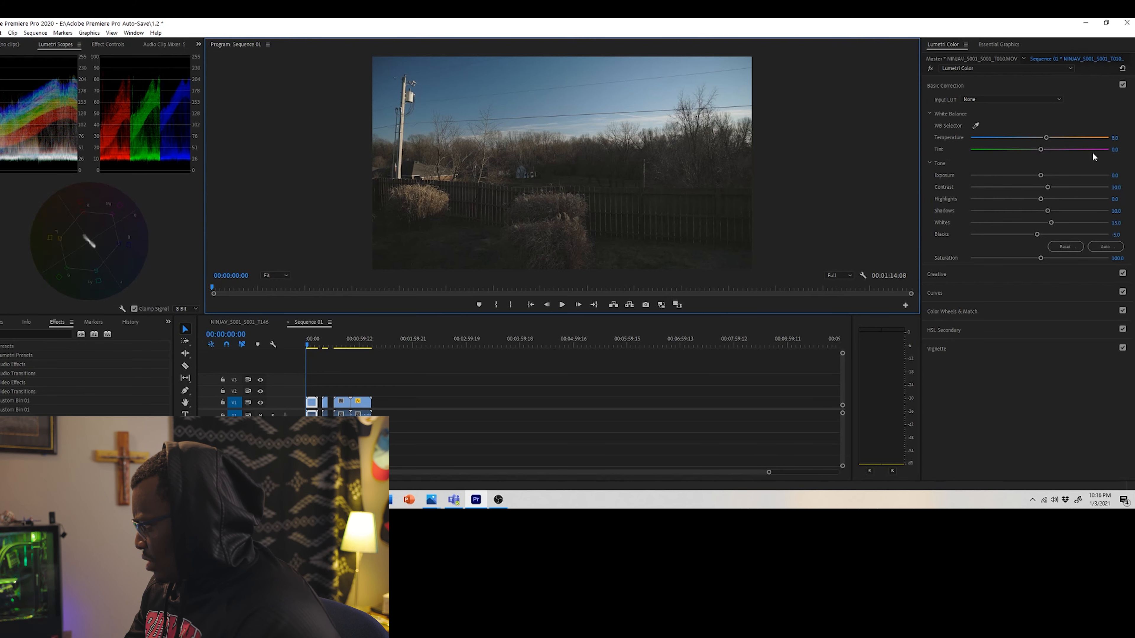
Step: Shift the white balance slightly toward magenta, trying a Tint of 2 and settling on 1.5
{"action": "left_click", "coordinate": [1115, 149]}
{"action": "type", "text": "2"}
{"action": "left_click", "coordinate": [851, 104]}
{"action": "left_click", "coordinate": [1115, 150]}
{"action": "type", "text": "1"}
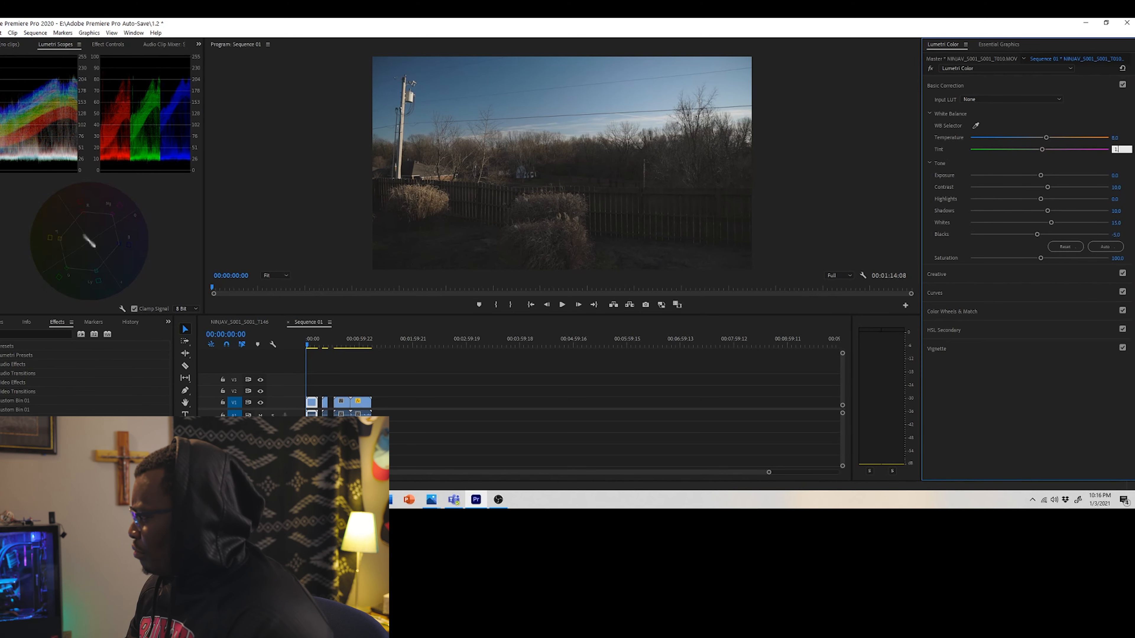
{"action": "type", "text": ".5"}
{"action": "left_click", "coordinate": [871, 123]}
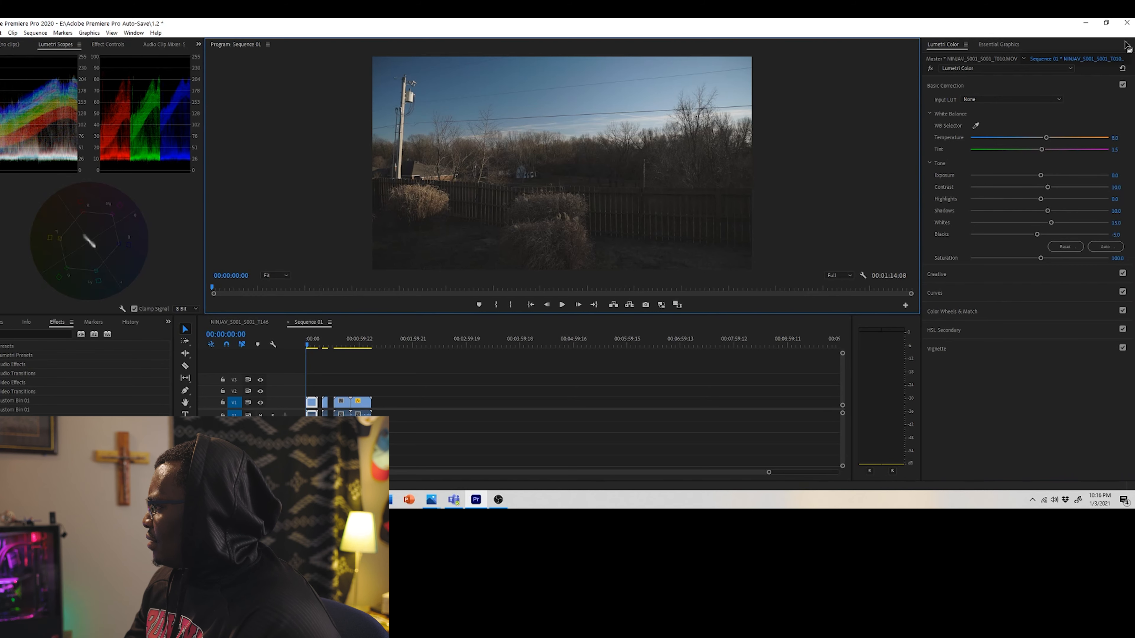
Step: Compare the graded clip with its original look by switching Curves and Basic Correction off and back on
{"action": "left_click", "coordinate": [1122, 292]}
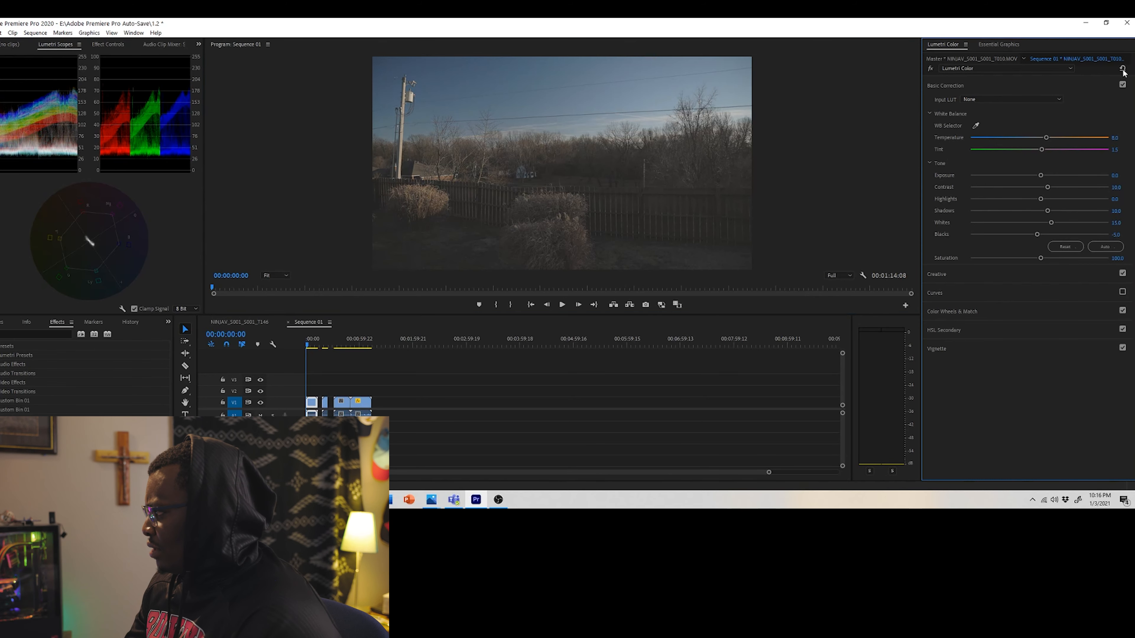
{"action": "left_click", "coordinate": [1123, 84]}
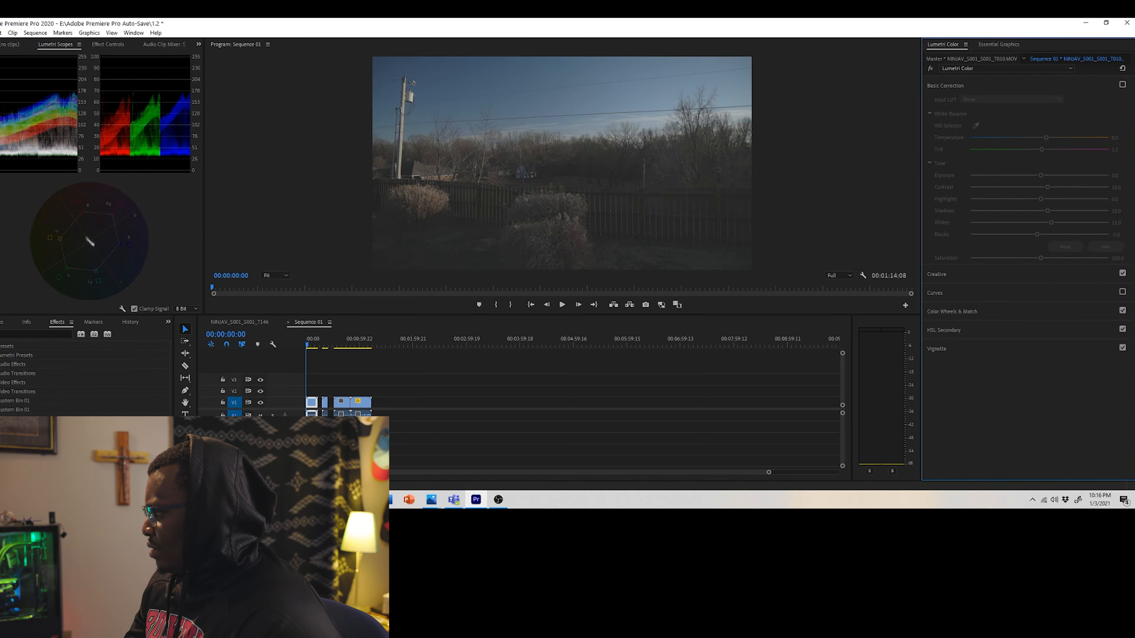
{"action": "left_click", "coordinate": [1123, 292]}
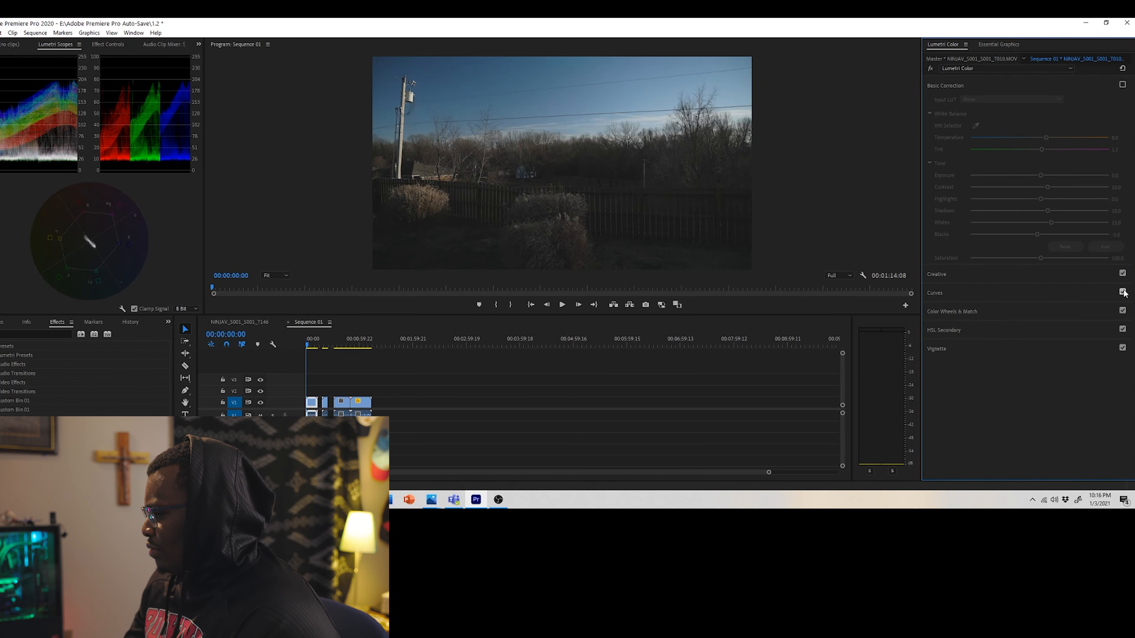
{"action": "left_click", "coordinate": [1122, 85]}
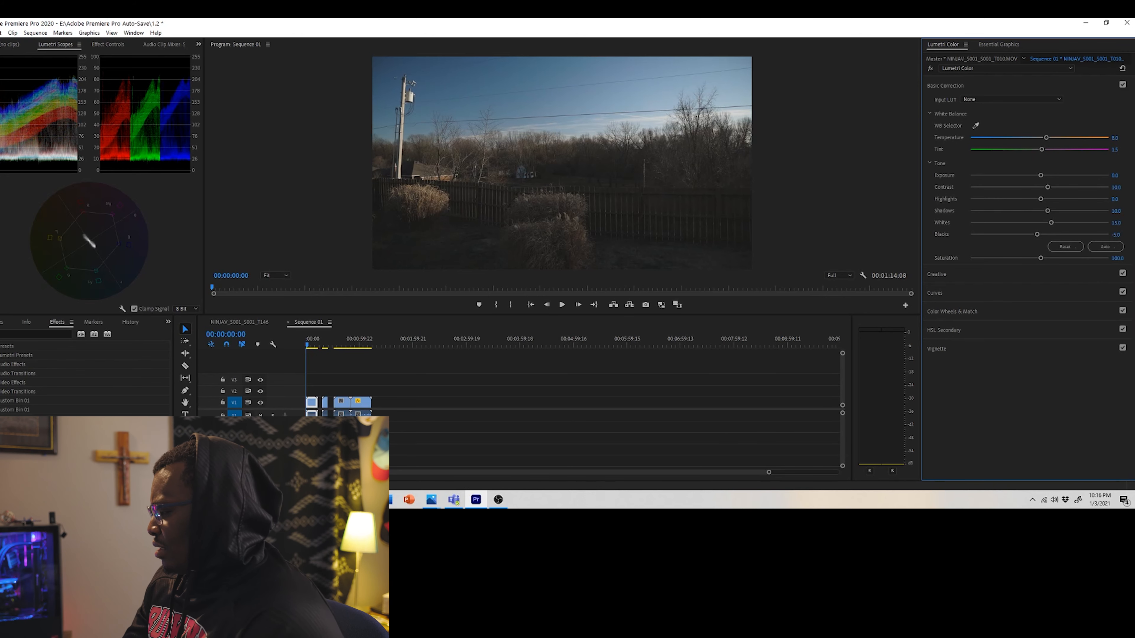
Step: Brighten the clip's midtones slightly with the Midtones level in Color Wheels & Match
{"action": "left_click", "coordinate": [977, 310]}
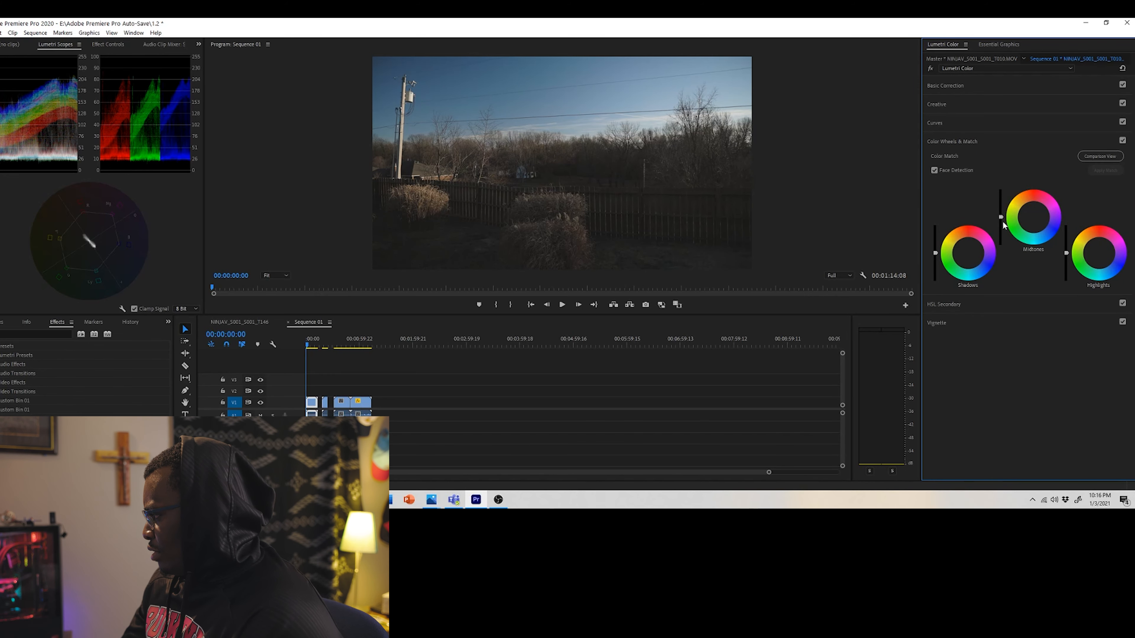
{"action": "left_click_drag", "start_coordinate": [1000, 217], "coordinate": [1000, 210]}
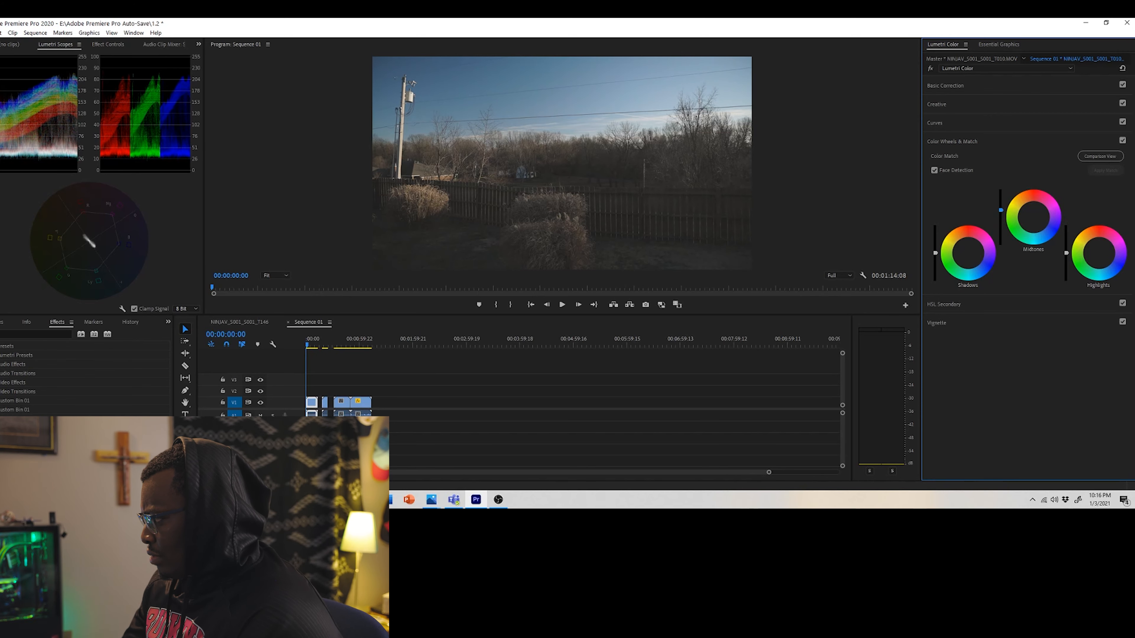
Step: Brighten the clip's highlights slightly with the Highlights level in Color Wheels & Match, saving the project before and after the change
{"action": "left_click", "coordinate": [0, 33]}
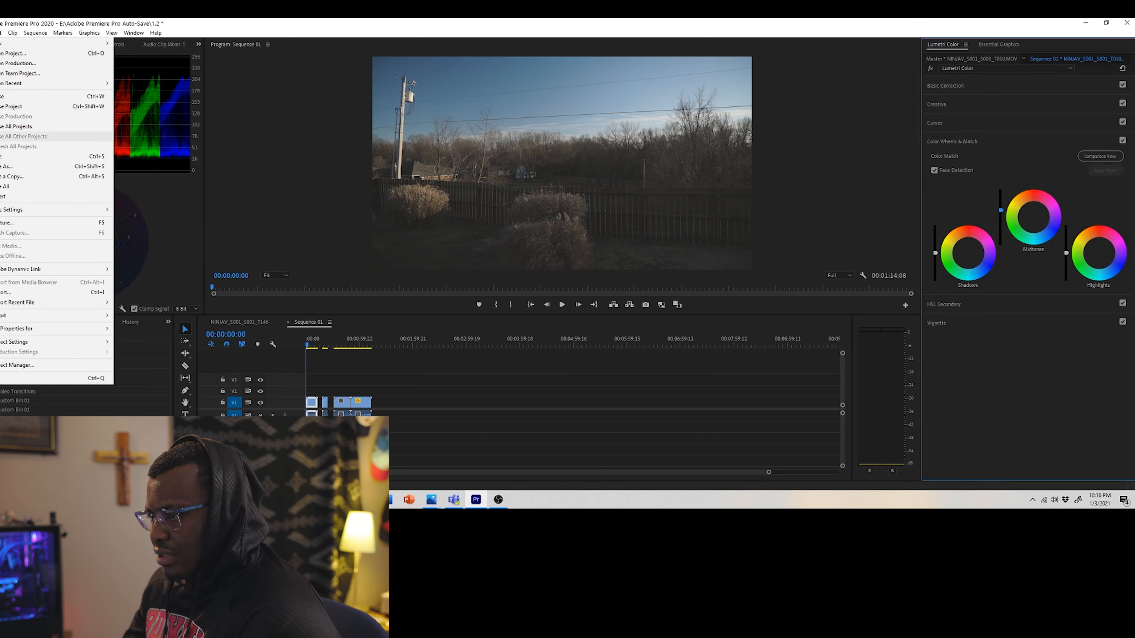
{"action": "left_click", "coordinate": [2, 157]}
{"action": "left_click_drag", "start_coordinate": [1066, 253], "coordinate": [1066, 247]}
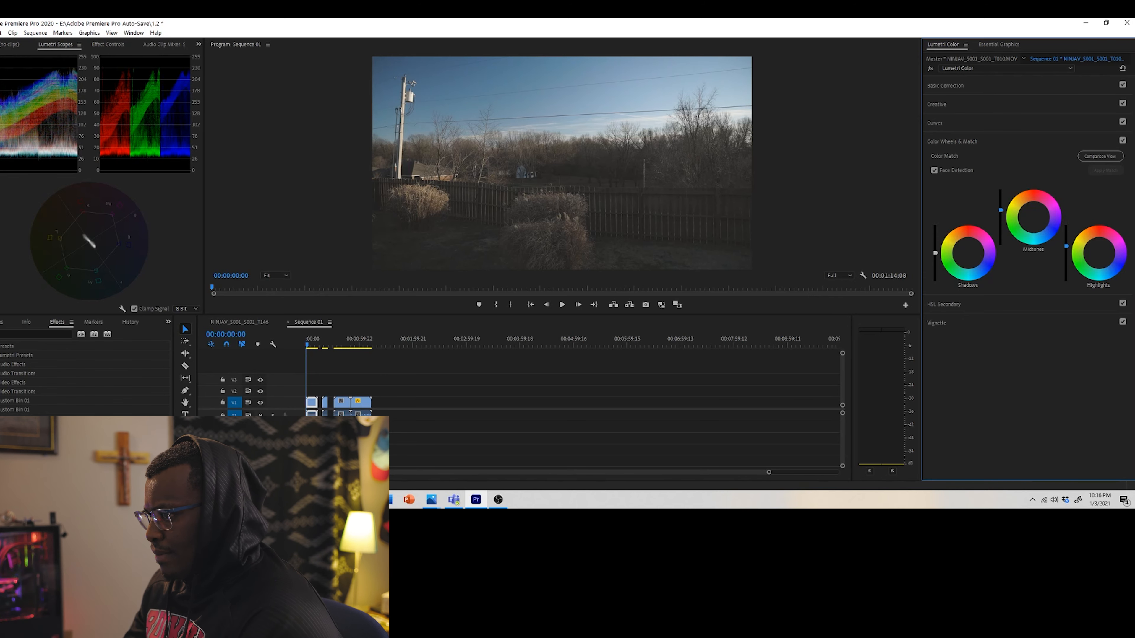
{"action": "left_click", "coordinate": [3, 32]}
{"action": "left_click", "coordinate": [3, 156]}
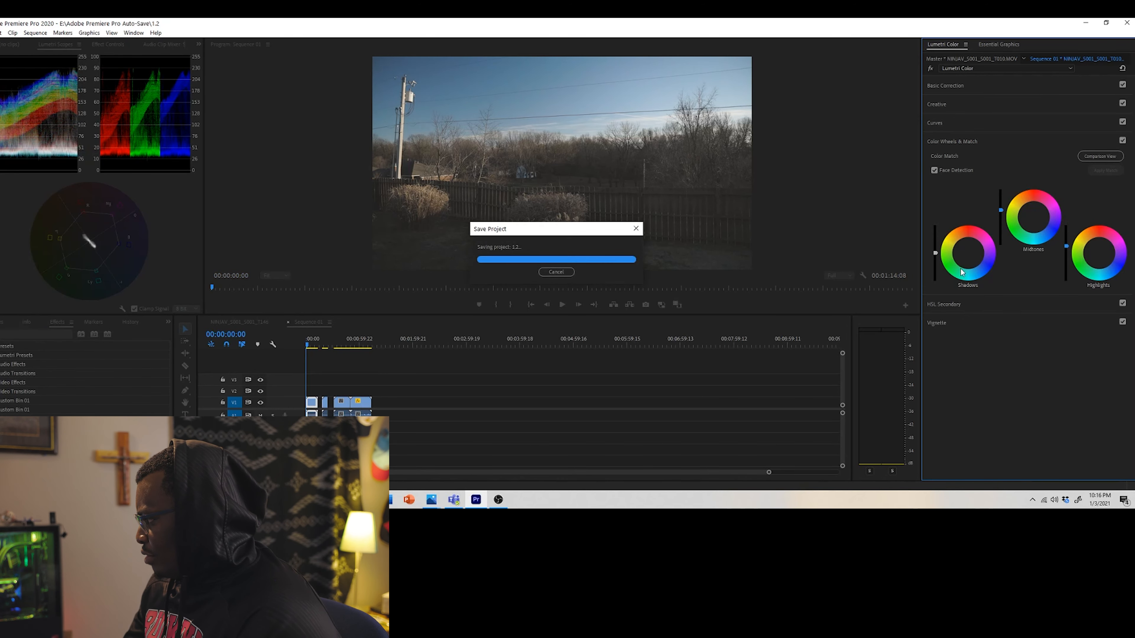
Step: Darken the clip's shadows slightly with the Shadows level in Color Wheels & Match and save the project
{"action": "left_click_drag", "start_coordinate": [935, 253], "coordinate": [934, 258]}
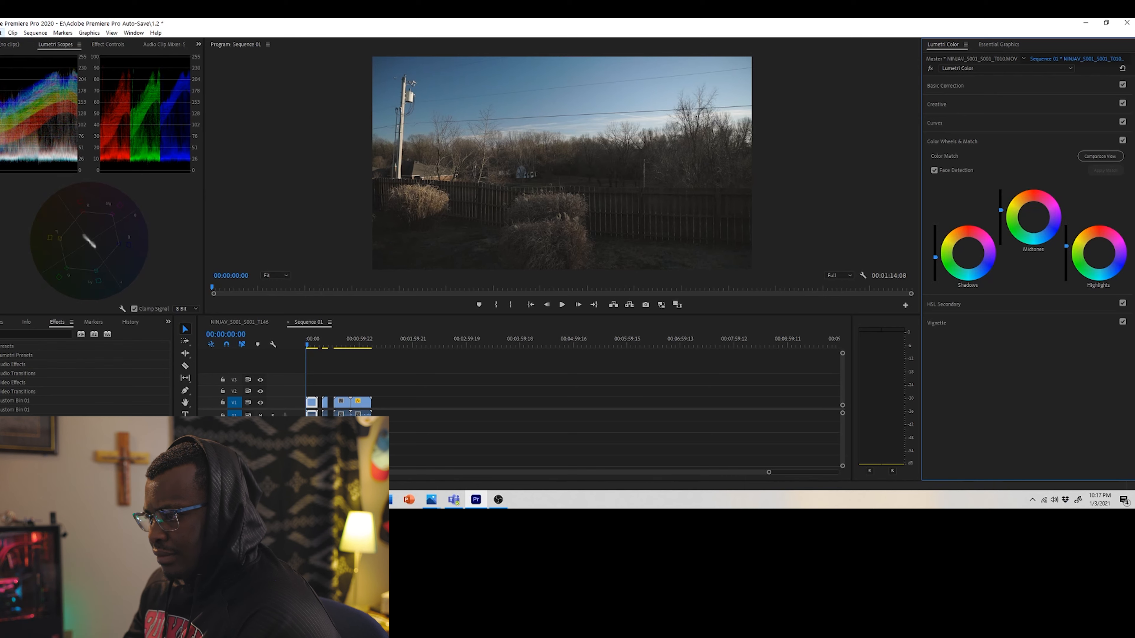
{"action": "left_click", "coordinate": [0, 32]}
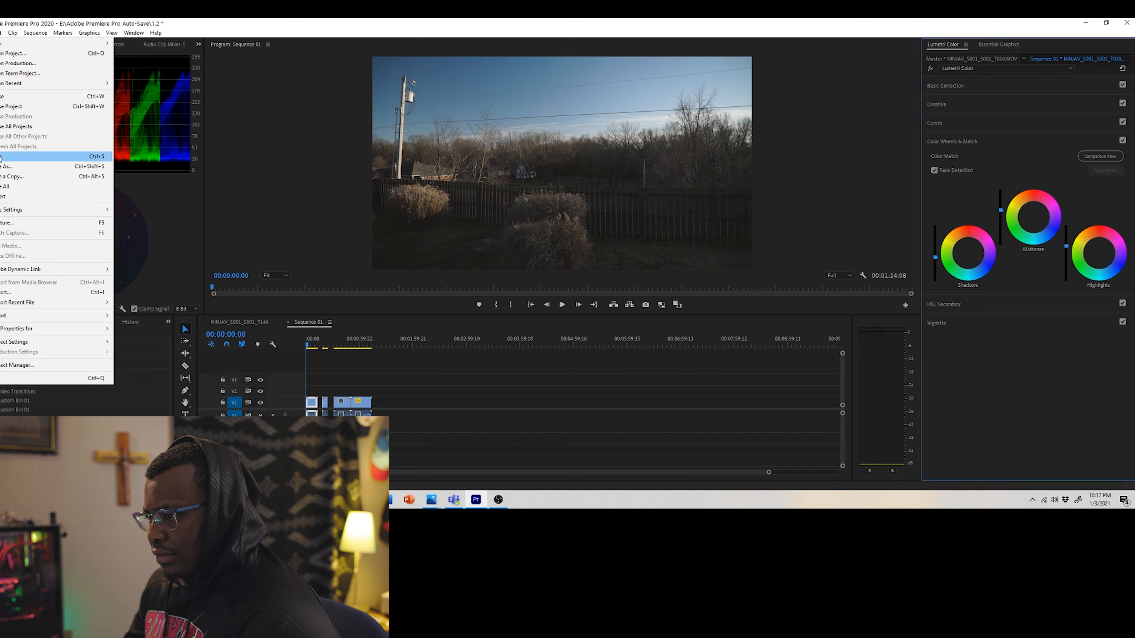
{"action": "left_click", "coordinate": [1, 157]}
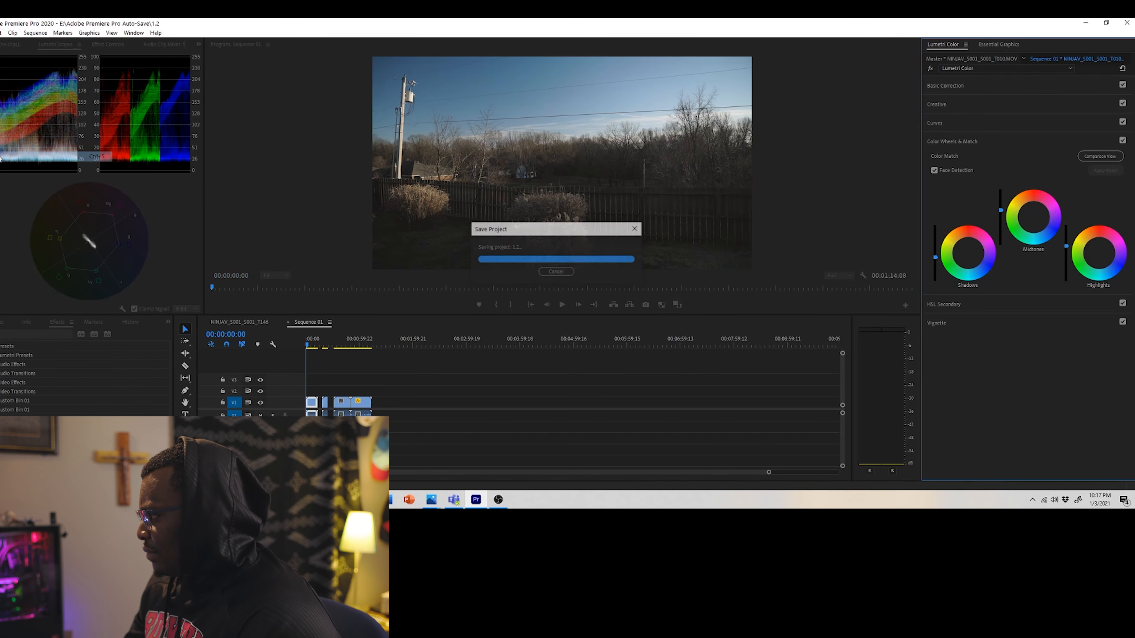
Step: Compare the clip with and without the color wheel adjustments by switching Color Wheels & Match off and on several times
{"action": "left_click", "coordinate": [1122, 140]}
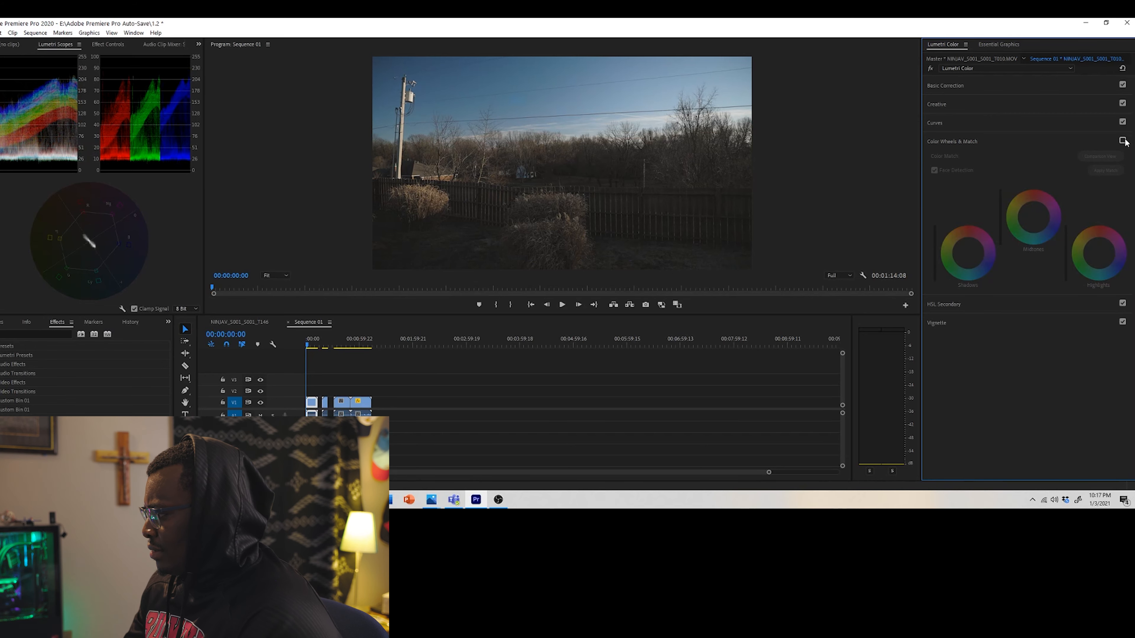
{"action": "left_click", "coordinate": [1123, 141]}
{"action": "left_click", "coordinate": [1123, 140]}
{"action": "left_click", "coordinate": [1123, 140]}
{"action": "left_click", "coordinate": [1122, 140]}
{"action": "left_click", "coordinate": [1122, 140]}
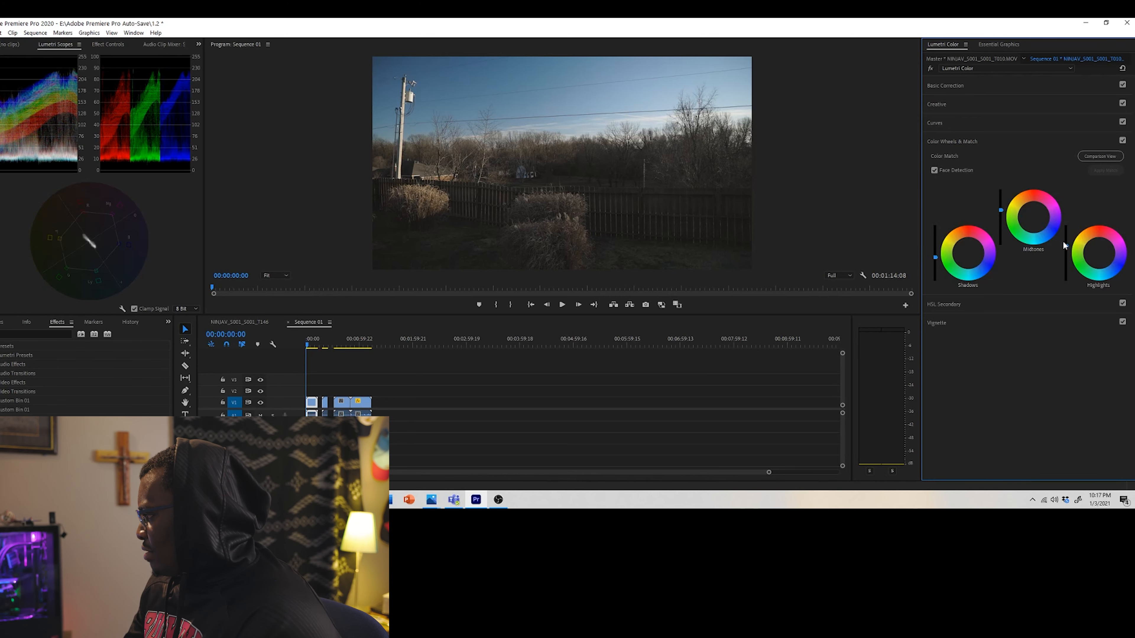
Step: Raise the Highlights level a touch further in Color Wheels & Match and save the project
{"action": "left_click_drag", "start_coordinate": [1066, 245], "coordinate": [1066, 244]}
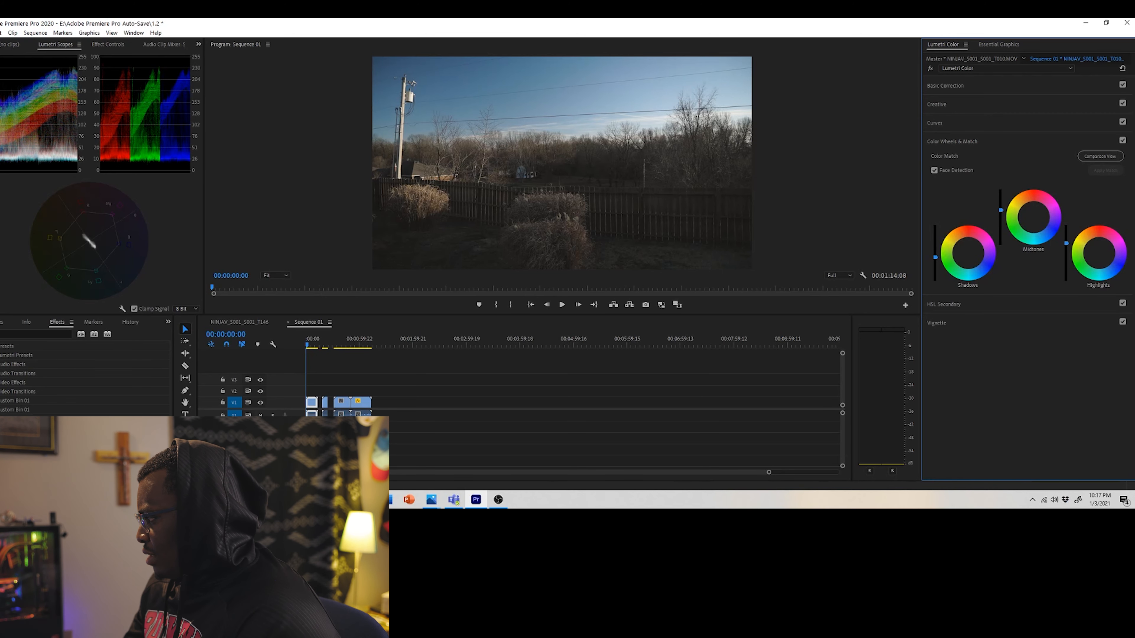
{"action": "left_click", "coordinate": [1, 33]}
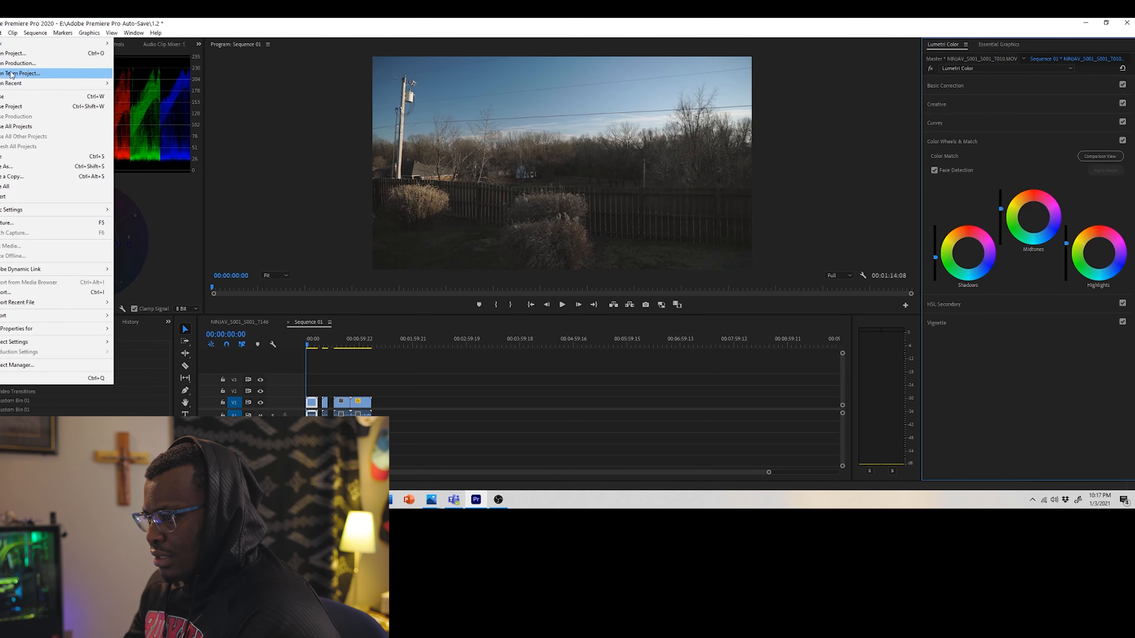
{"action": "left_click", "coordinate": [2, 157]}
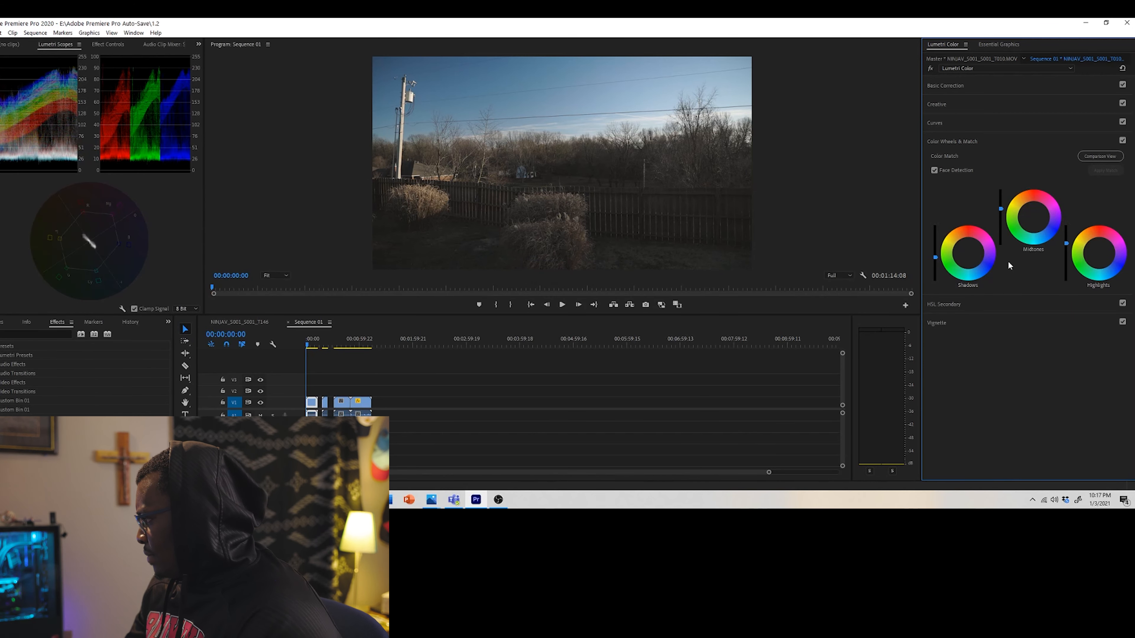
Step: Lower the Shadows level a touch further and check the effect by switching Color Wheels & Match off and back on
{"action": "left_click_drag", "start_coordinate": [935, 259], "coordinate": [935, 260]}
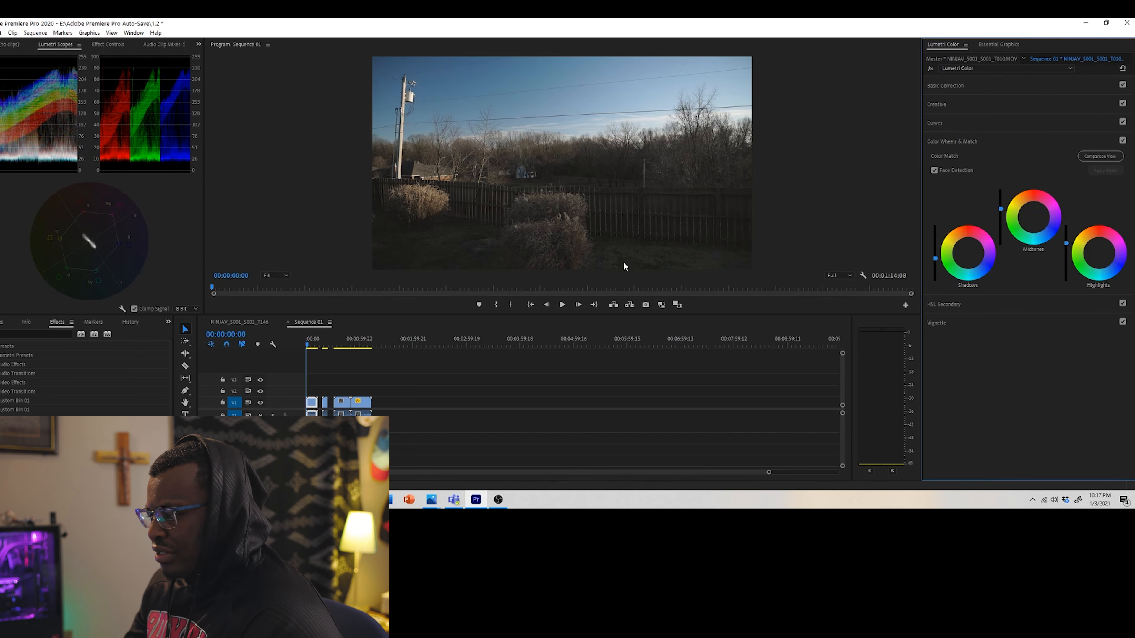
{"action": "left_click", "coordinate": [1122, 140]}
{"action": "left_click", "coordinate": [1122, 140]}
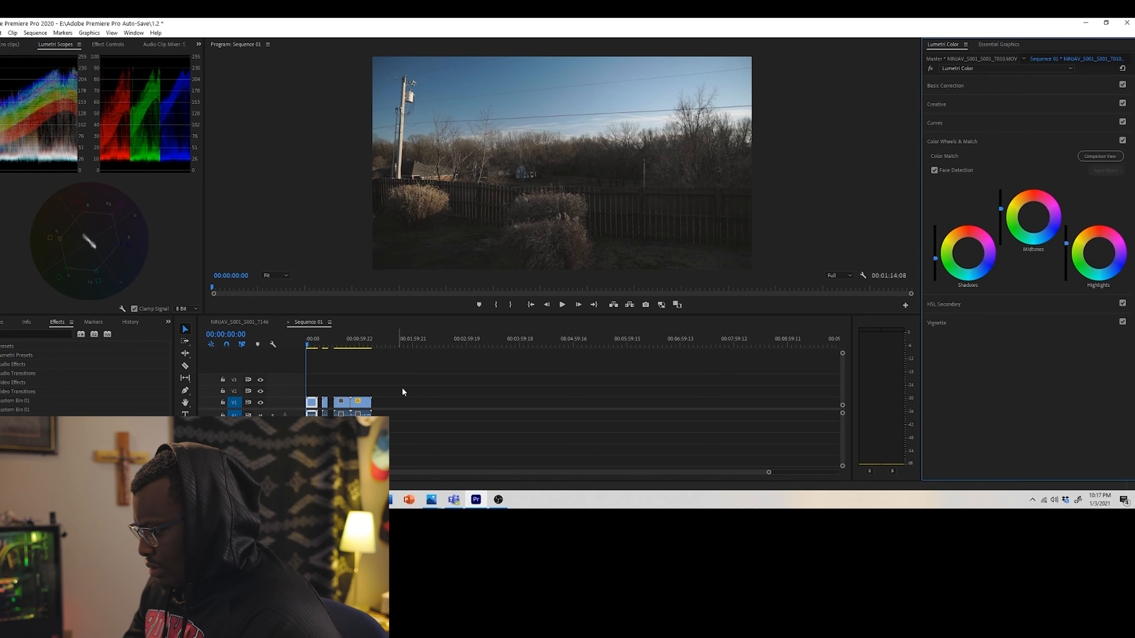
{"action": "left_click", "coordinate": [962, 86]}
{"action": "left_click", "coordinate": [963, 86]}
{"action": "left_click", "coordinate": [962, 86]}
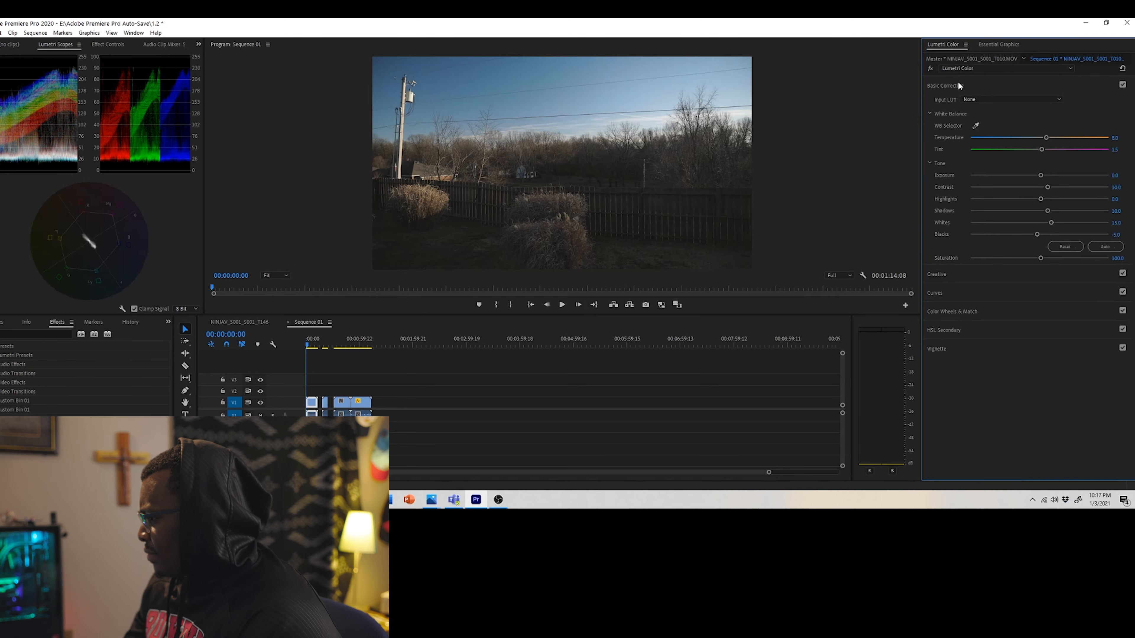
{"action": "left_click", "coordinate": [958, 83]}
Step: Play and scrub through the graded backyard clip from the sequence start to examine its look over time
{"action": "left_click", "coordinate": [562, 305]}
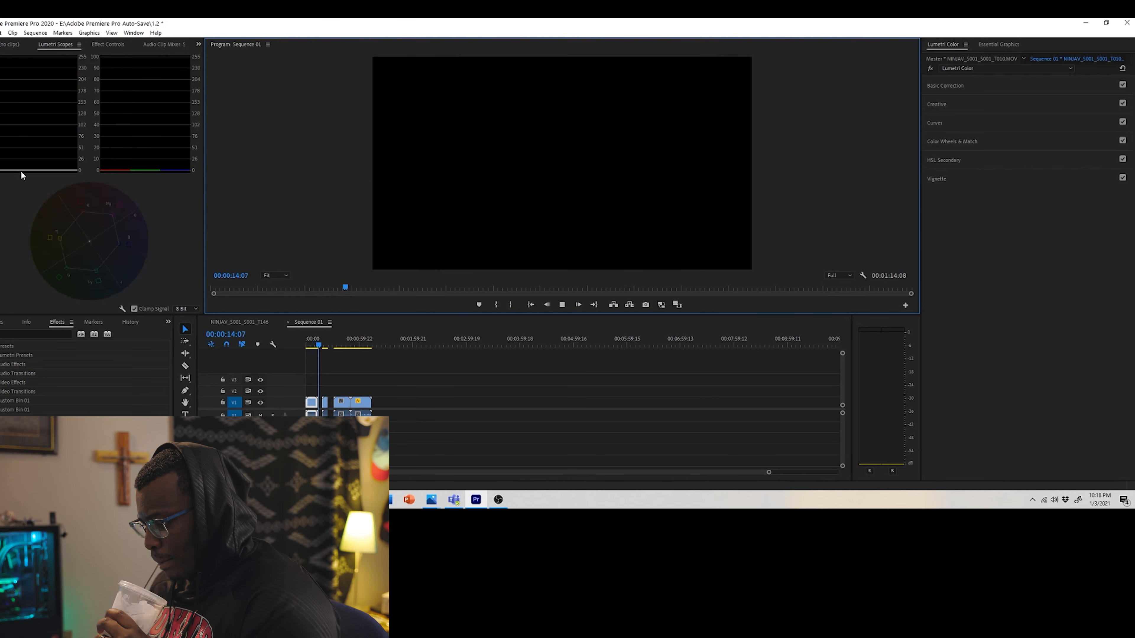
{"action": "left_click", "coordinate": [312, 339]}
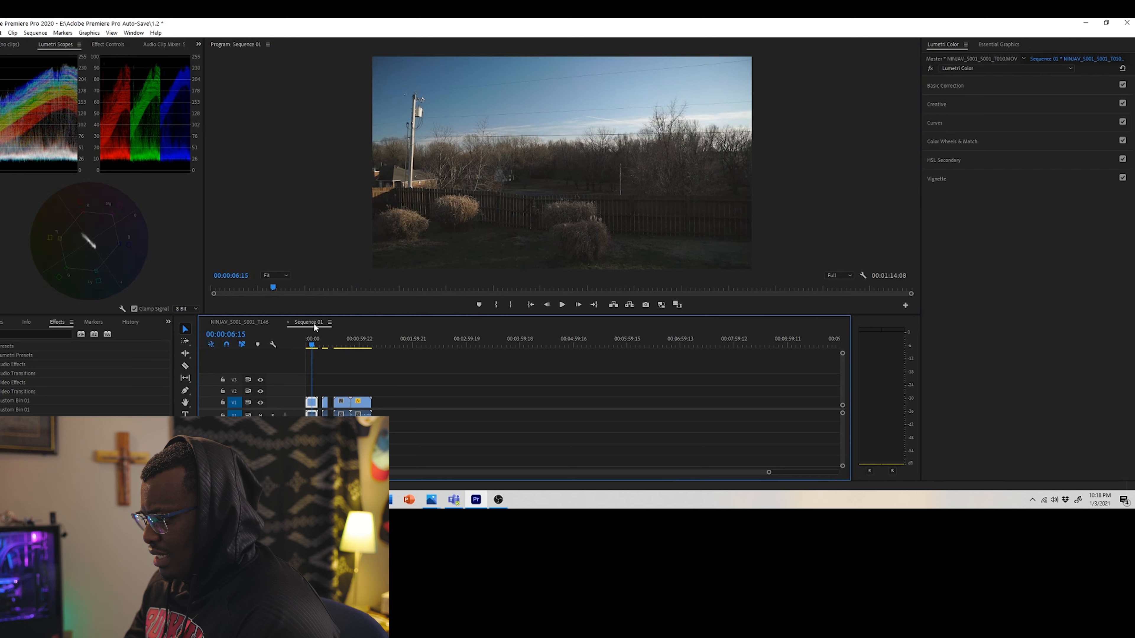
{"action": "left_click_drag", "start_coordinate": [315, 329], "coordinate": [316, 320]}
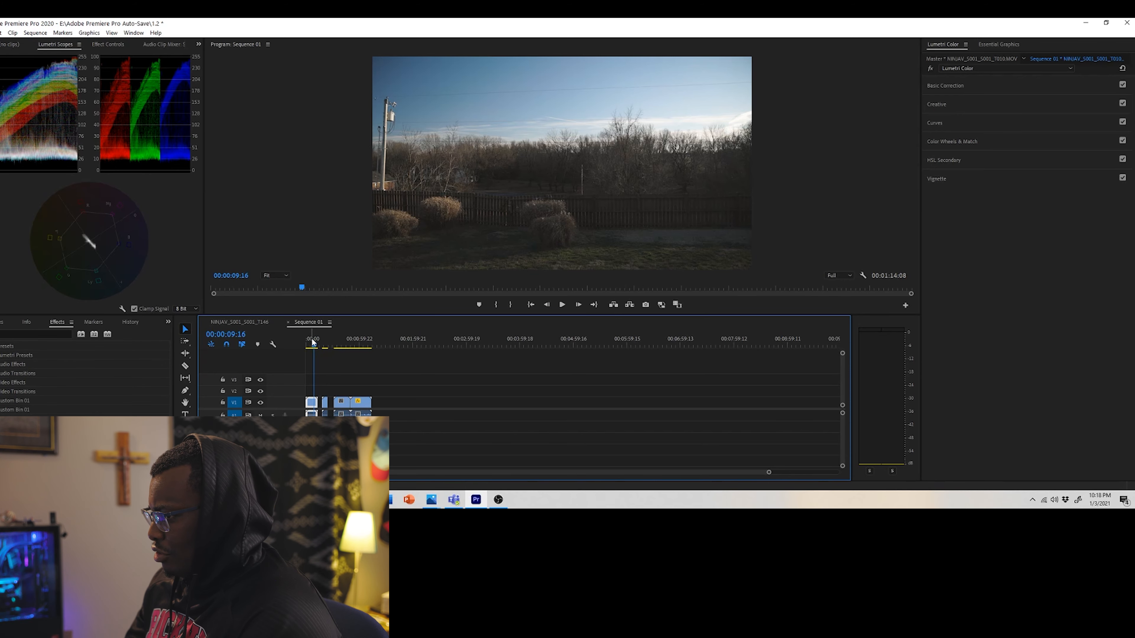
{"action": "key", "text": "Home"}
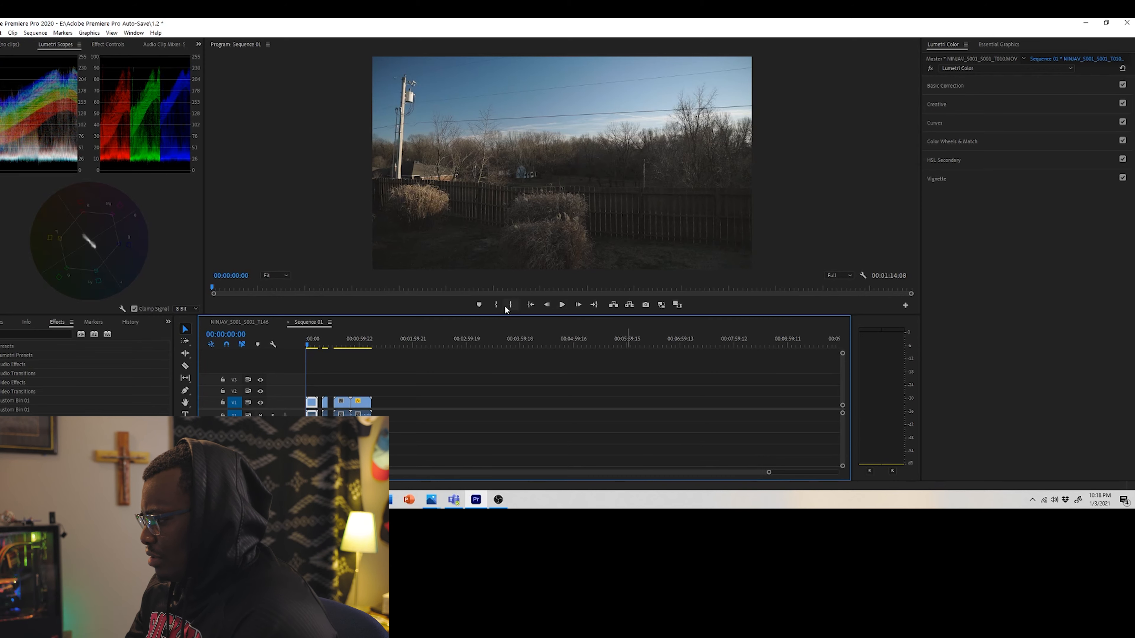
{"action": "left_click", "coordinate": [562, 305]}
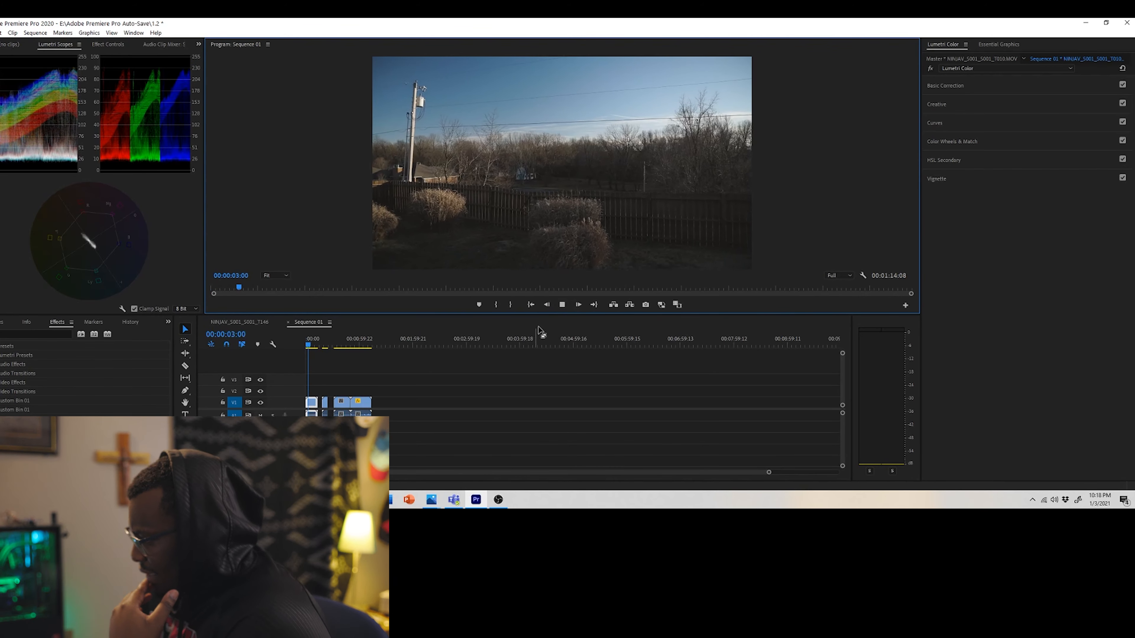
{"action": "left_click", "coordinate": [561, 305]}
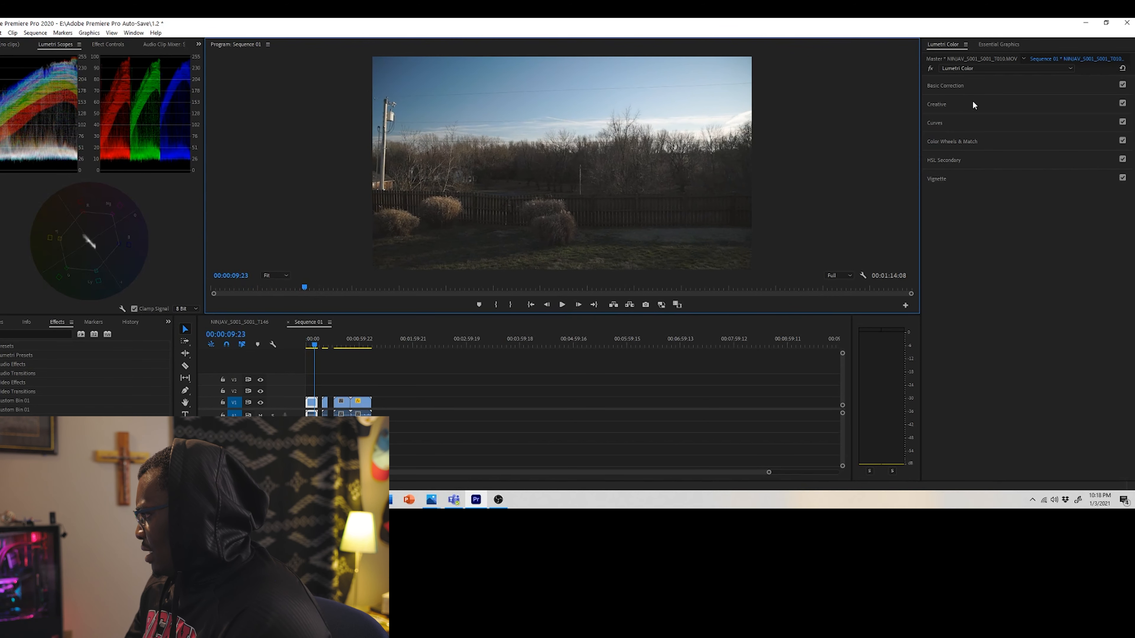
Step: Set the backyard clip's Saturation to 115 in Basic Correction and play it back from the start
{"action": "left_click", "coordinate": [967, 85]}
{"action": "left_click", "coordinate": [1116, 258]}
{"action": "type", "text": "115"}
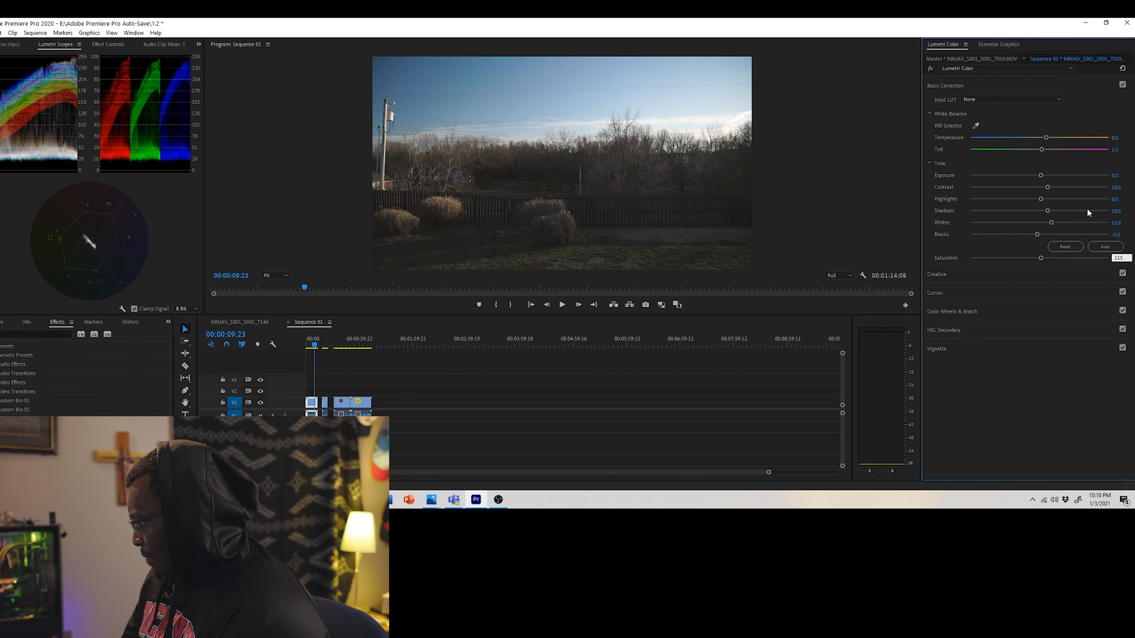
{"action": "left_click", "coordinate": [830, 101]}
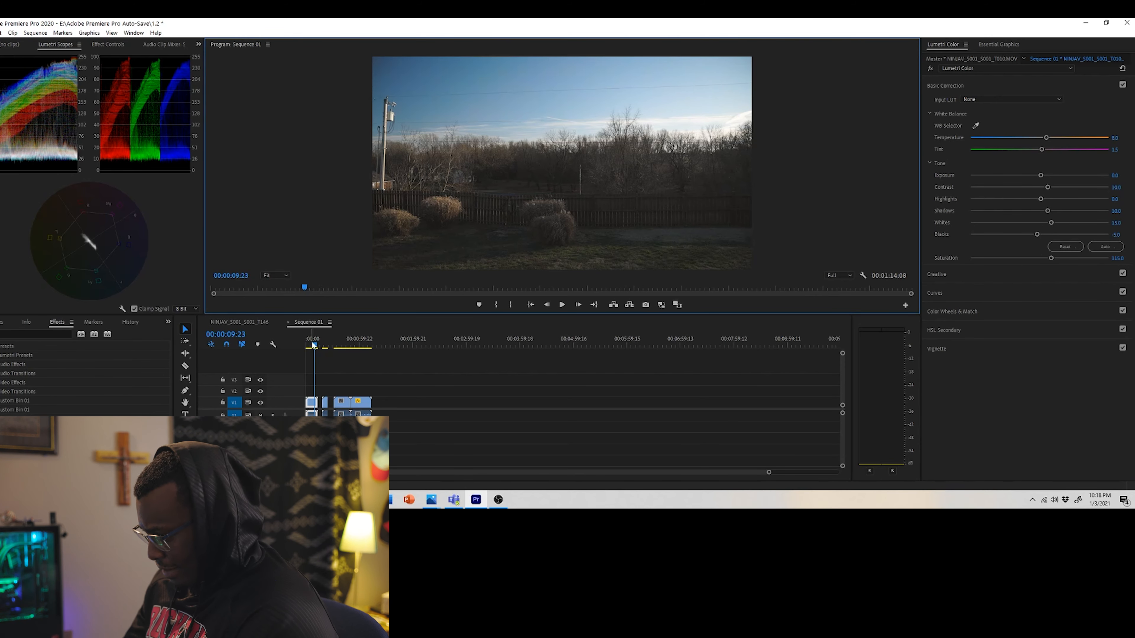
{"action": "left_click_drag", "start_coordinate": [314, 346], "coordinate": [307, 345]}
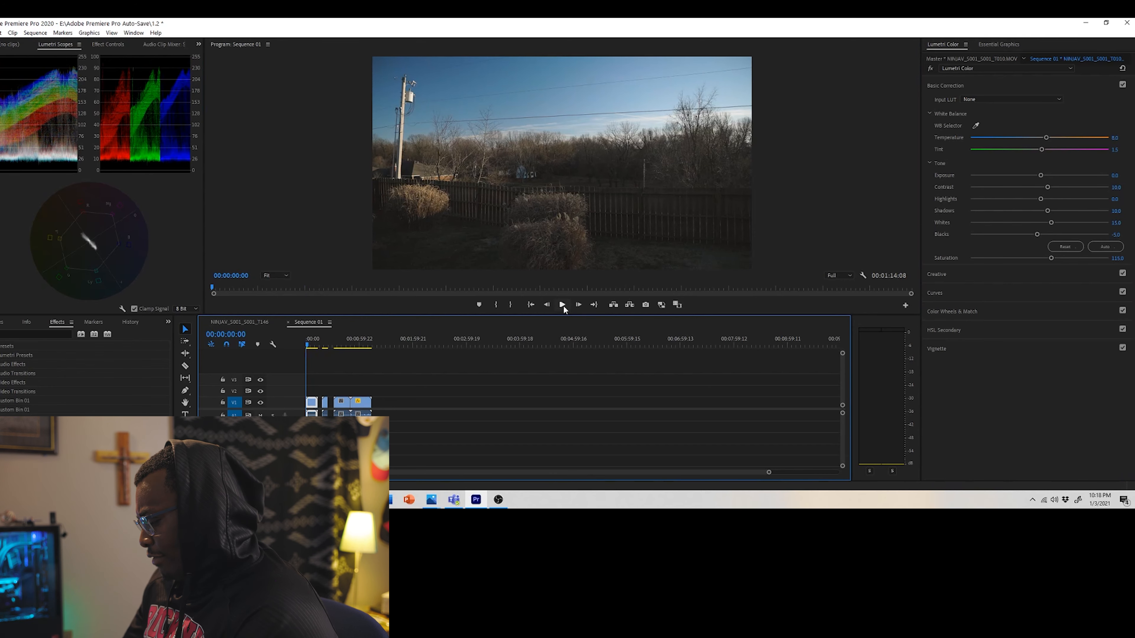
{"action": "left_click", "coordinate": [562, 306]}
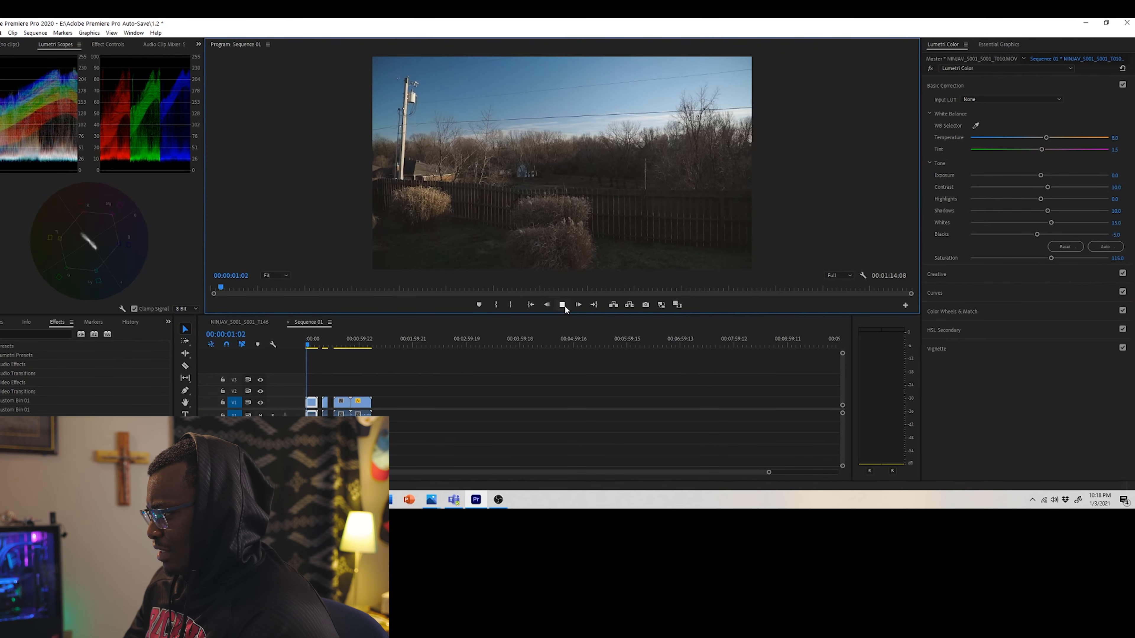
Step: Preview the second clip in the sequence and park the playhead on the third clip at 00:00:41:21
{"action": "left_click_drag", "start_coordinate": [319, 342], "coordinate": [324, 342]}
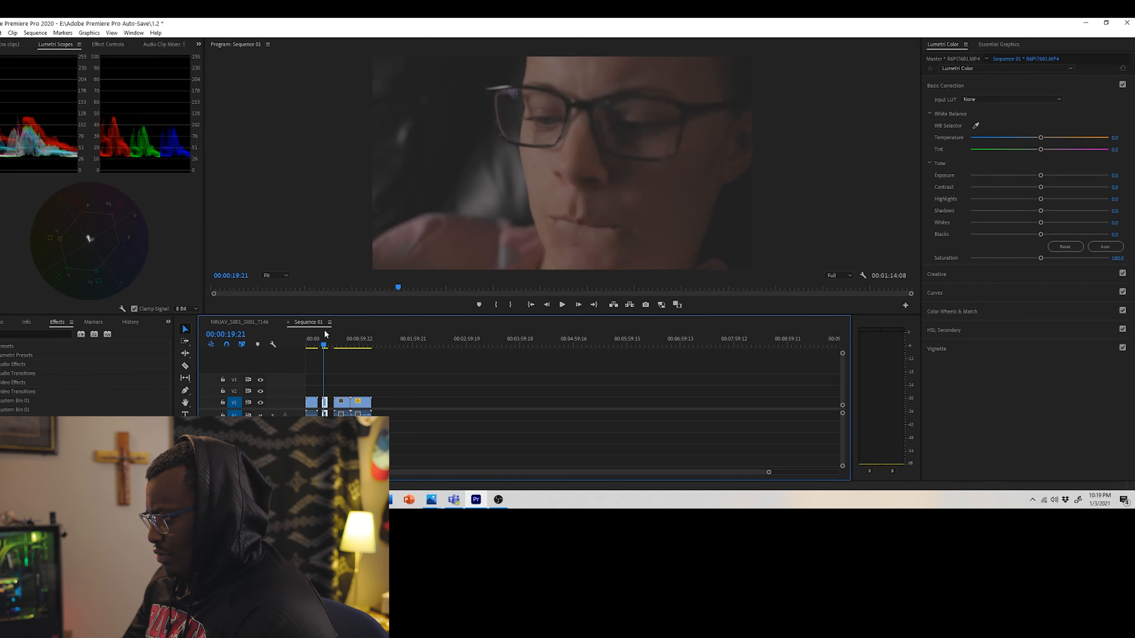
{"action": "left_click", "coordinate": [562, 305]}
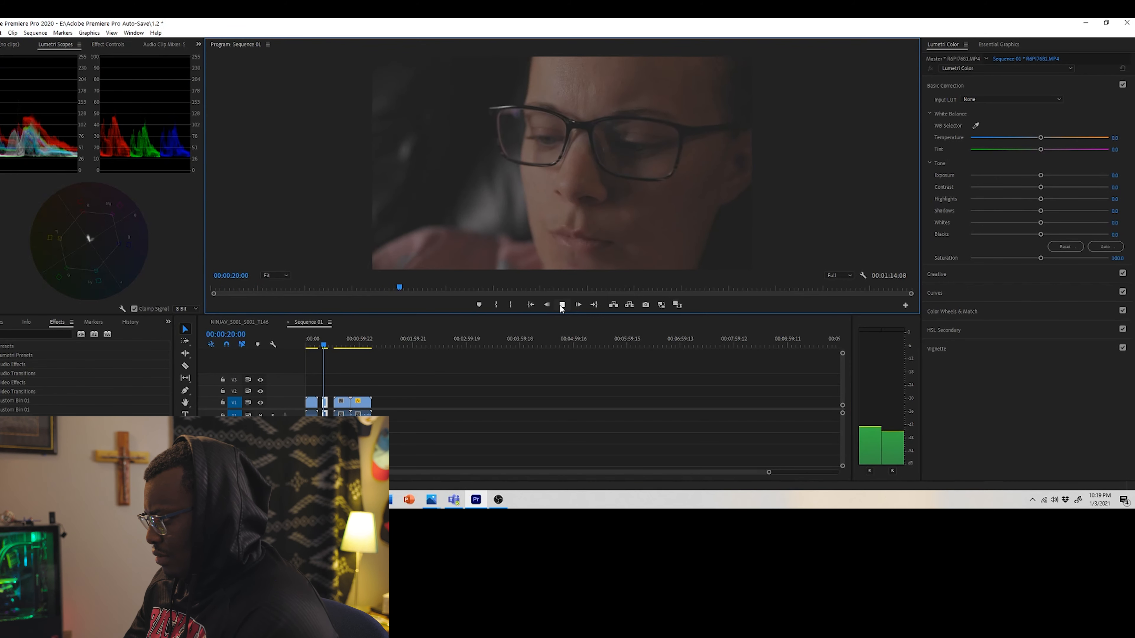
{"action": "key", "text": "space"}
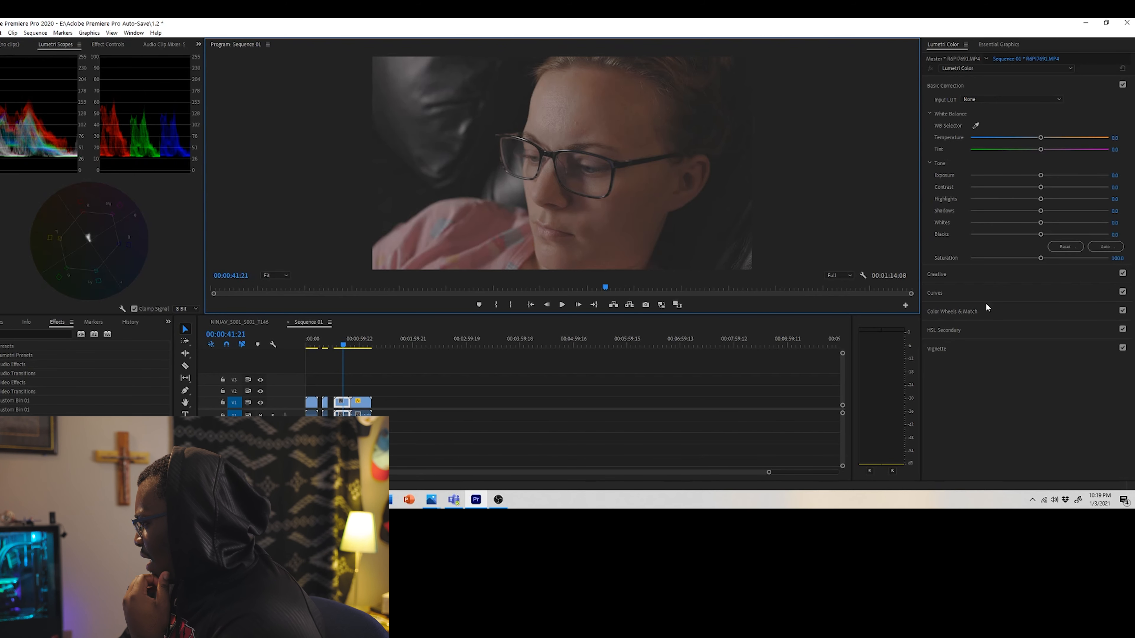
Step: Shape a gentle S-curve on the third clip's white RGB curve, pulling both endpoints slightly inward, lowering shadows and raising highlights, and save the project
{"action": "left_click", "coordinate": [1090, 293]}
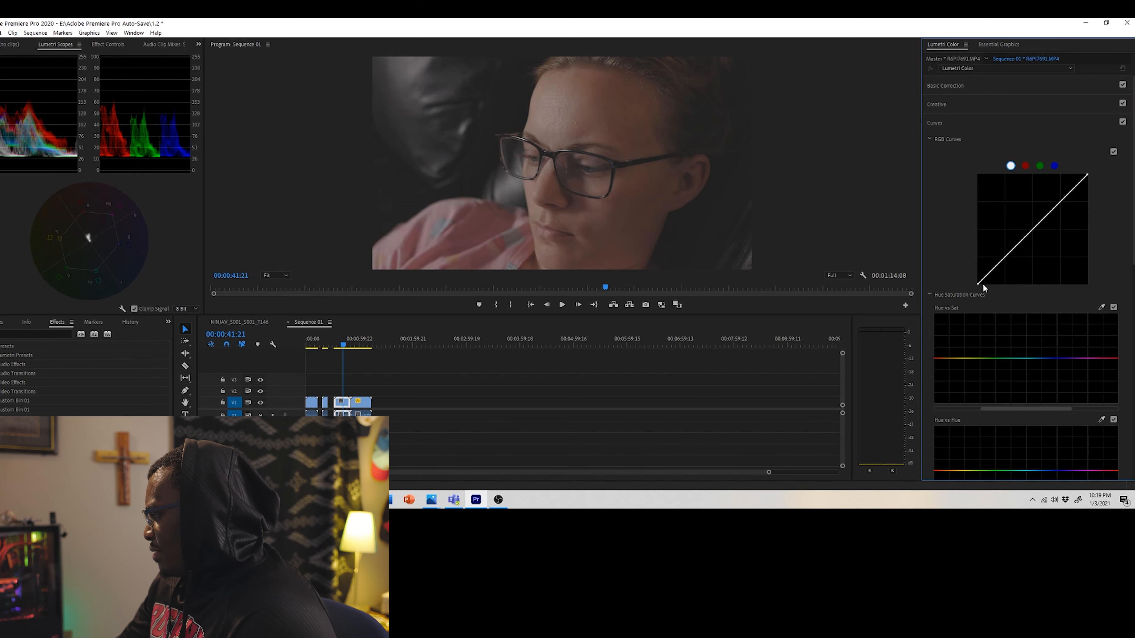
{"action": "left_click_drag", "start_coordinate": [983, 284], "coordinate": [982, 287]}
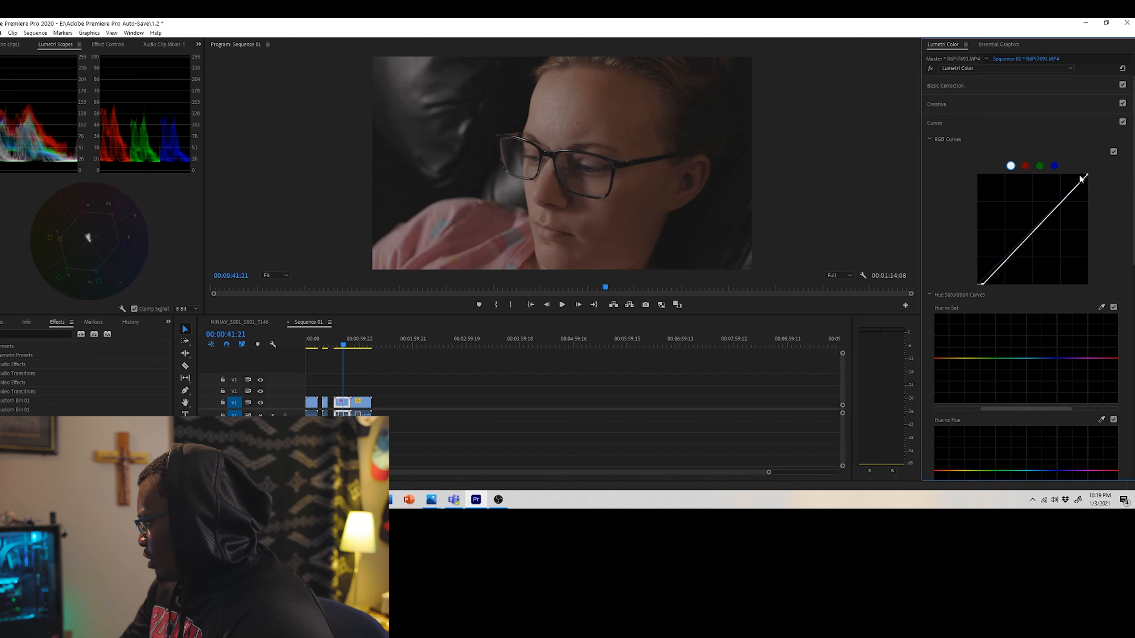
{"action": "left_click_drag", "start_coordinate": [1087, 176], "coordinate": [1083, 175]}
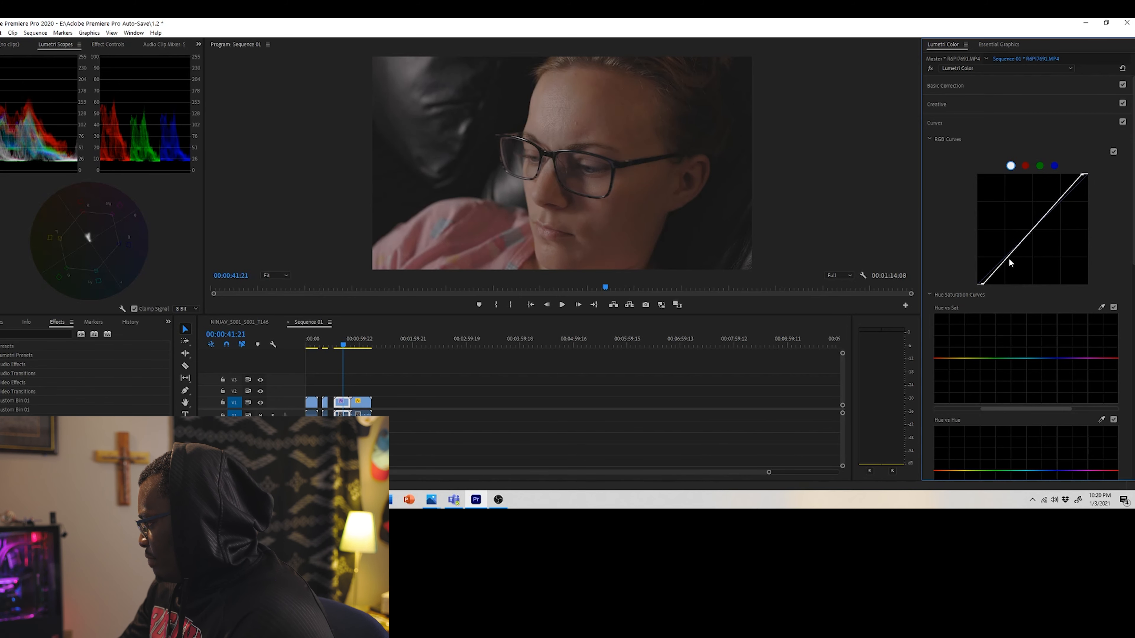
{"action": "left_click_drag", "start_coordinate": [1009, 259], "coordinate": [1009, 262]}
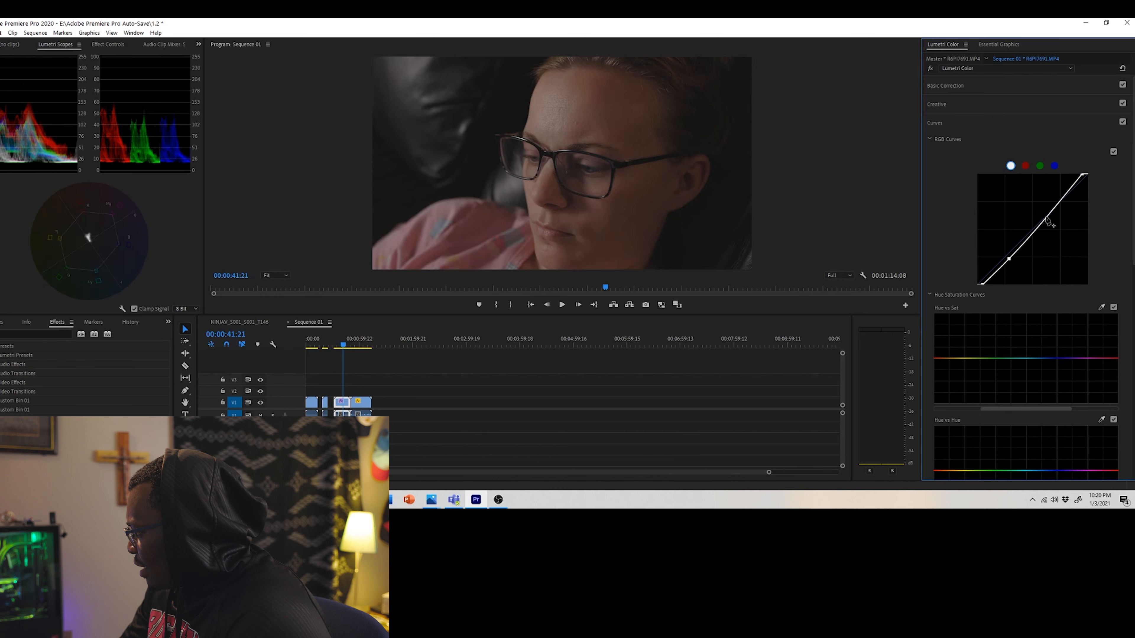
{"action": "left_click_drag", "start_coordinate": [1044, 218], "coordinate": [1044, 214]}
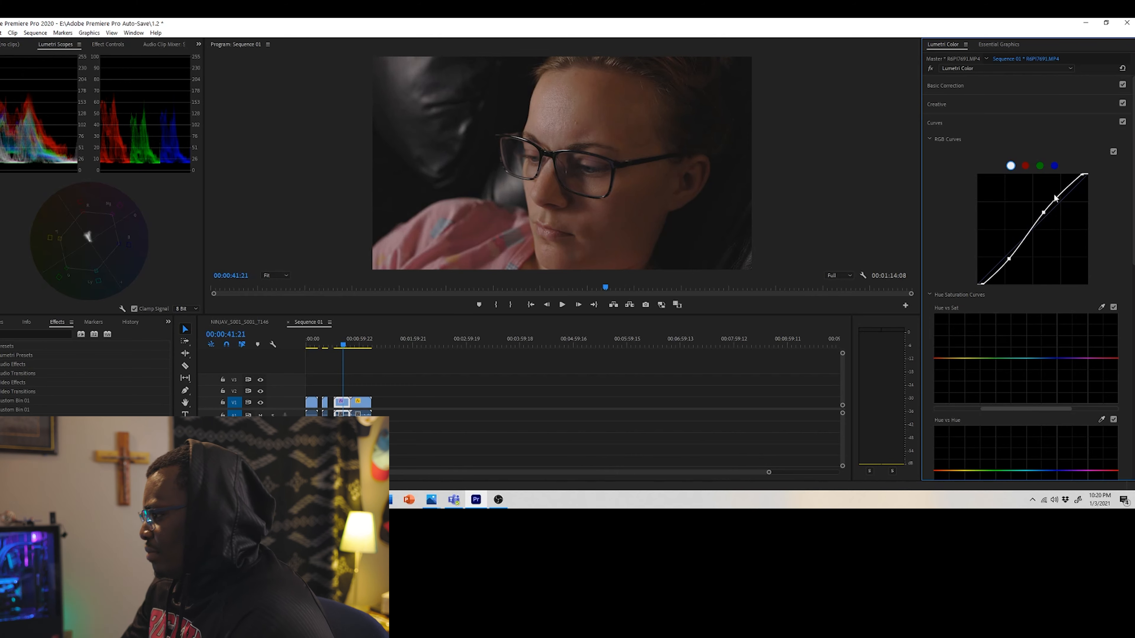
{"action": "left_click", "coordinate": [1, 33]}
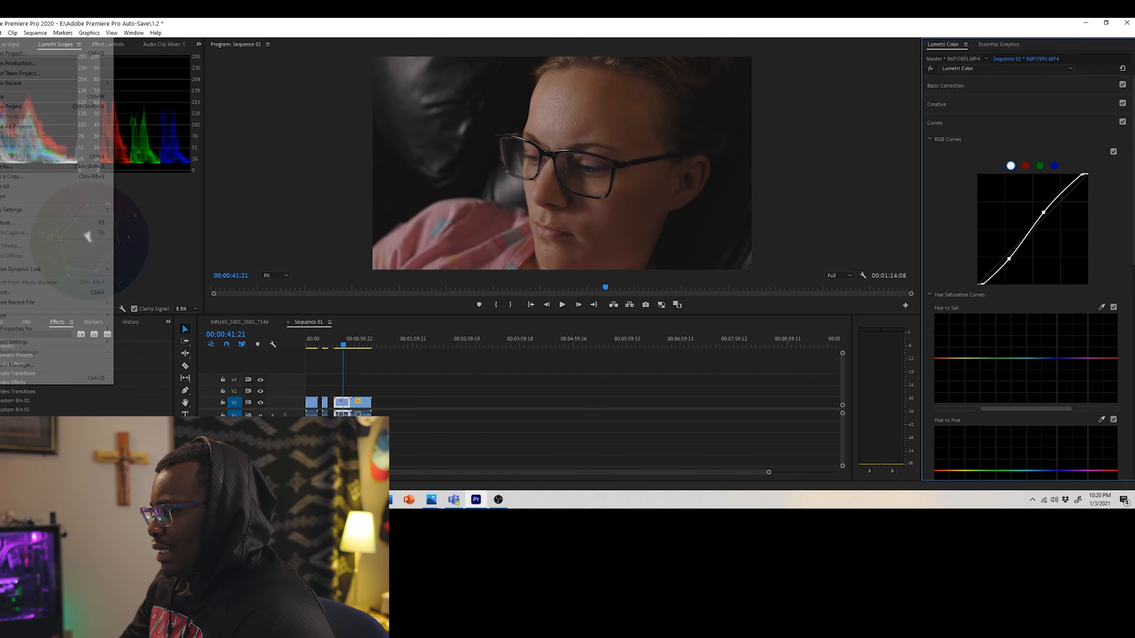
{"action": "left_click", "coordinate": [26, 158]}
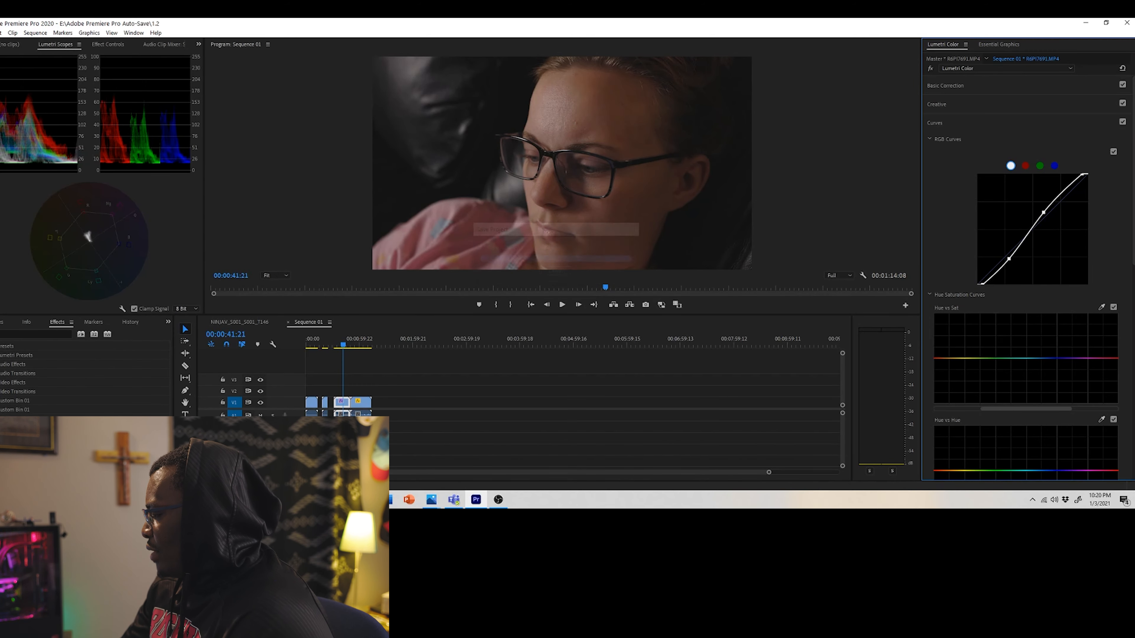
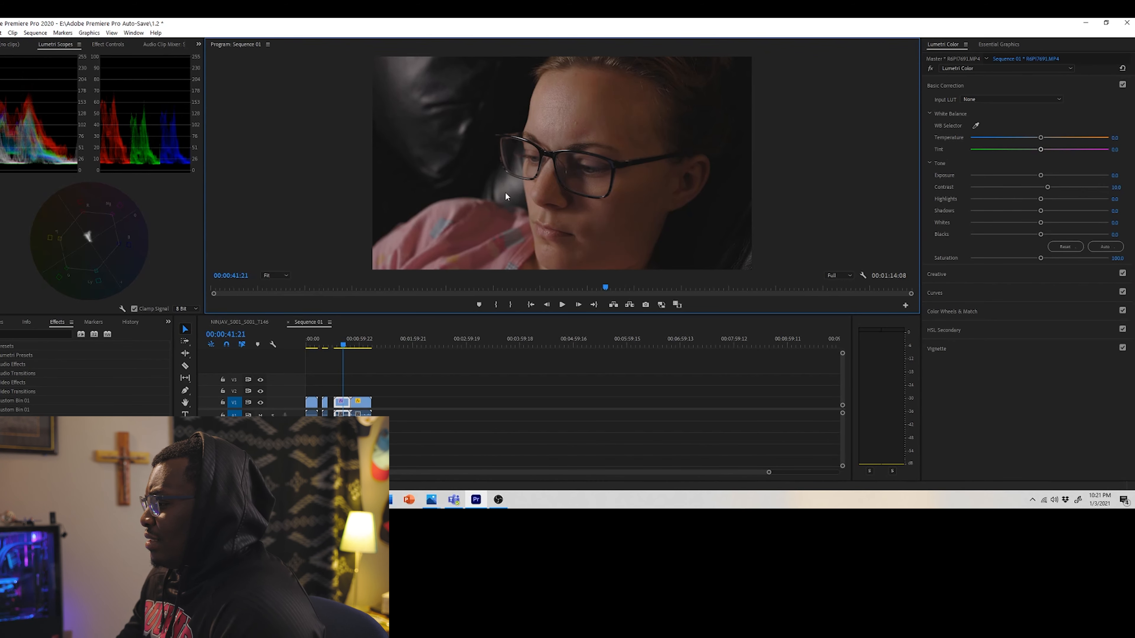
Step: Warm up the portrait clip by setting its Temperature to 5 in Basic Correction
{"action": "left_click", "coordinate": [1115, 137]}
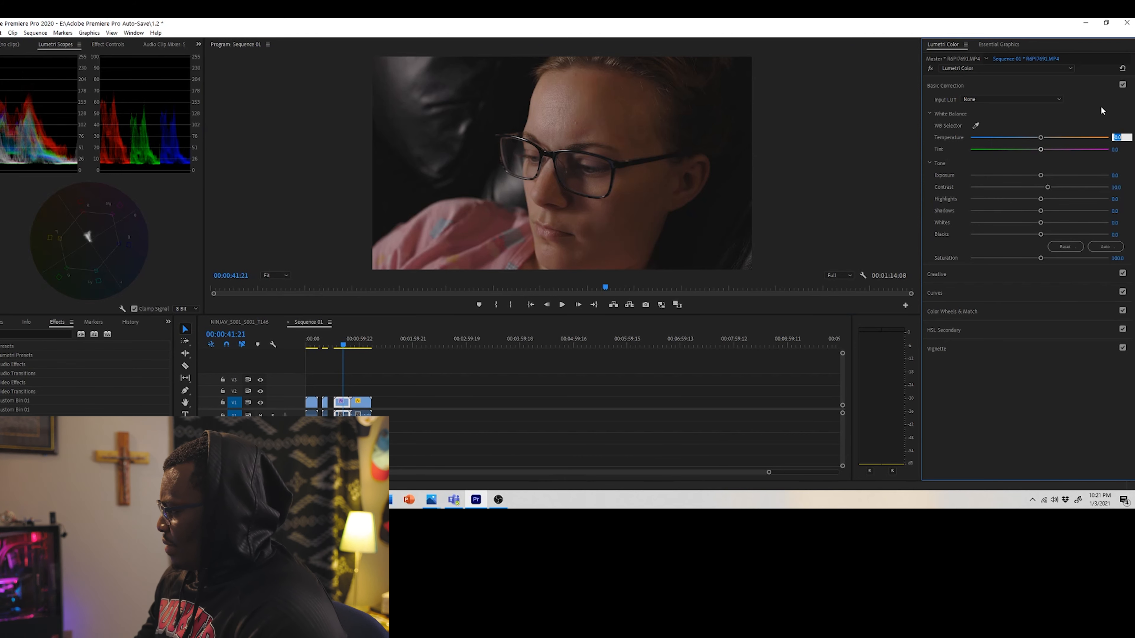
{"action": "type", "text": "3"}
{"action": "left_click", "coordinate": [844, 151]}
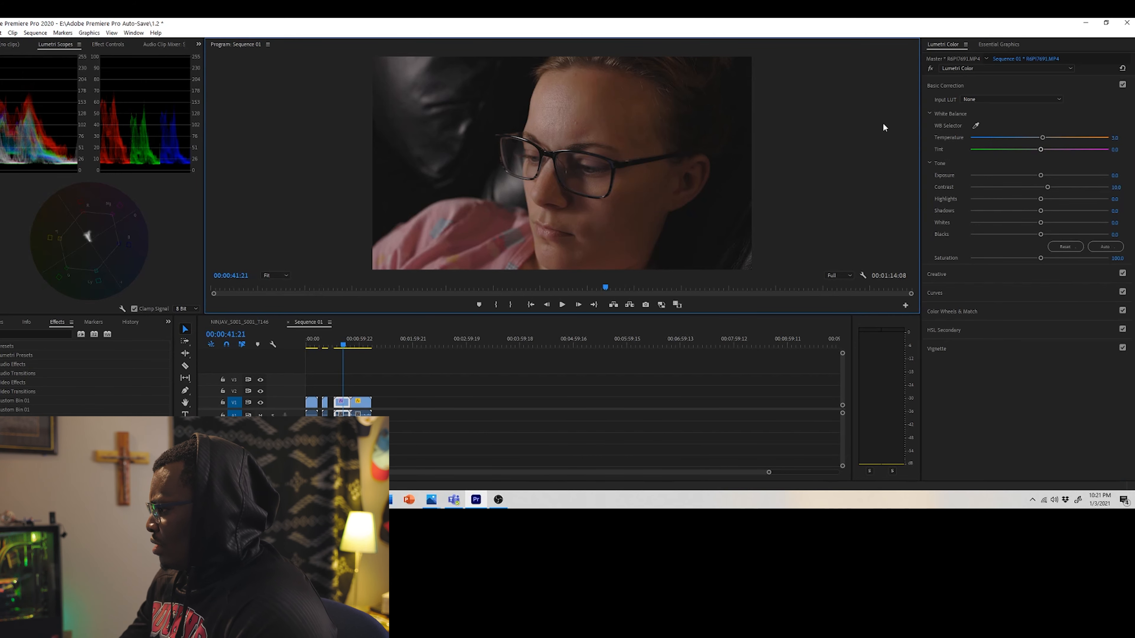
{"action": "left_click", "coordinate": [1115, 137]}
{"action": "type", "text": "5"}
{"action": "left_click", "coordinate": [620, 143]}
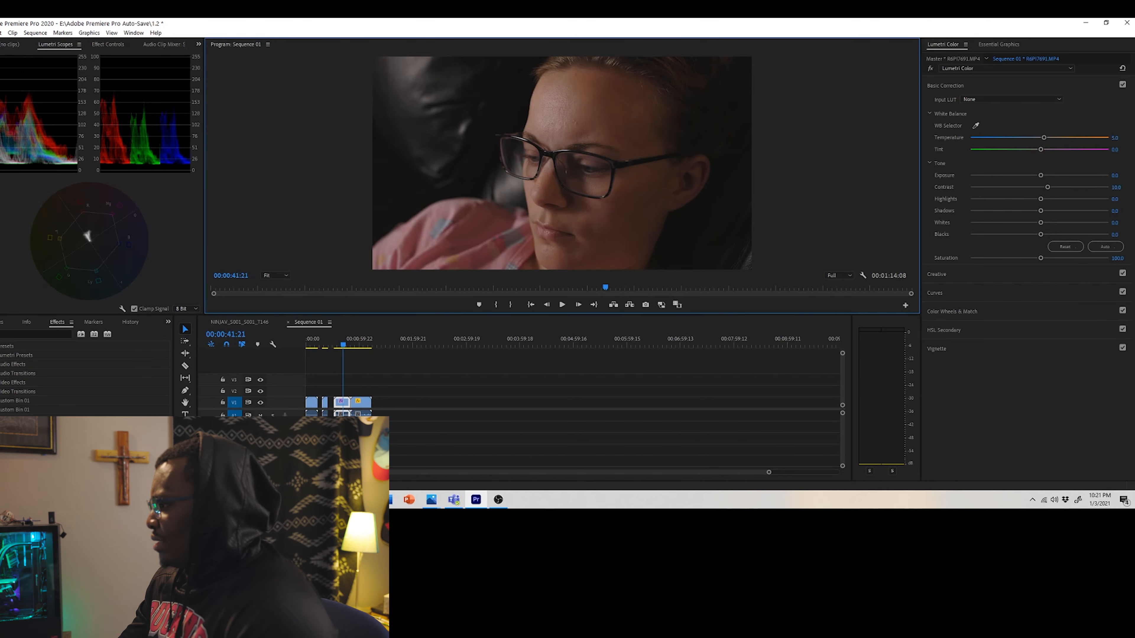
Step: Set the portrait clip's Tint to -0.5 in the white balance settings
{"action": "left_click", "coordinate": [1114, 150]}
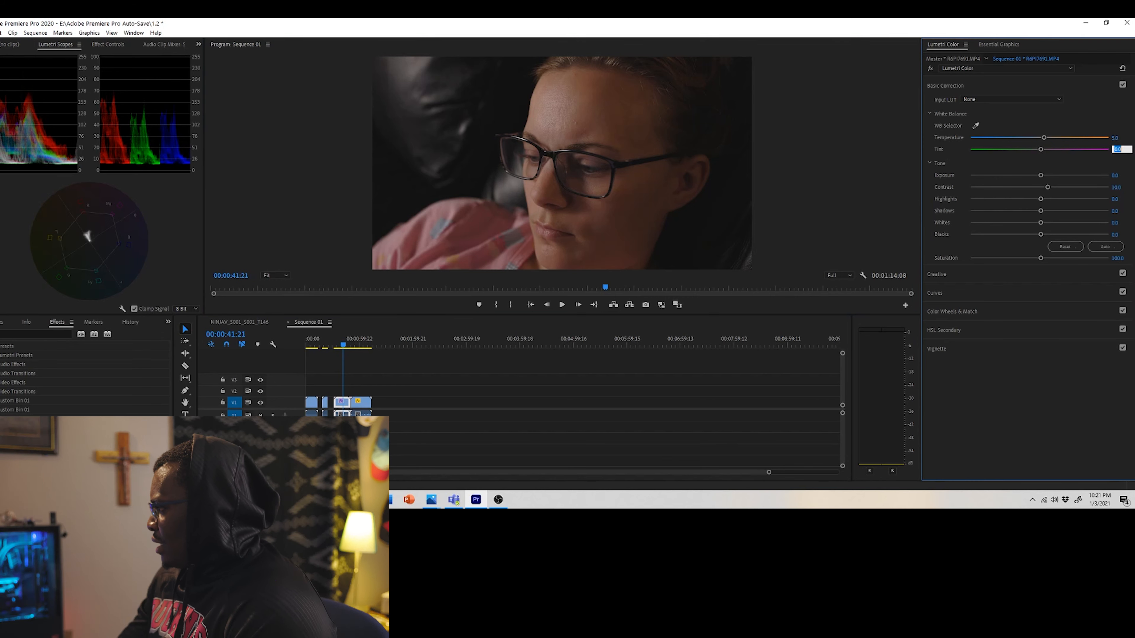
{"action": "type", "text": "-0"}
{"action": "type", "text": ".5"}
{"action": "left_click", "coordinate": [848, 173]}
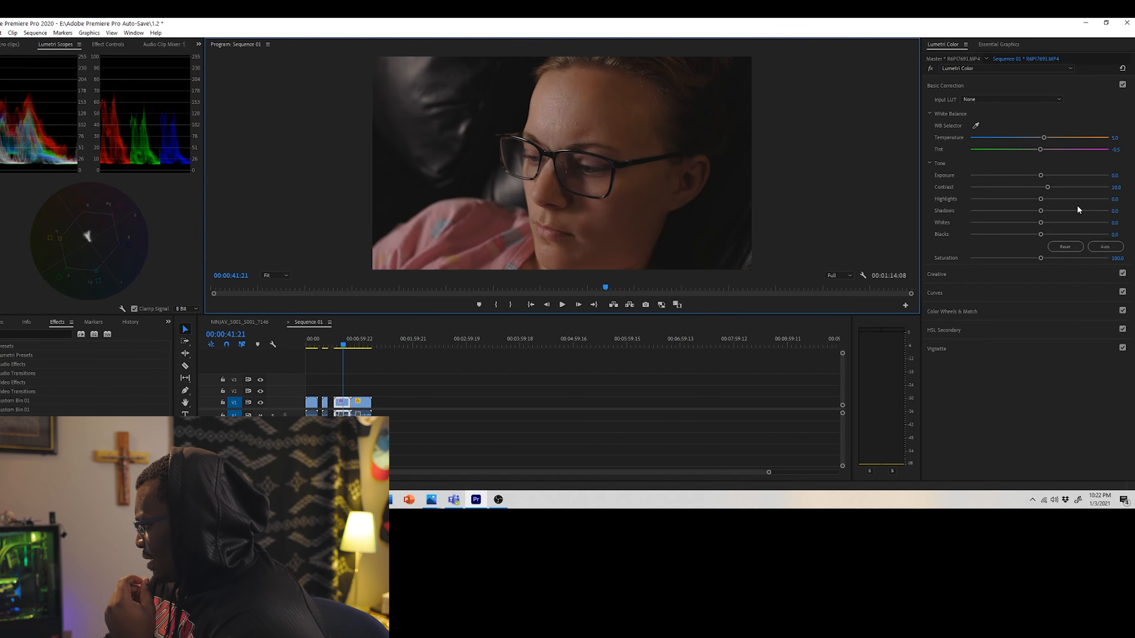
Step: Set the portrait clip's Highlights to -25 and its Shadows to 15 in Basic Correction
{"action": "left_click_drag", "start_coordinate": [1040, 198], "coordinate": [1014, 184]}
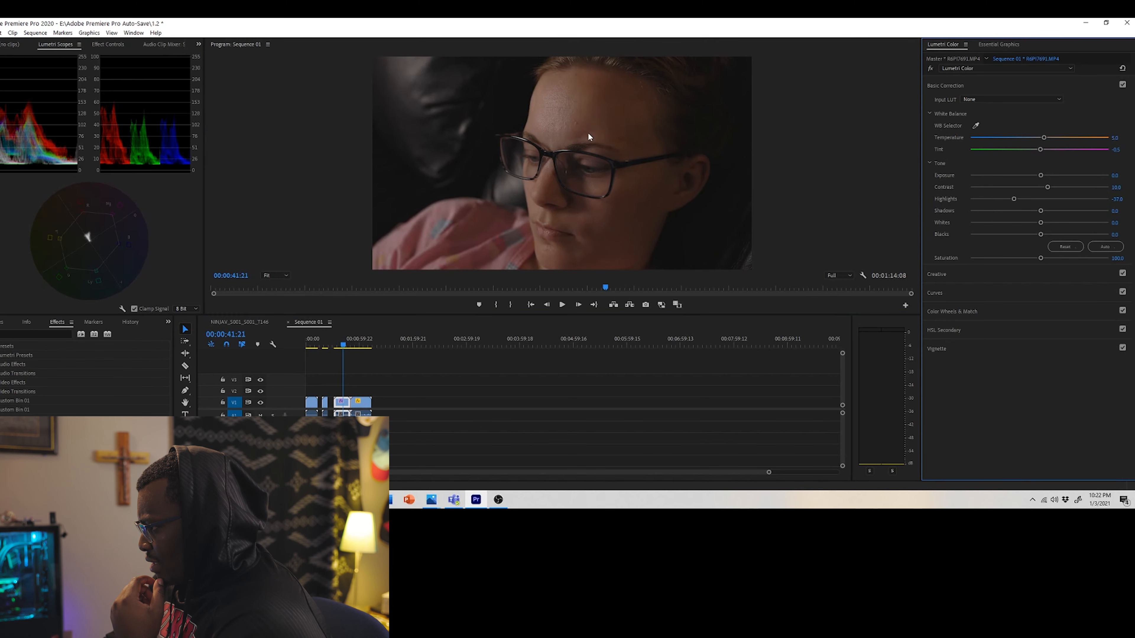
{"action": "left_click", "coordinate": [1117, 200]}
{"action": "key", "text": "BackSpace"}
{"action": "left_click", "coordinate": [782, 94]}
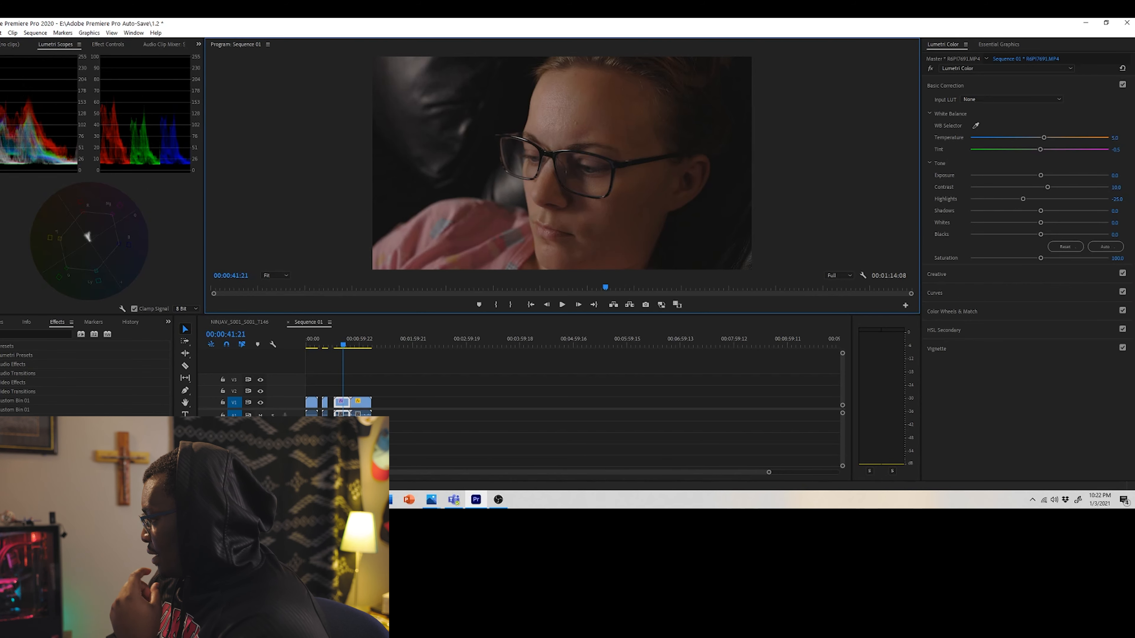
{"action": "left_click", "coordinate": [1114, 210]}
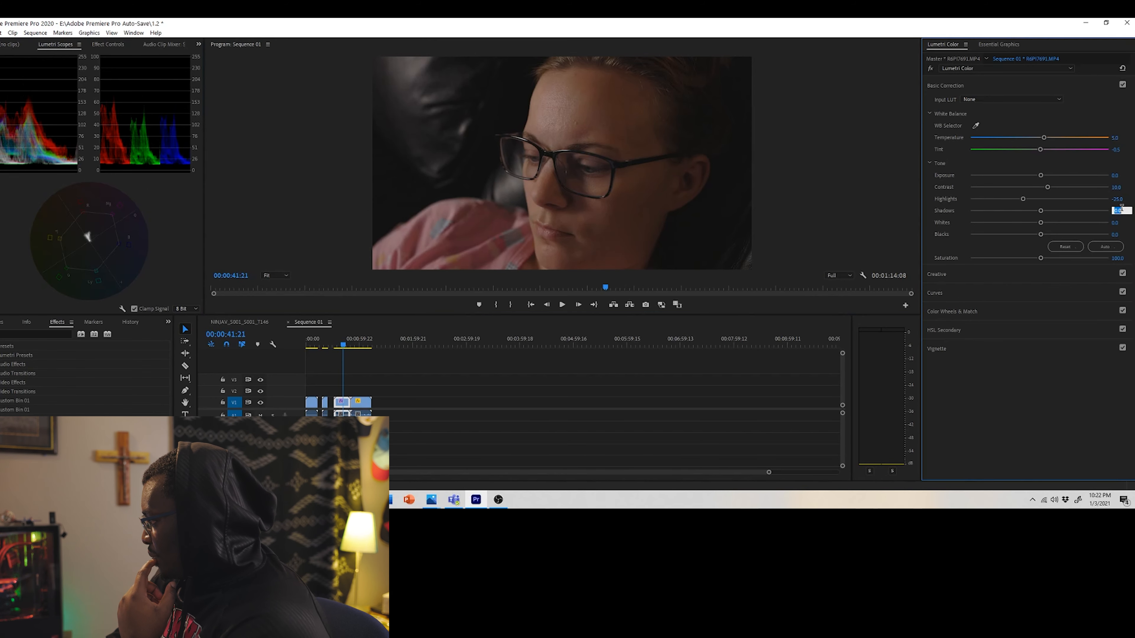
{"action": "type", "text": "15"}
{"action": "key", "text": "Return"}
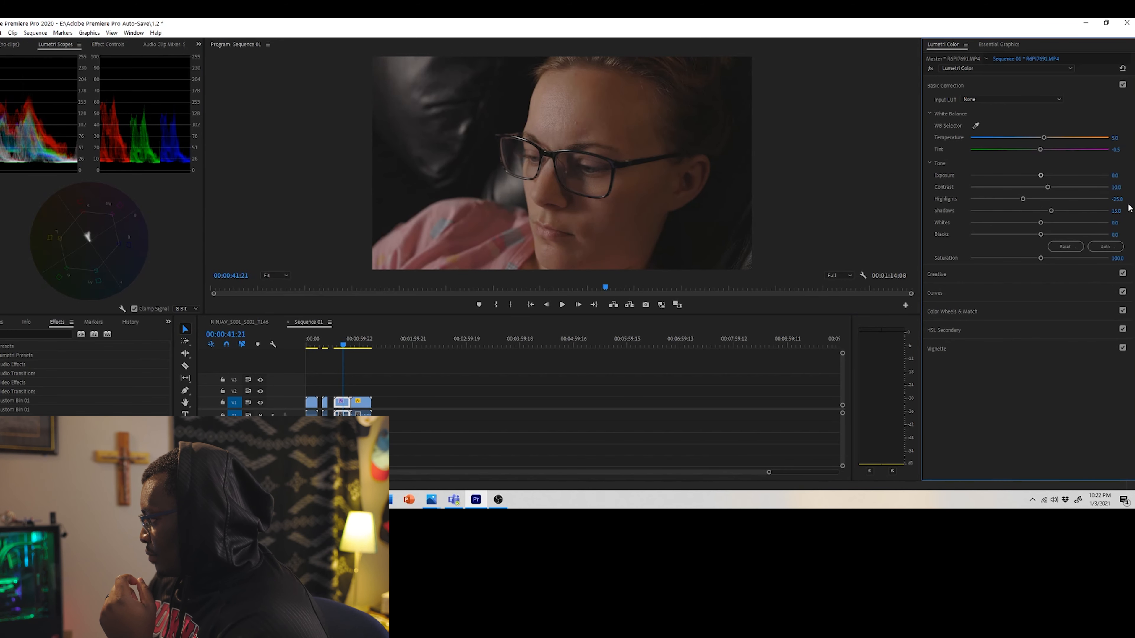
Step: Set the portrait clip's Whites to 7 and its Blacks to 8 in Basic Correction
{"action": "left_click", "coordinate": [1115, 222]}
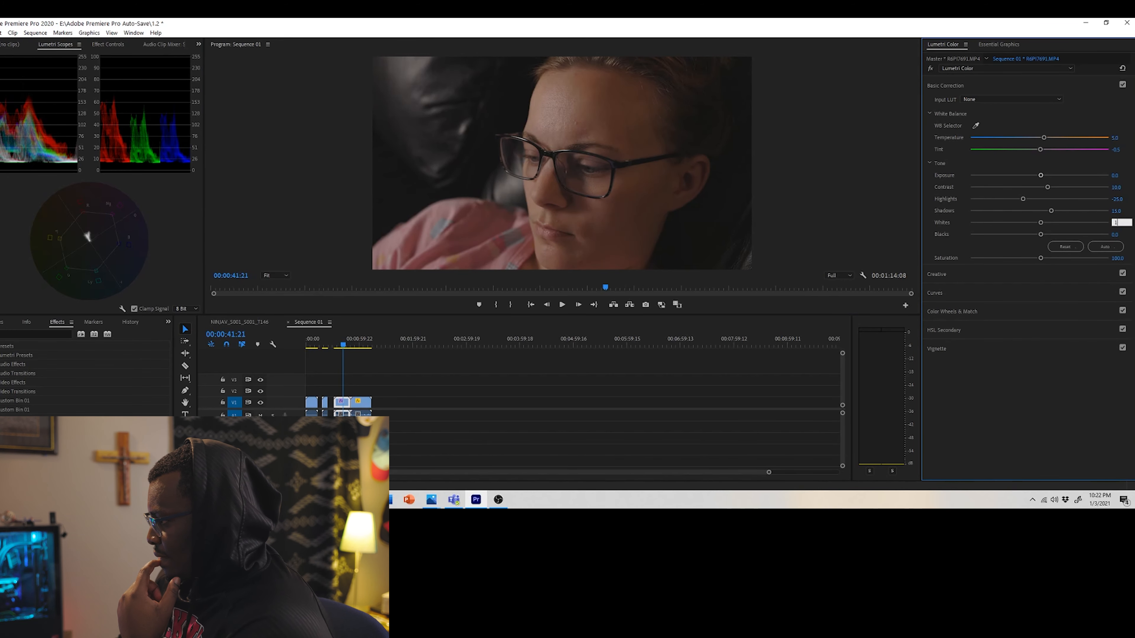
{"action": "left_click", "coordinate": [820, 134]}
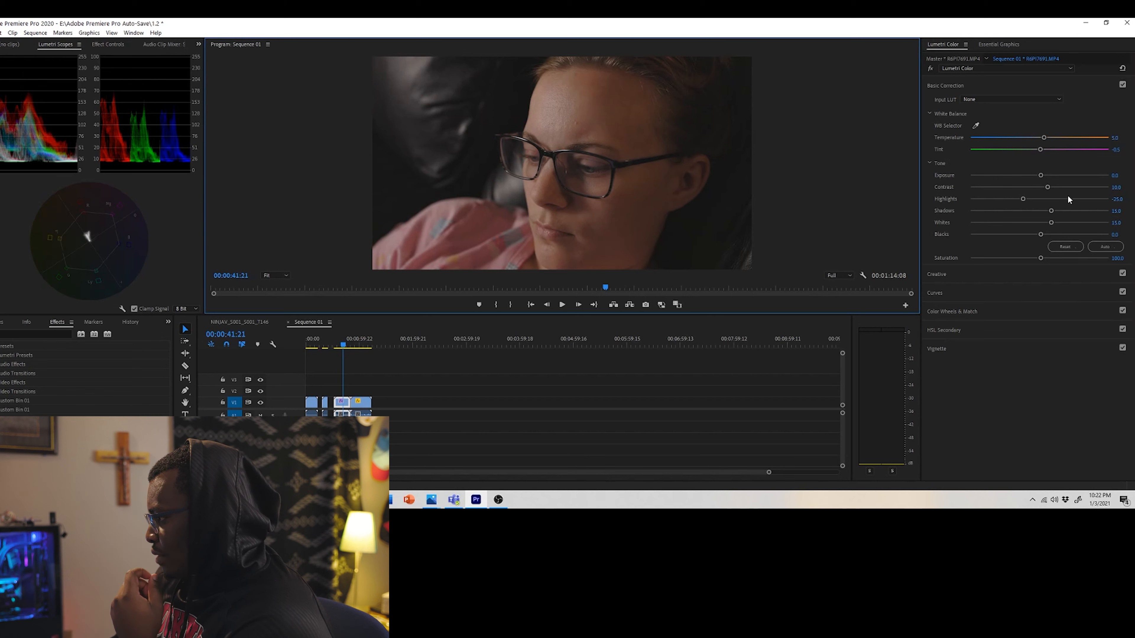
{"action": "left_click", "coordinate": [1115, 221]}
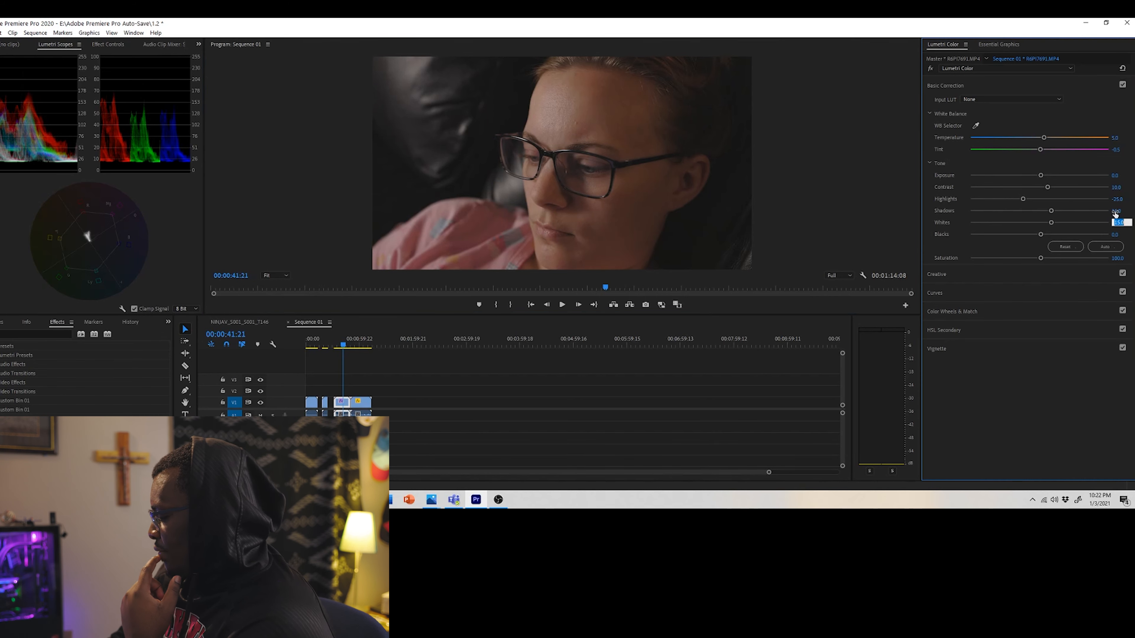
{"action": "type", "text": "7"}
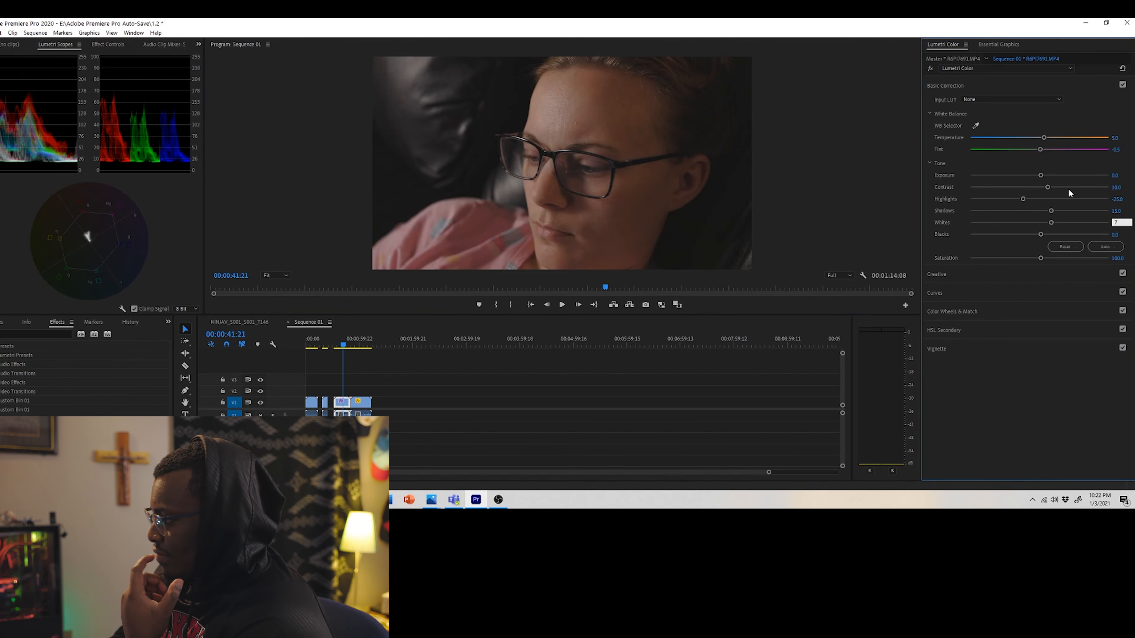
{"action": "left_click", "coordinate": [812, 135]}
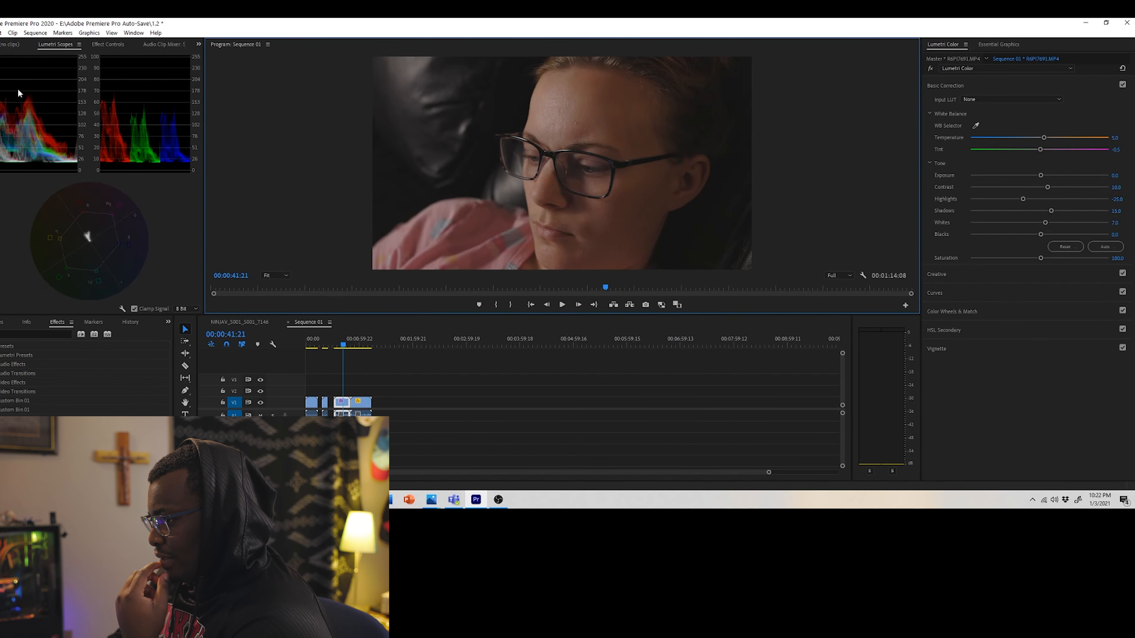
{"action": "left_click", "coordinate": [1118, 234]}
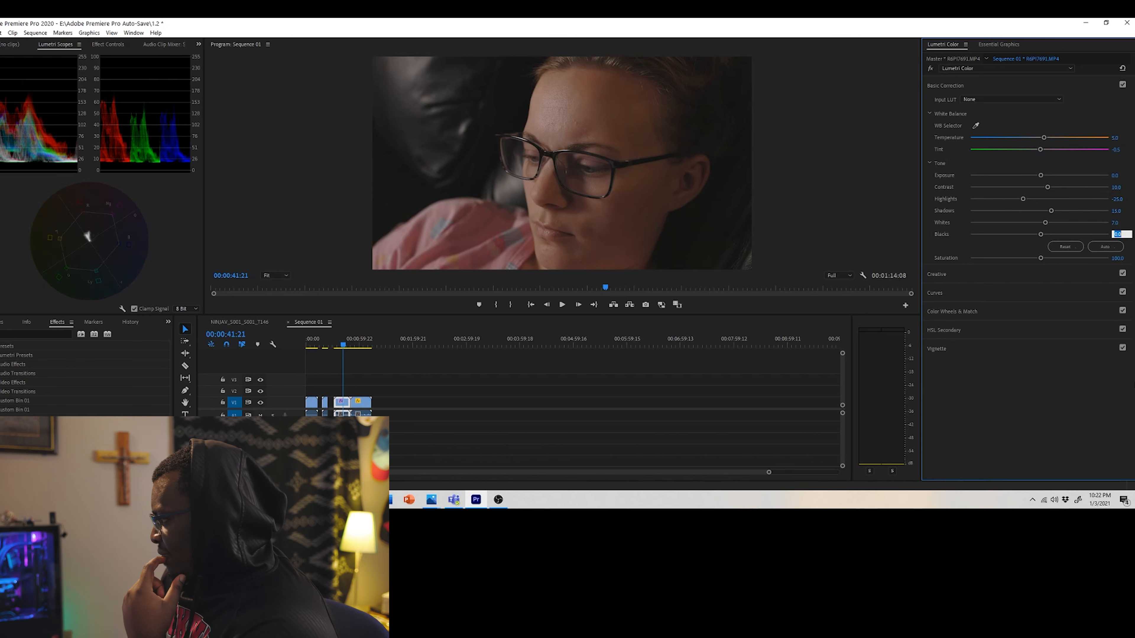
{"action": "type", "text": "8"}
{"action": "key", "text": "Return"}
{"action": "left_click", "coordinate": [818, 116]}
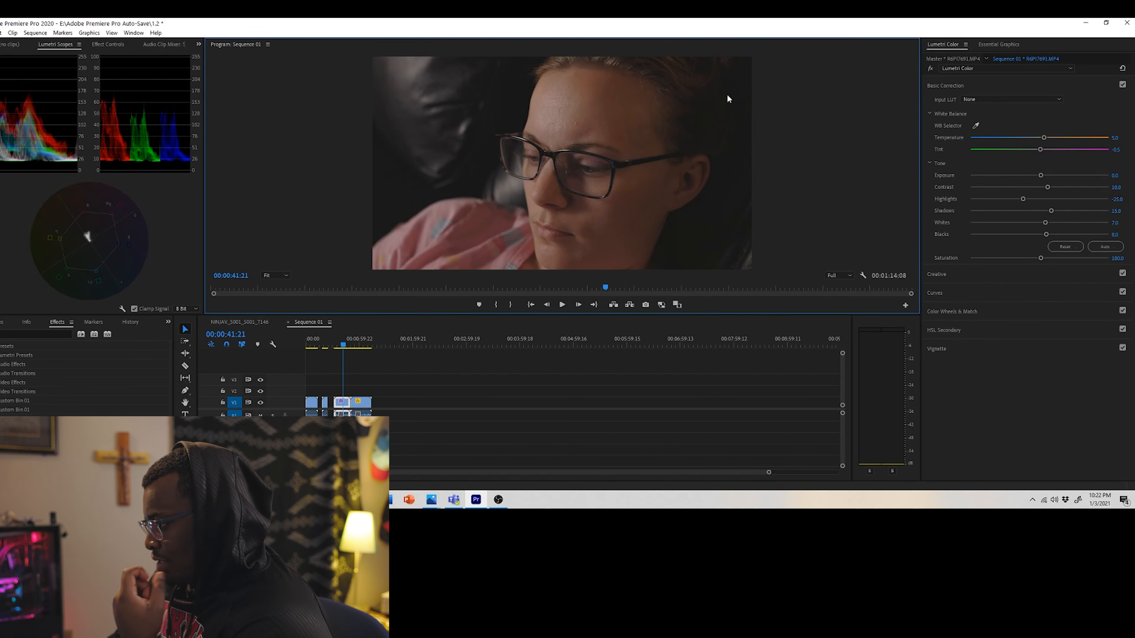
Step: Compare the portrait before and after grading by switching Basic Correction and Curves off and back on
{"action": "left_click", "coordinate": [1123, 84]}
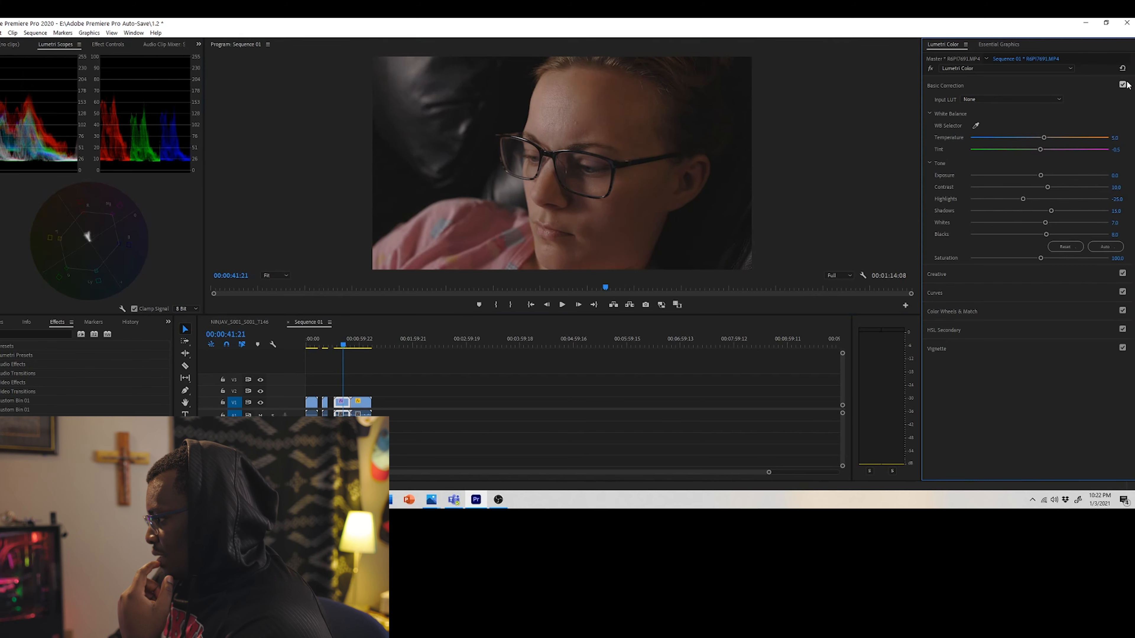
{"action": "left_click", "coordinate": [1124, 85]}
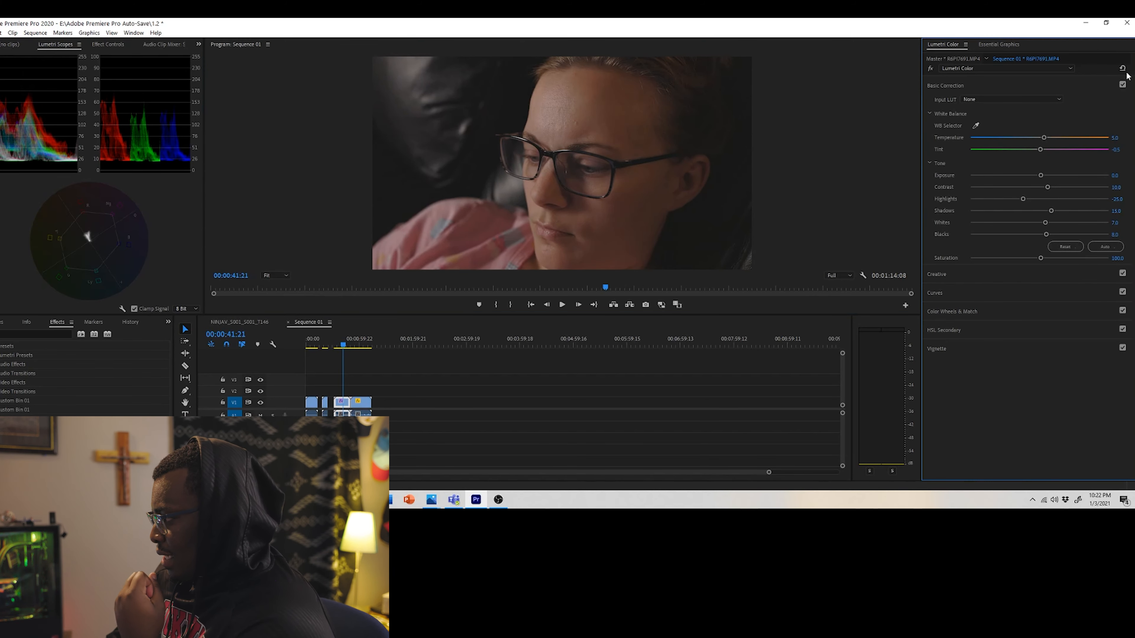
{"action": "left_click", "coordinate": [1125, 85]}
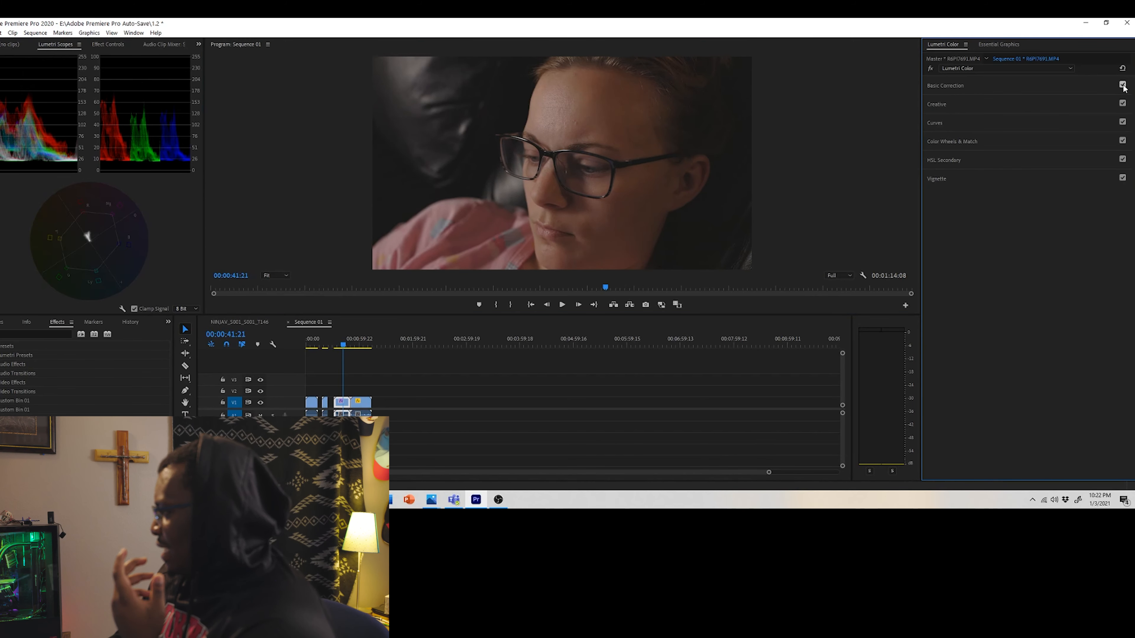
{"action": "left_click", "coordinate": [1124, 122]}
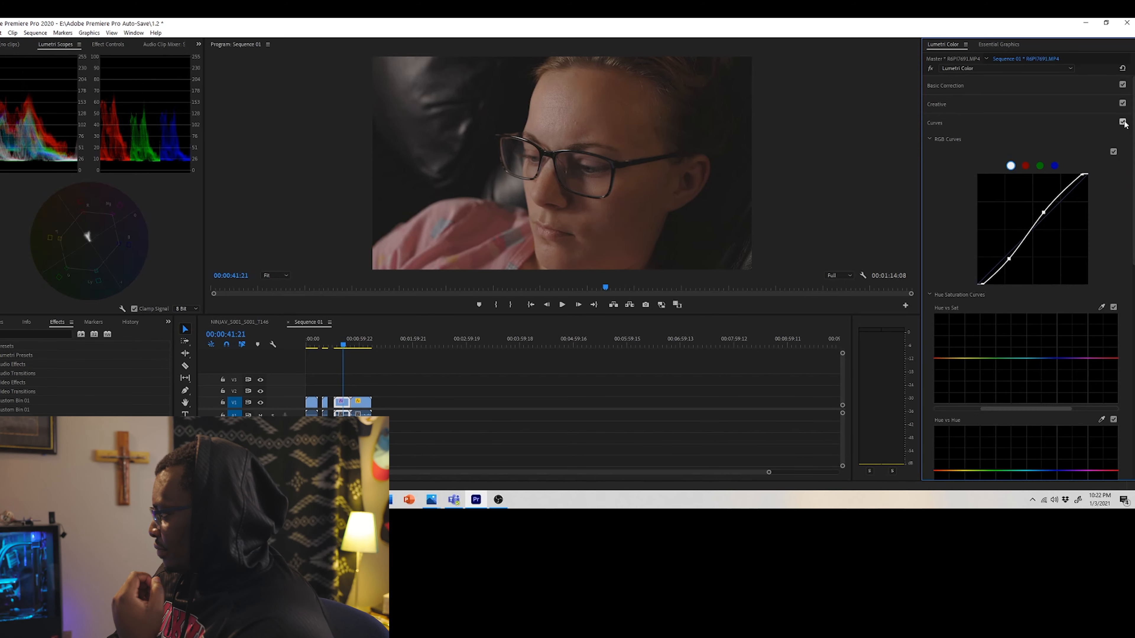
{"action": "left_click", "coordinate": [1123, 121]}
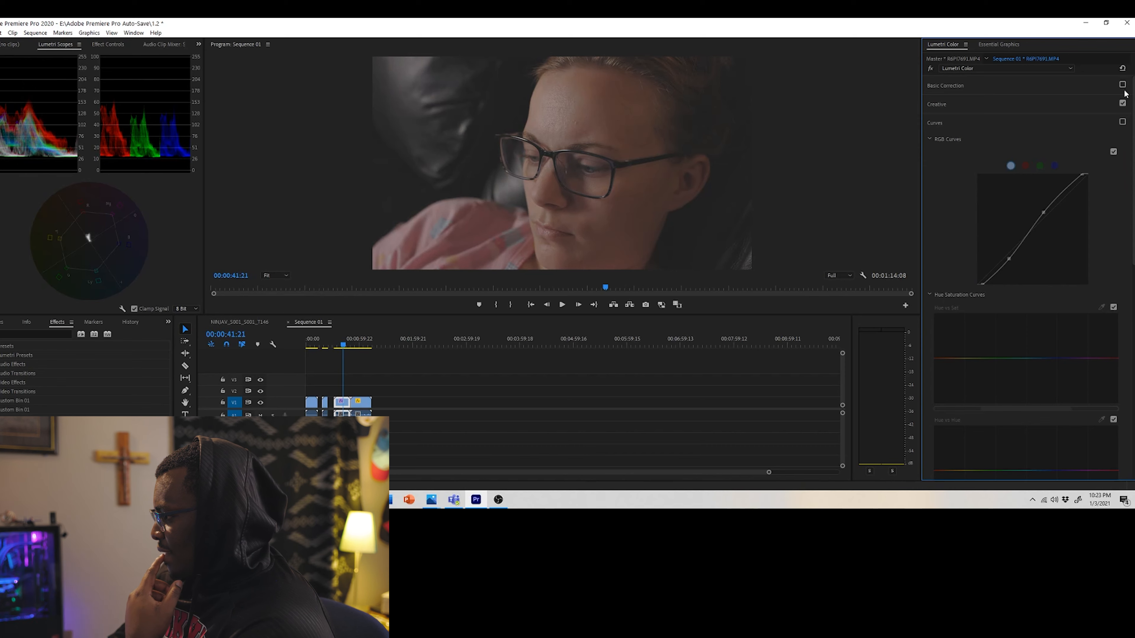
{"action": "left_click", "coordinate": [1124, 85]}
{"action": "left_click", "coordinate": [1123, 85]}
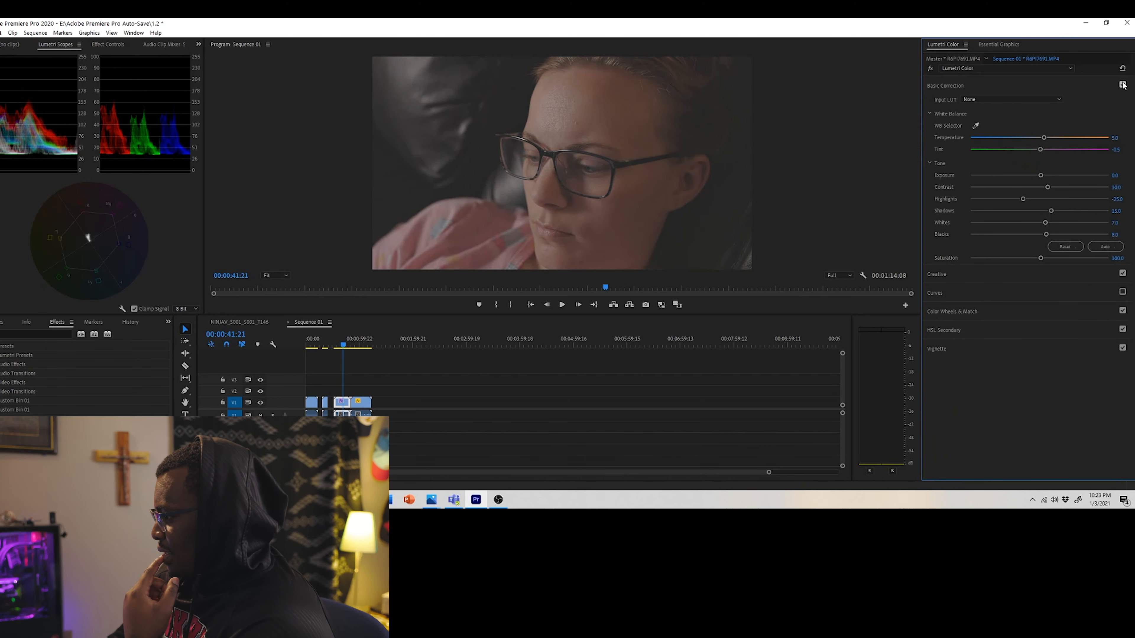
{"action": "left_click", "coordinate": [1123, 84]}
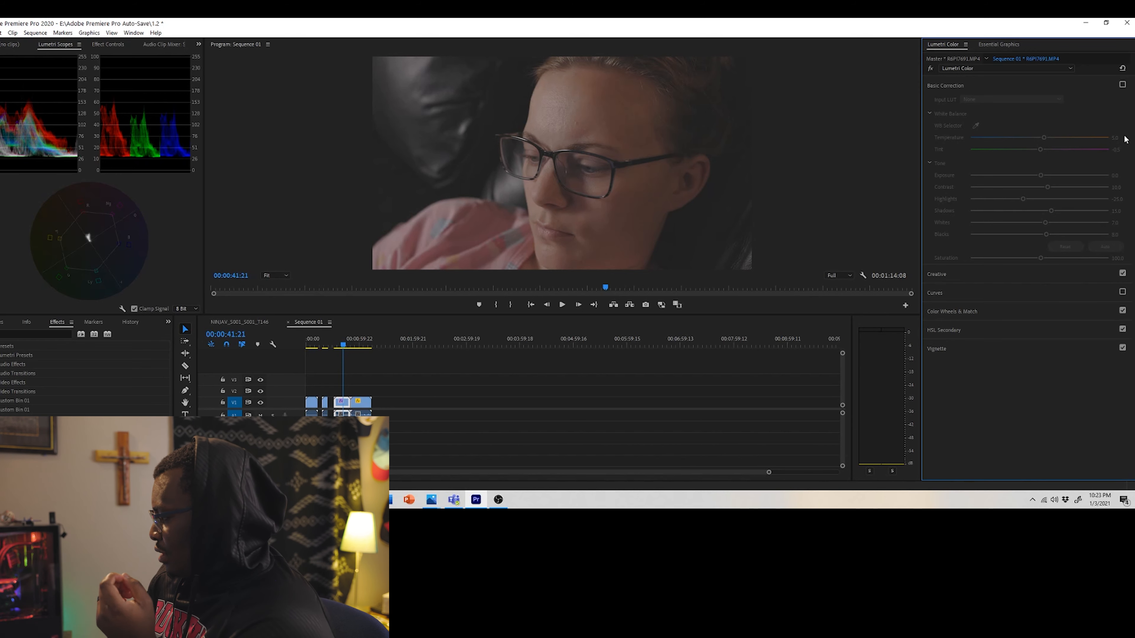
{"action": "left_click", "coordinate": [1128, 293]}
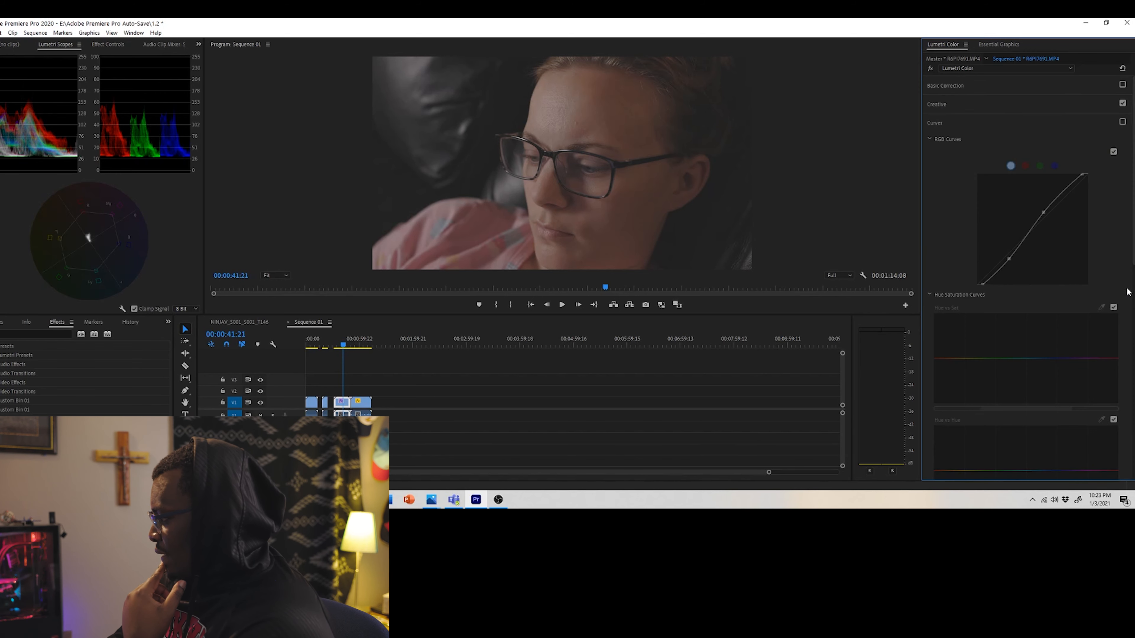
{"action": "left_click", "coordinate": [1123, 120]}
{"action": "left_click", "coordinate": [1122, 85]}
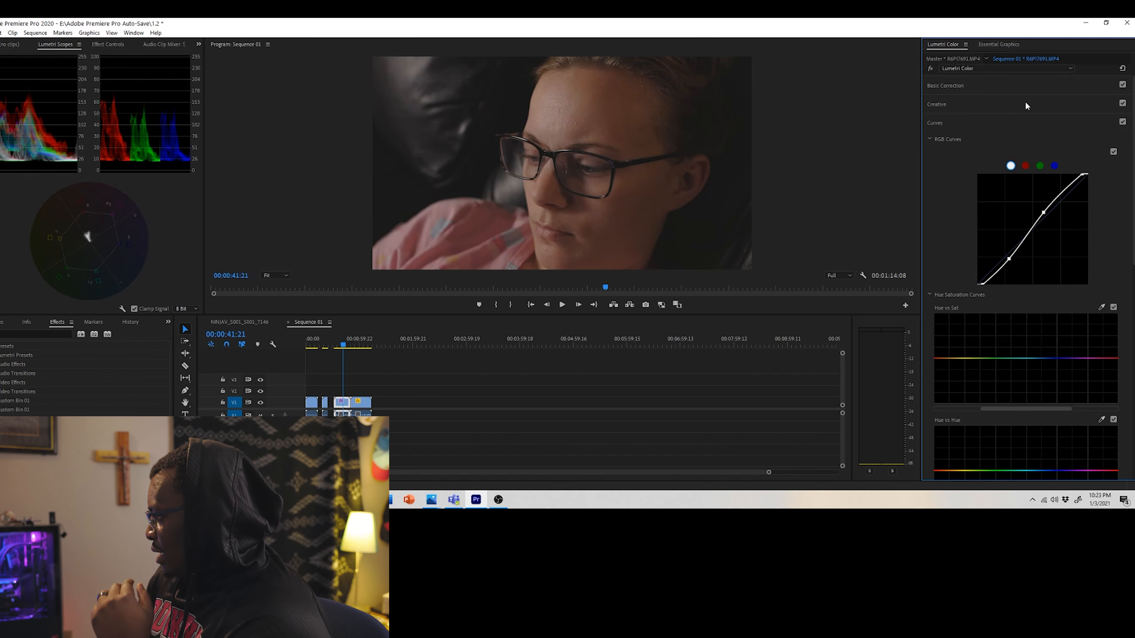
Step: In Color Wheels & Match, slightly raise the luminance of the portrait clip's midtones and highlights
{"action": "left_click", "coordinate": [930, 138]}
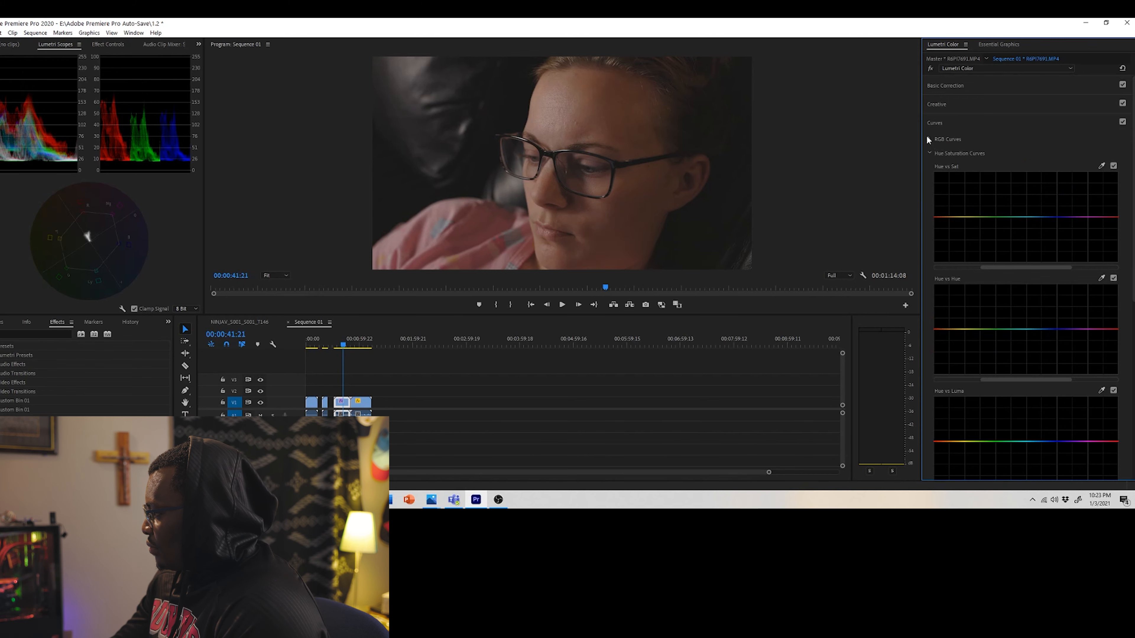
{"action": "left_click", "coordinate": [938, 123]}
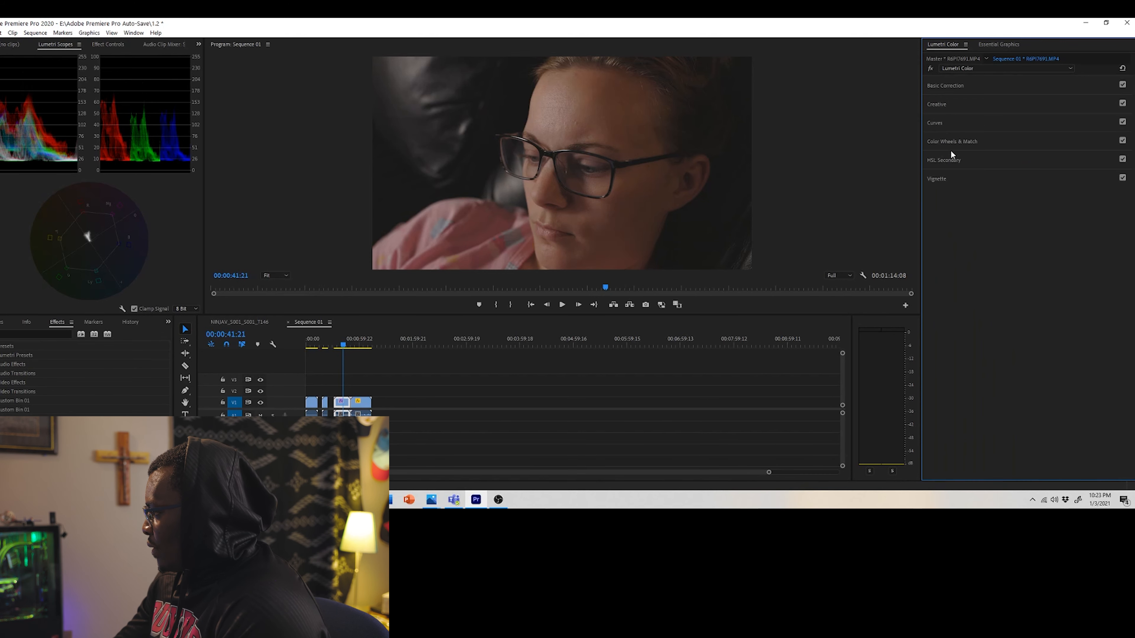
{"action": "left_click", "coordinate": [944, 141]}
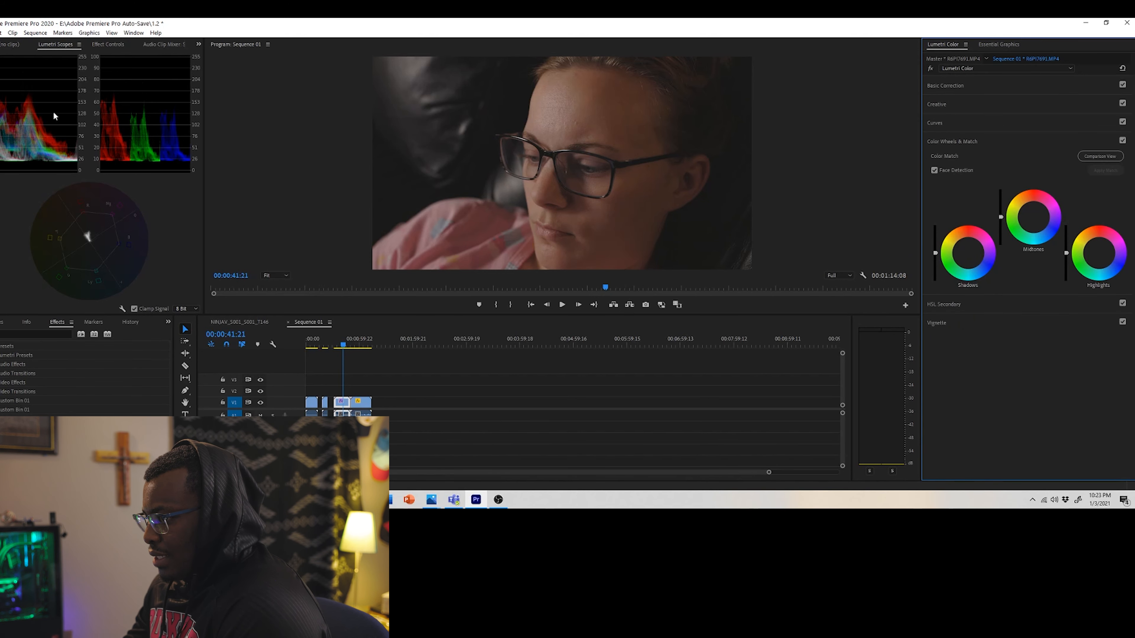
{"action": "left_click_drag", "start_coordinate": [1000, 217], "coordinate": [1001, 209]}
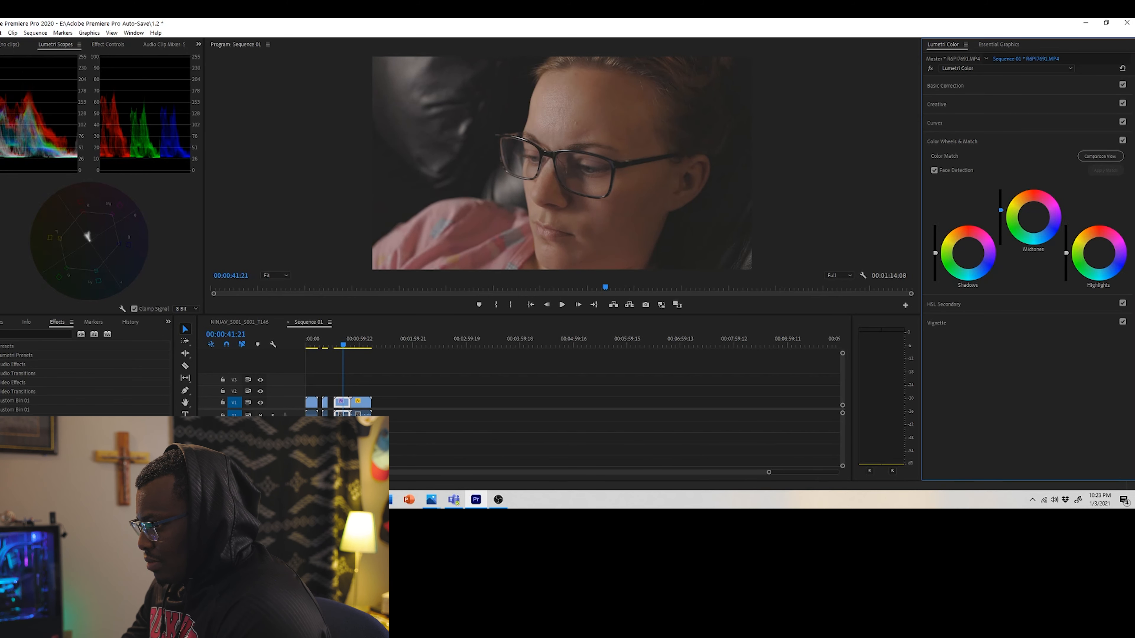
{"action": "left_click_drag", "start_coordinate": [1001, 209], "coordinate": [1000, 209]}
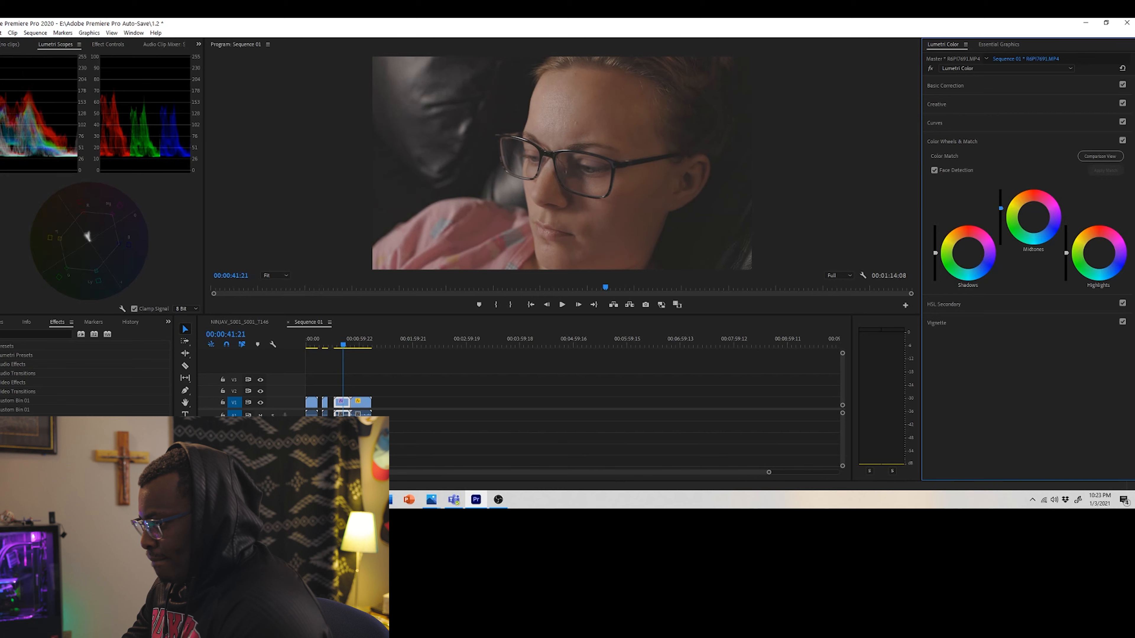
{"action": "left_click", "coordinate": [1066, 253]}
{"action": "left_click_drag", "start_coordinate": [1067, 252], "coordinate": [1067, 245]}
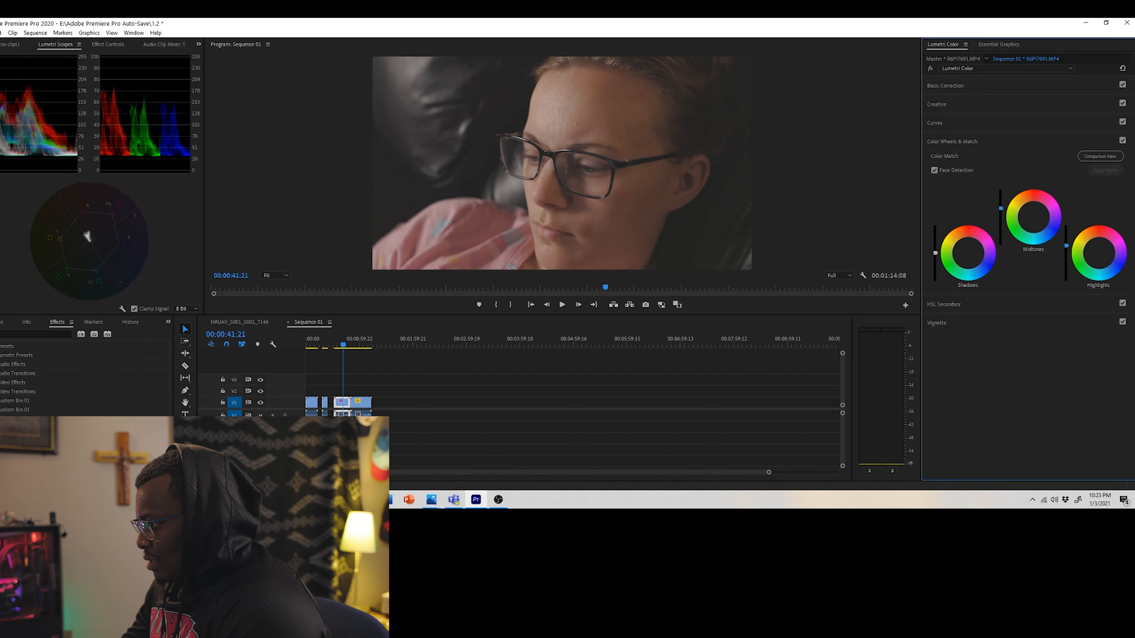
Step: Save the project and slightly lower the luminance of the shadows in Color Wheels & Match
{"action": "left_click", "coordinate": [0, 33]}
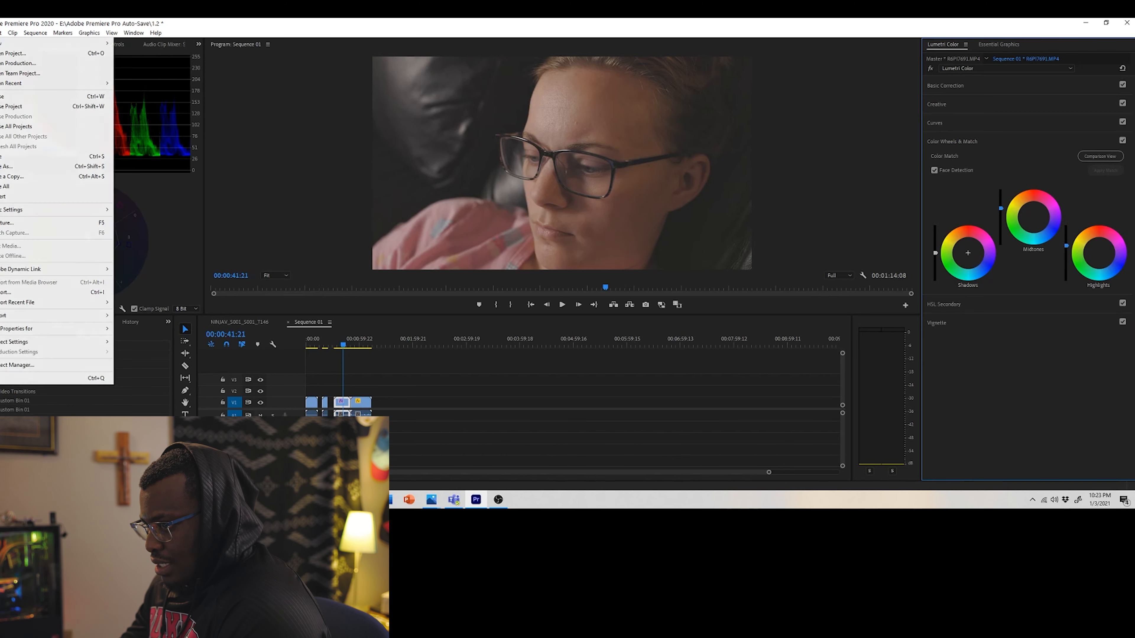
{"action": "left_click", "coordinate": [4, 158]}
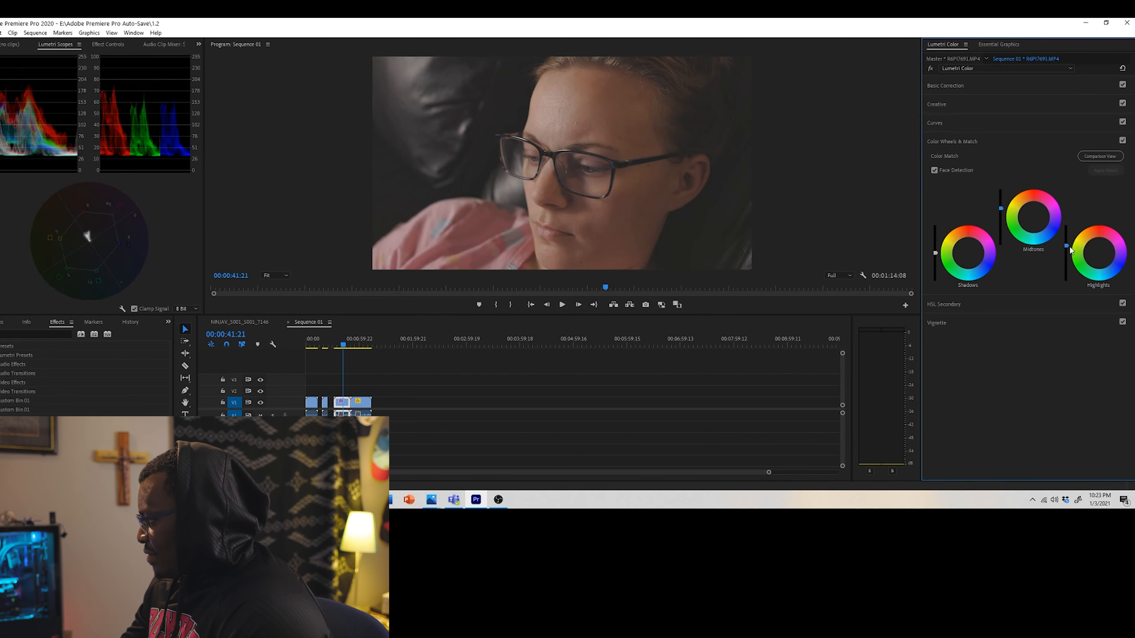
{"action": "left_click", "coordinate": [937, 253]}
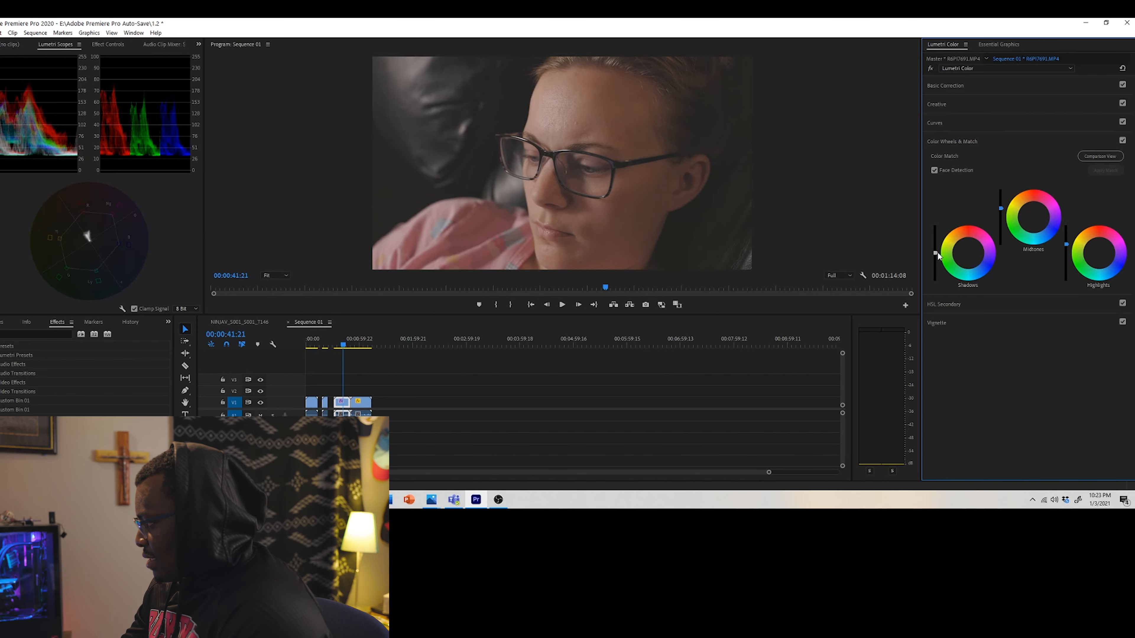
{"action": "left_click_drag", "start_coordinate": [935, 253], "coordinate": [936, 258]}
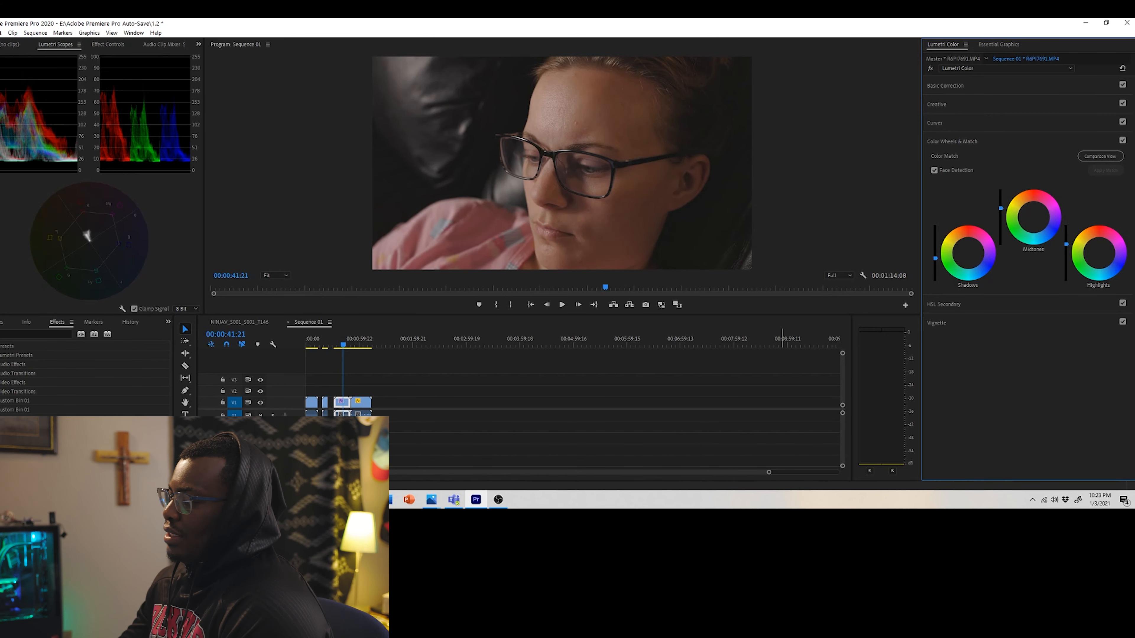
Step: Slightly raise the portrait clip's highlights luminance and slightly lower its shadows in Color Wheels & Match, saving the project before each change
{"action": "left_click", "coordinate": [2, 33]}
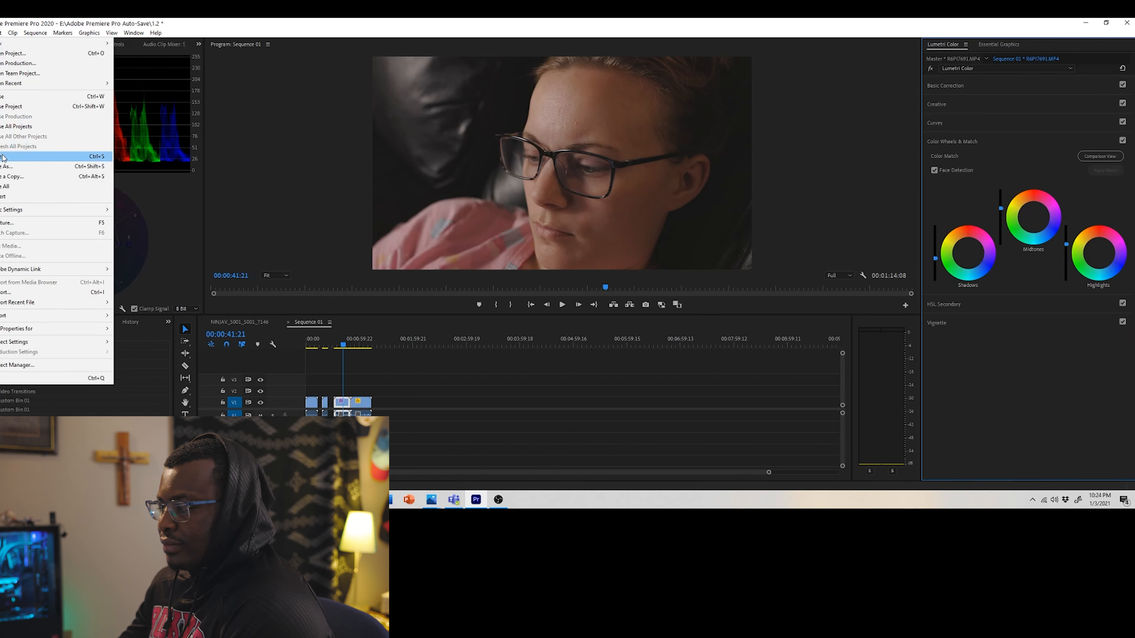
{"action": "left_click", "coordinate": [27, 154]}
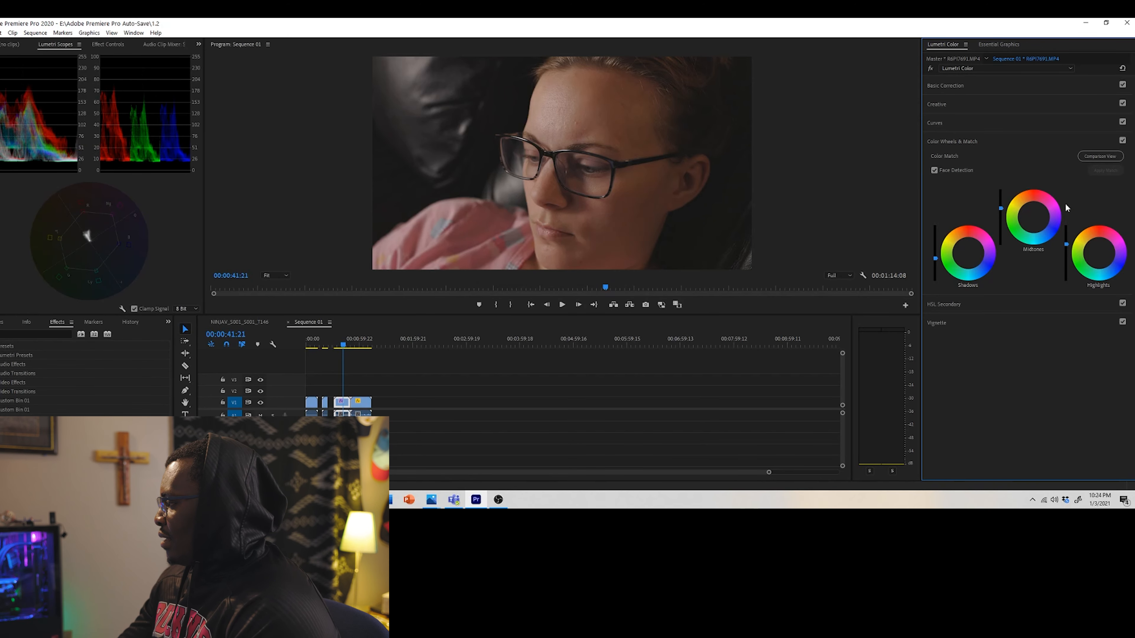
{"action": "left_click_drag", "start_coordinate": [1066, 244], "coordinate": [1066, 241]}
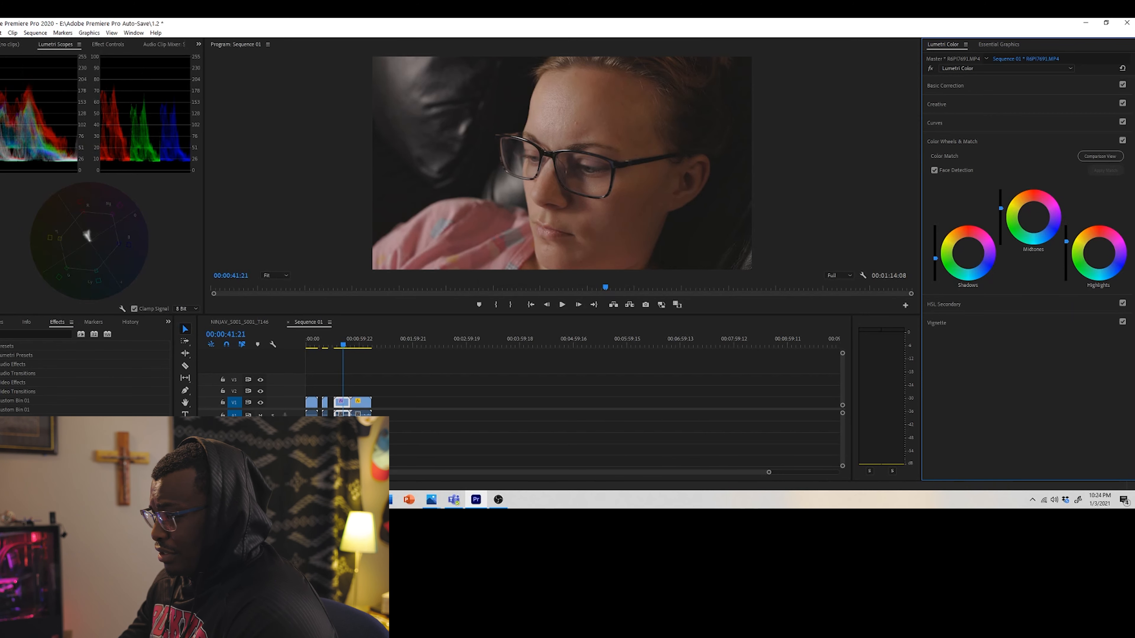
{"action": "left_click", "coordinate": [0, 32]}
{"action": "left_click", "coordinate": [11, 157]}
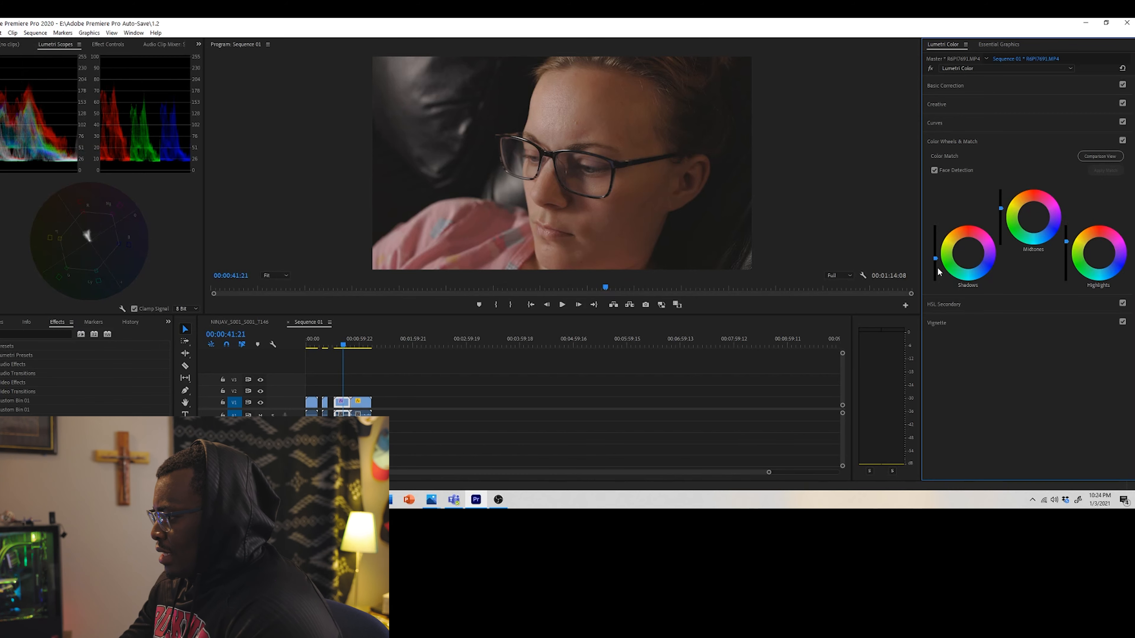
{"action": "left_click_drag", "start_coordinate": [934, 259], "coordinate": [934, 259]}
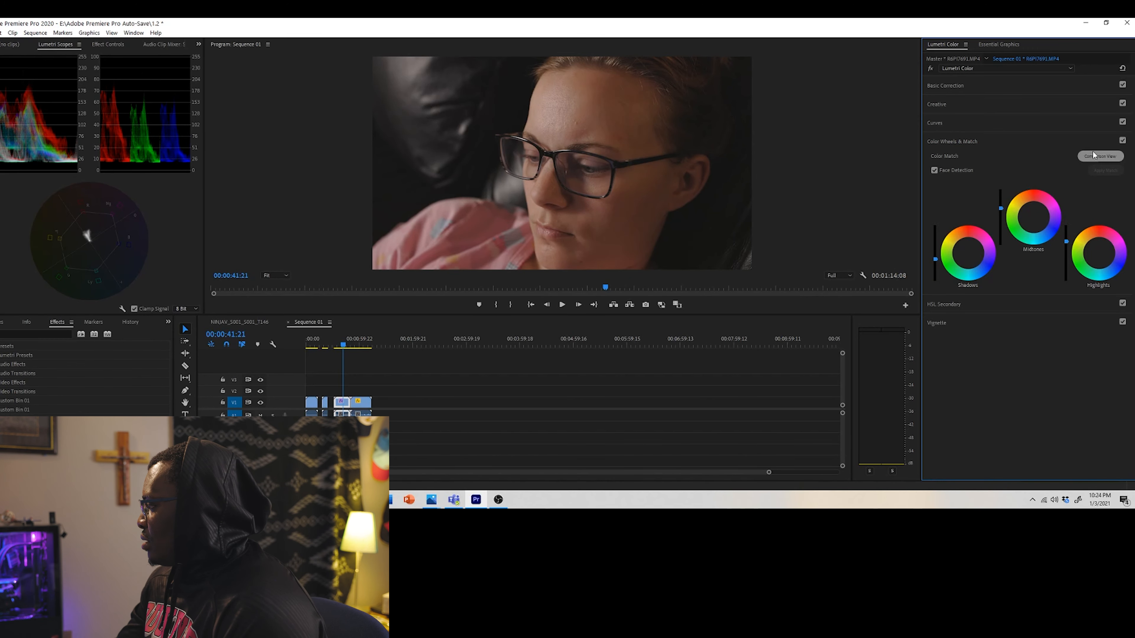
Step: Compare the portrait with and without its grade by switching Basic Correction and Color Wheels & Match off and back on
{"action": "left_click", "coordinate": [1122, 84]}
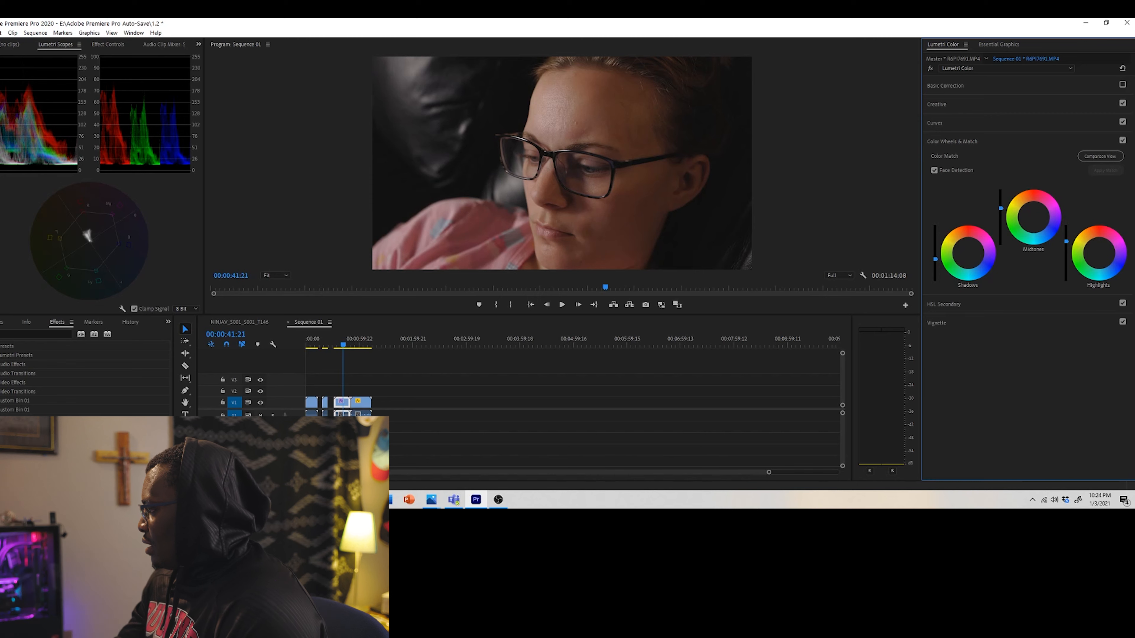
{"action": "left_click", "coordinate": [1122, 141]}
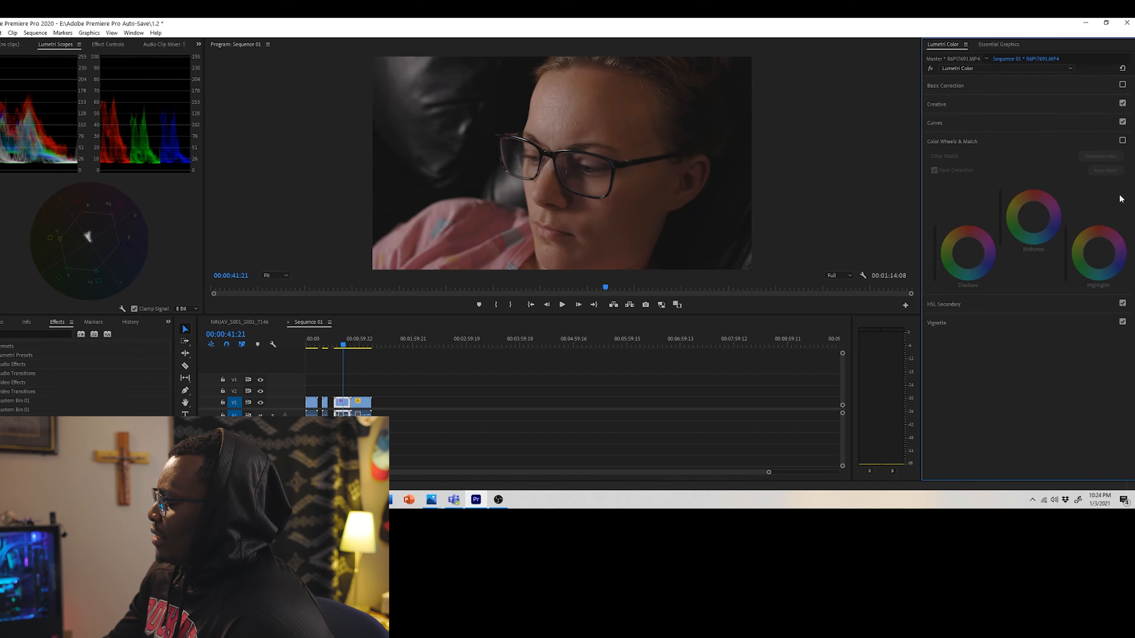
{"action": "left_click", "coordinate": [1123, 86]}
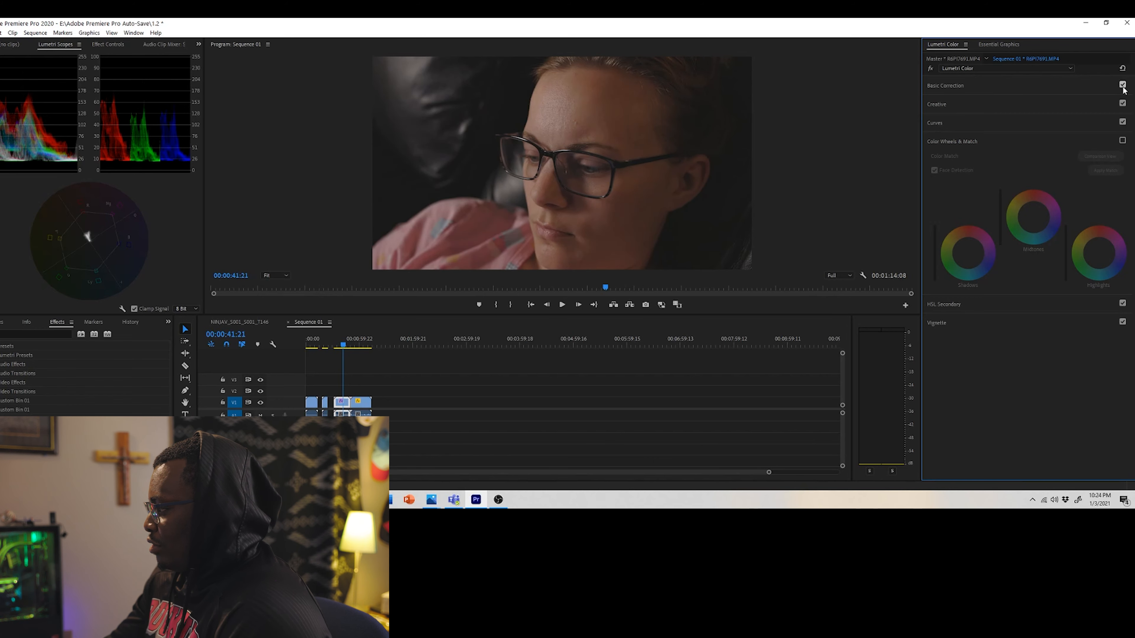
{"action": "left_click", "coordinate": [1123, 140]}
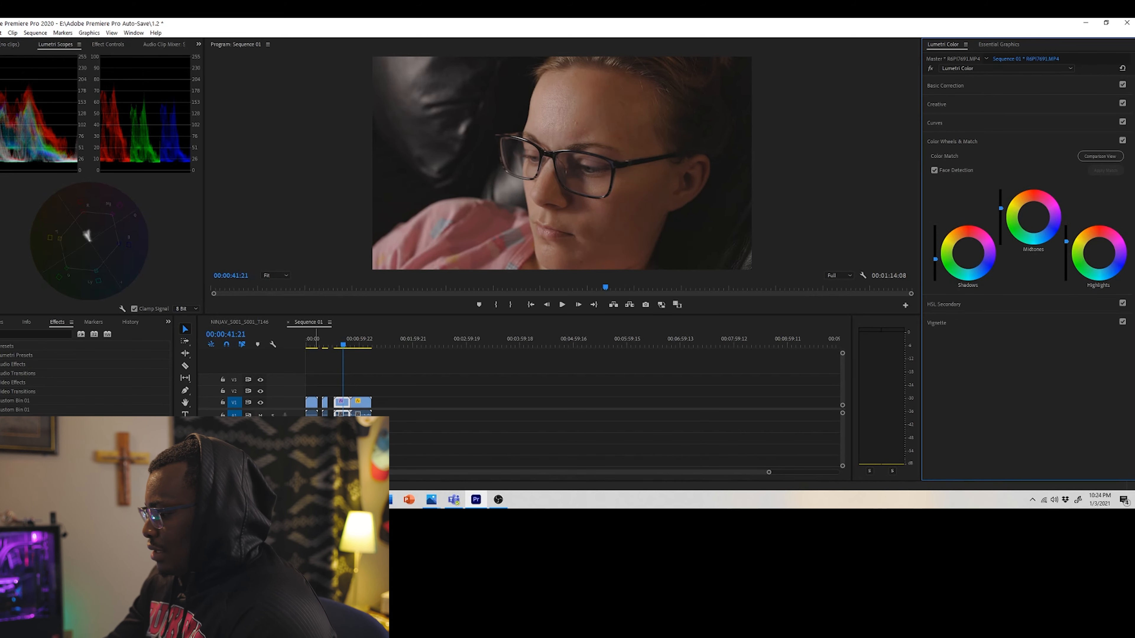
Step: Play the portrait clip from near its start and set its Highlights to -35 in Basic Correction, then stop playback
{"action": "left_click", "coordinate": [336, 345]}
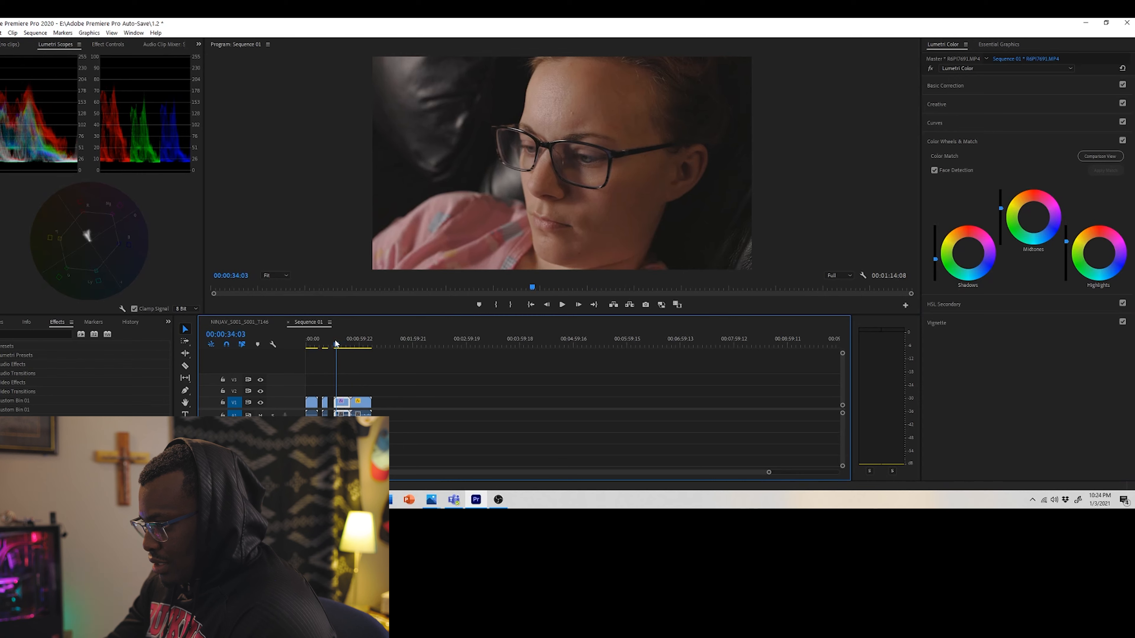
{"action": "key", "text": "space"}
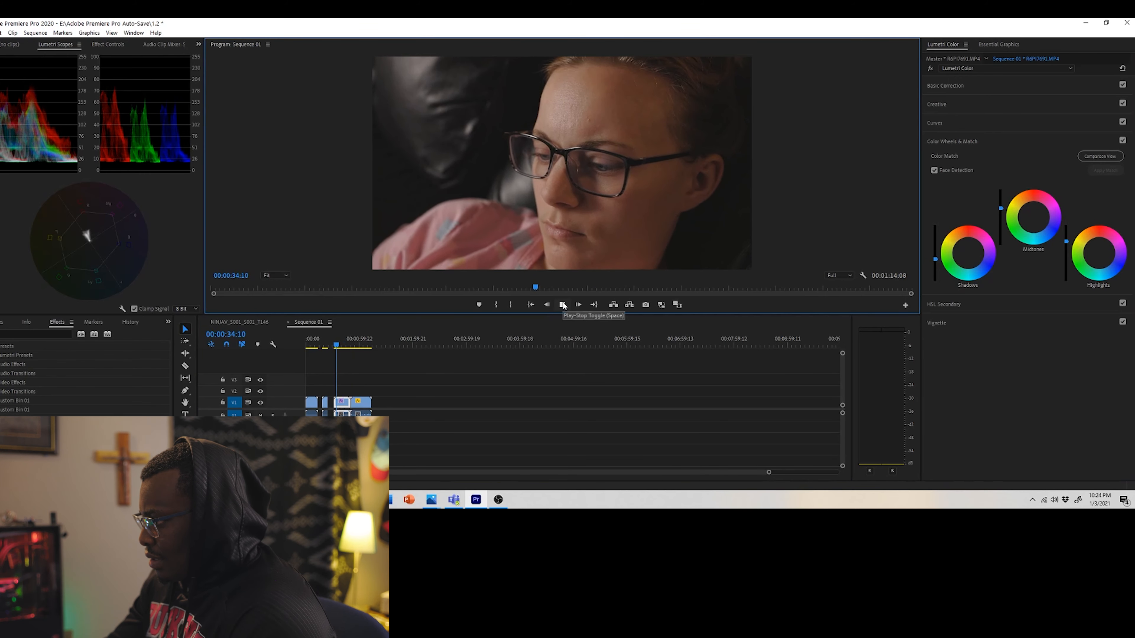
{"action": "left_click", "coordinate": [961, 85]}
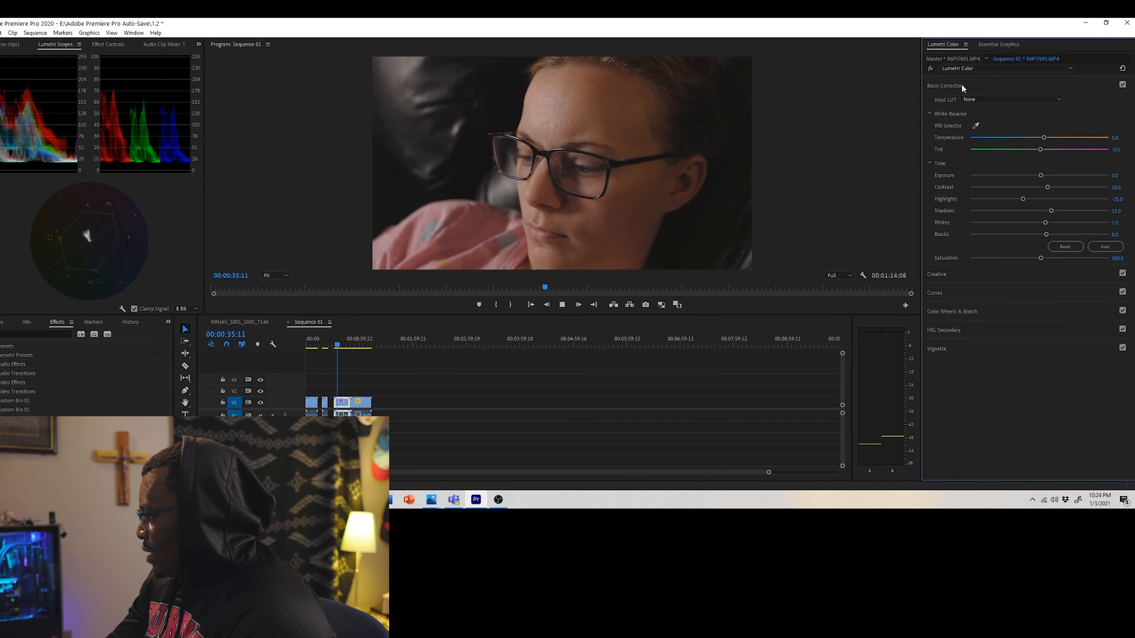
{"action": "left_click", "coordinate": [1116, 199]}
{"action": "type", "text": "-35"}
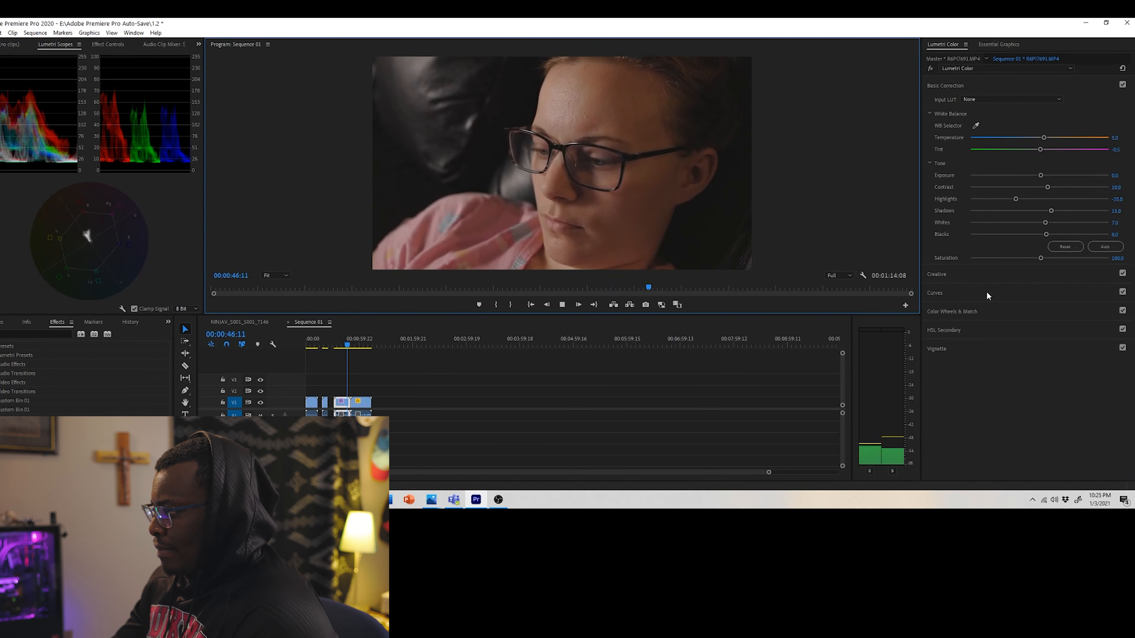
{"action": "left_click", "coordinate": [562, 305]}
Step: Copy the graded portrait clip and paste its attributes, including Lumetri Color, onto the ungraded close-up clip at 00:00:21:22
{"action": "left_click_drag", "start_coordinate": [352, 347], "coordinate": [327, 351]}
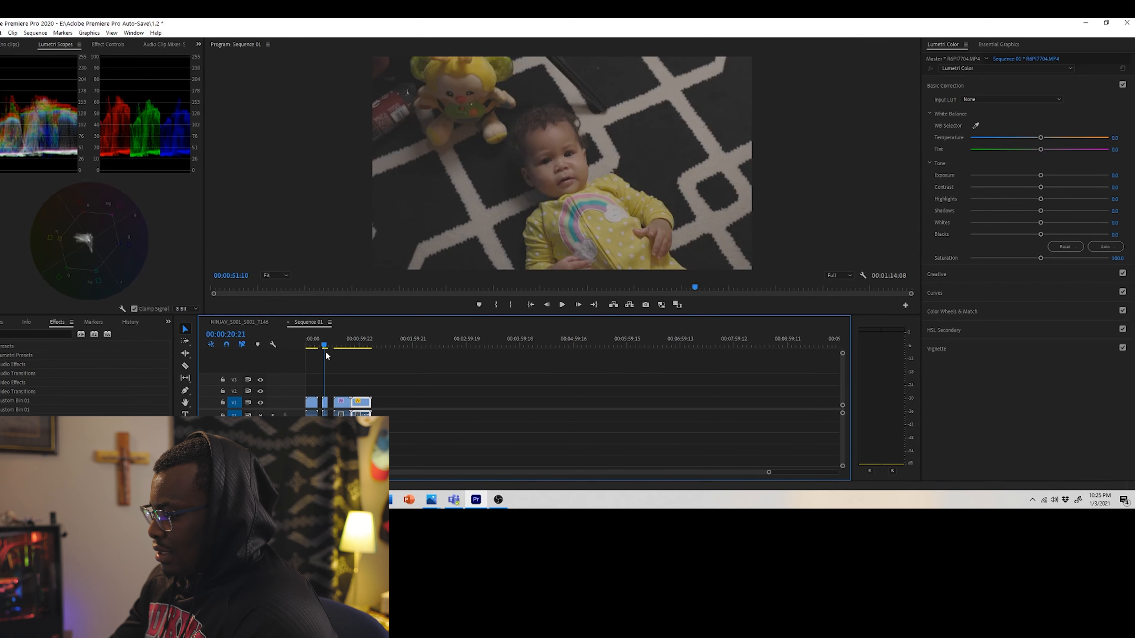
{"action": "left_click", "coordinate": [338, 405]}
{"action": "right_click", "coordinate": [338, 405]}
{"action": "left_click", "coordinate": [352, 396]}
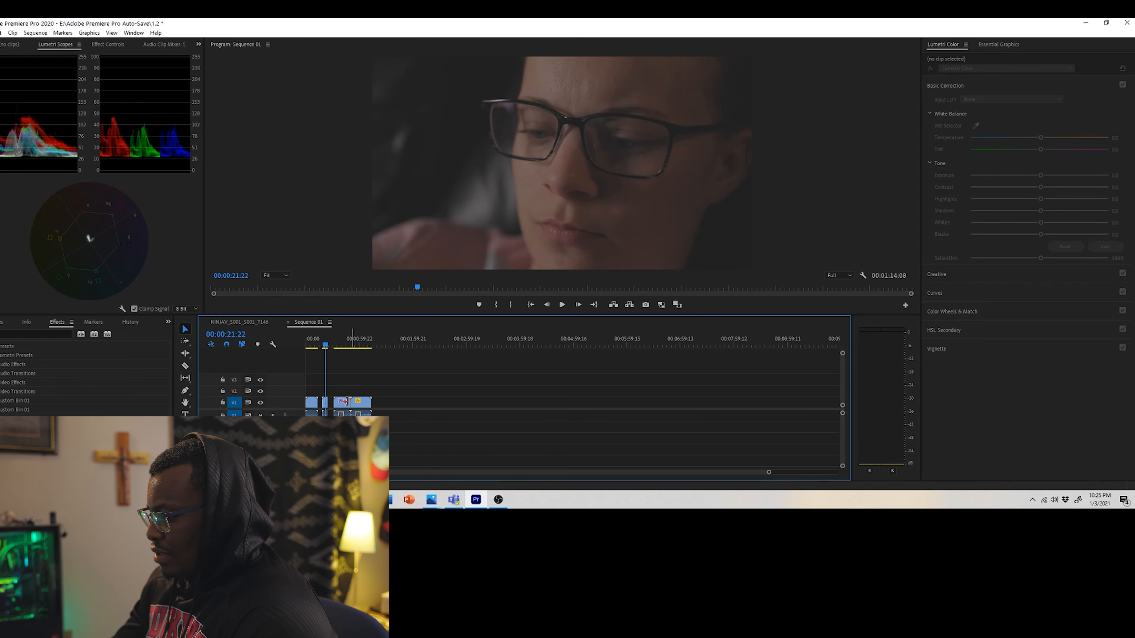
{"action": "left_click", "coordinate": [344, 404]}
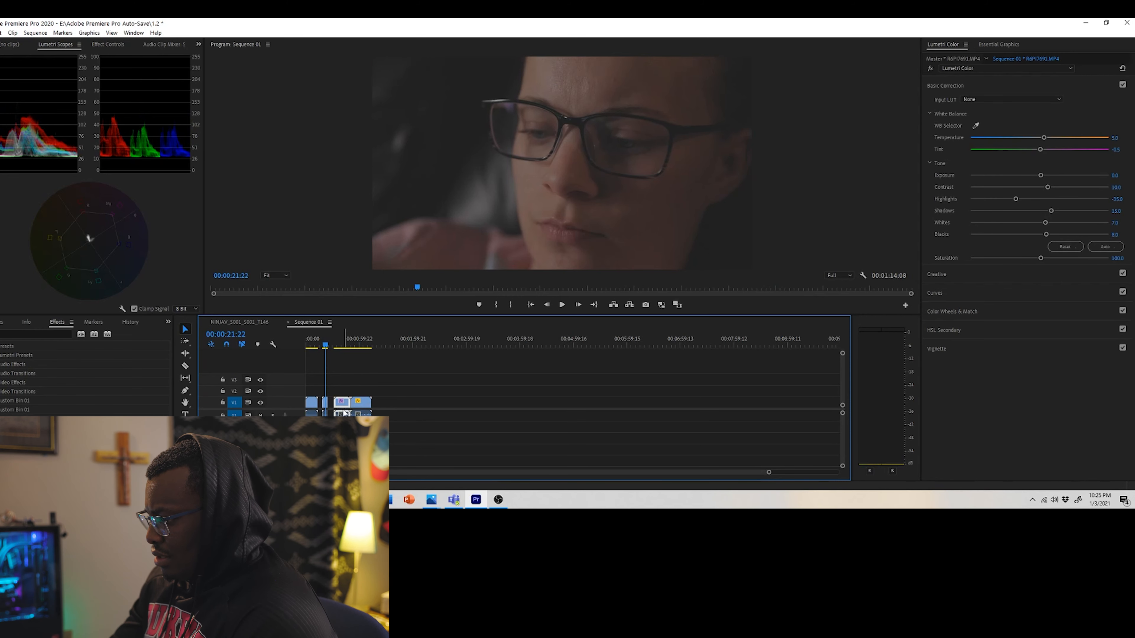
{"action": "right_click", "coordinate": [345, 413]}
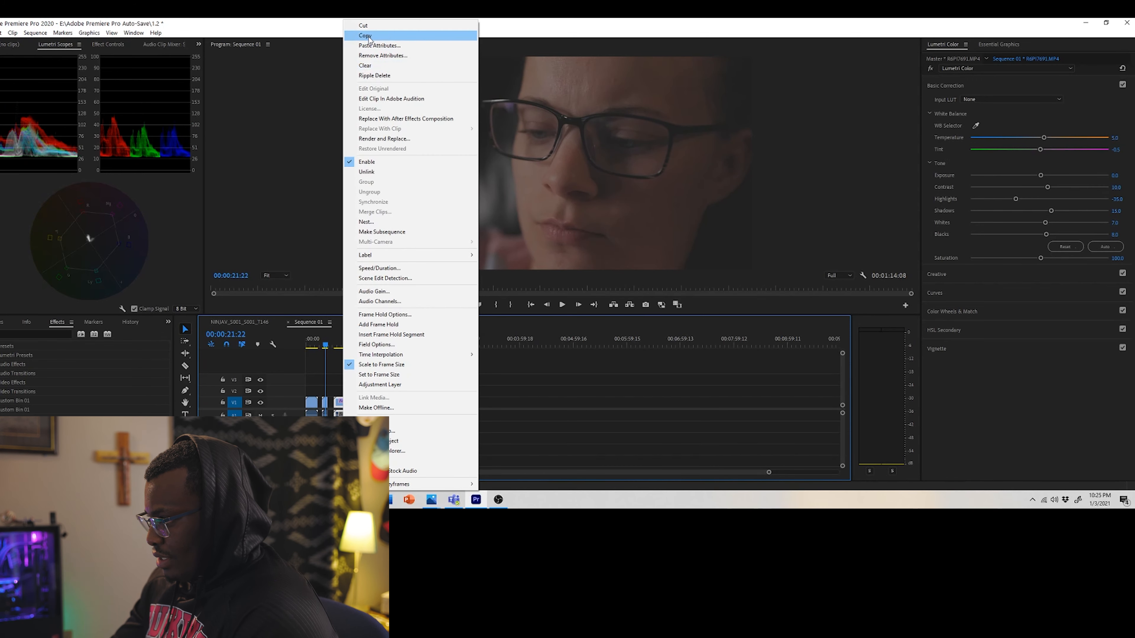
{"action": "left_click", "coordinate": [367, 36]}
{"action": "right_click", "coordinate": [325, 404]}
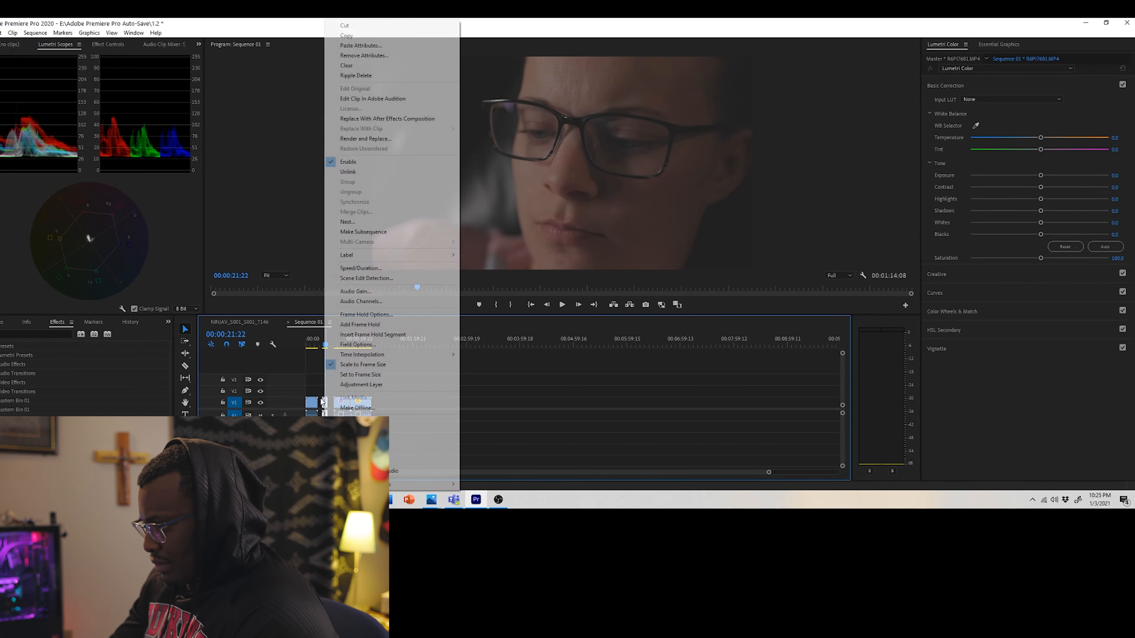
{"action": "left_click", "coordinate": [360, 45]}
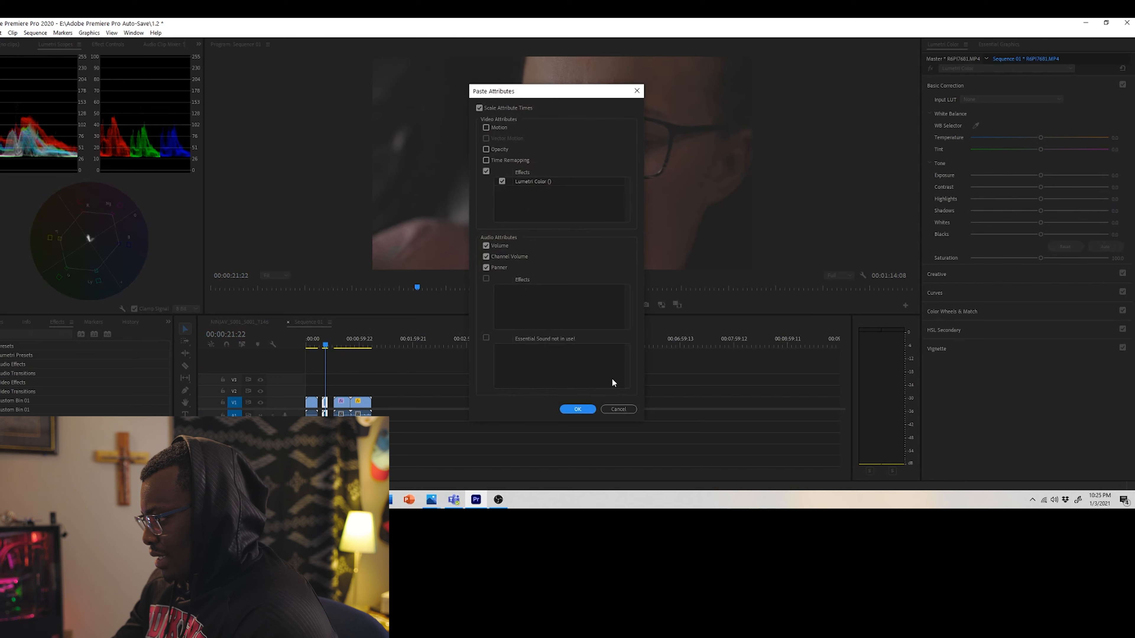
{"action": "left_click", "coordinate": [578, 409]}
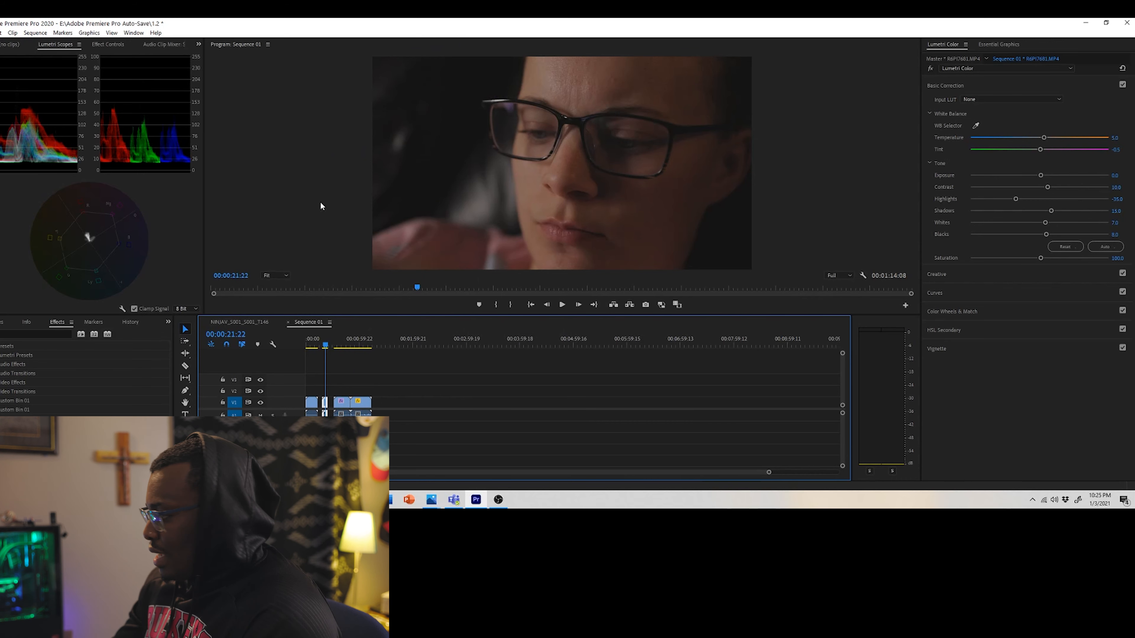
Step: Set the Highlights of the close-up clip at 00:00:21:22 to -10 in Basic Correction and save the project
{"action": "left_click", "coordinate": [1116, 199]}
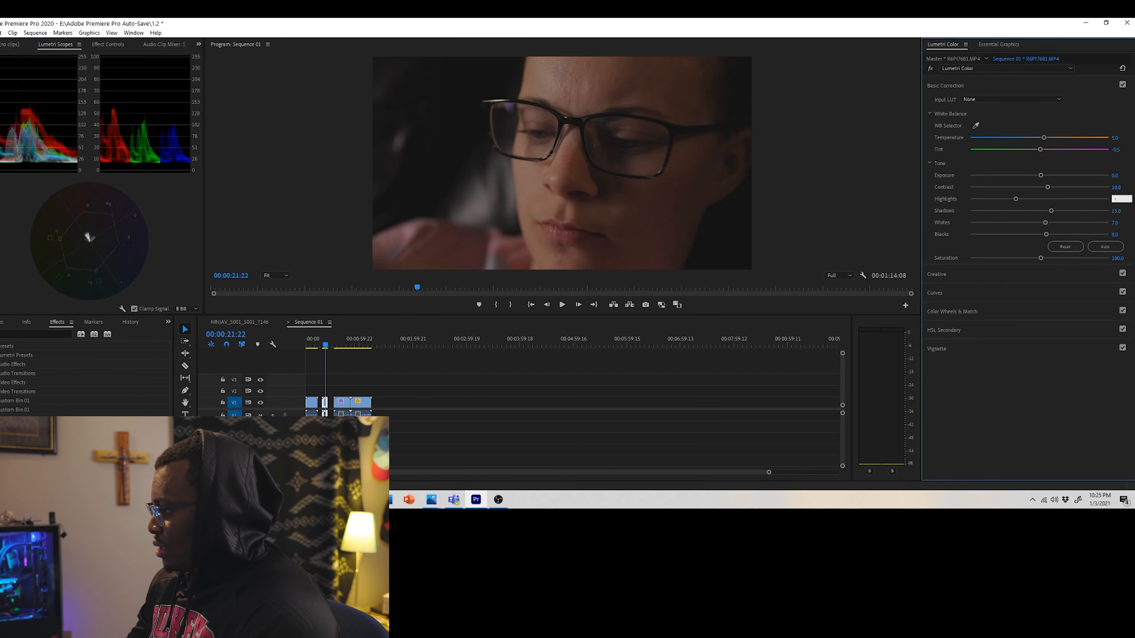
{"action": "type", "text": "-10"}
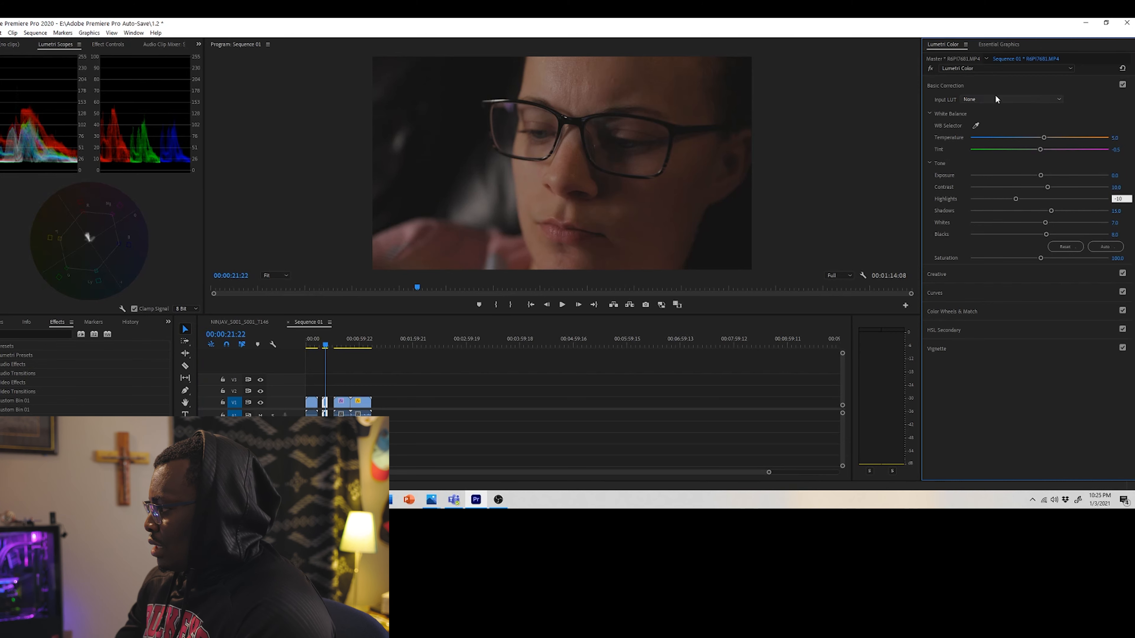
{"action": "left_click", "coordinate": [803, 101]}
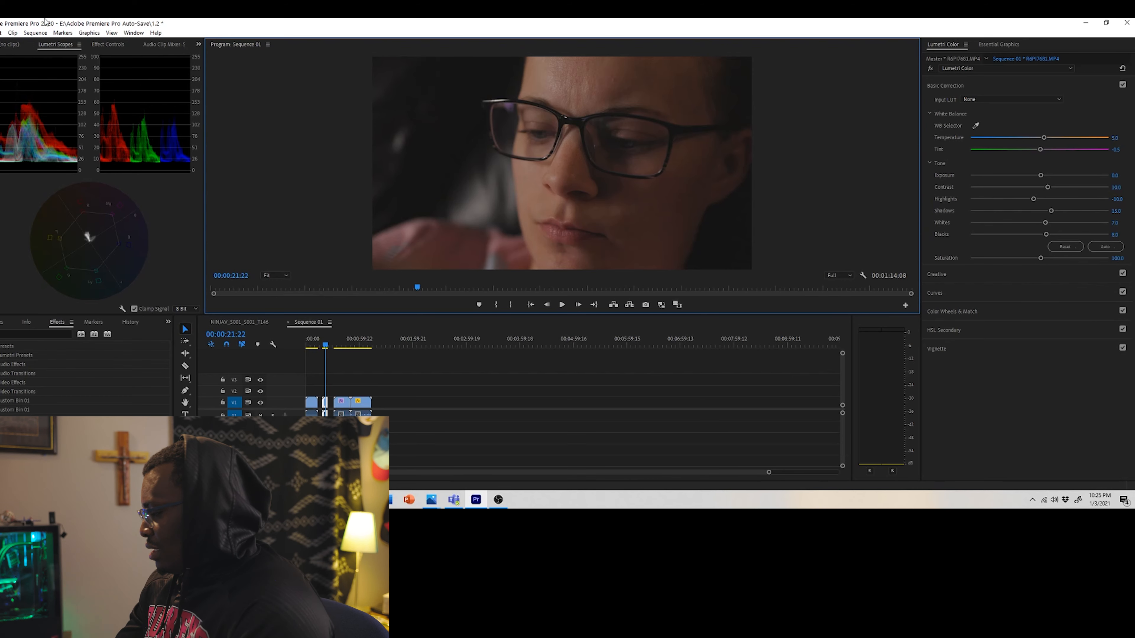
{"action": "left_click", "coordinate": [0, 32]}
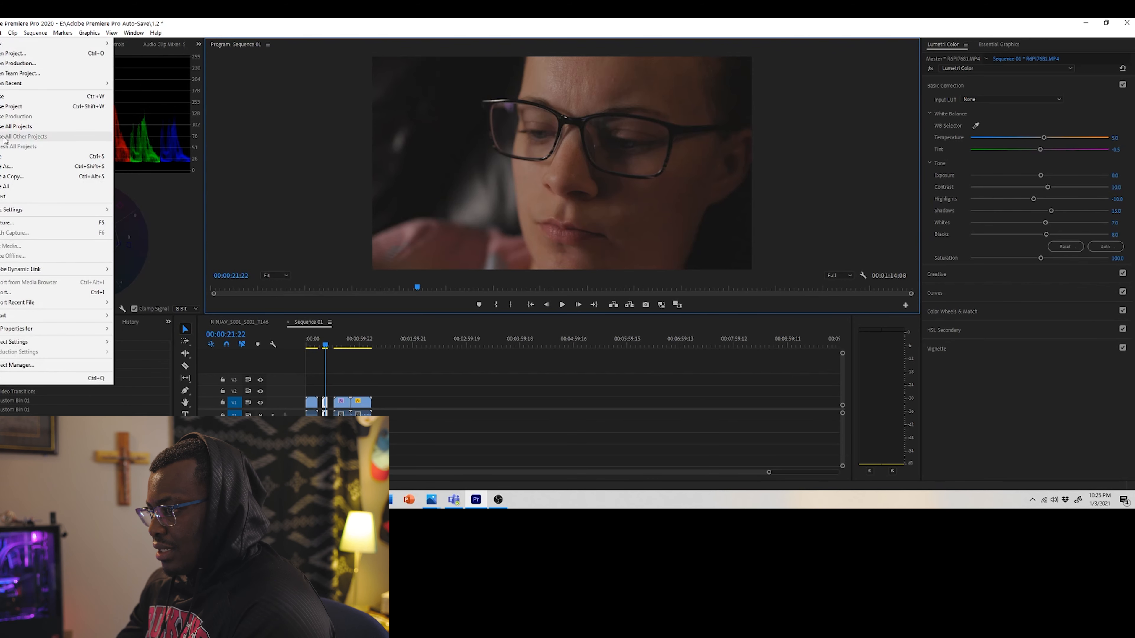
{"action": "left_click", "coordinate": [6, 157]}
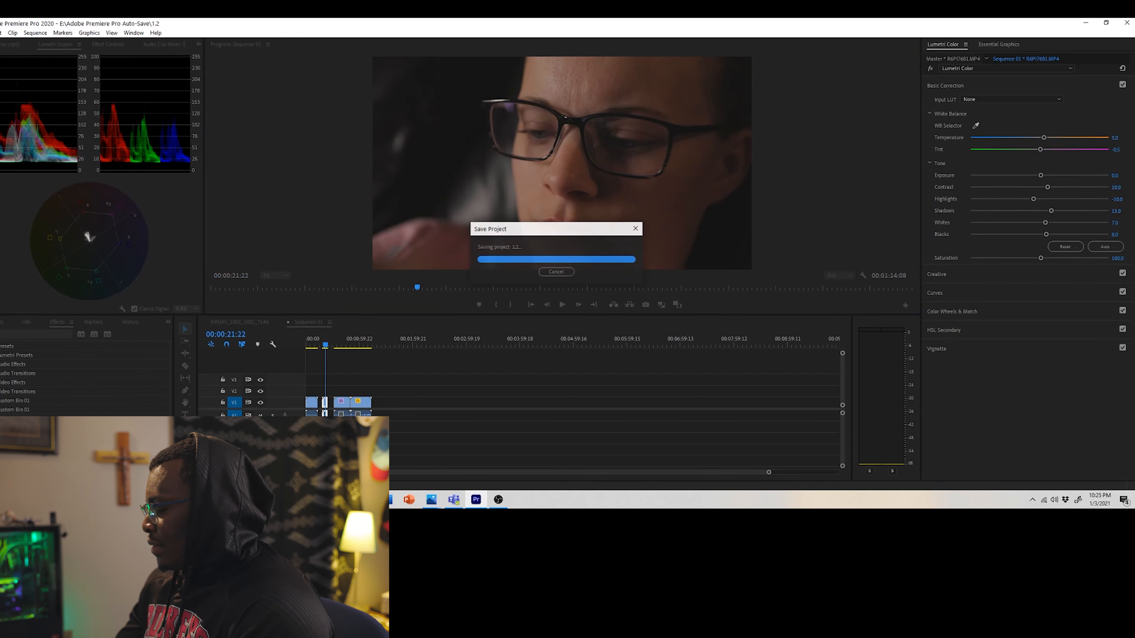
Step: Slightly raise the luminance of the close-up clip's highlights and midtones in Color Wheels & Match, saving the project after each change
{"action": "left_click", "coordinate": [969, 309]}
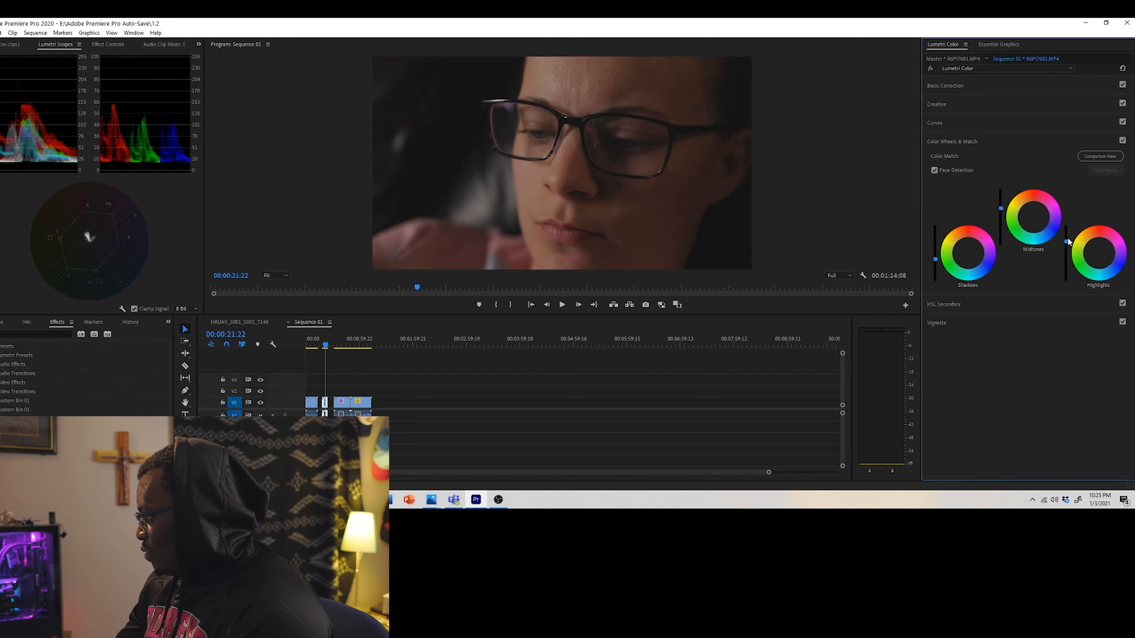
{"action": "left_click_drag", "start_coordinate": [1066, 239], "coordinate": [1067, 236]}
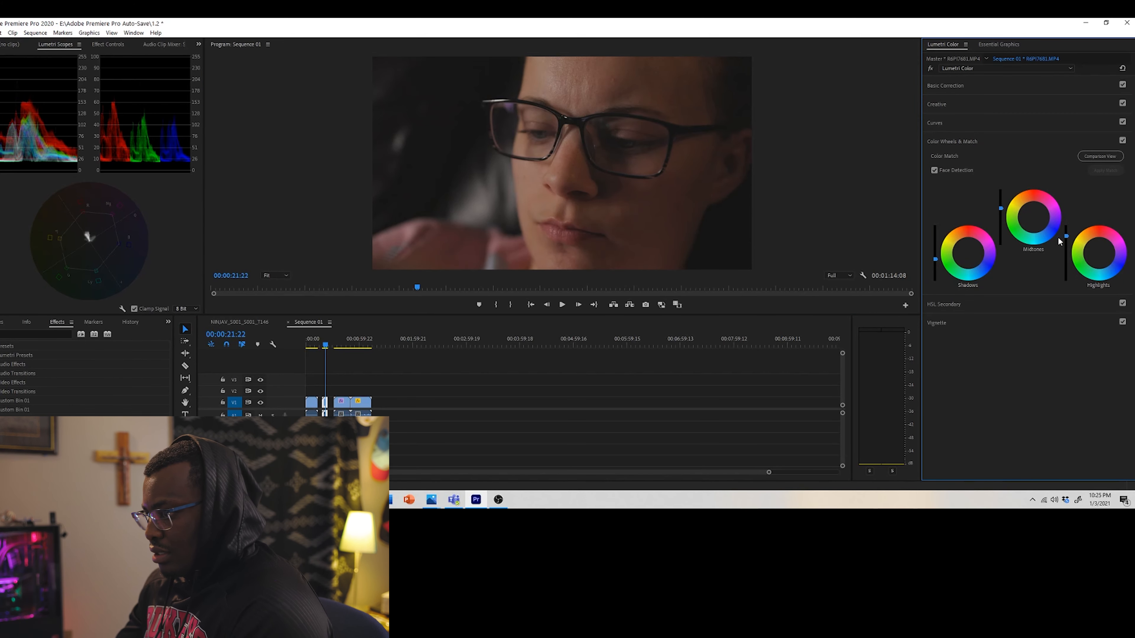
{"action": "left_click", "coordinate": [3, 33]}
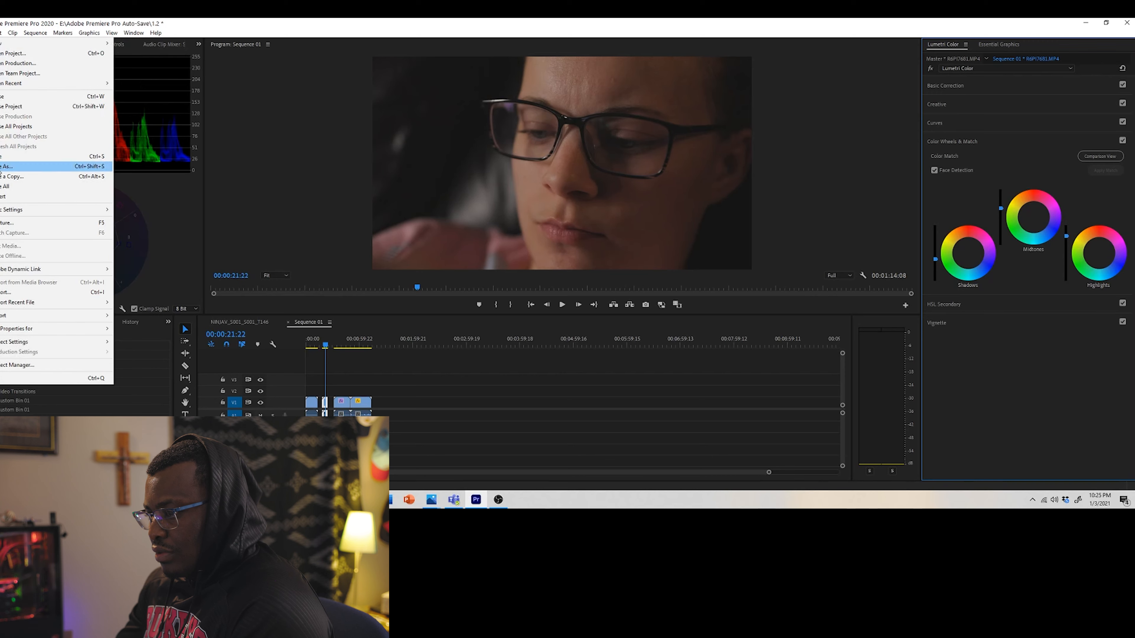
{"action": "left_click", "coordinate": [27, 156]}
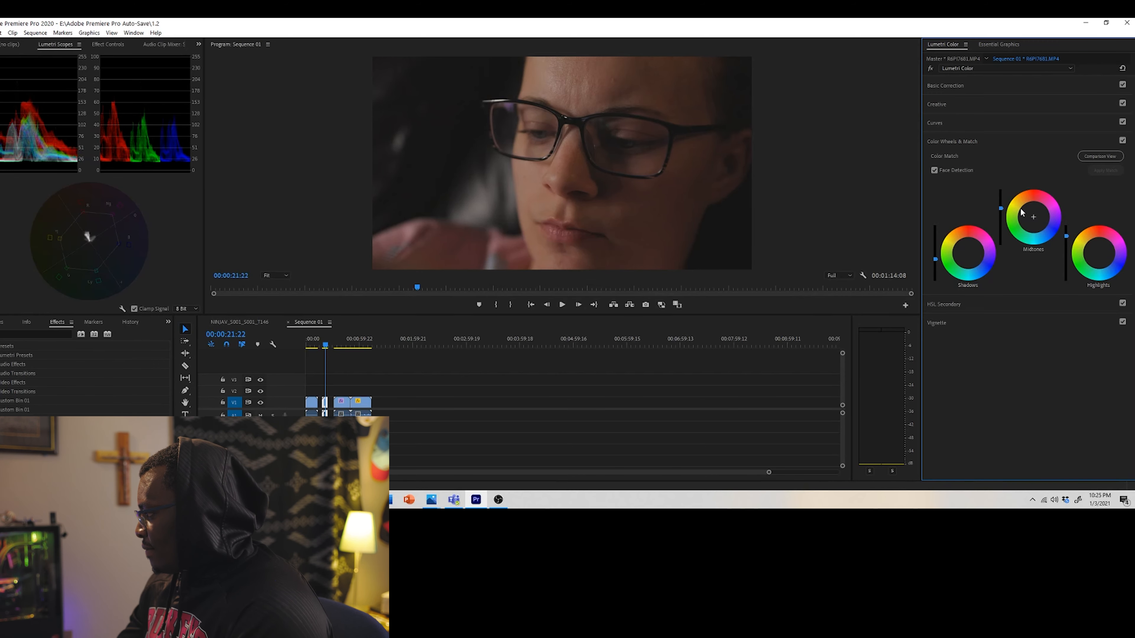
{"action": "left_click_drag", "start_coordinate": [1001, 208], "coordinate": [1000, 203]}
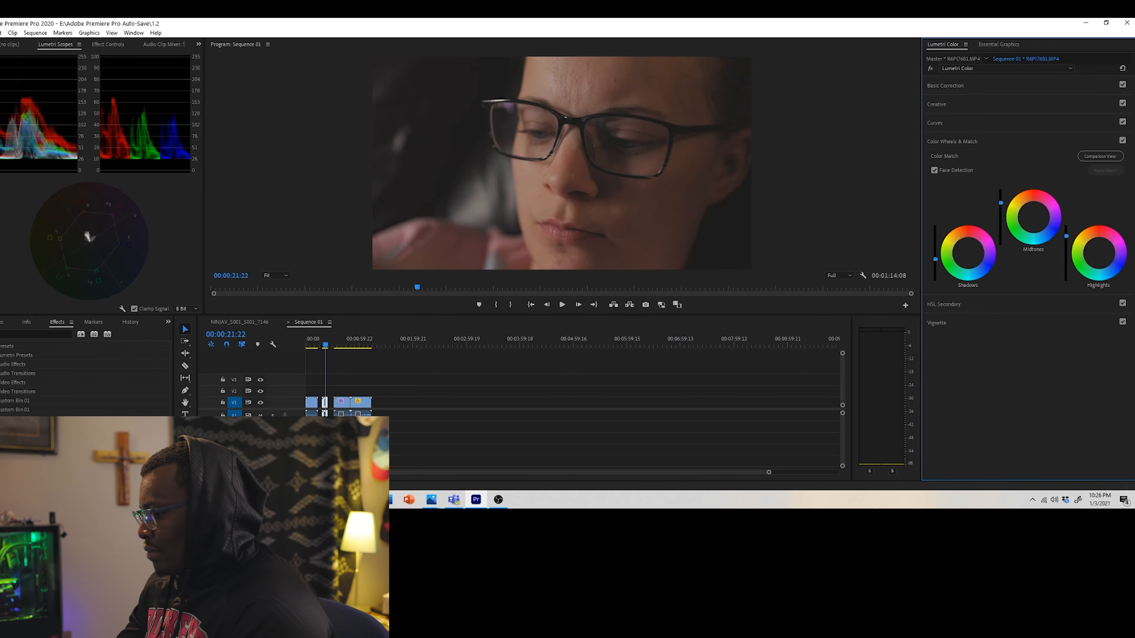
{"action": "left_click", "coordinate": [2, 33]}
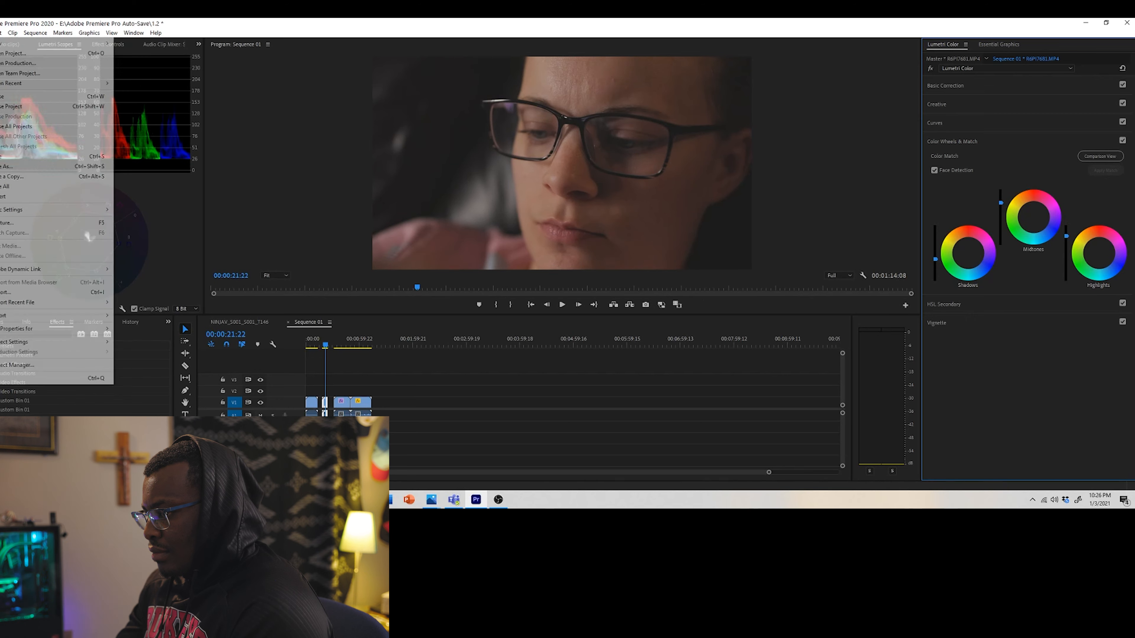
{"action": "left_click", "coordinate": [12, 157]}
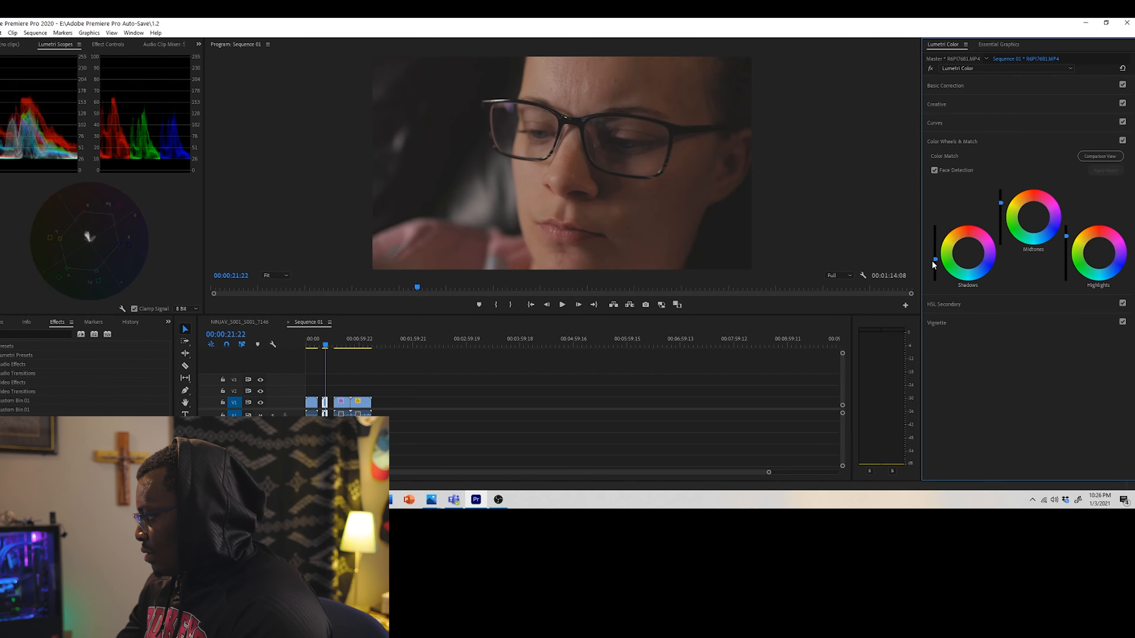
Step: Slightly lower the luminance of the close-up clip's shadows in Color Wheels & Match and save the project
{"action": "left_click_drag", "start_coordinate": [935, 259], "coordinate": [935, 261]}
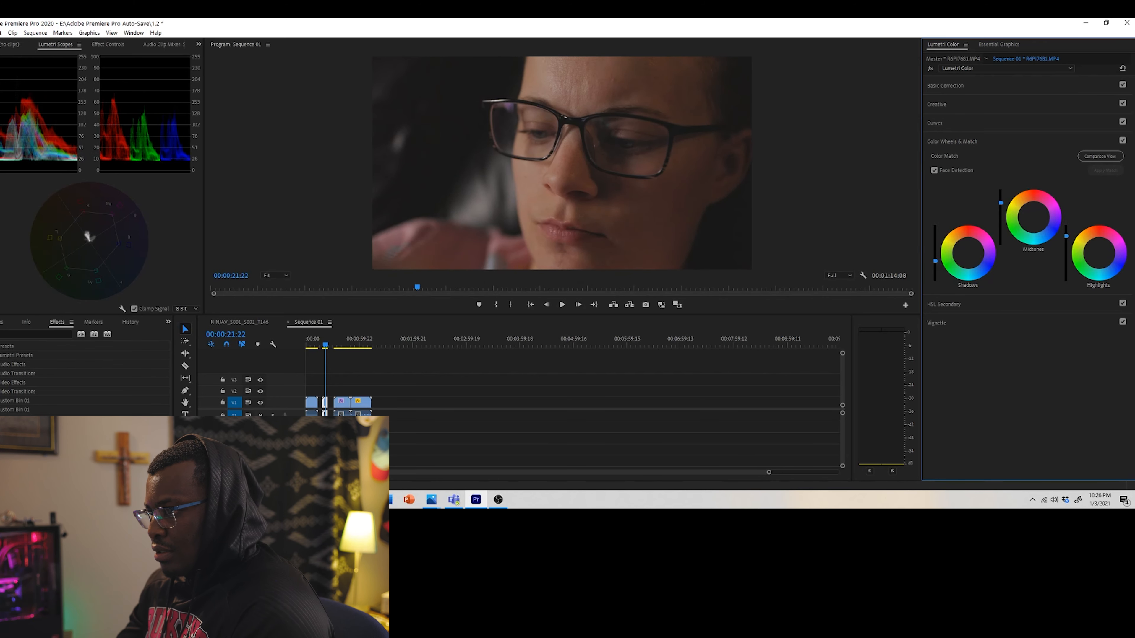
{"action": "left_click", "coordinate": [0, 33]}
{"action": "left_click", "coordinate": [11, 157]}
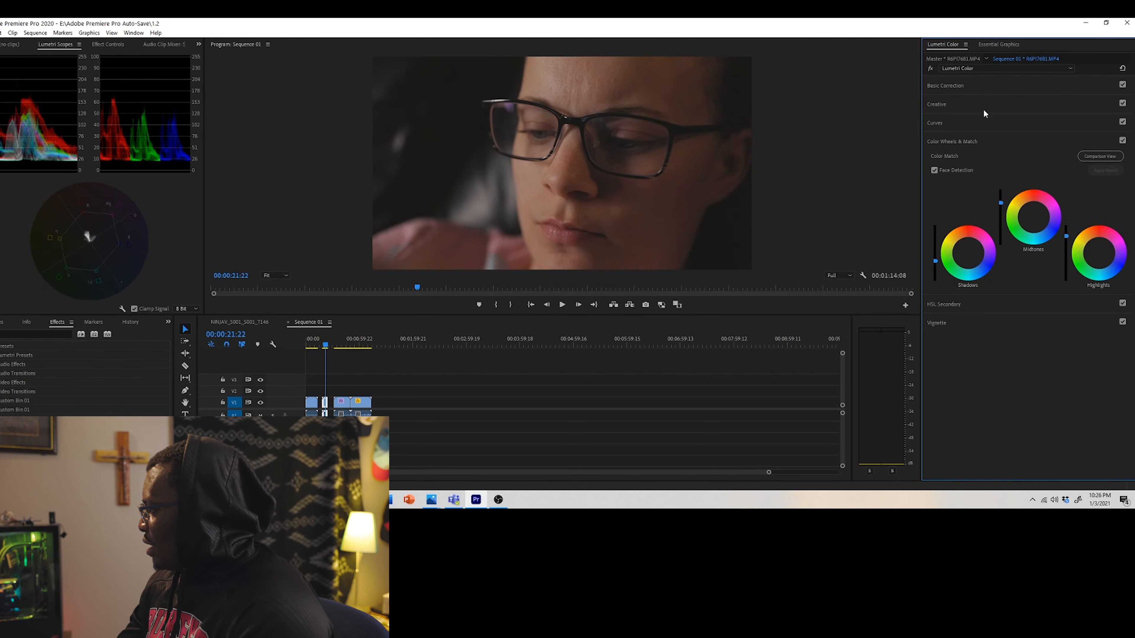
Step: Raise the luminance of the close-up clip's highlights and midtones a little further in Color Wheels & Match, saving the project after each change
{"action": "left_click", "coordinate": [977, 102]}
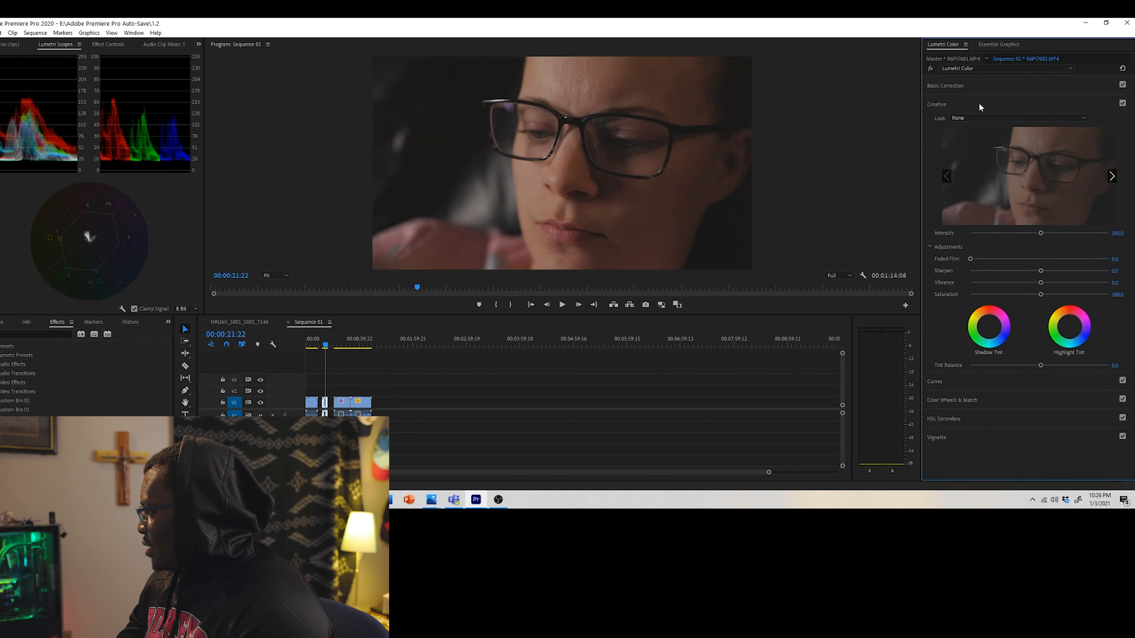
{"action": "left_click", "coordinate": [977, 103]}
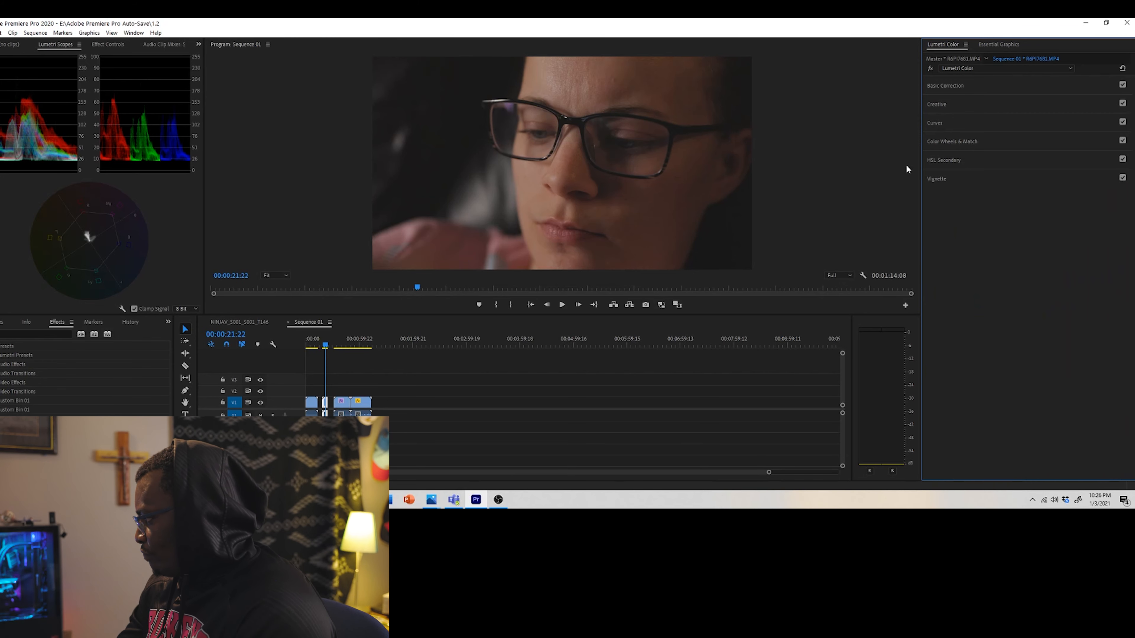
{"action": "left_click", "coordinate": [958, 142]}
{"action": "left_click_drag", "start_coordinate": [1067, 237], "coordinate": [1066, 234]}
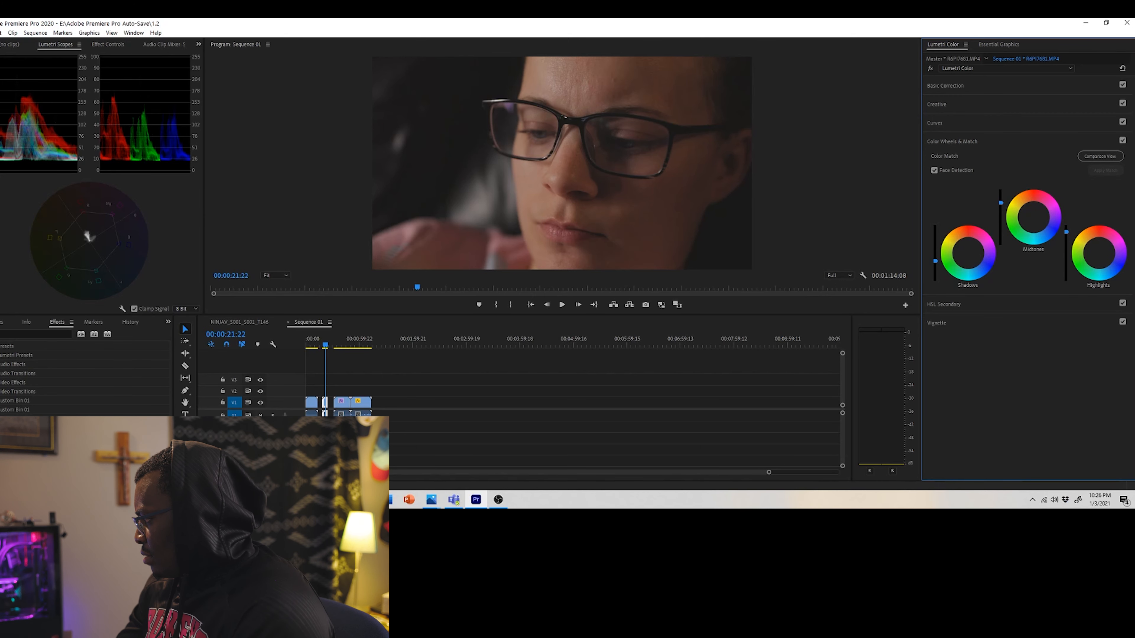
{"action": "left_click", "coordinate": [0, 33]}
{"action": "left_click", "coordinate": [16, 160]}
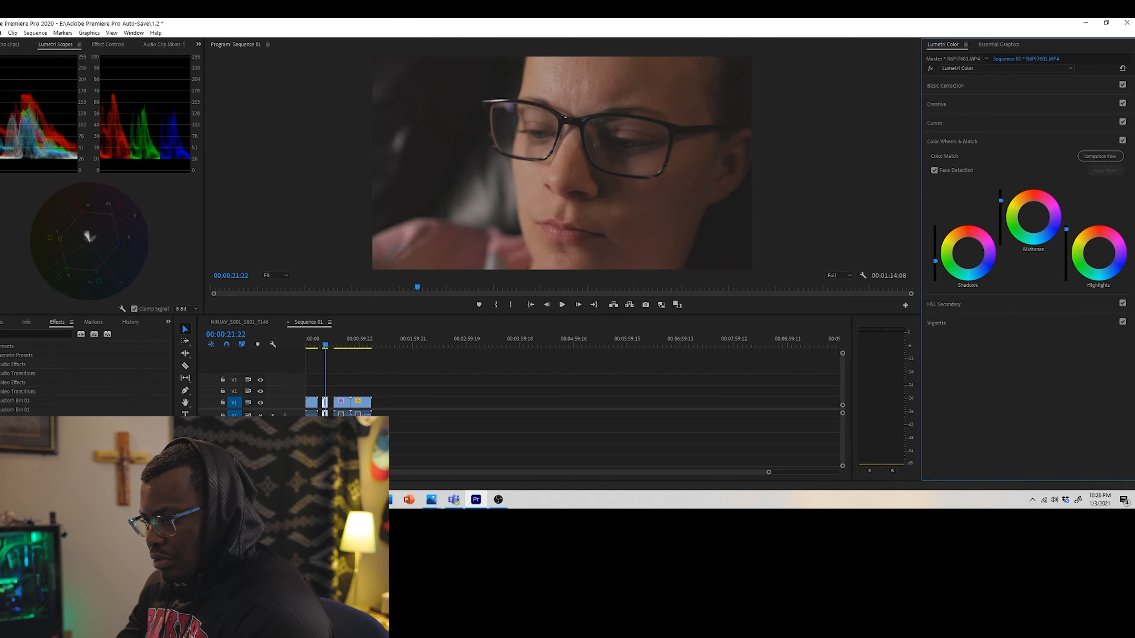
{"action": "left_click", "coordinate": [0, 32]}
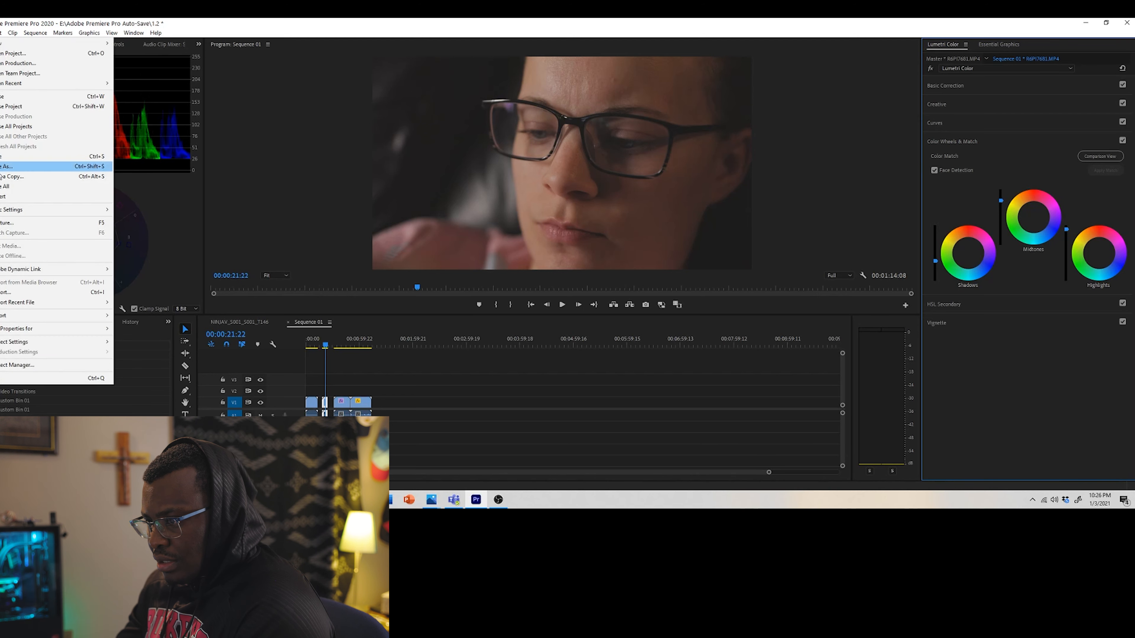
{"action": "left_click", "coordinate": [16, 162]}
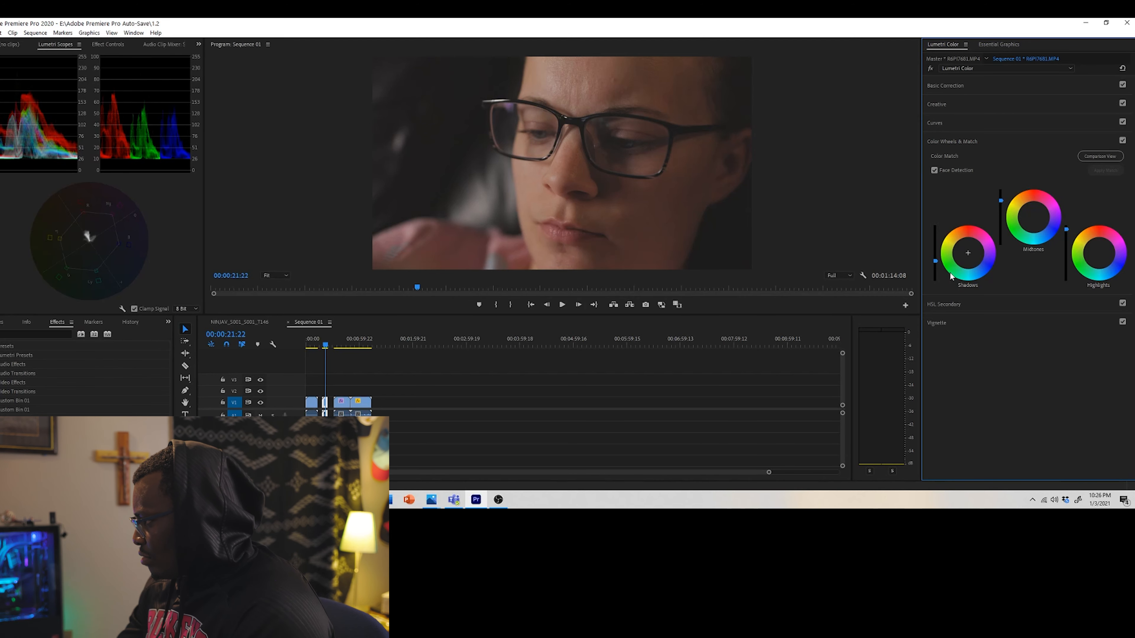
Step: Slightly lower the luminance of the close-up clip's shadows, midtones and highlights in Color Wheels & Match and save the project
{"action": "left_click_drag", "start_coordinate": [936, 261], "coordinate": [936, 263]}
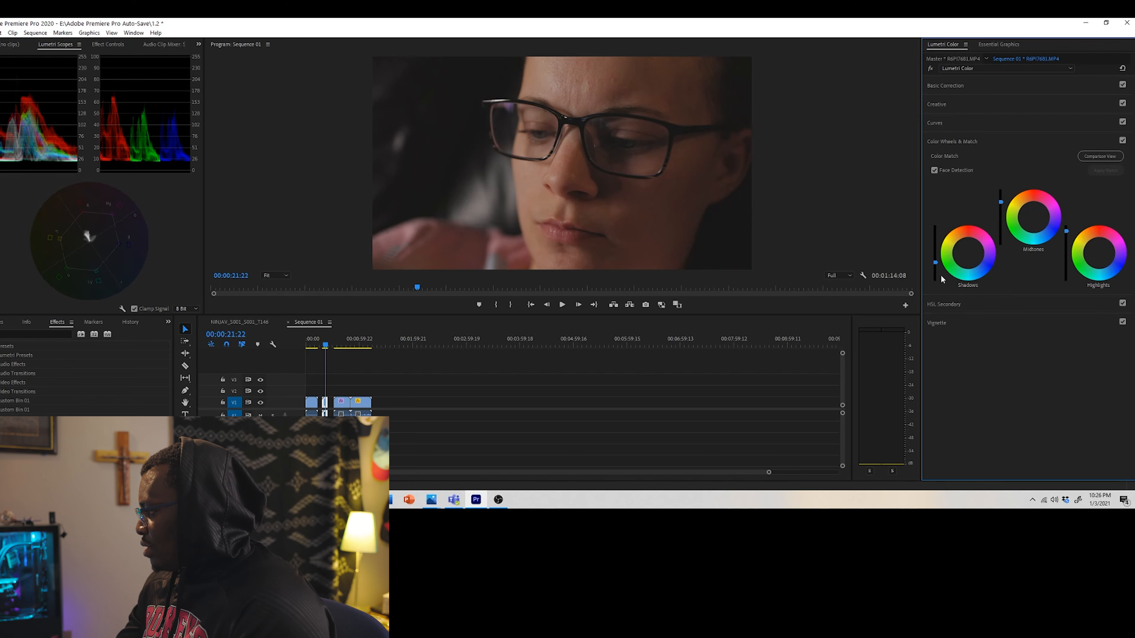
{"action": "left_click", "coordinate": [0, 33]}
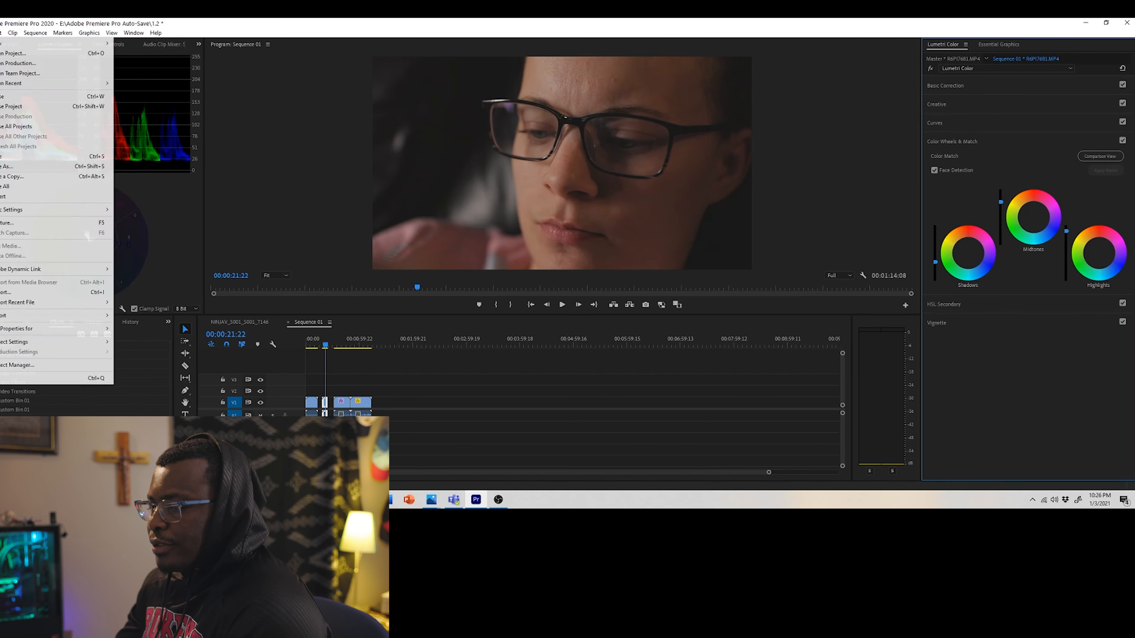
{"action": "left_click", "coordinate": [5, 156]}
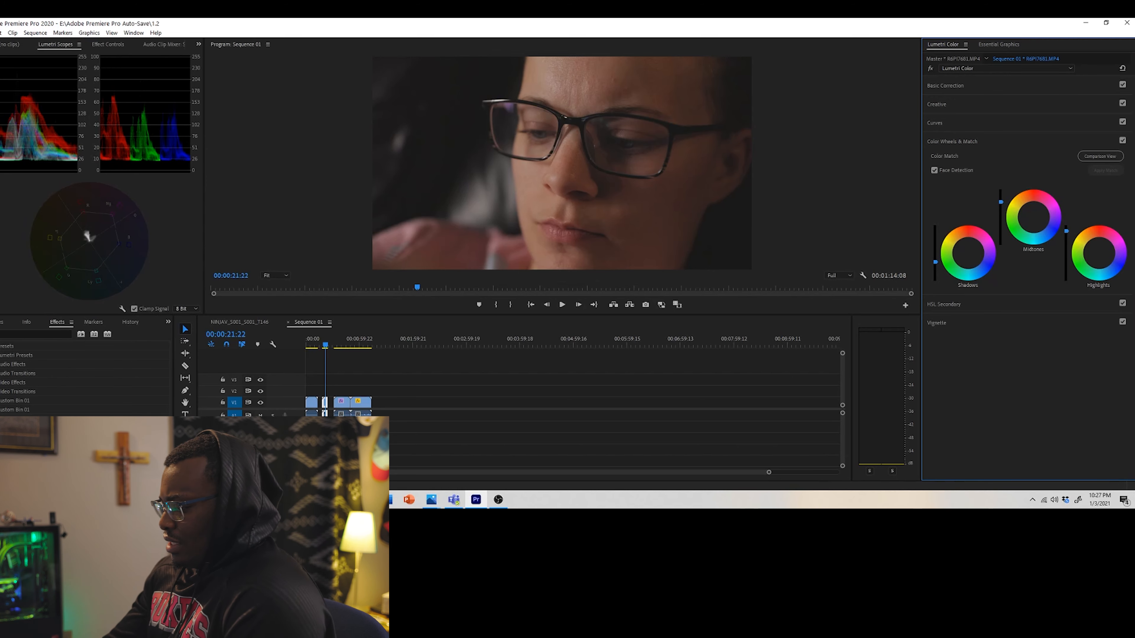
Step: Draw a closed freeform opacity mask around the forehead on the V2 close-up clip at 00:00:16:07
{"action": "left_click_drag", "start_coordinate": [329, 336], "coordinate": [353, 320]}
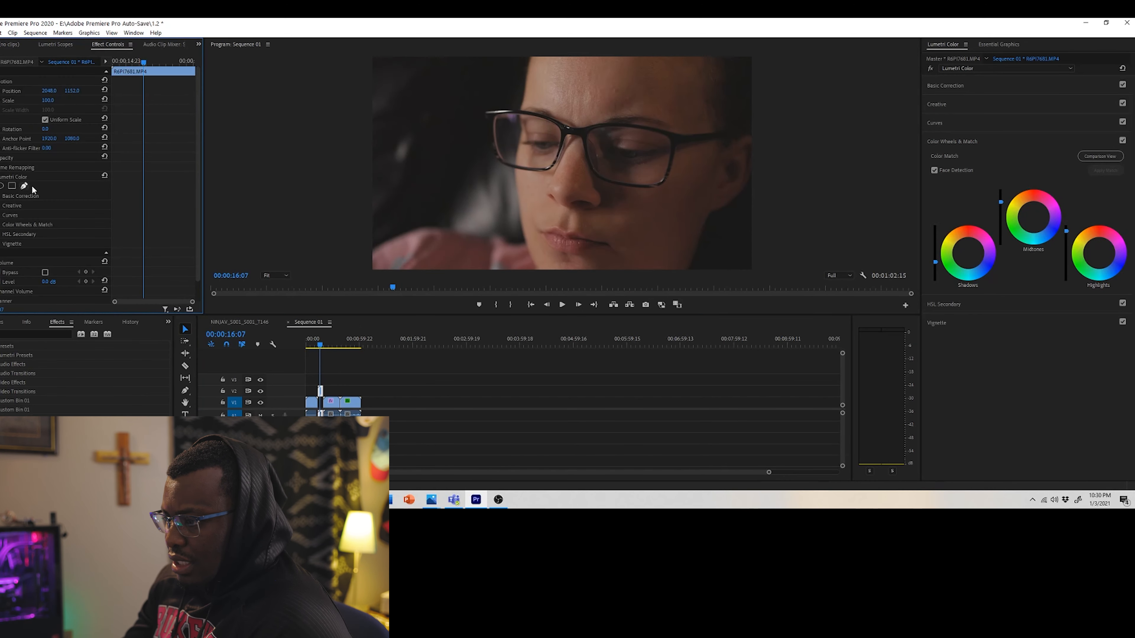
{"action": "scroll", "coordinate": [33, 190], "scroll_direction": "down", "scroll_amount": 2}
{"action": "scroll", "coordinate": [43, 179], "scroll_direction": "up", "scroll_amount": 2}
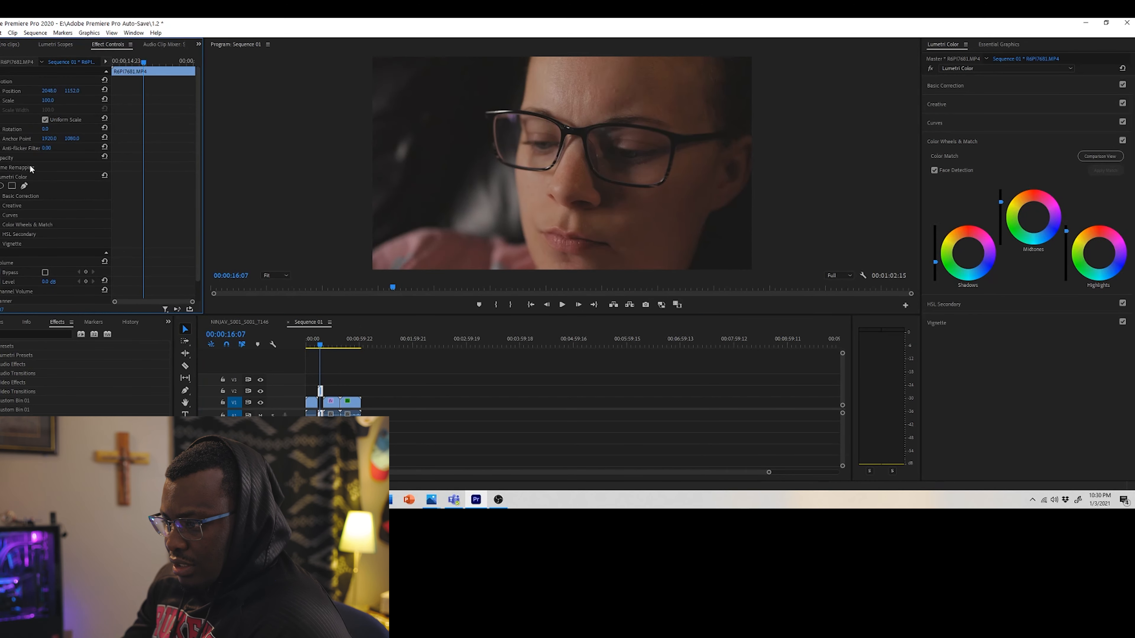
{"action": "left_click", "coordinate": [17, 158]}
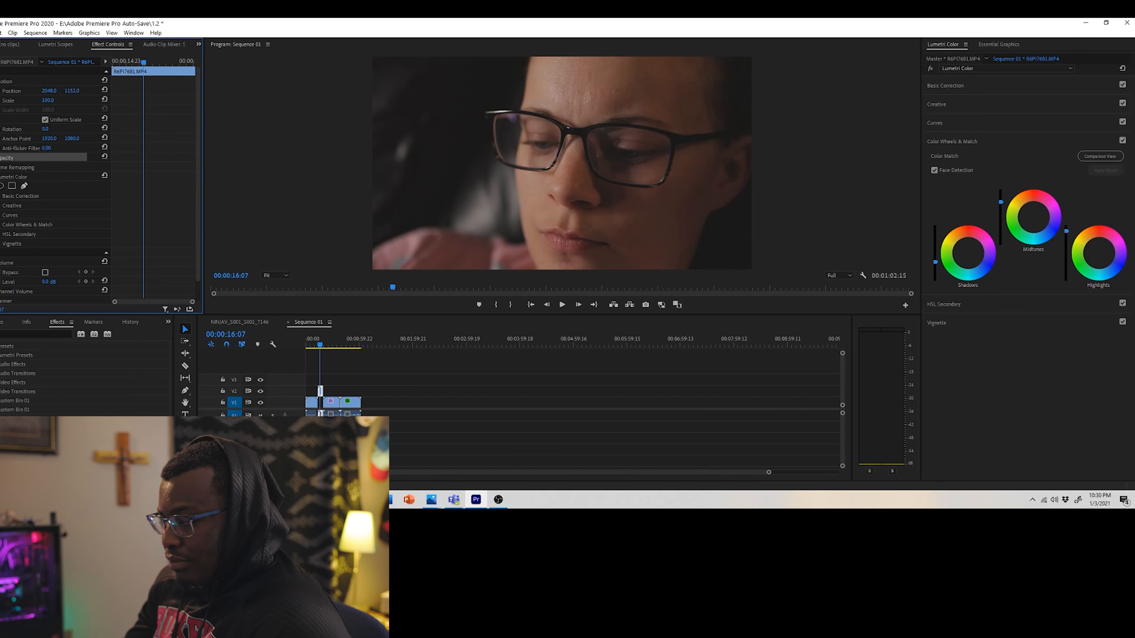
{"action": "left_click", "coordinate": [1, 158]}
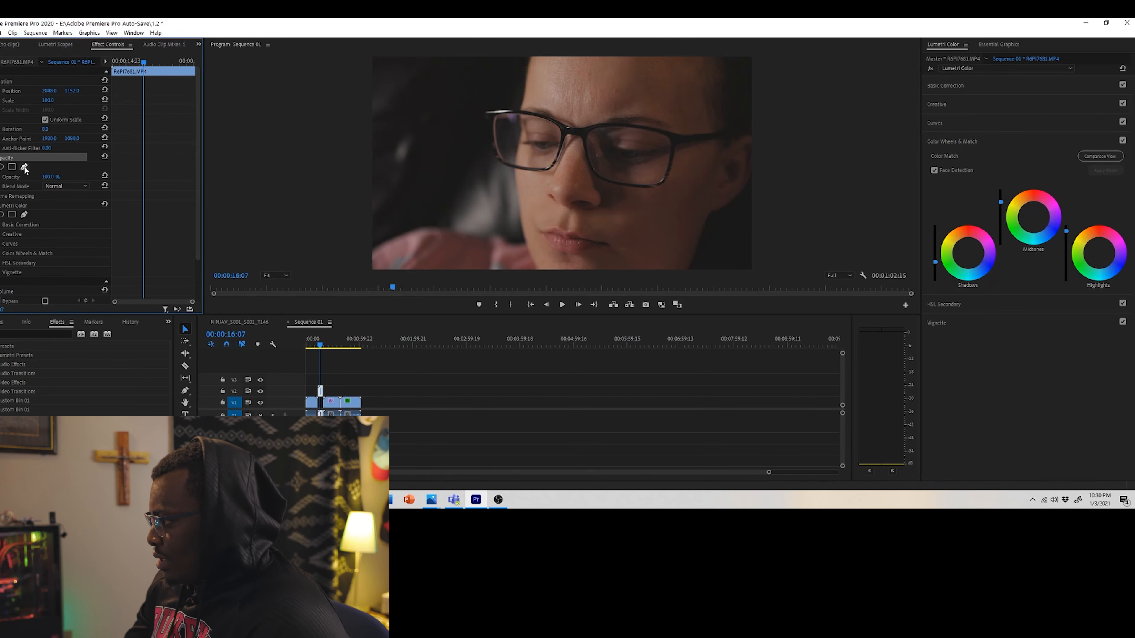
{"action": "left_click", "coordinate": [12, 166]}
{"action": "left_click", "coordinate": [698, 128]}
{"action": "left_click", "coordinate": [573, 118]}
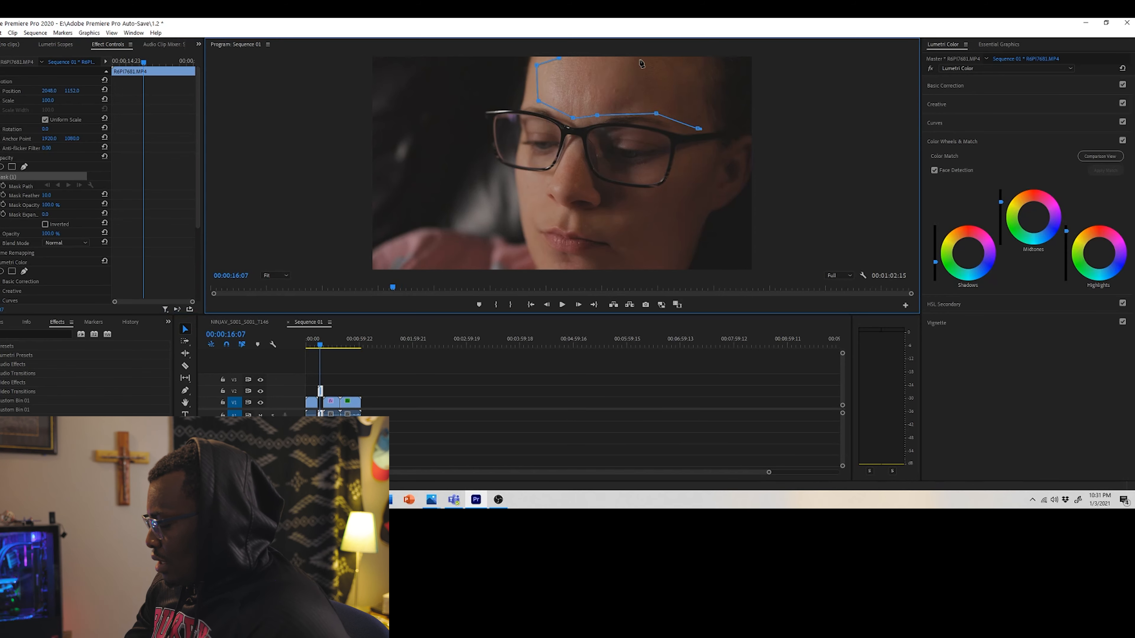
{"action": "left_click", "coordinate": [675, 60]}
{"action": "left_click", "coordinate": [689, 98]}
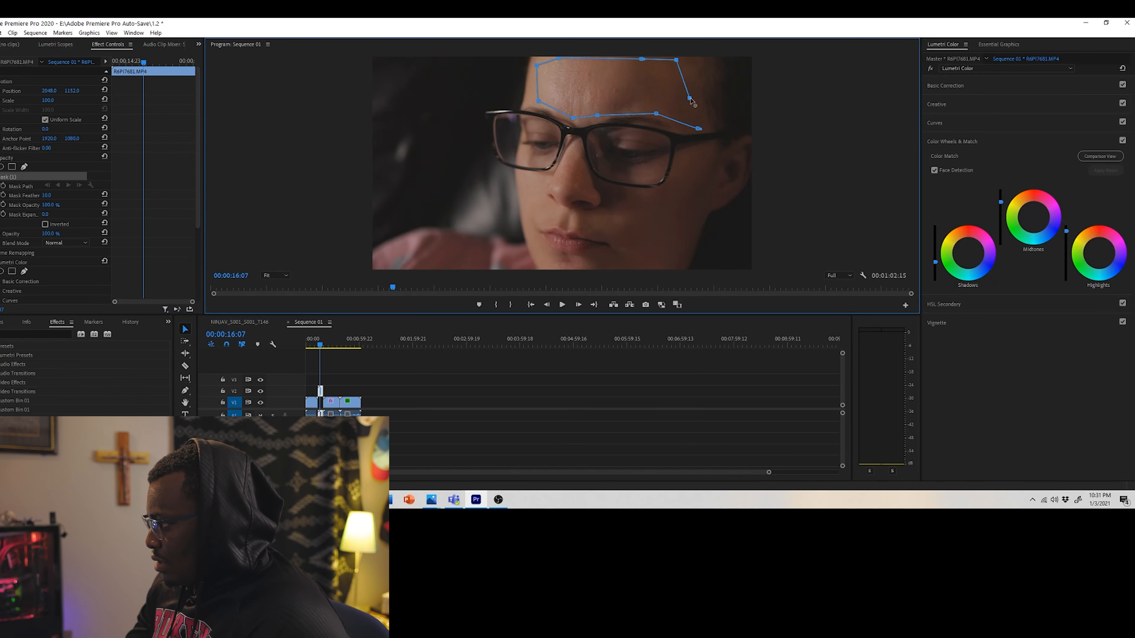
{"action": "left_click", "coordinate": [699, 129]}
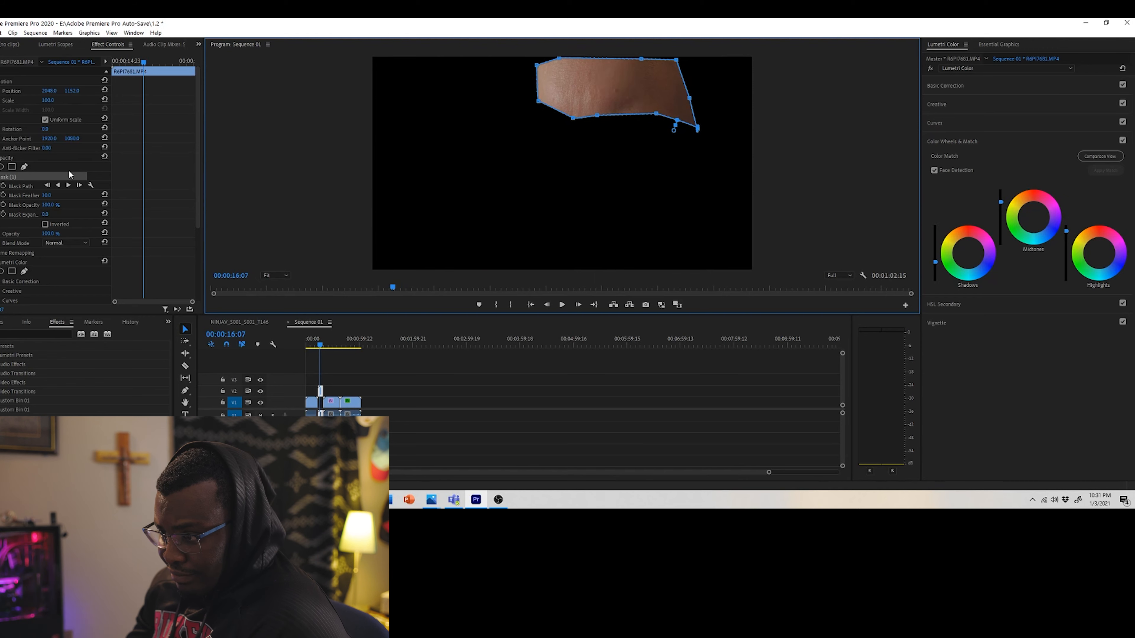
Step: With the Lumetri Scopes shown, sample the masked forehead skin for Hue vs Sat, raise the orange point, and compare the curve off and on
{"action": "left_click", "coordinate": [48, 45]}
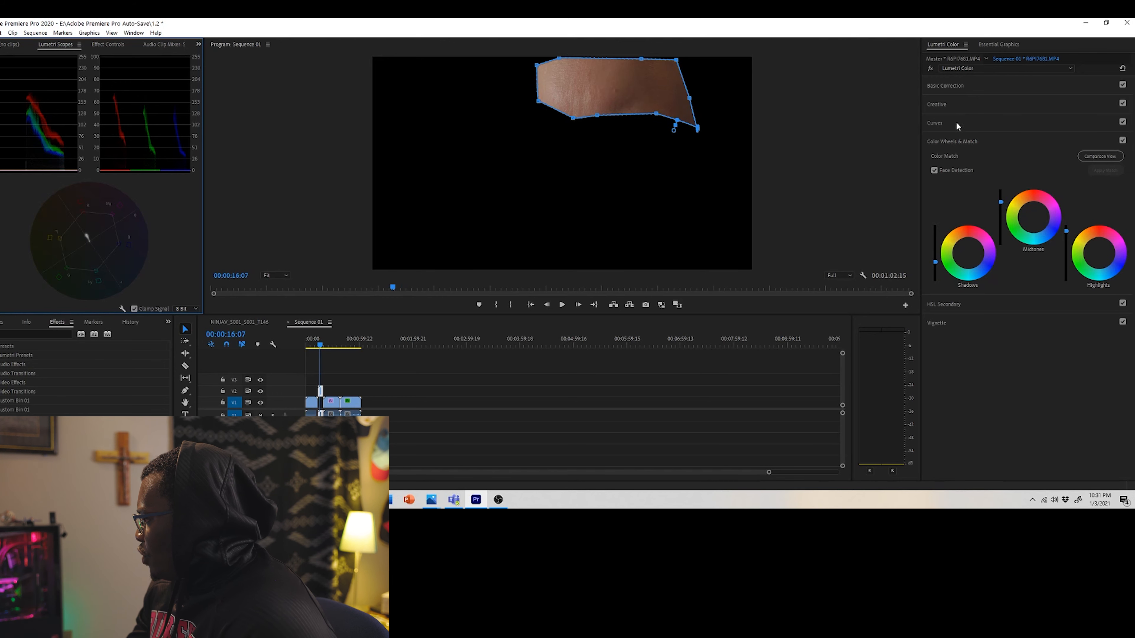
{"action": "left_click", "coordinate": [944, 121]}
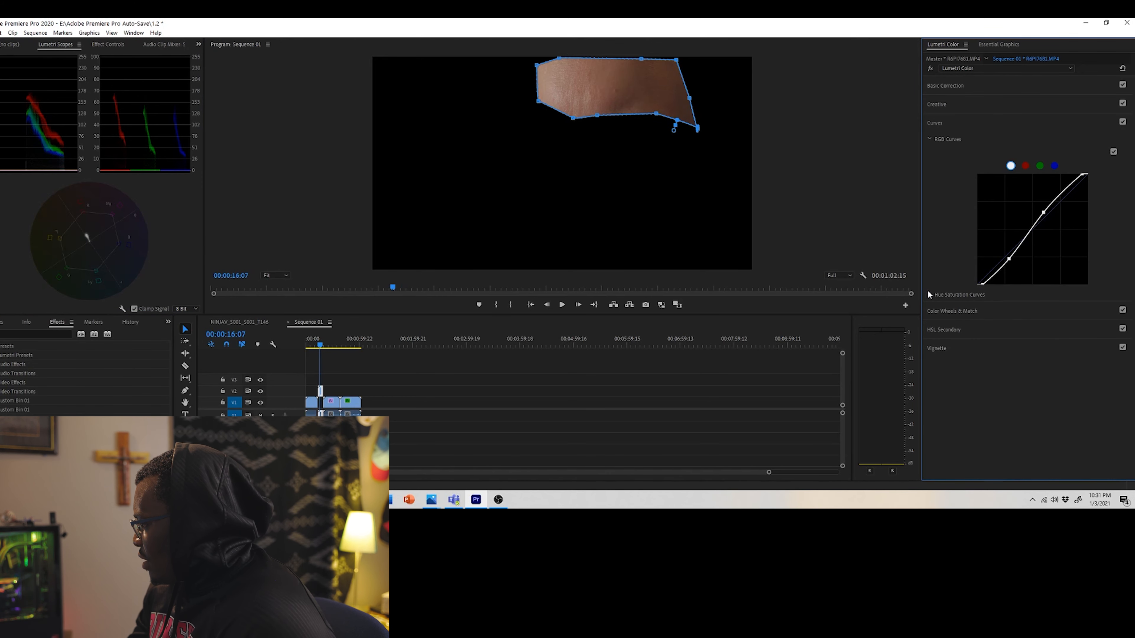
{"action": "left_click", "coordinate": [928, 293]}
{"action": "scroll", "coordinate": [965, 309], "scroll_direction": "down", "scroll_amount": 1}
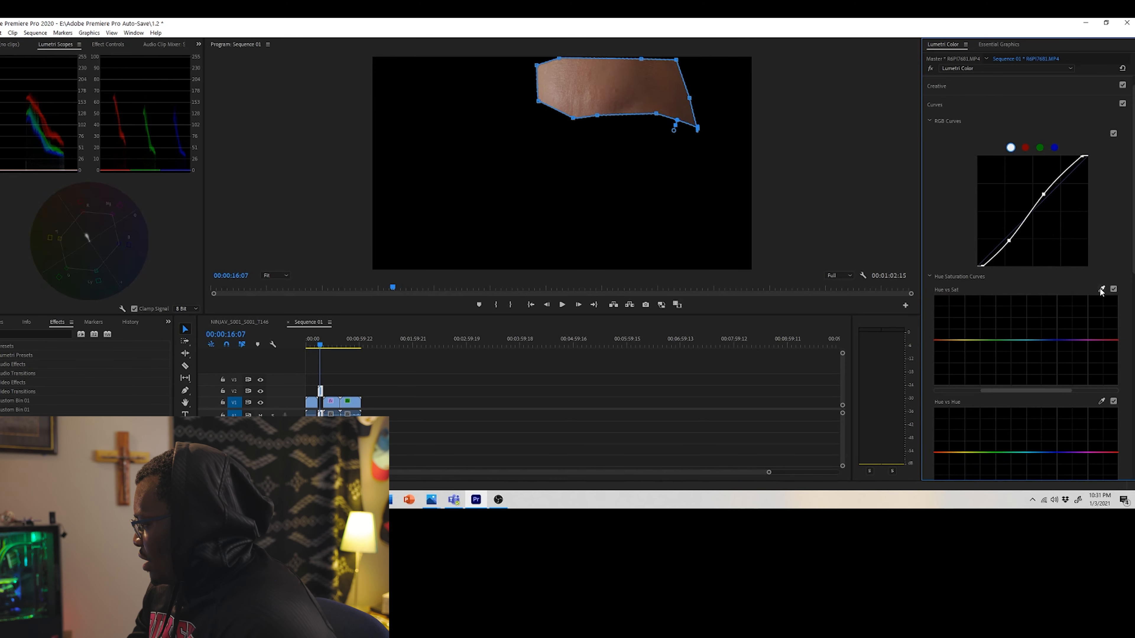
{"action": "left_click", "coordinate": [1100, 290]}
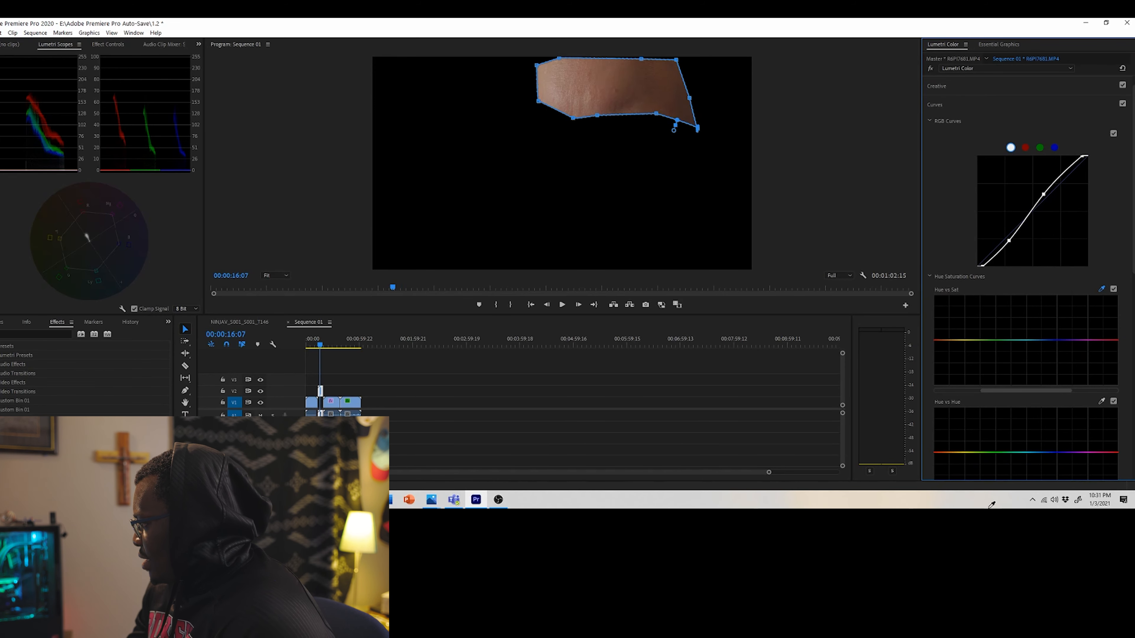
{"action": "left_click", "coordinate": [598, 77]}
{"action": "left_click_drag", "start_coordinate": [951, 341], "coordinate": [951, 316]}
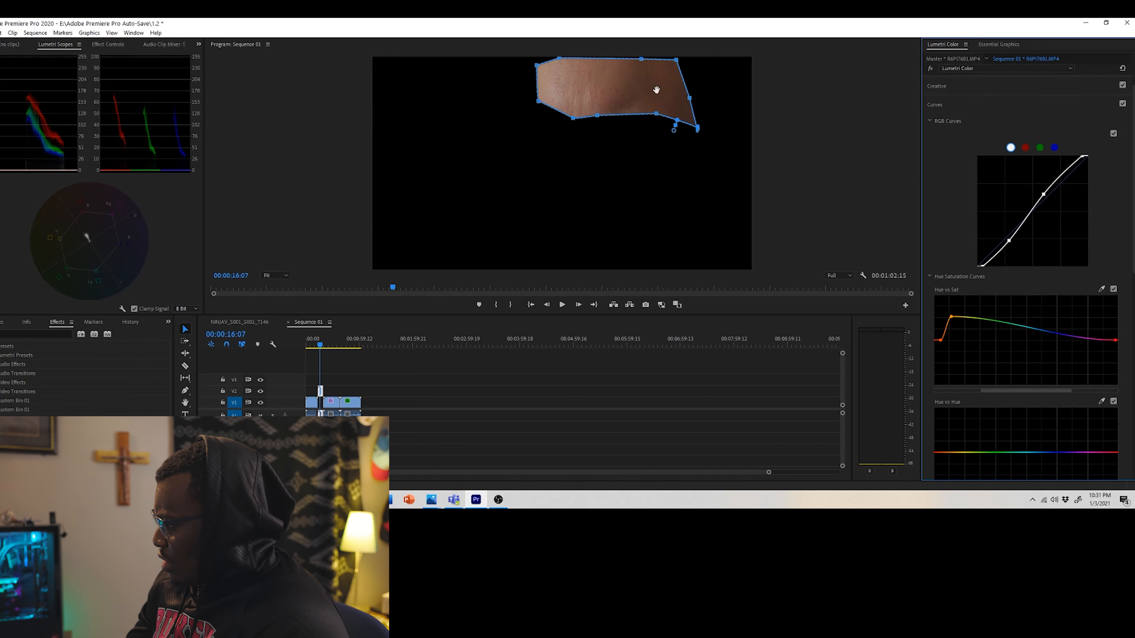
{"action": "left_click", "coordinate": [1114, 289]}
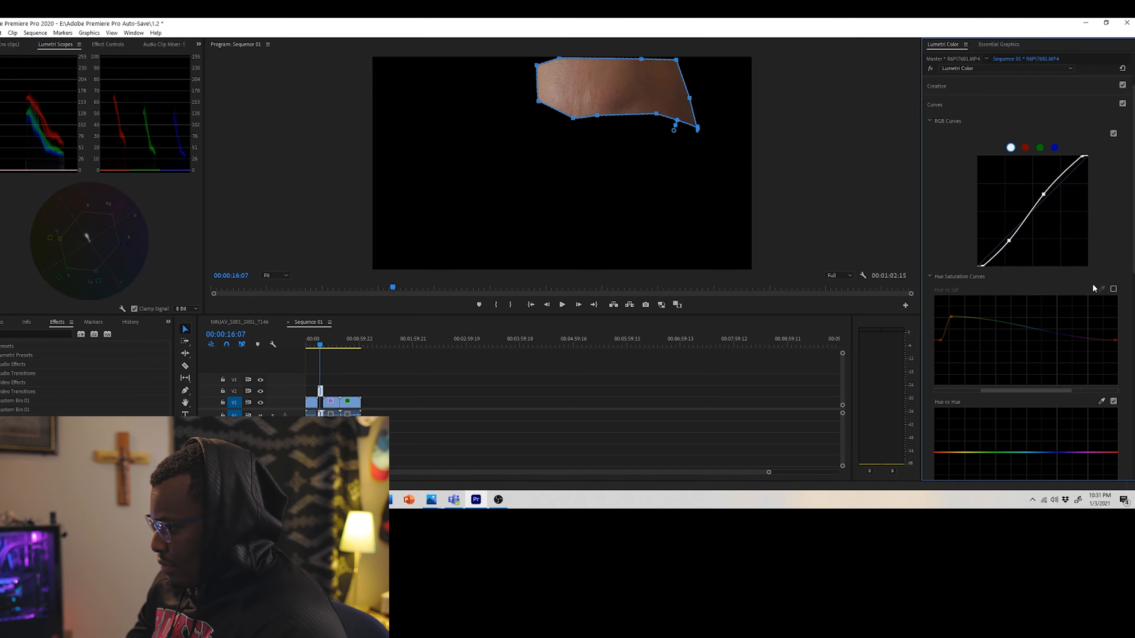
{"action": "left_click", "coordinate": [1114, 289]}
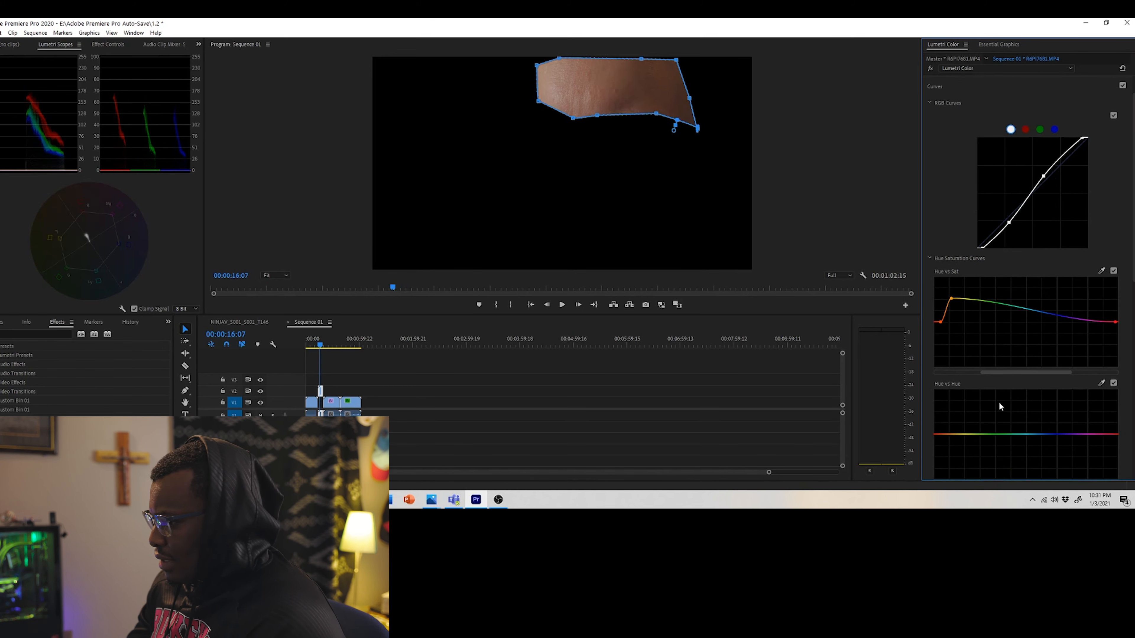
Step: Sample the forehead skin for Hue vs Hue, keep the orange point at neutral, and nudge the red point slightly down
{"action": "scroll", "coordinate": [998, 402], "scroll_direction": "down", "scroll_amount": 2}
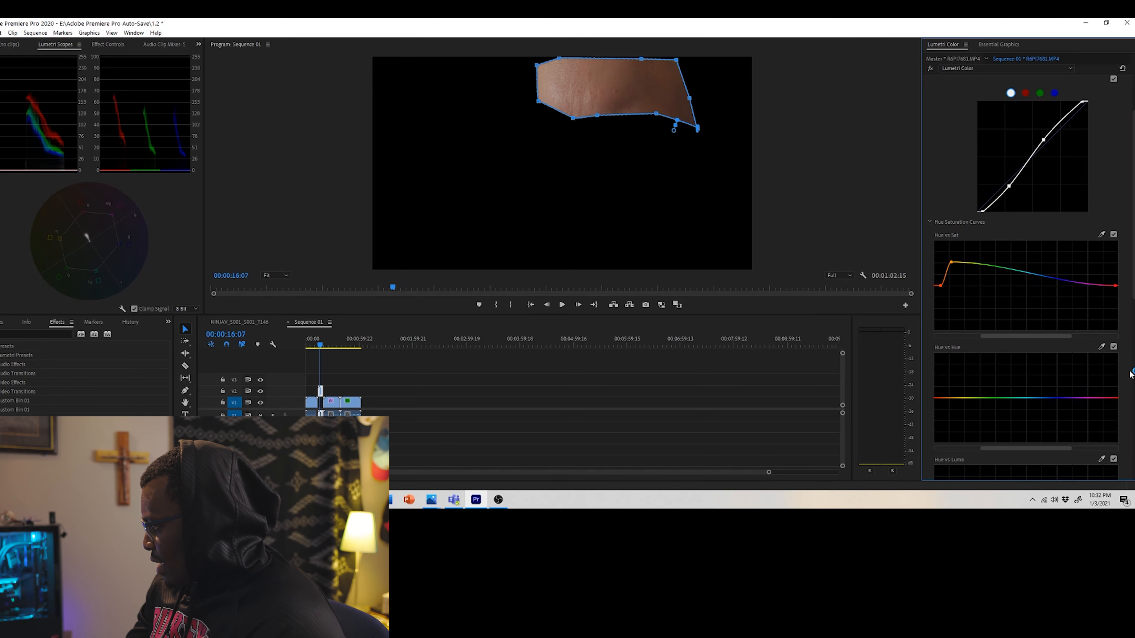
{"action": "left_click", "coordinate": [1101, 347]}
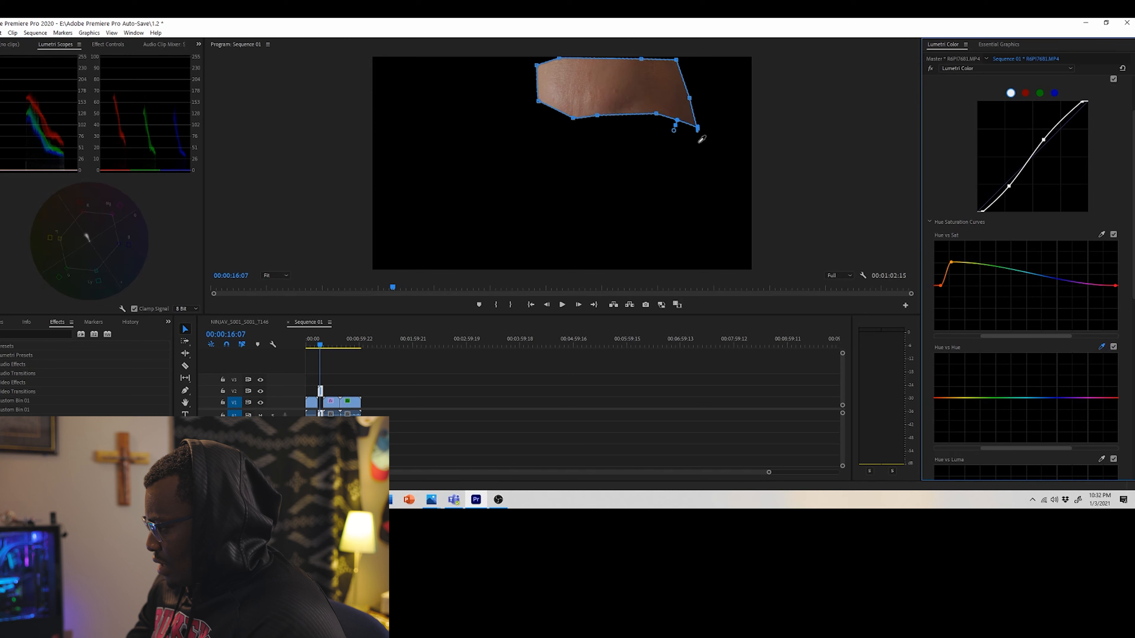
{"action": "left_click", "coordinate": [616, 85]}
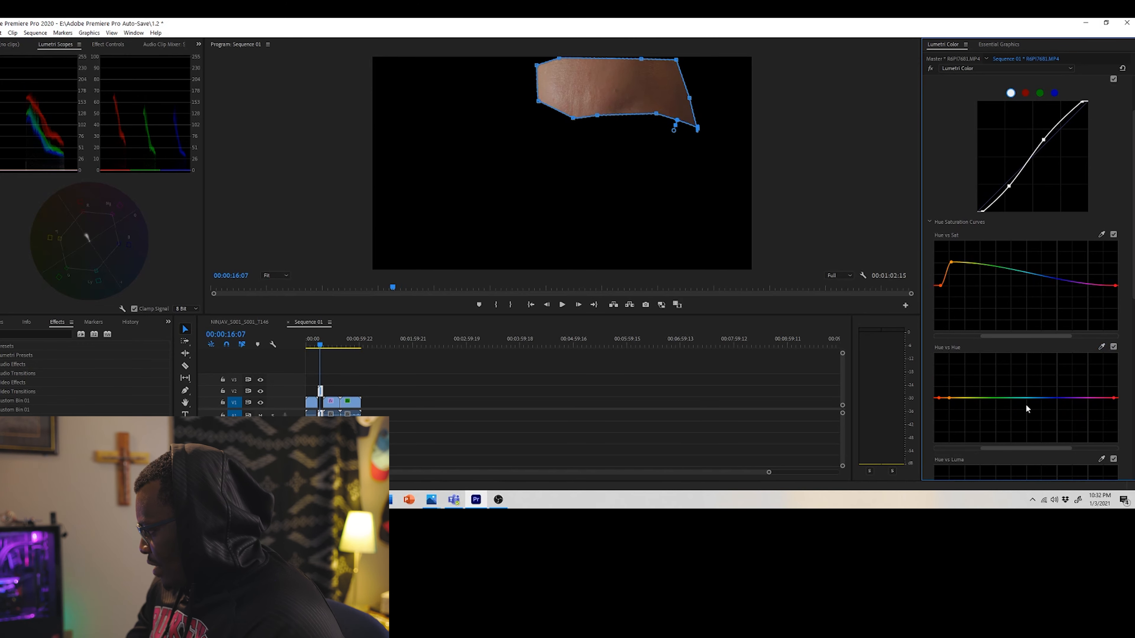
{"action": "left_click", "coordinate": [948, 398]}
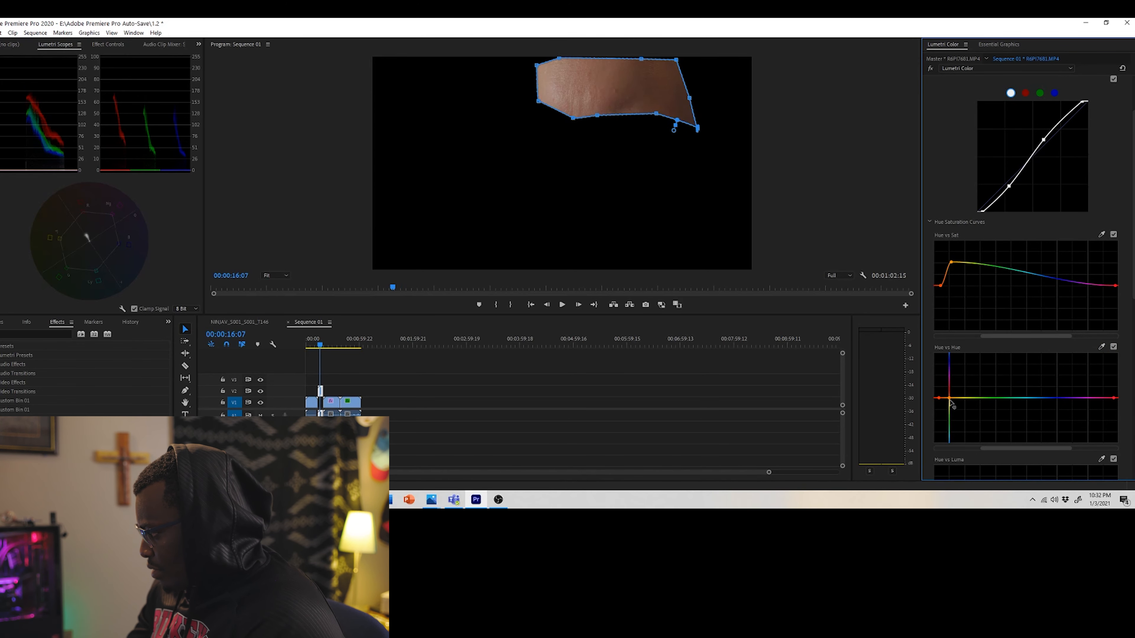
{"action": "left_click_drag", "start_coordinate": [951, 402], "coordinate": [952, 408]}
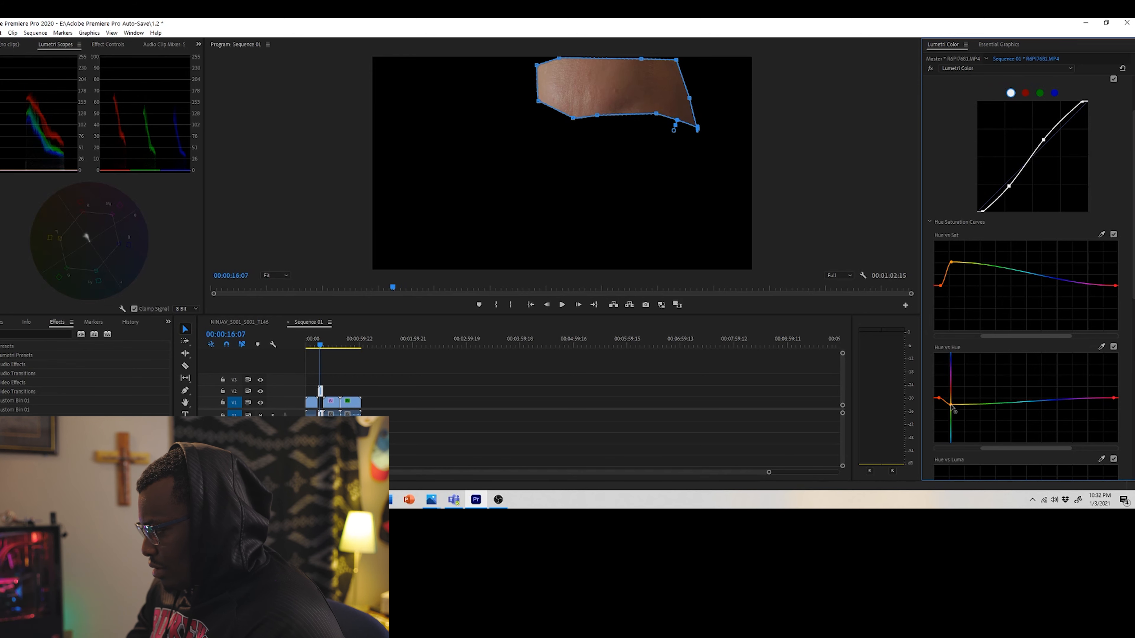
{"action": "left_click_drag", "start_coordinate": [954, 412], "coordinate": [954, 404]}
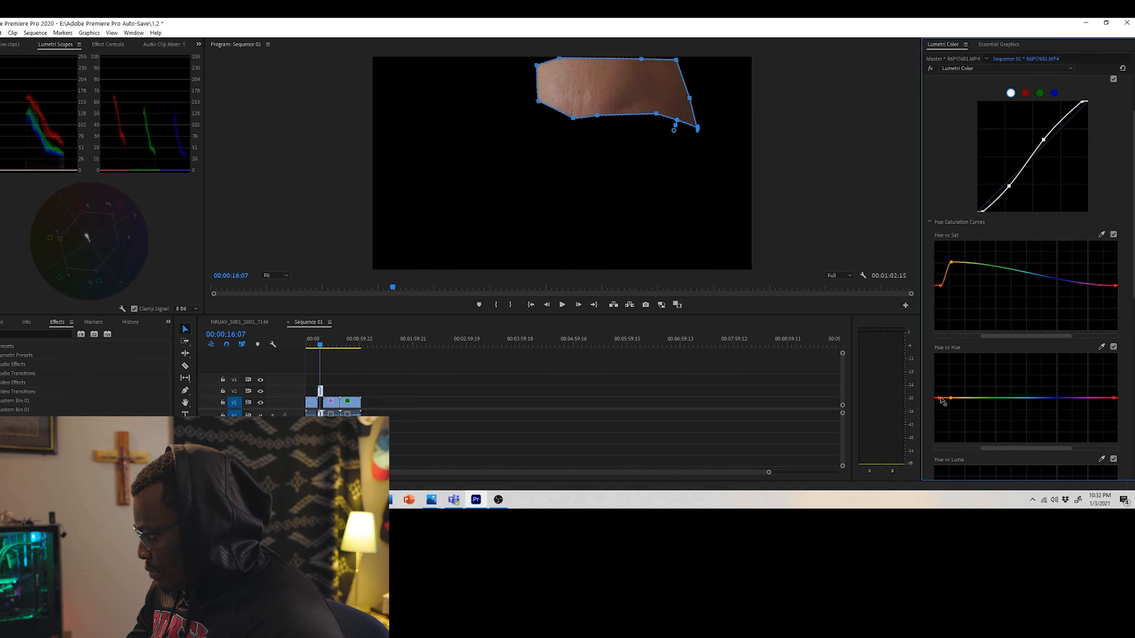
{"action": "left_click_drag", "start_coordinate": [941, 401], "coordinate": [940, 401]}
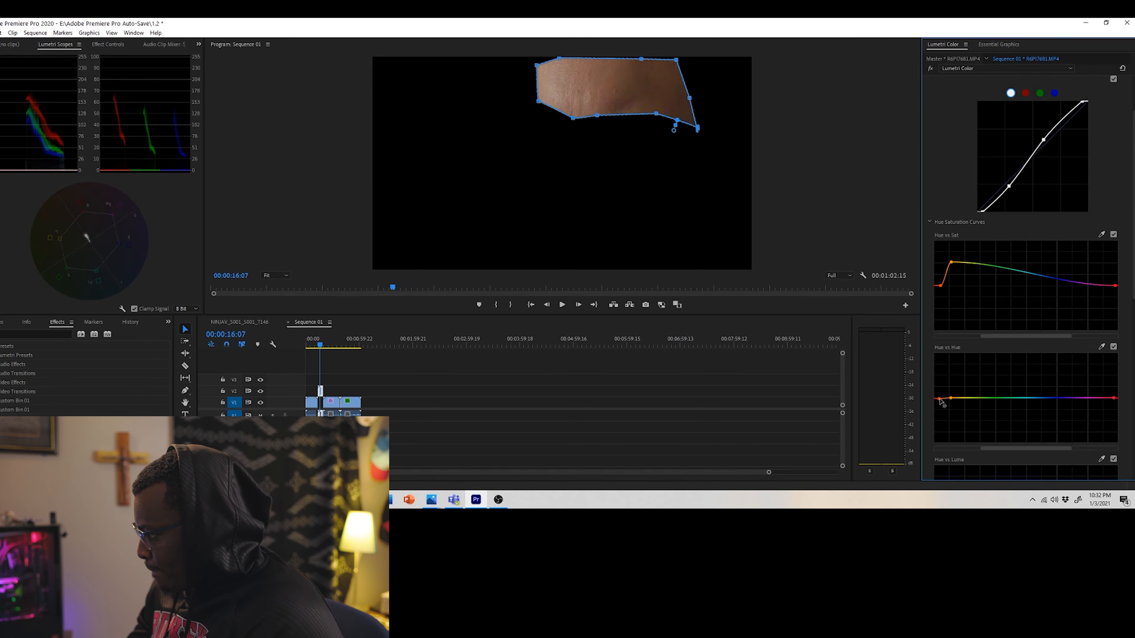
Step: Compare the masked forehead skin with the Hue vs Hue adjustment repeatedly switched off and on
{"action": "left_click", "coordinate": [1114, 348]}
{"action": "left_click", "coordinate": [1113, 348]}
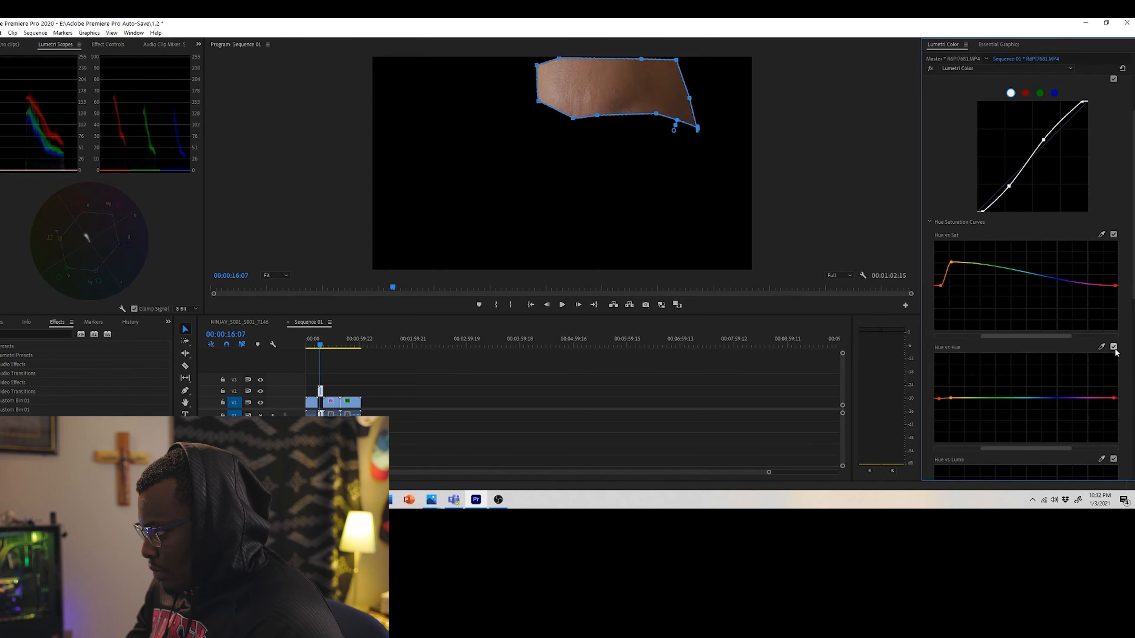
{"action": "left_click", "coordinate": [1113, 348]}
{"action": "left_click", "coordinate": [1114, 347]}
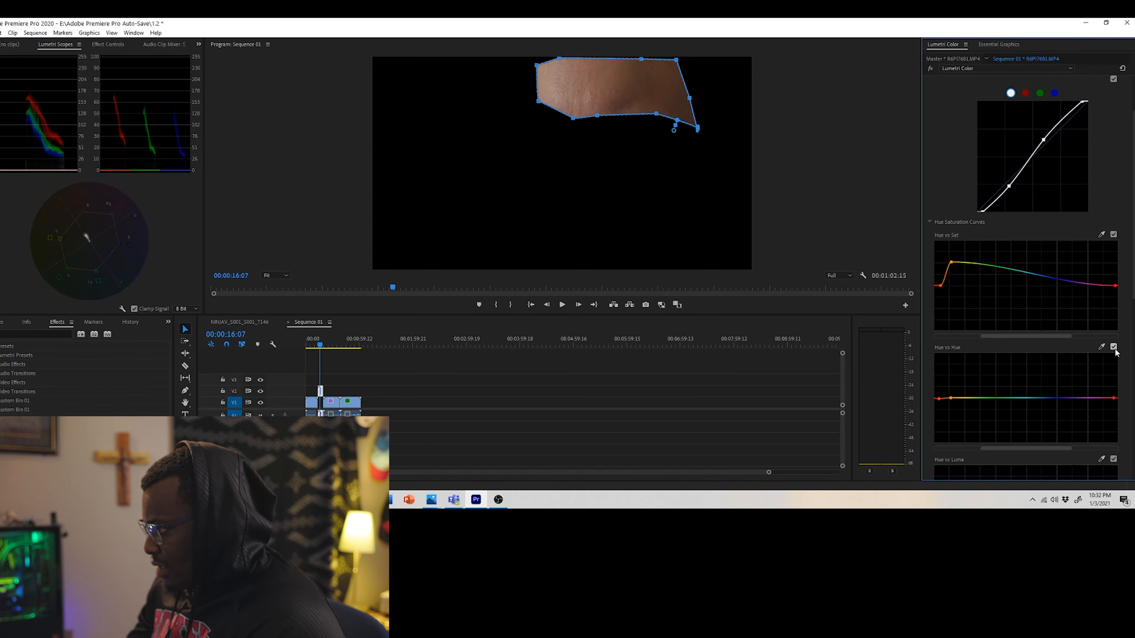
{"action": "left_click", "coordinate": [1114, 348]}
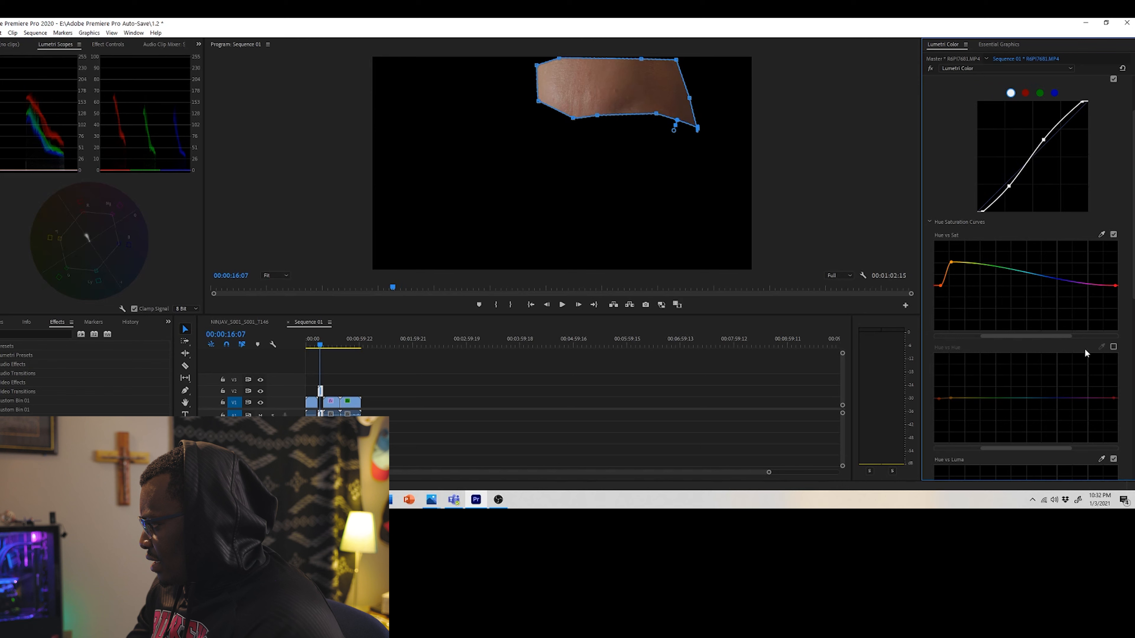
{"action": "left_click", "coordinate": [1113, 347]}
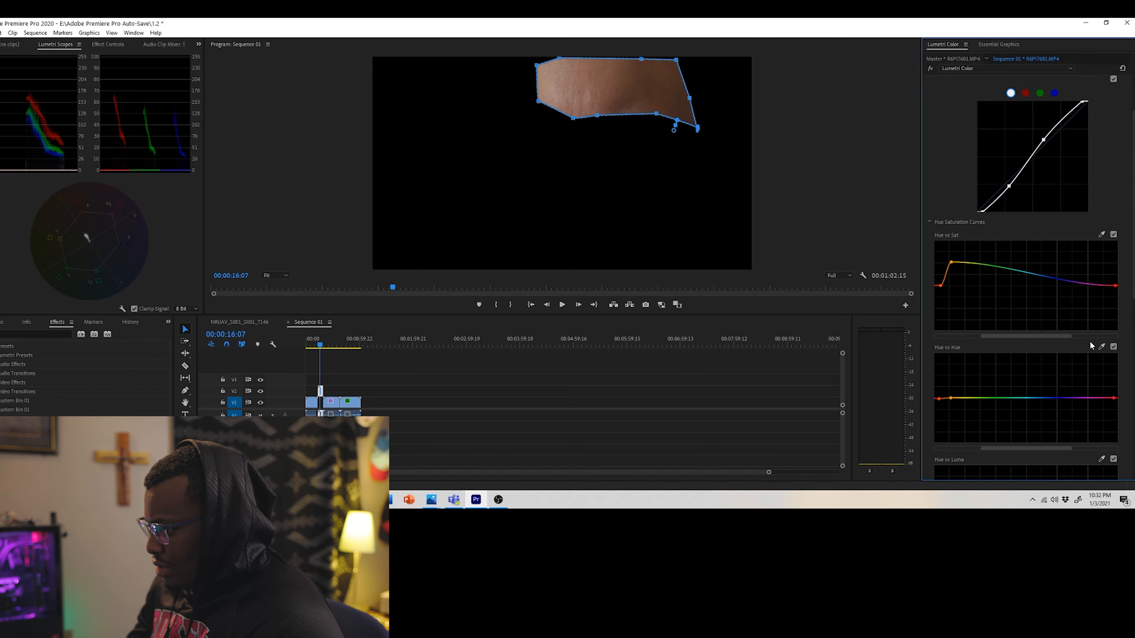
{"action": "left_click", "coordinate": [1113, 347]}
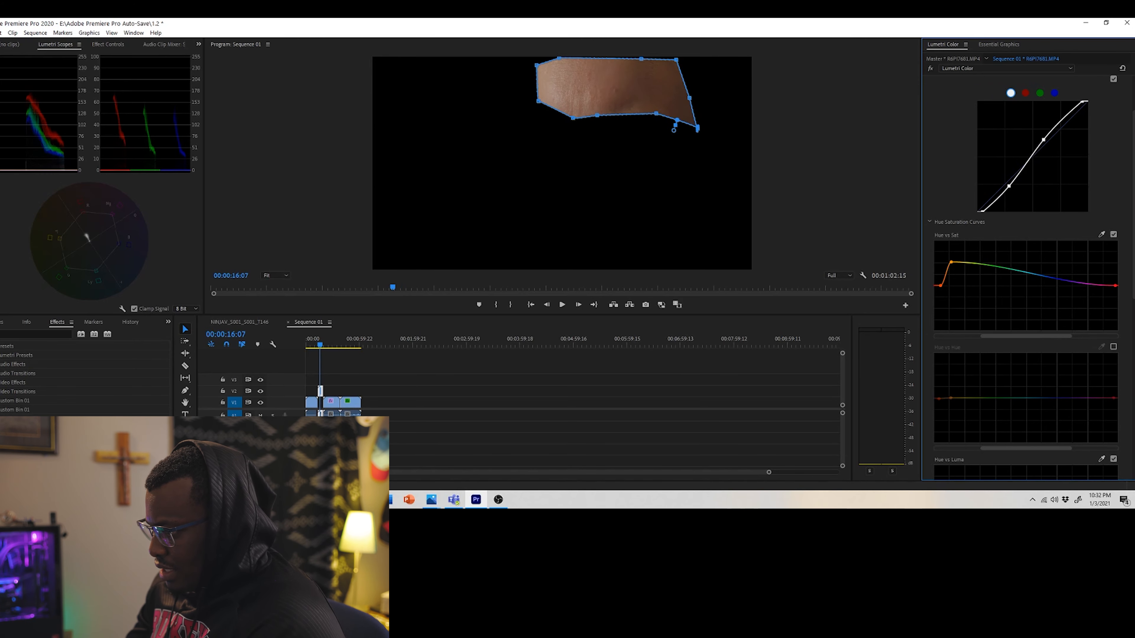
Step: Turn Hue vs Hue back on and recheck the masked forehead skin with it off and on
{"action": "left_click", "coordinate": [1114, 347]}
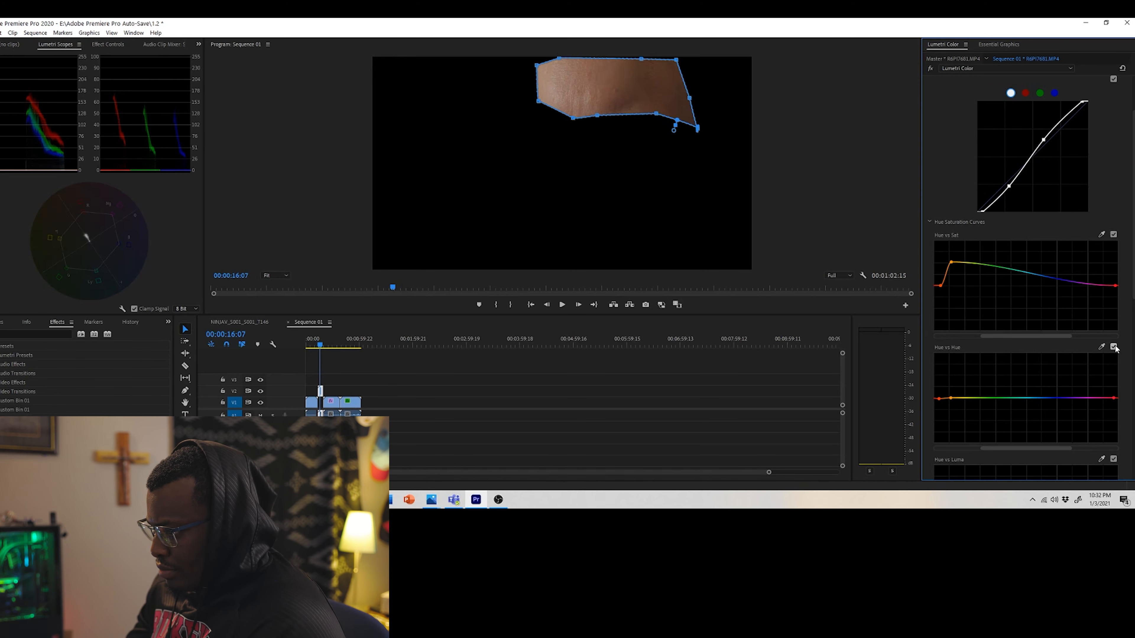
{"action": "left_click", "coordinate": [1113, 347]}
{"action": "left_click", "coordinate": [1113, 347]}
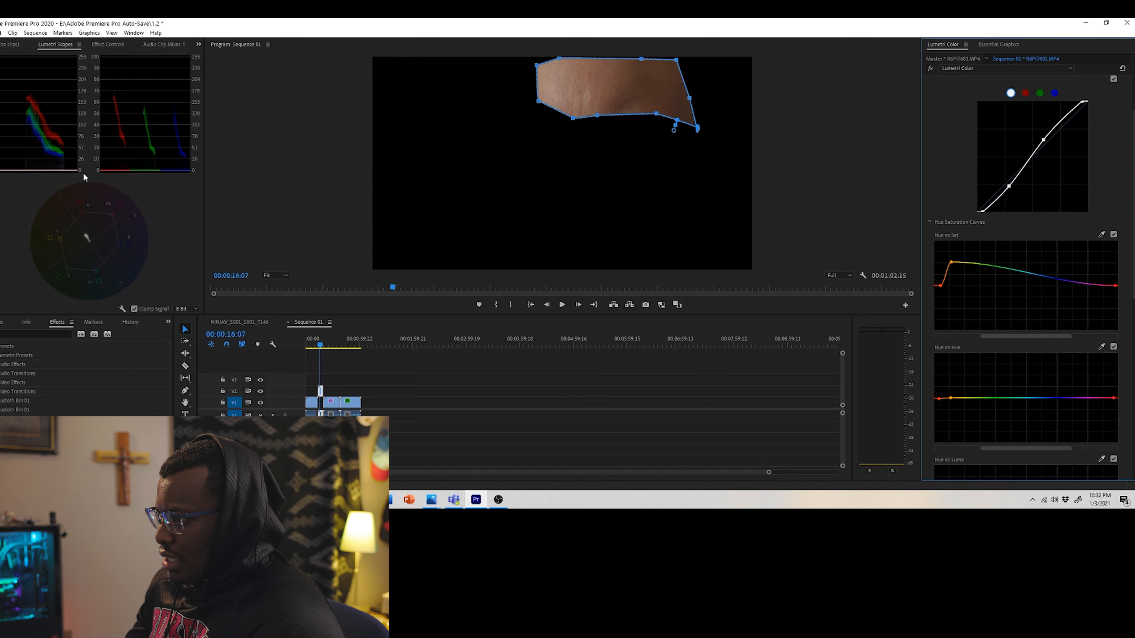
Step: Disable the Opacity effect holding the forehead mask on the V2 close-up clip, so the full frame shows
{"action": "left_click", "coordinate": [9, 45]}
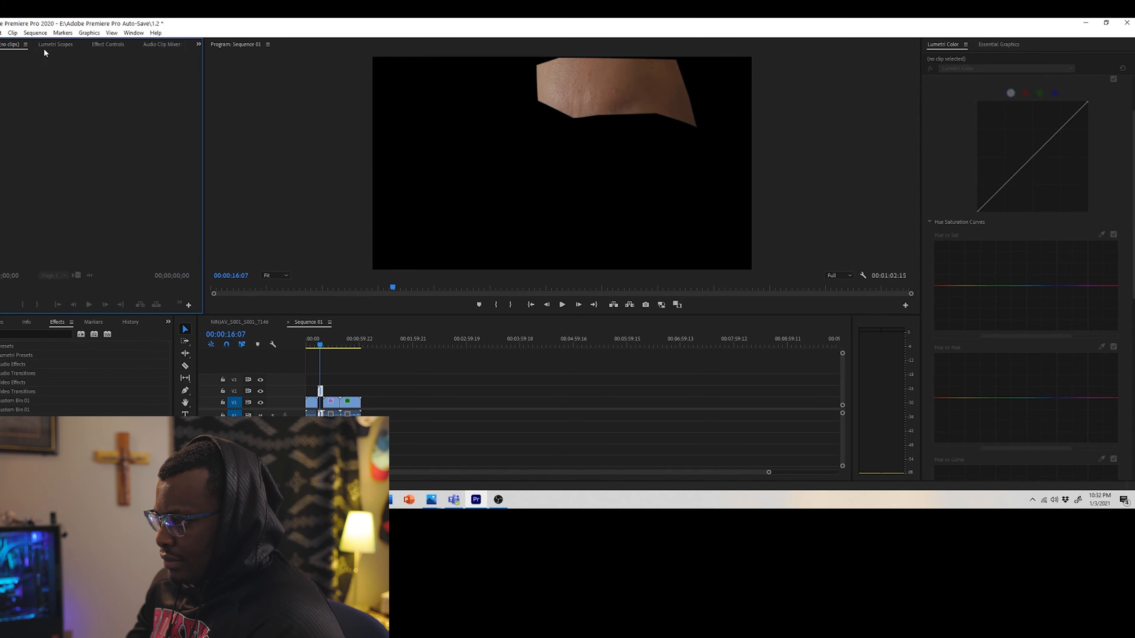
{"action": "left_click", "coordinate": [55, 44]}
{"action": "left_click", "coordinate": [108, 45]}
{"action": "double_click", "coordinate": [321, 391]}
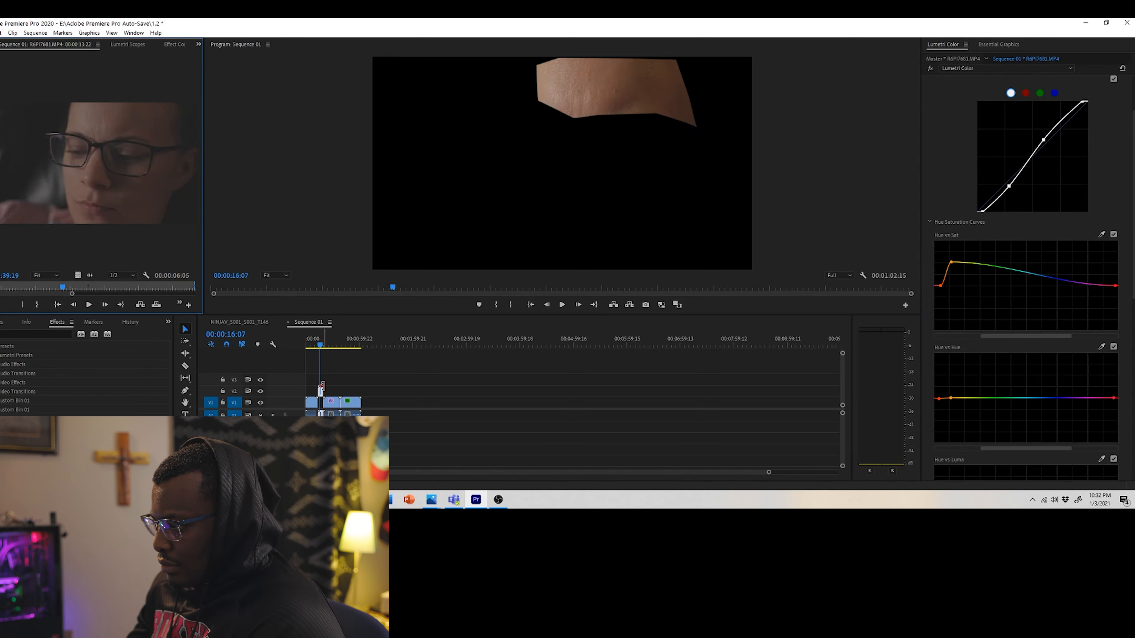
{"action": "left_click", "coordinate": [322, 394]}
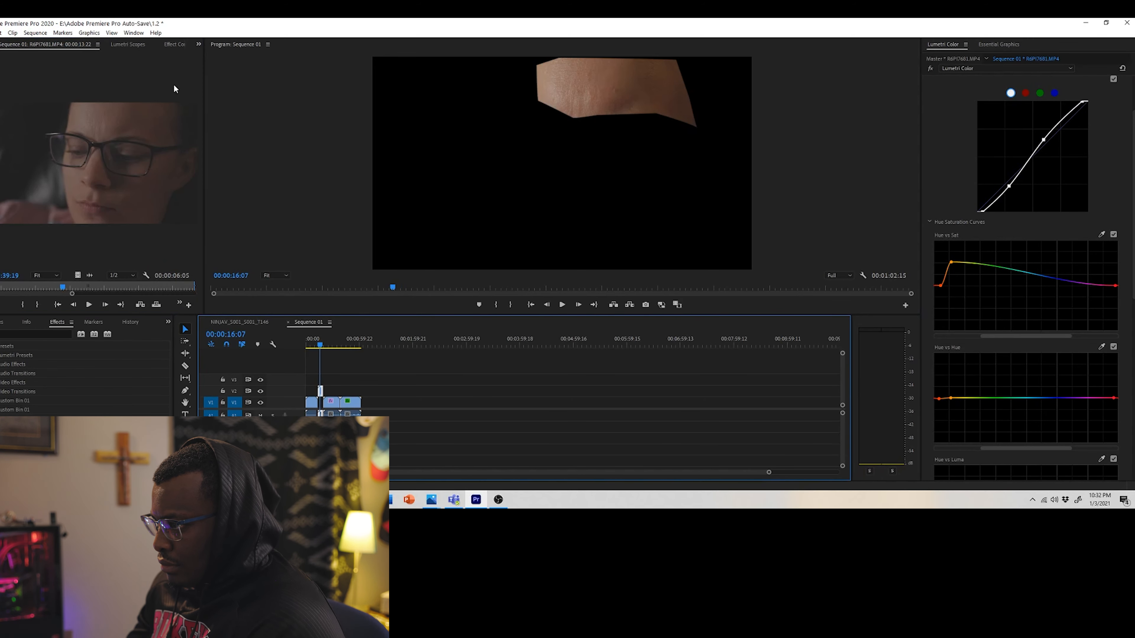
{"action": "left_click", "coordinate": [171, 44]}
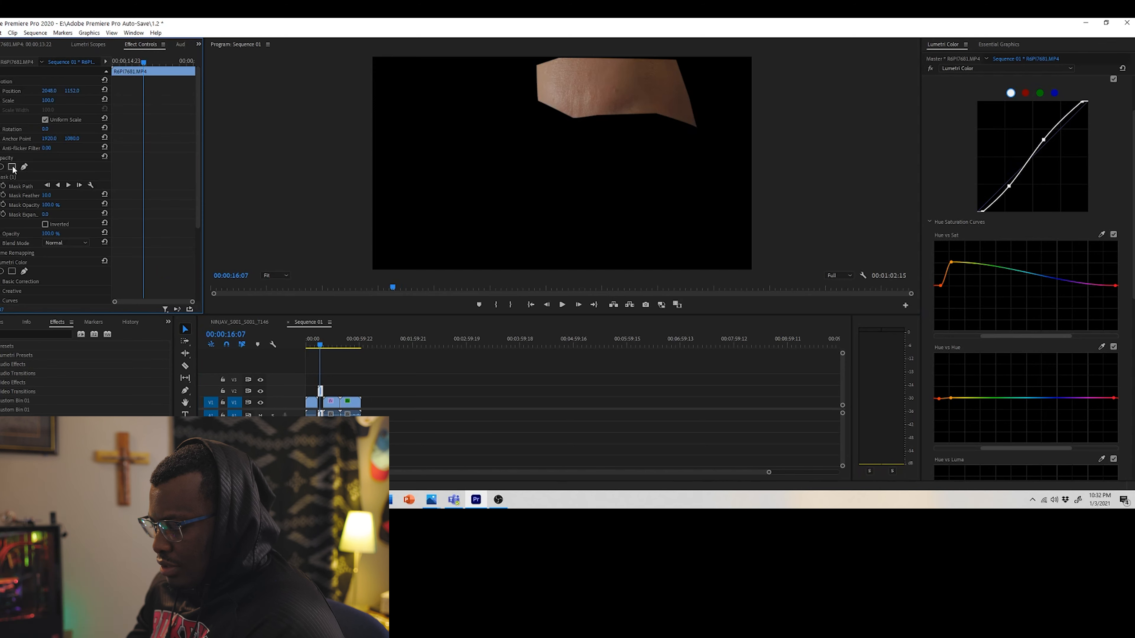
{"action": "left_click", "coordinate": [0, 158]}
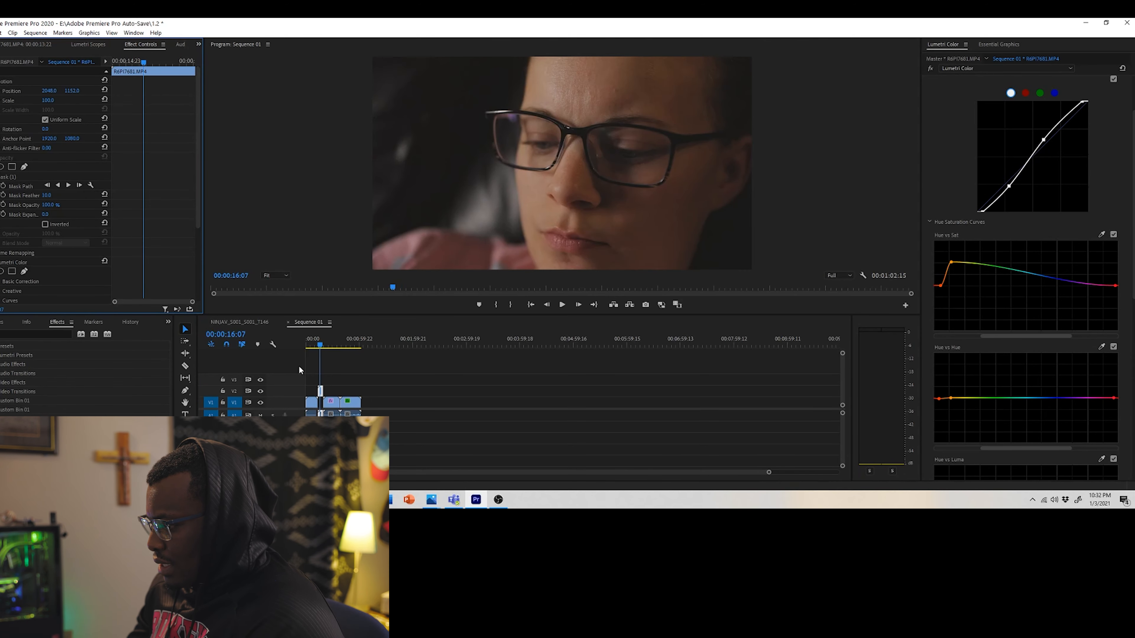
Step: Compare the full unmasked close-up with the Hue vs Hue adjustment off and on
{"action": "left_click", "coordinate": [1114, 347]}
{"action": "left_click", "coordinate": [1113, 347]}
{"action": "left_click", "coordinate": [1113, 347]}
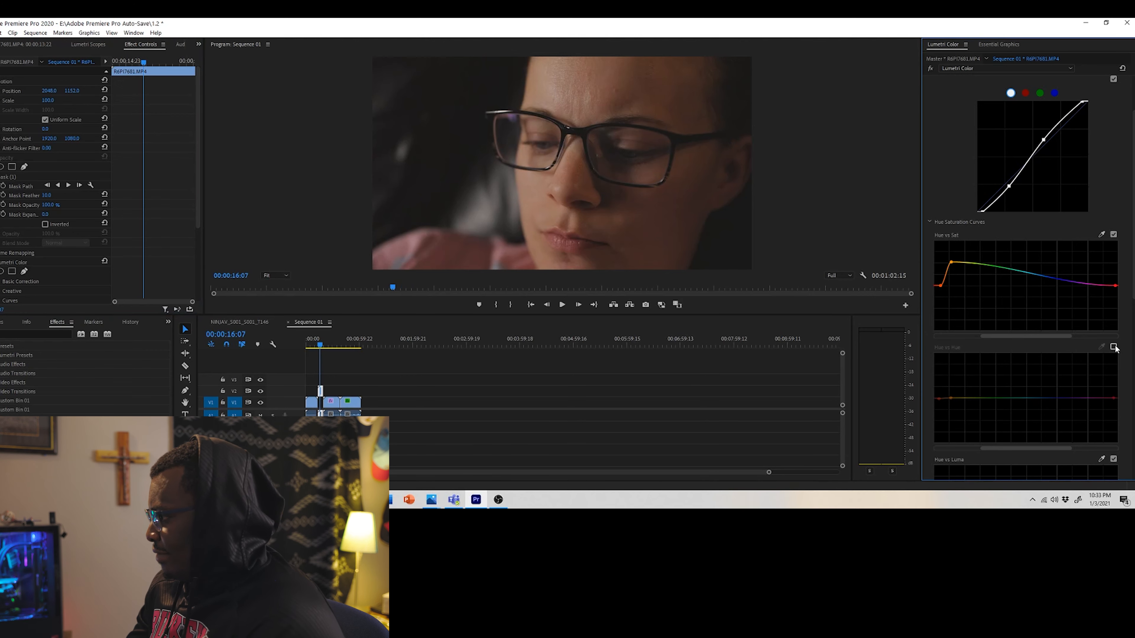
{"action": "left_click", "coordinate": [1113, 347]}
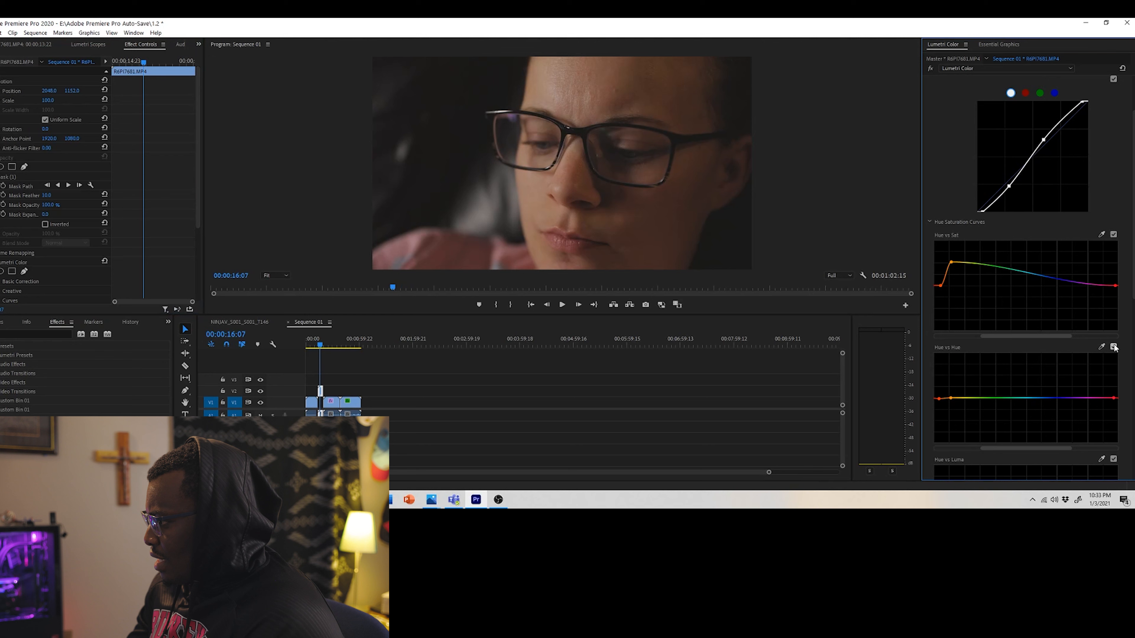
Step: Nudge the orange Hue vs Hue point slightly down and compare the close-up with the curve off and on
{"action": "left_click", "coordinate": [953, 400]}
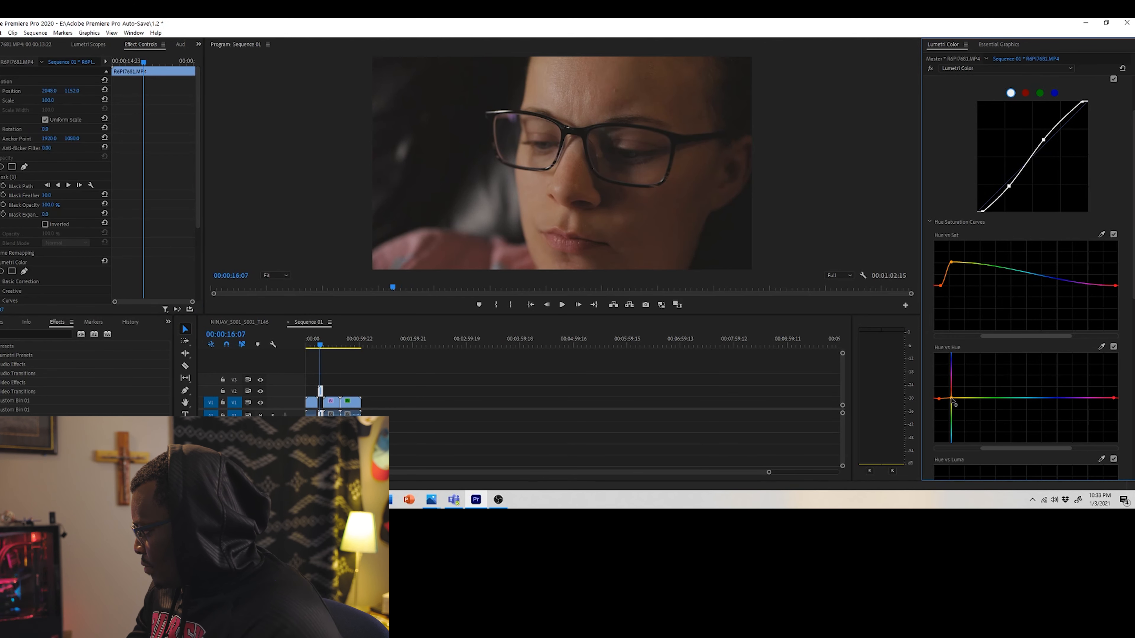
{"action": "left_click_drag", "start_coordinate": [951, 401], "coordinate": [950, 400]}
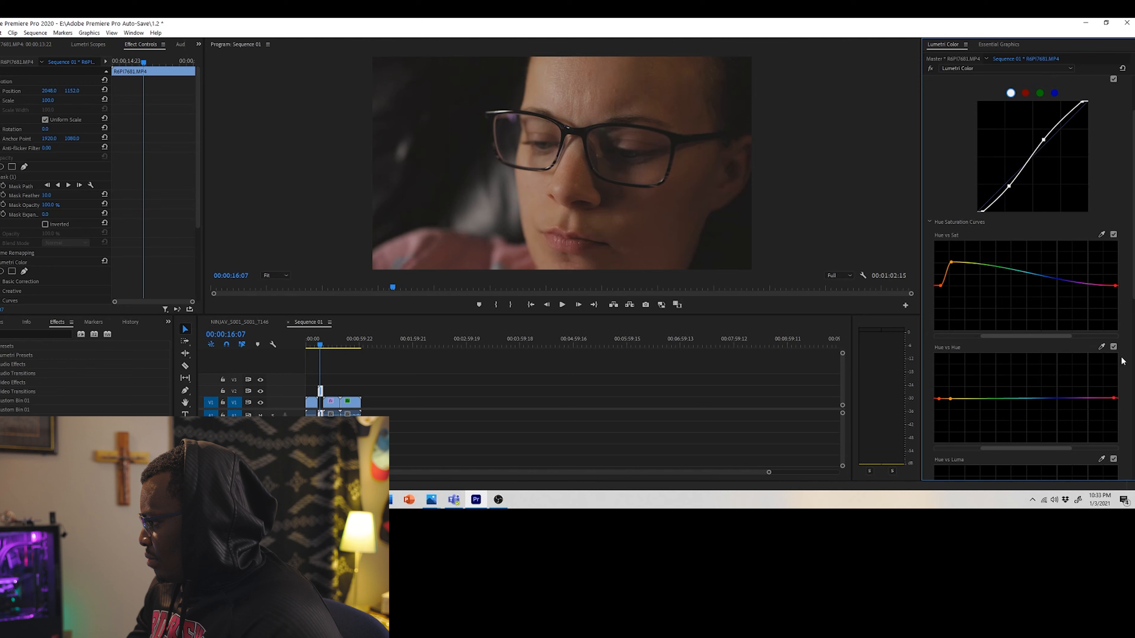
{"action": "left_click", "coordinate": [1114, 346]}
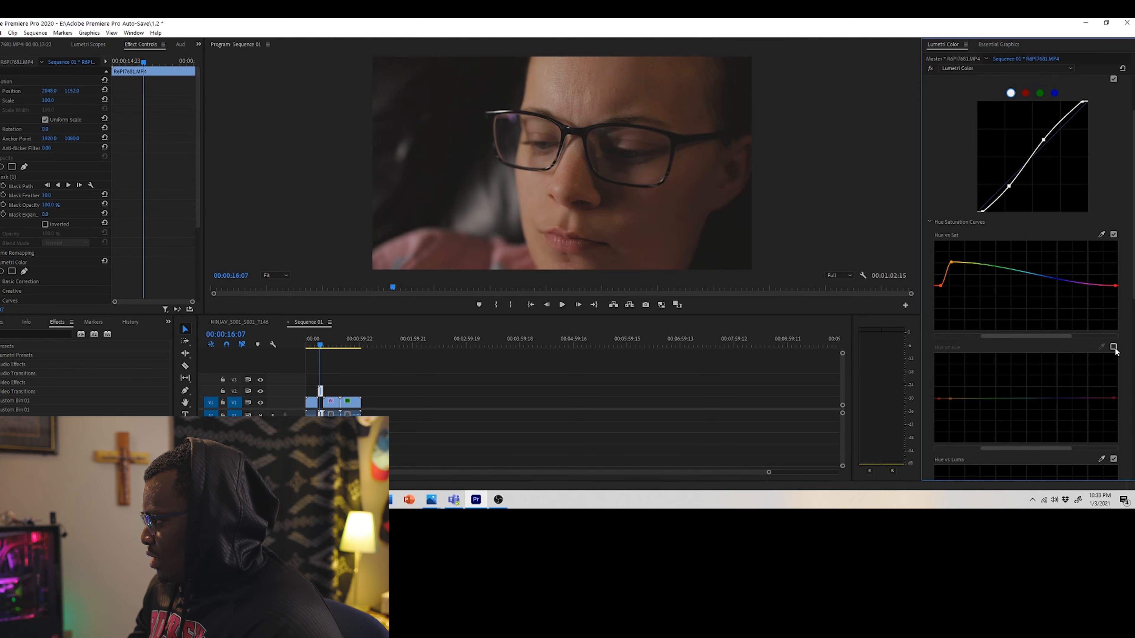
{"action": "left_click", "coordinate": [1113, 347]}
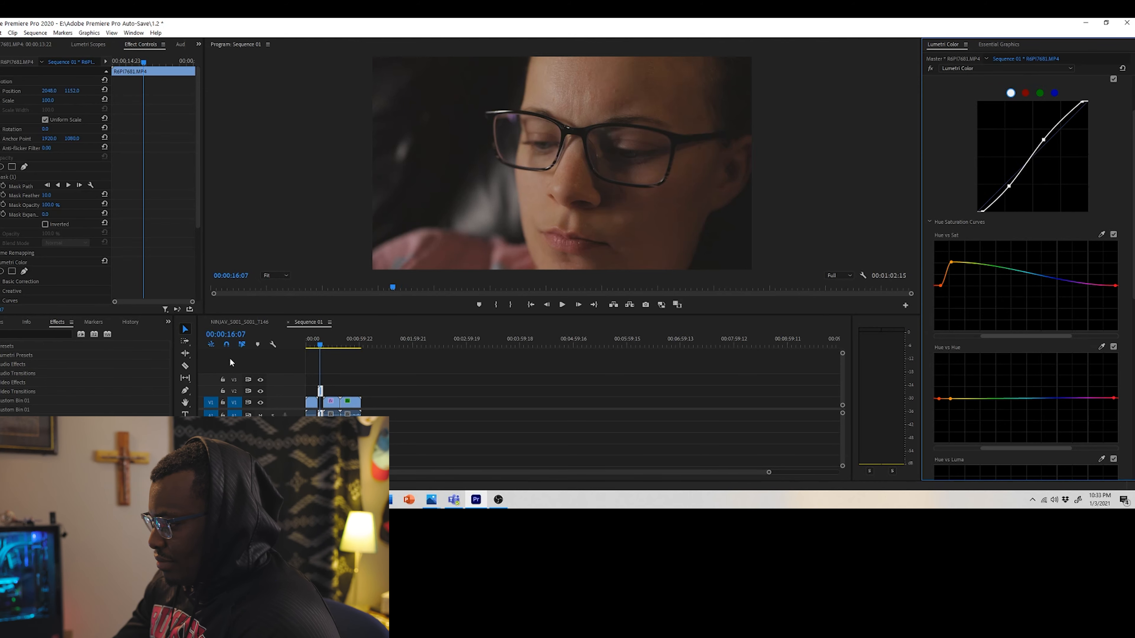
Step: On the clip at 00:00:29:01, sample the forehead skin for Hue vs Sat, raise the orange point, and save the project
{"action": "left_click_drag", "start_coordinate": [319, 350], "coordinate": [331, 338]}
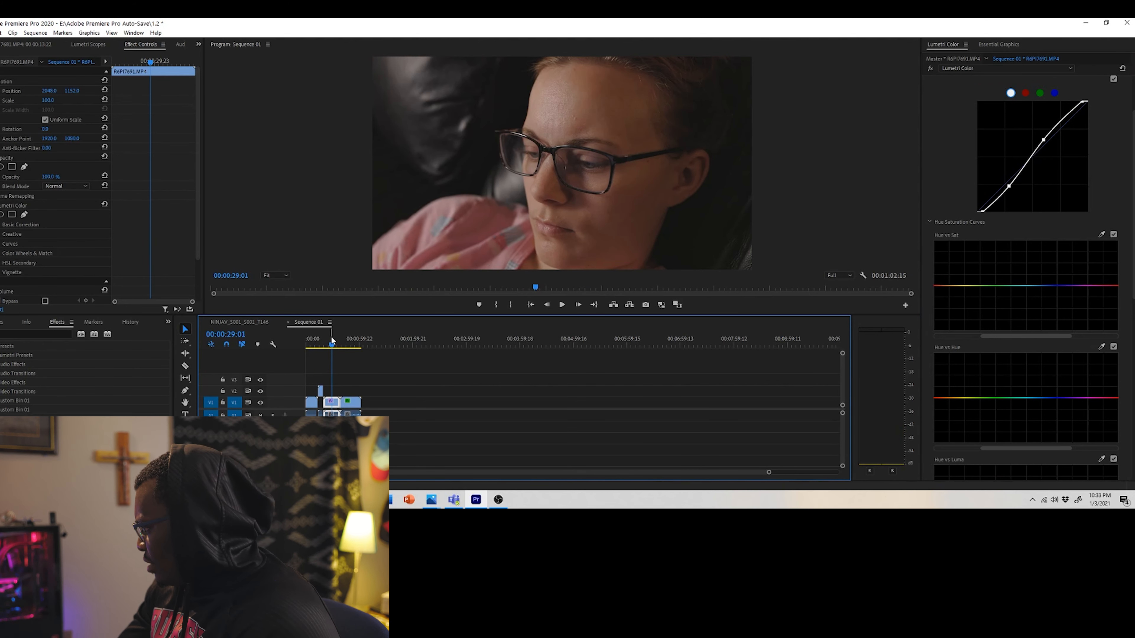
{"action": "left_click", "coordinate": [1101, 235]}
{"action": "left_click", "coordinate": [580, 105]}
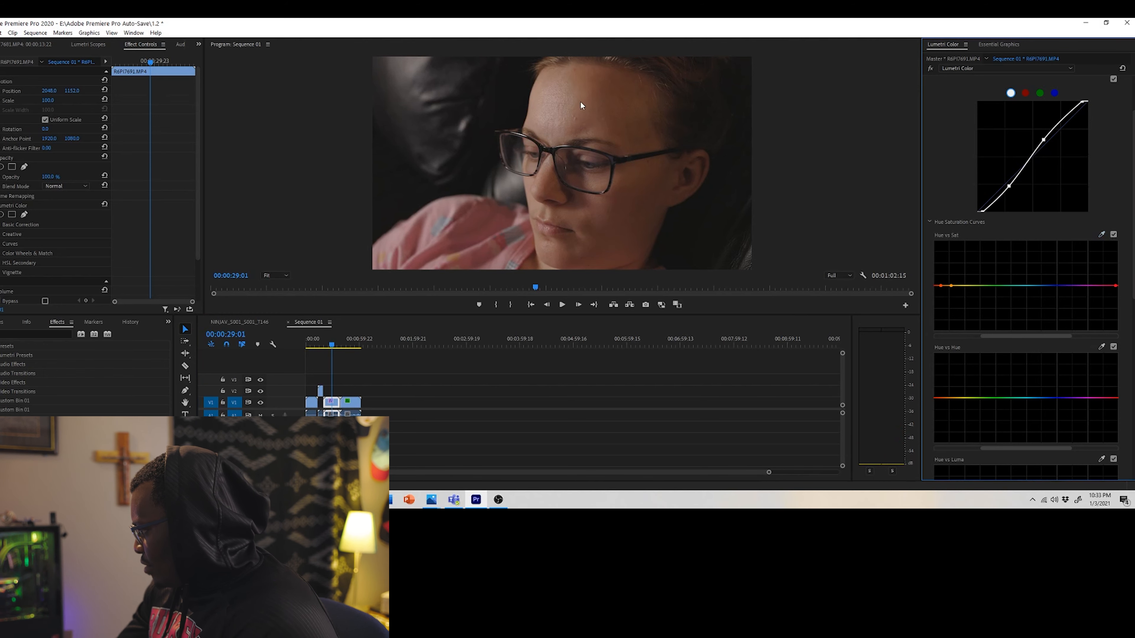
{"action": "left_click_drag", "start_coordinate": [951, 286], "coordinate": [954, 263]}
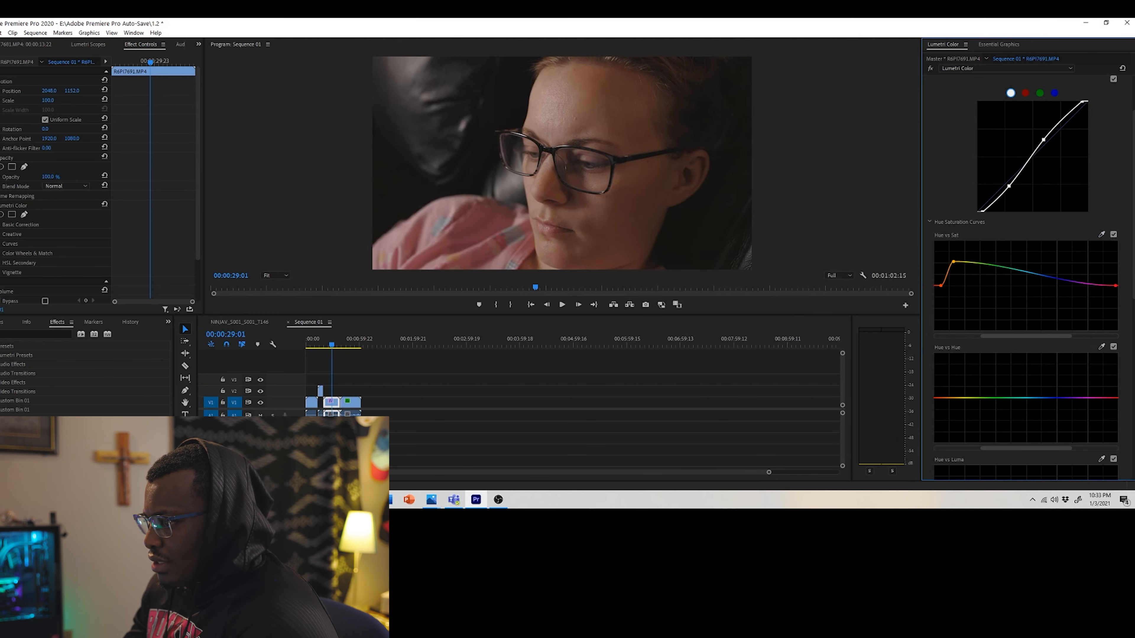
{"action": "left_click", "coordinate": [0, 32]}
{"action": "left_click", "coordinate": [9, 155]}
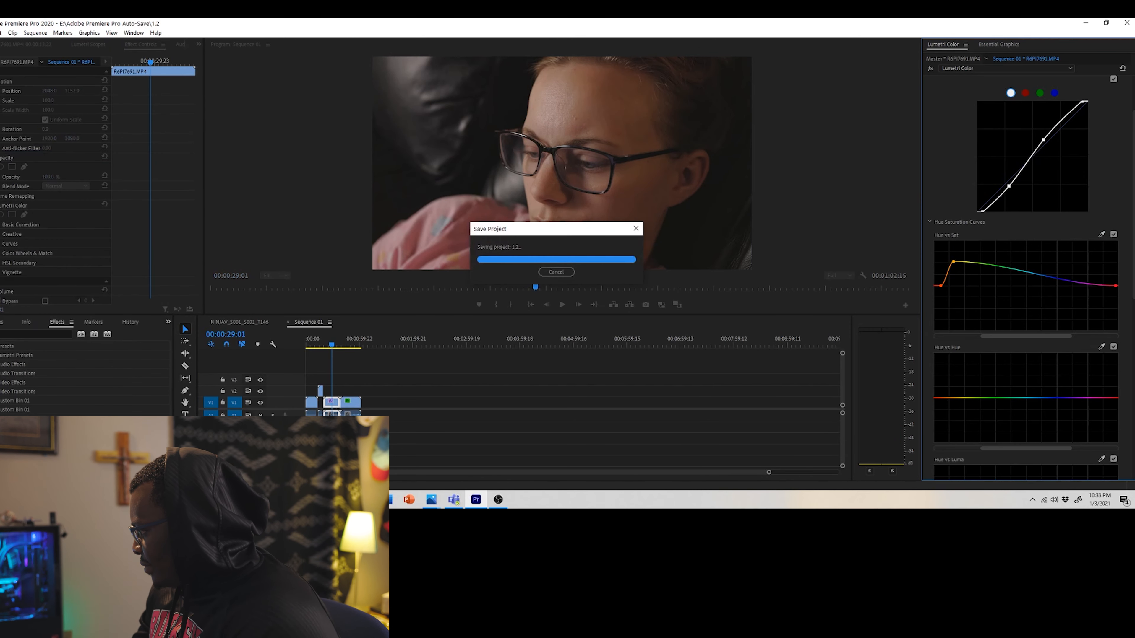
Step: Sample the forehead skin for Hue vs Hue and nudge the red-orange point slightly down, keeping the orange point near neutral
{"action": "left_click", "coordinate": [1102, 347]}
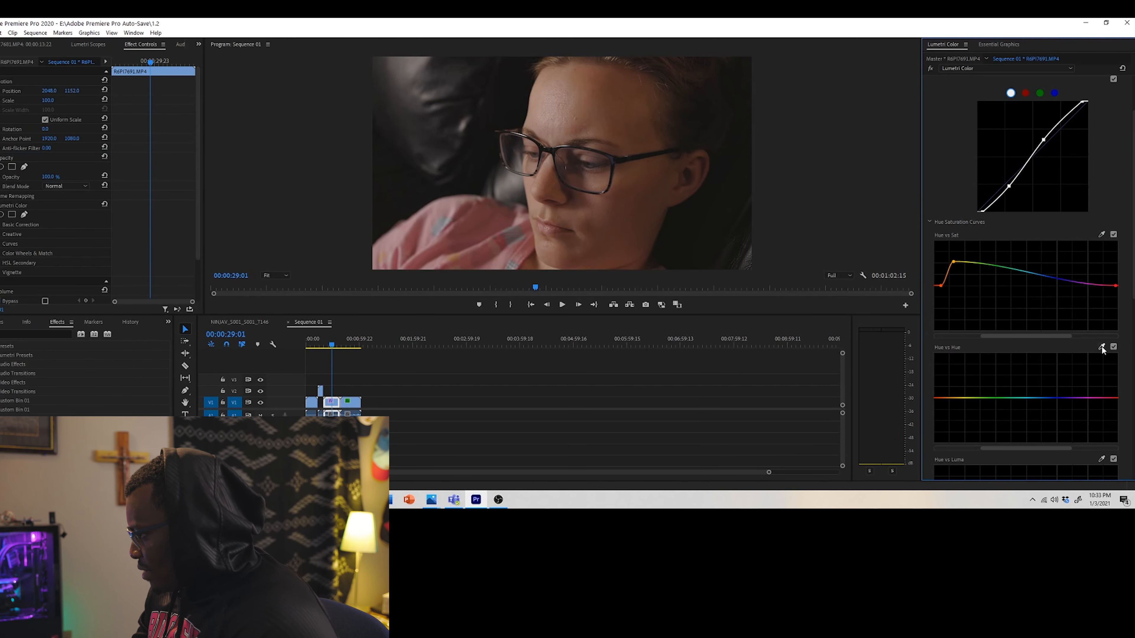
{"action": "left_click", "coordinate": [577, 103]}
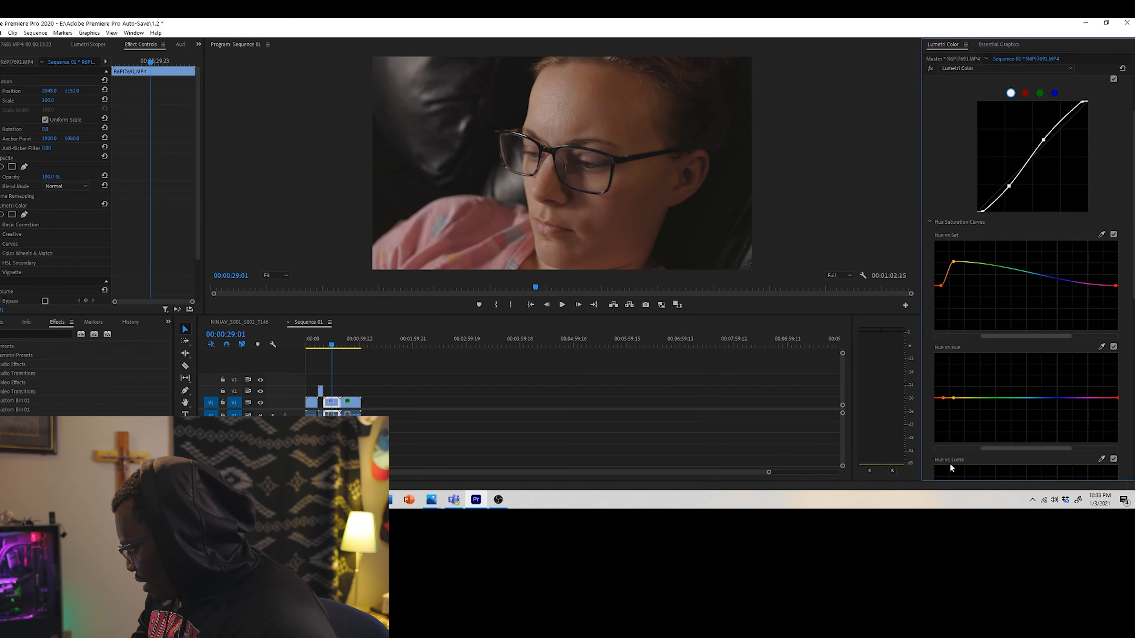
{"action": "left_click", "coordinate": [943, 398]}
{"action": "left_click_drag", "start_coordinate": [943, 401], "coordinate": [944, 404]}
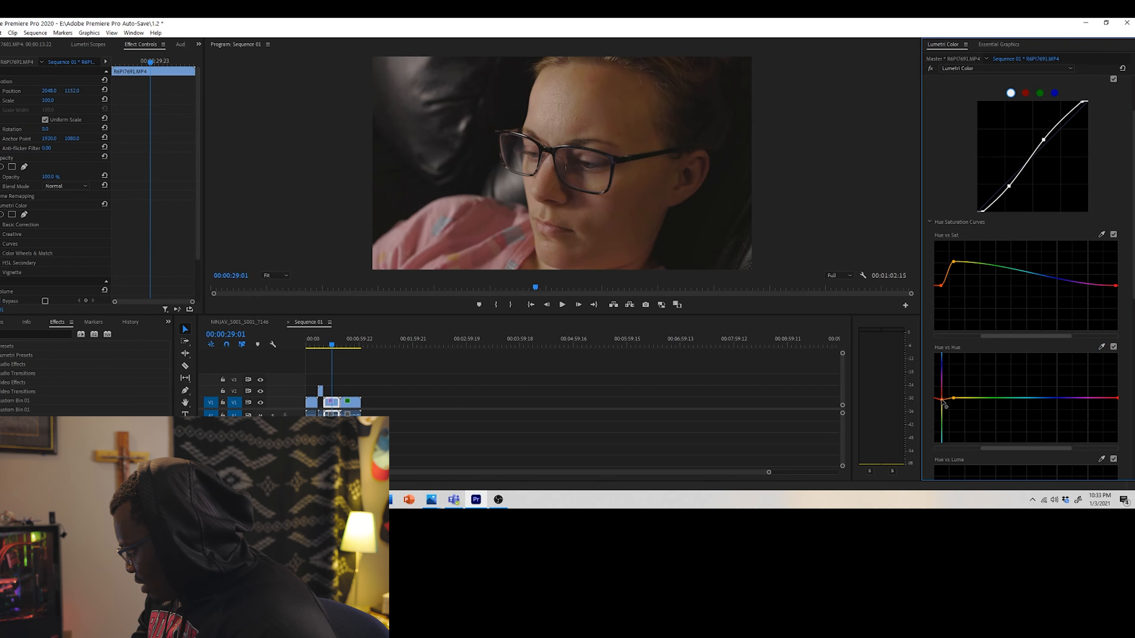
{"action": "left_click_drag", "start_coordinate": [941, 400], "coordinate": [954, 398]}
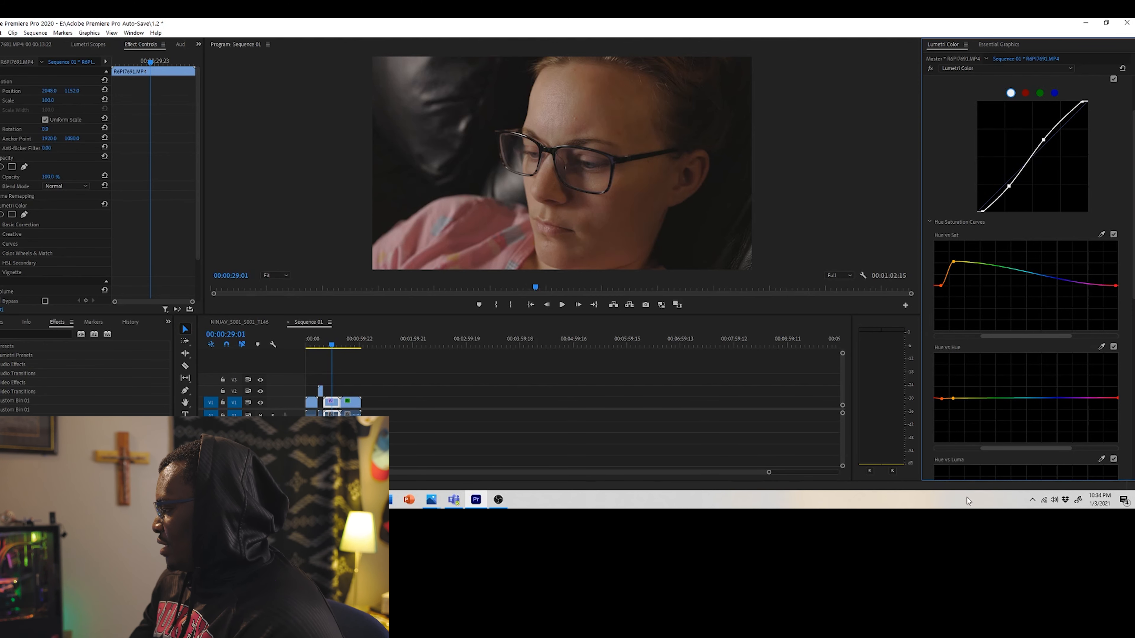
Step: Compare the clip at 00:00:29:01 with Hue vs Hue off and on, leave it on, and save the project
{"action": "left_click", "coordinate": [1114, 347]}
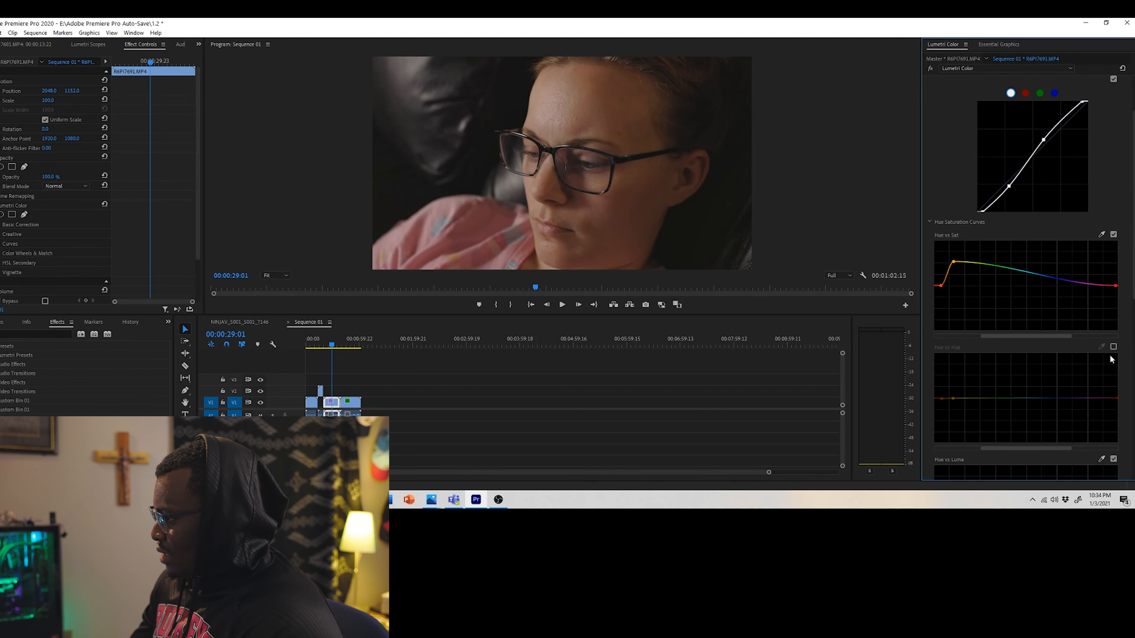
{"action": "left_click", "coordinate": [1113, 347]}
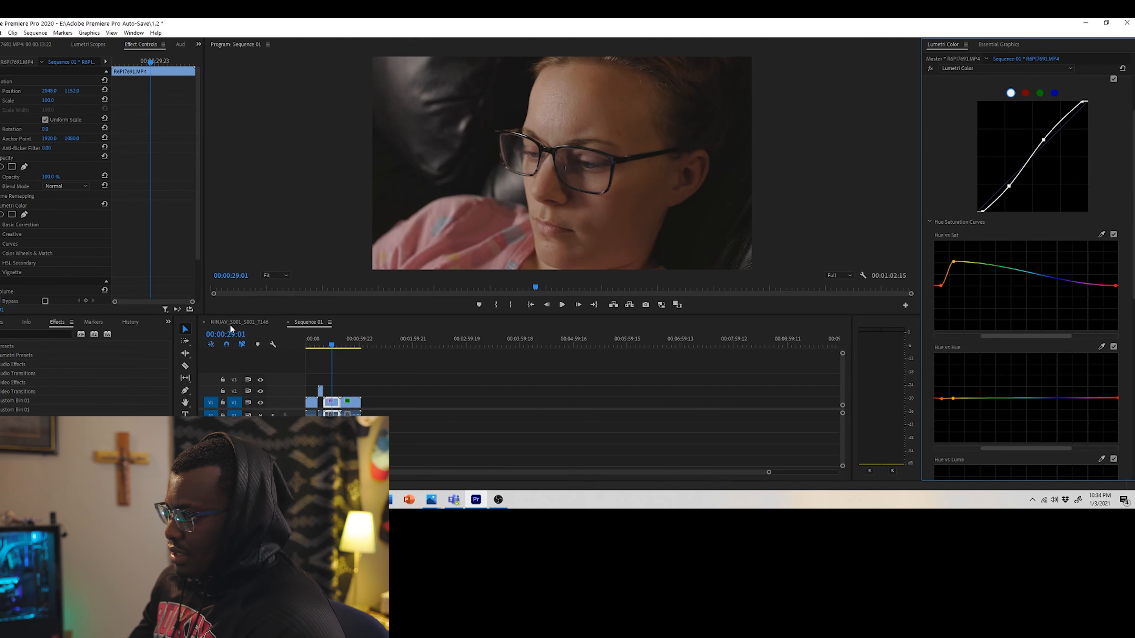
{"action": "left_click", "coordinate": [1, 32]}
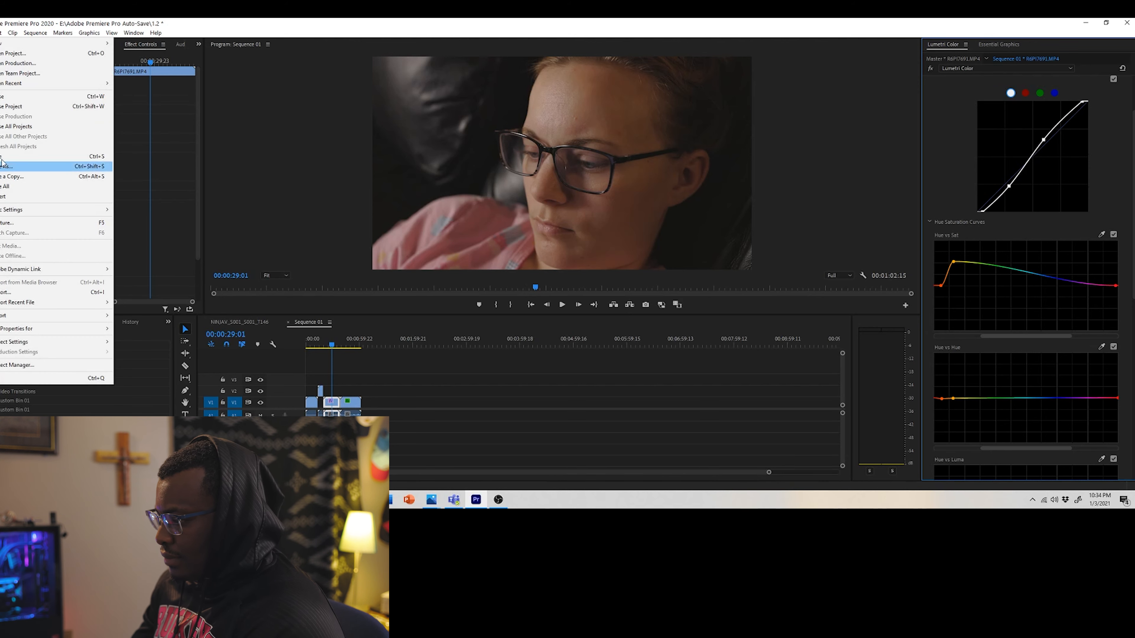
{"action": "left_click", "coordinate": [12, 158]}
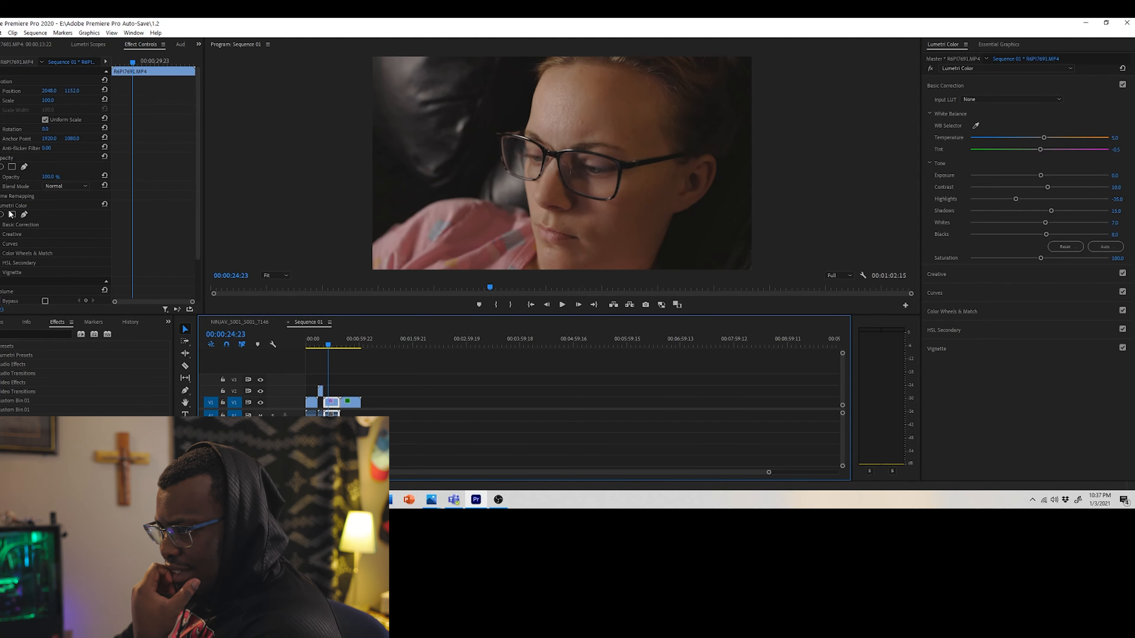
Step: With the Lumetri Scopes shown, slightly lower the midtones and highlights levels in Color Wheels & Match at 00:00:24:23, and save the project
{"action": "left_click", "coordinate": [93, 44]}
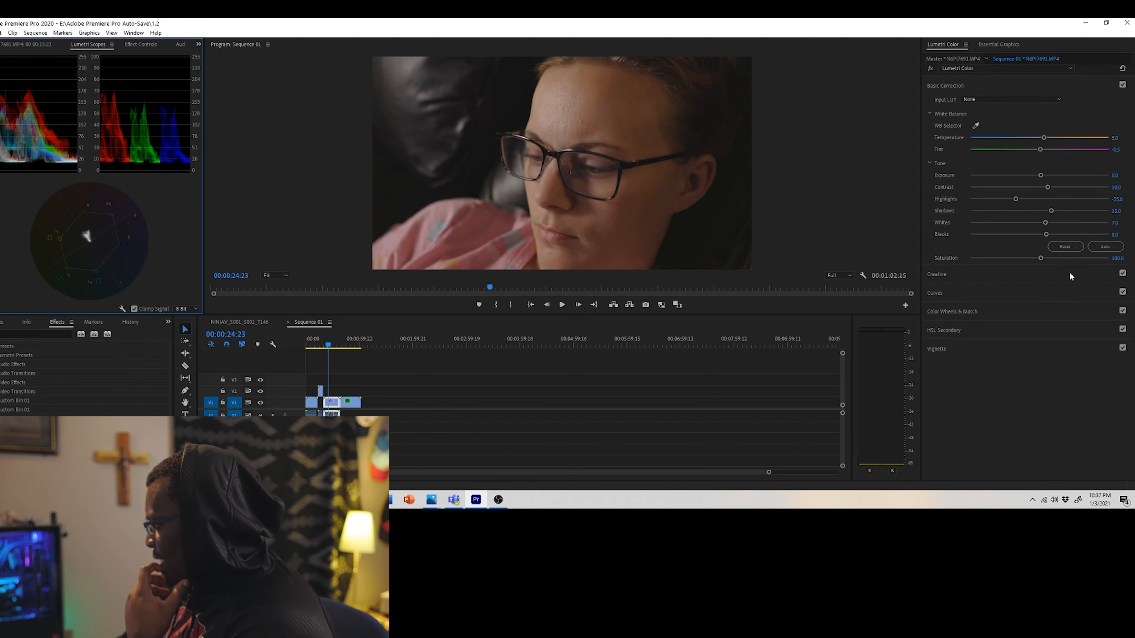
{"action": "left_click", "coordinate": [946, 293]}
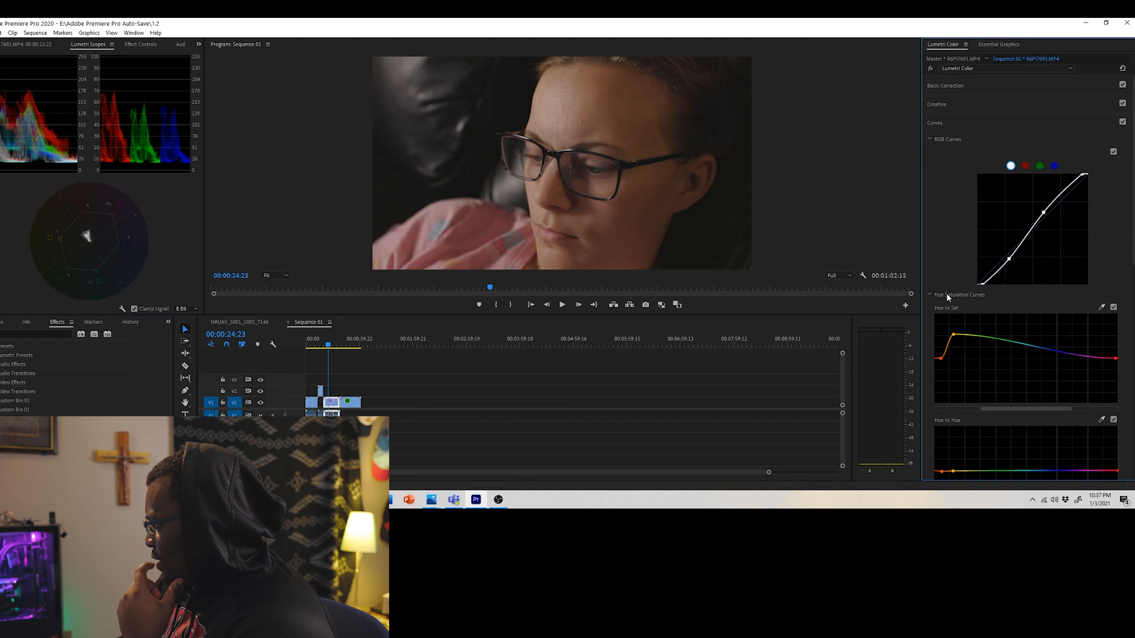
{"action": "left_click", "coordinate": [953, 121]}
{"action": "left_click", "coordinate": [960, 141]}
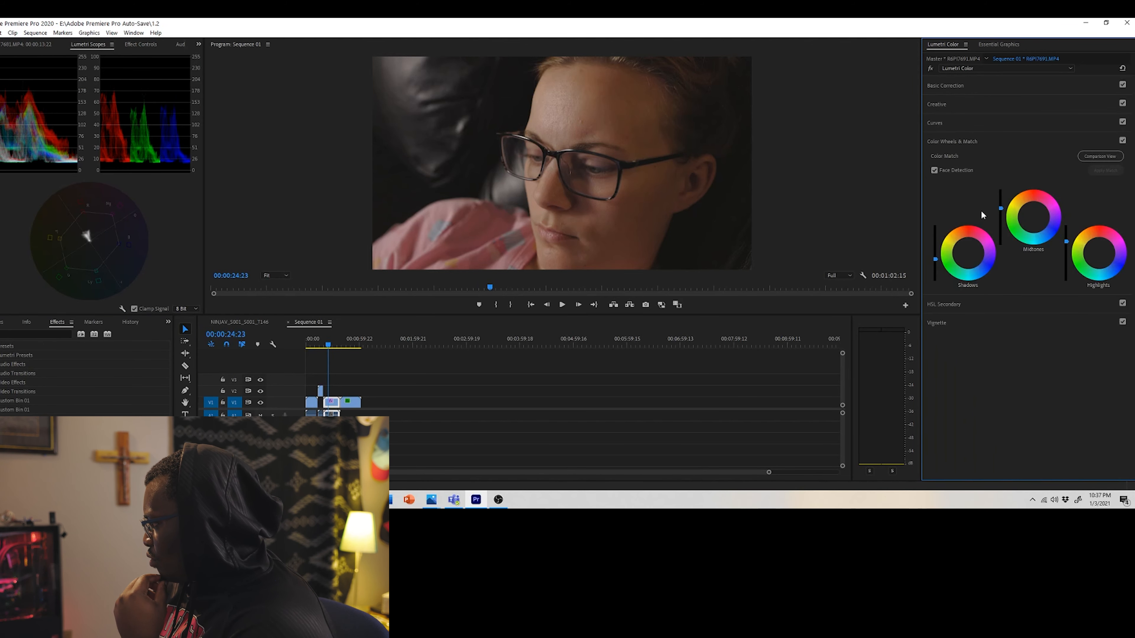
{"action": "left_click_drag", "start_coordinate": [1000, 209], "coordinate": [1003, 211]}
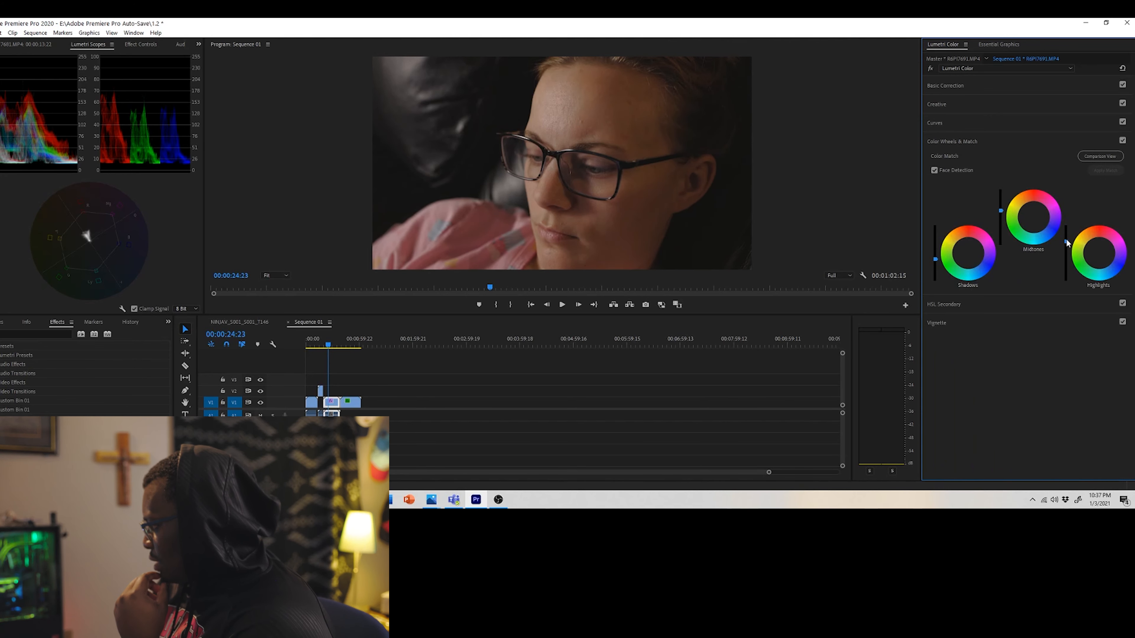
{"action": "left_click_drag", "start_coordinate": [1066, 242], "coordinate": [1066, 243]}
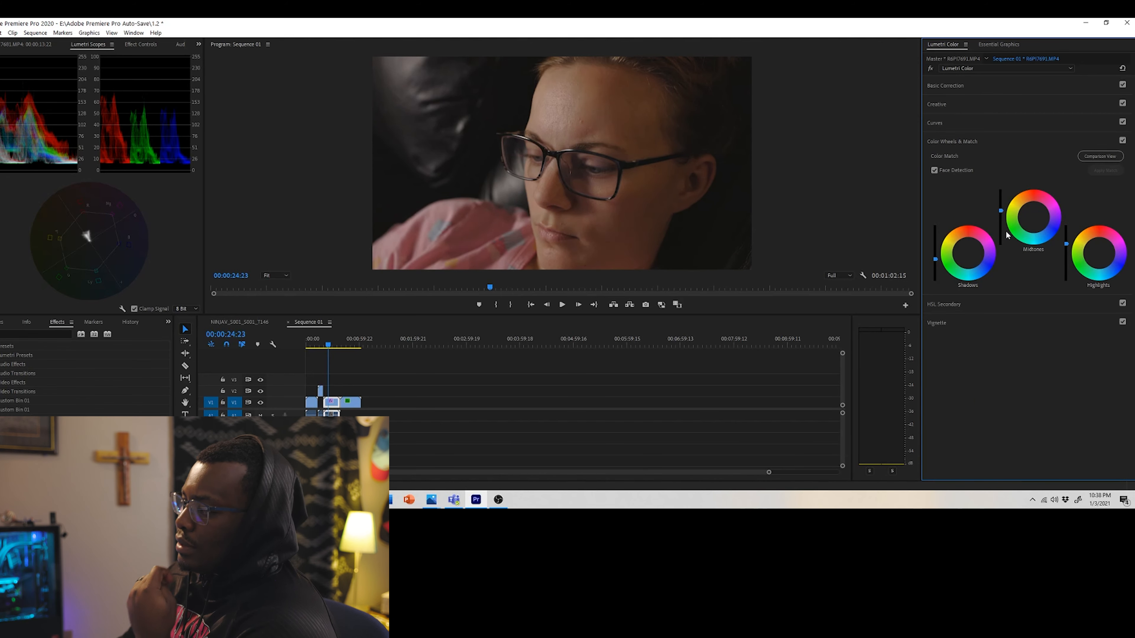
{"action": "left_click", "coordinate": [0, 32]}
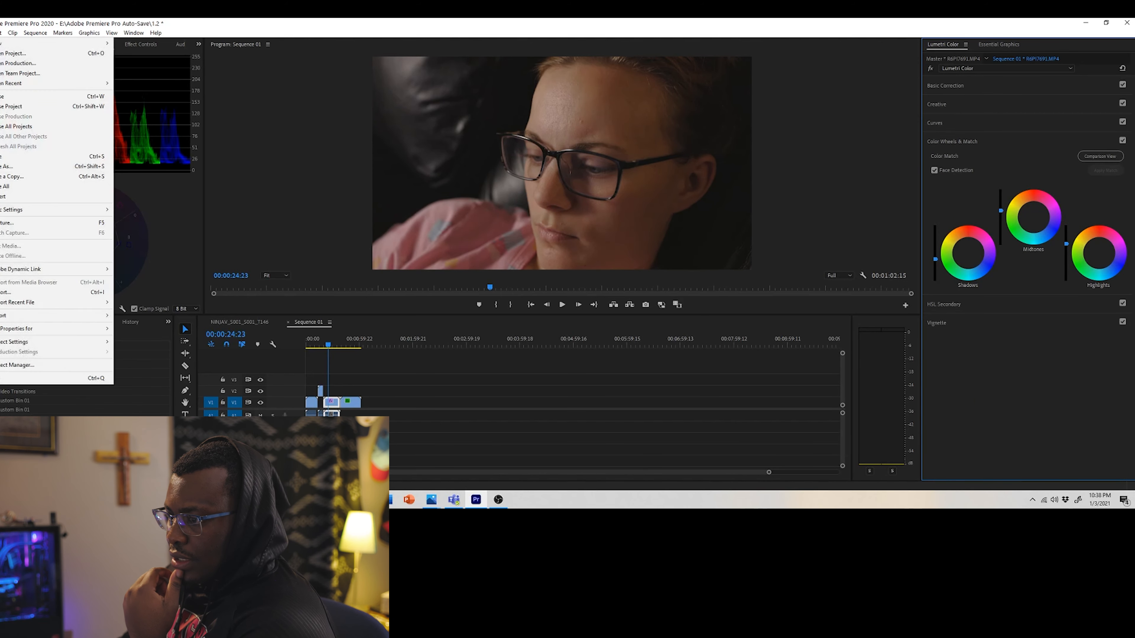
{"action": "left_click", "coordinate": [1, 157]}
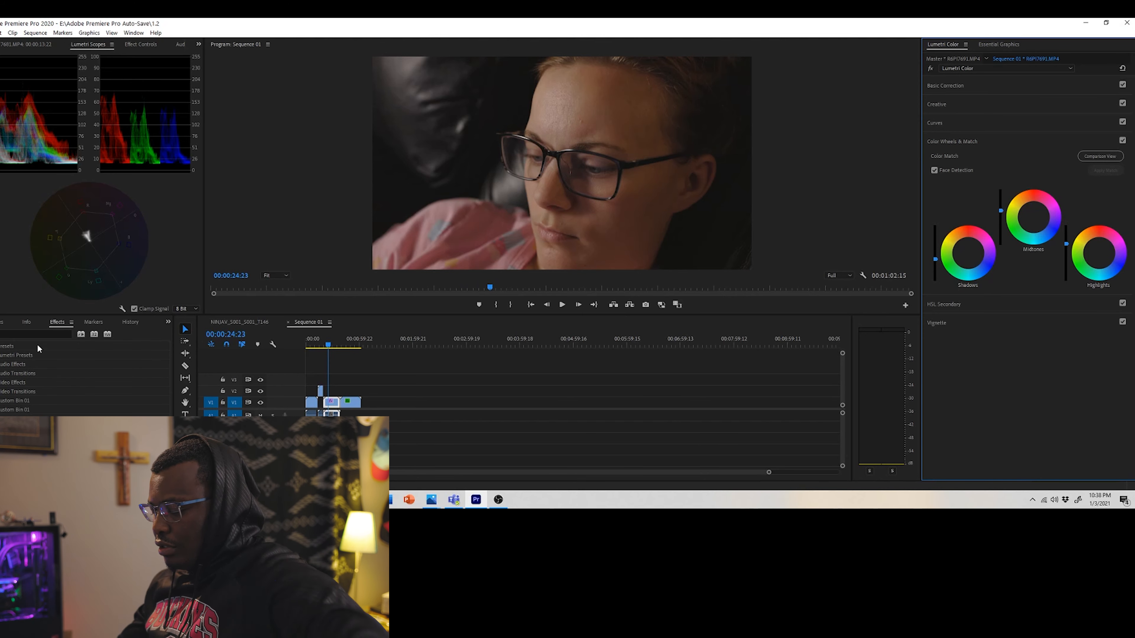
Step: Search the effects for Lumetri Color and add a second instance of it to the V1 clip at 00:00:24:23
{"action": "left_click", "coordinate": [35, 335]}
{"action": "type", "text": "lum"}
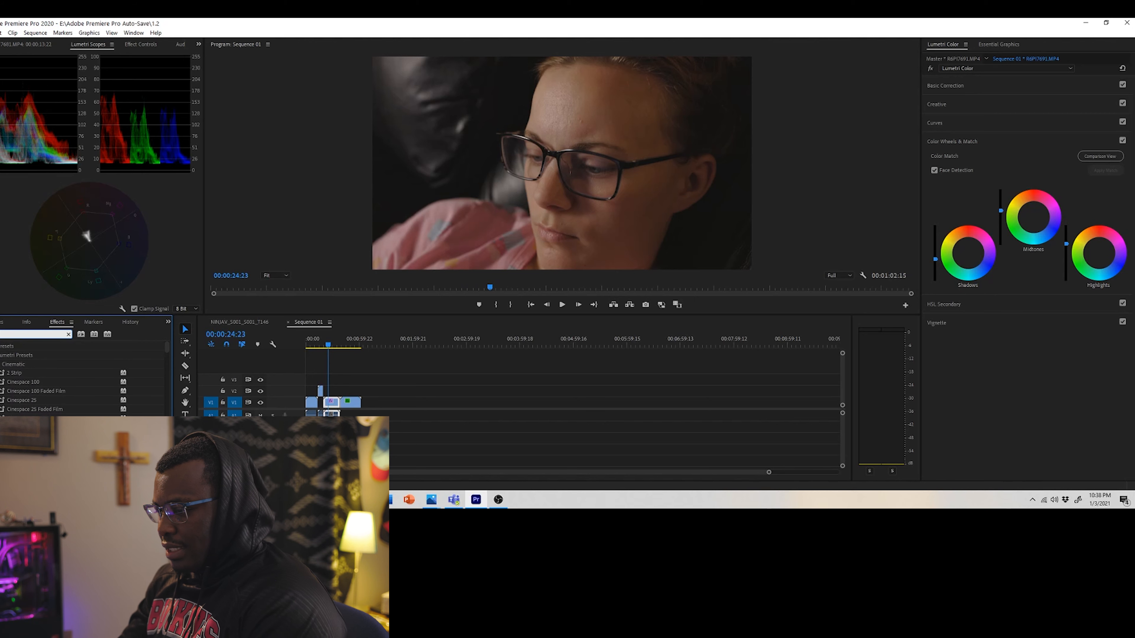
{"action": "type", "text": "etri co"}
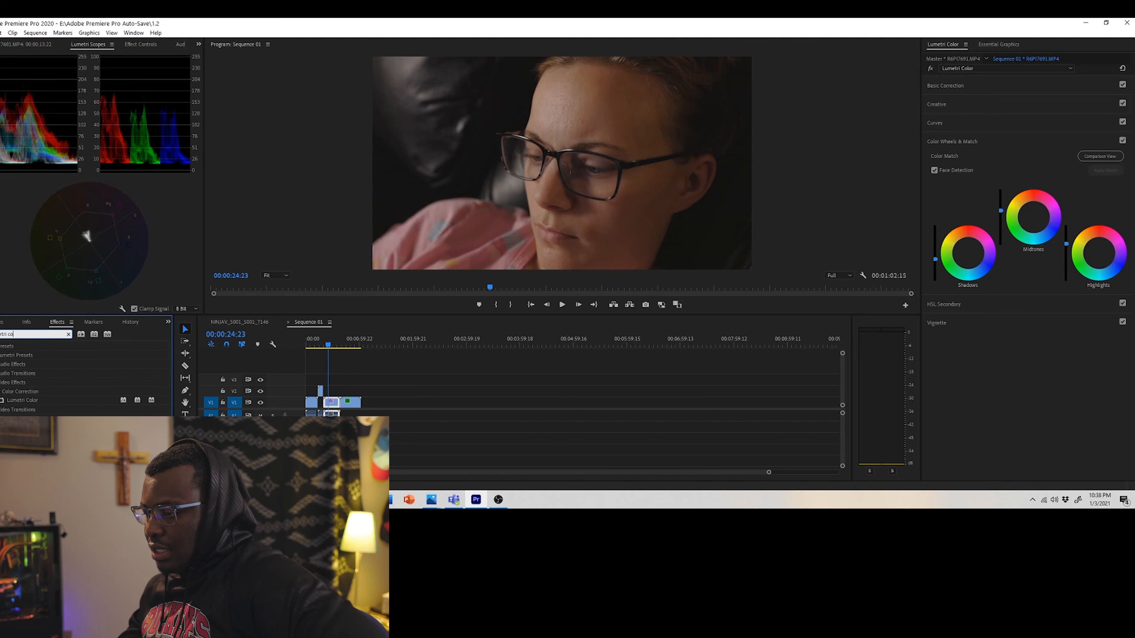
{"action": "left_click_drag", "start_coordinate": [11, 404], "coordinate": [336, 406]}
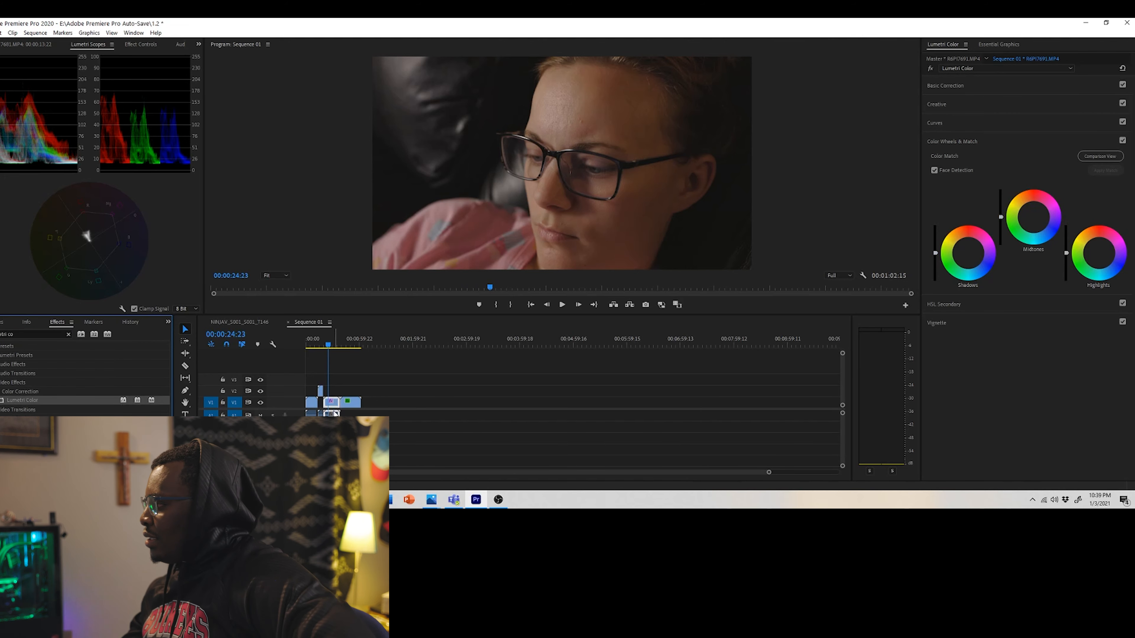
Step: Rename the clip's second Lumetri Color effect as 2
{"action": "left_click", "coordinate": [143, 44]}
{"action": "scroll", "coordinate": [22, 269], "scroll_direction": "down", "scroll_amount": 2}
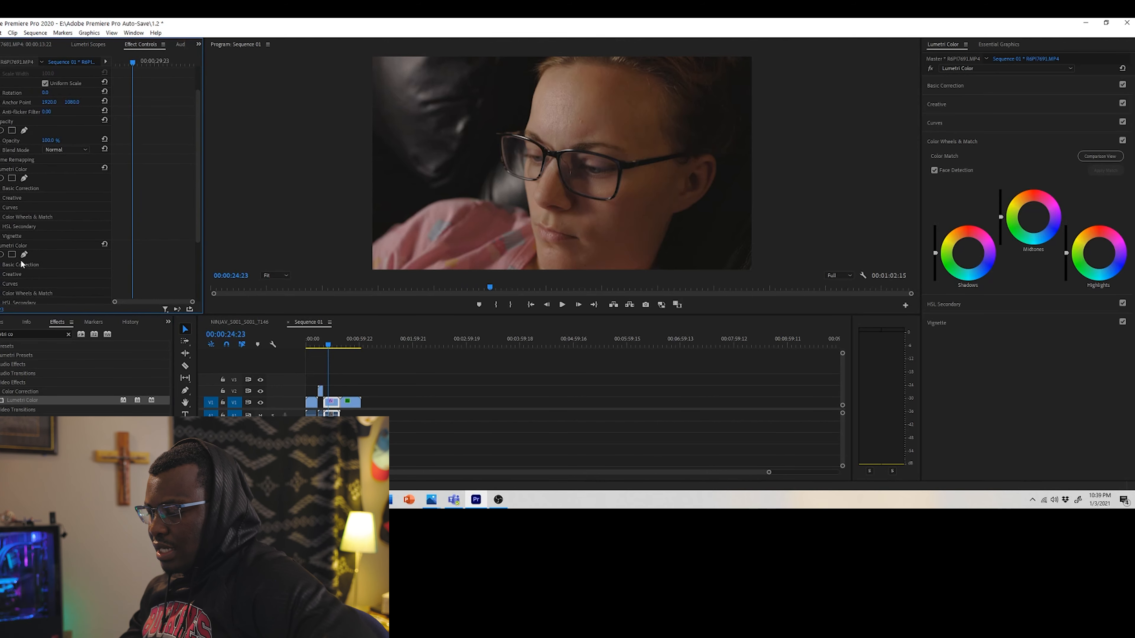
{"action": "right_click", "coordinate": [18, 246]}
{"action": "left_click", "coordinate": [40, 256]}
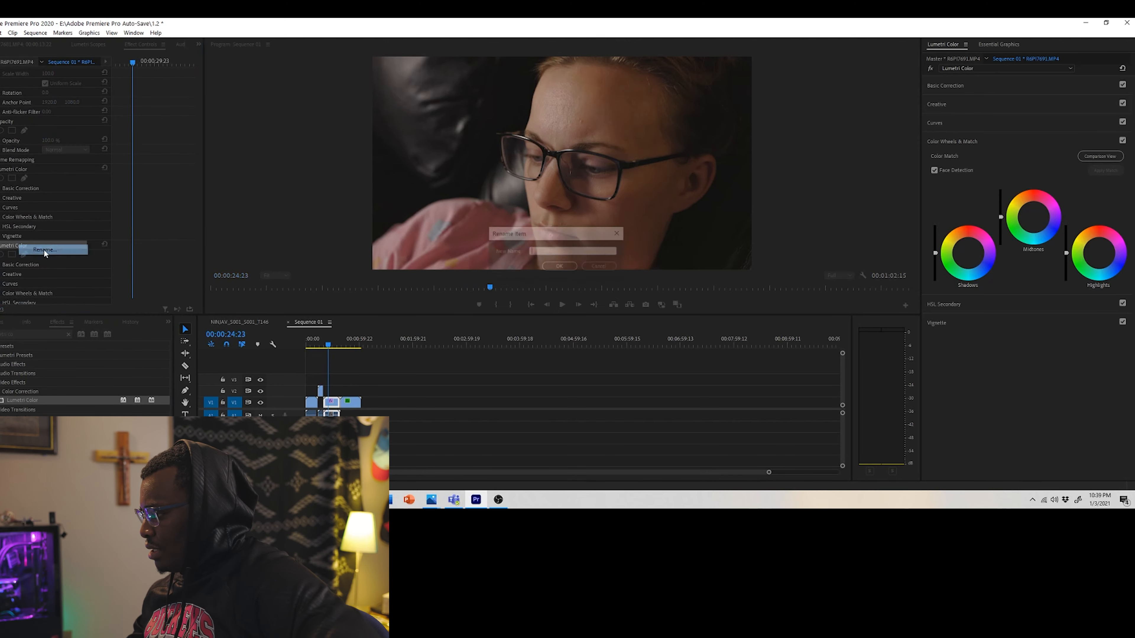
{"action": "type", "text": "2"}
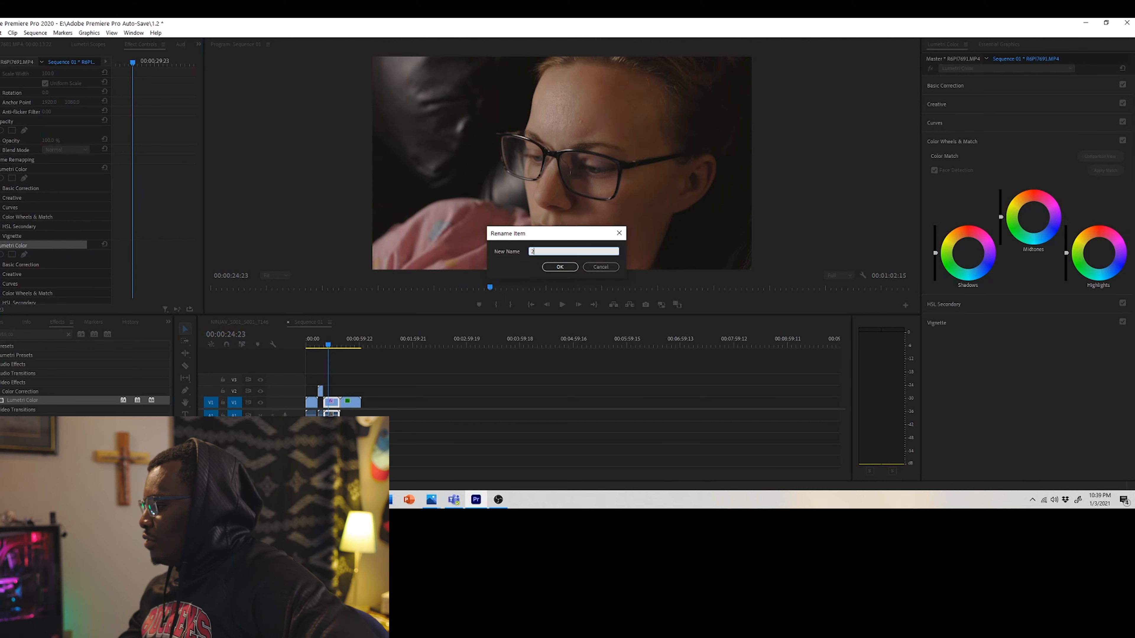
{"action": "left_click", "coordinate": [559, 267]}
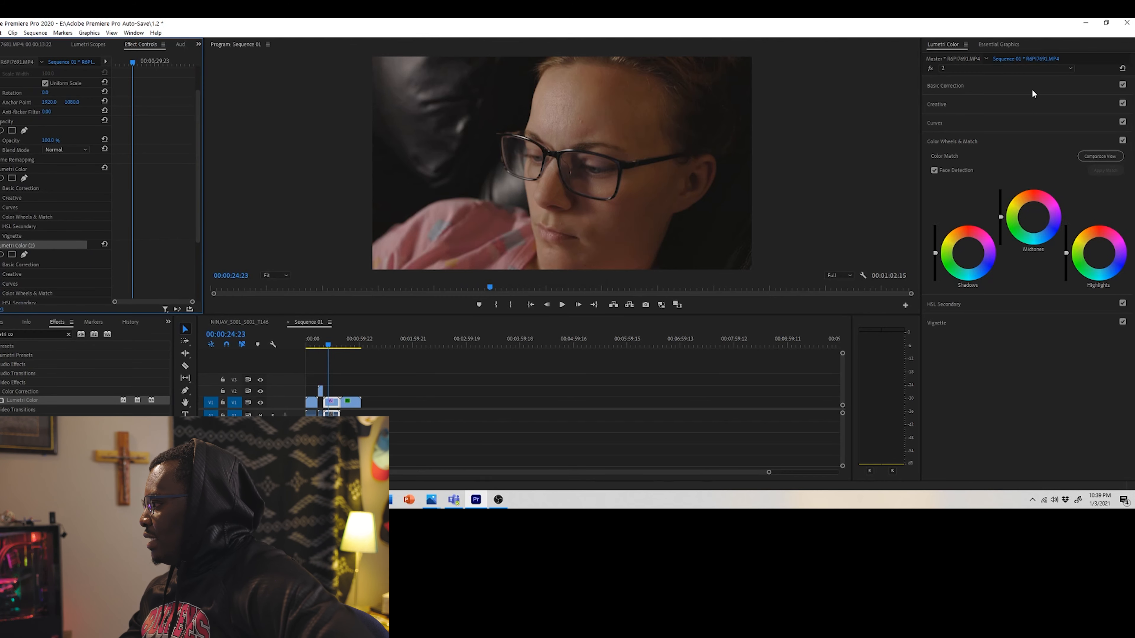
Step: Switch the edited effect from 2 to the first Lumetri Color and back to 2, and open its Curves section
{"action": "left_click", "coordinate": [971, 67]}
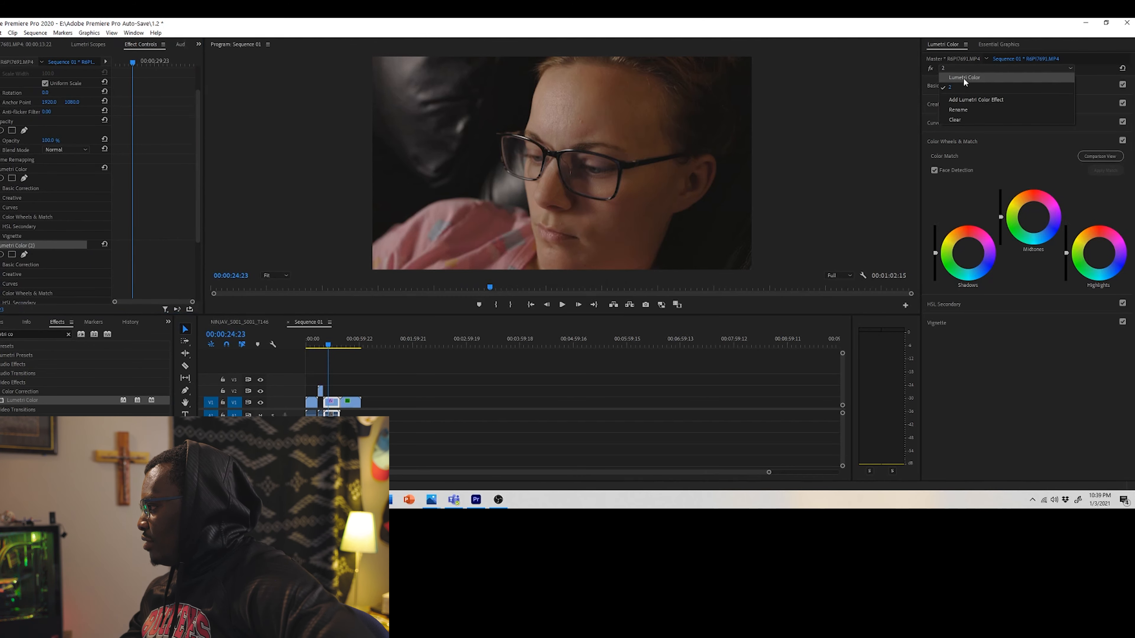
{"action": "left_click", "coordinate": [964, 79]}
{"action": "left_click", "coordinate": [965, 69]}
{"action": "left_click", "coordinate": [959, 86]}
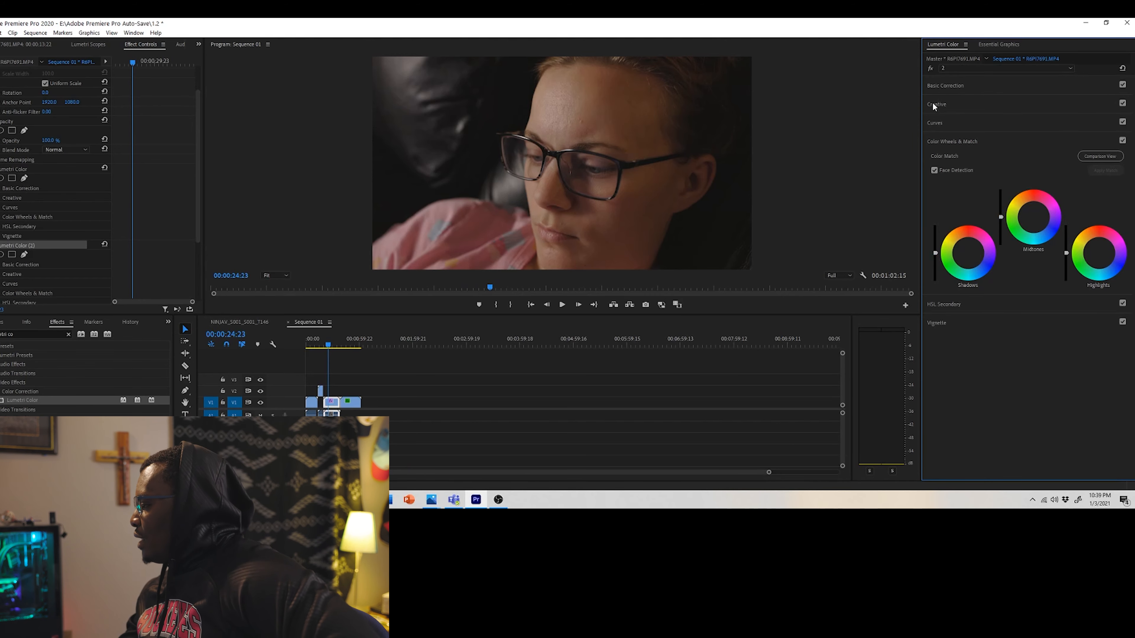
{"action": "left_click", "coordinate": [940, 121]}
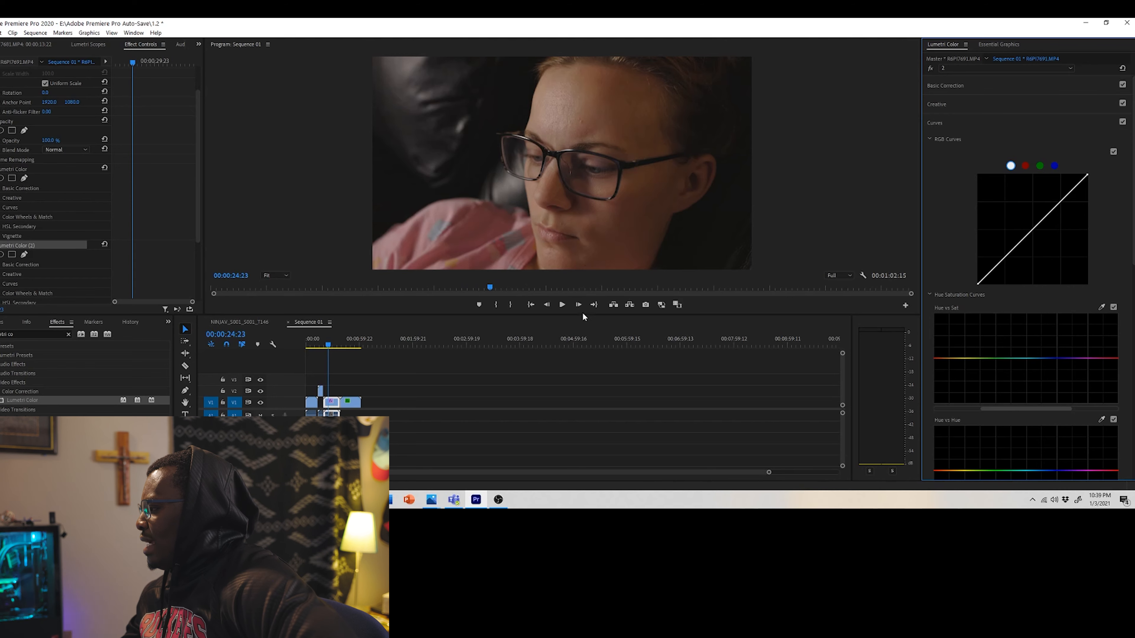
{"action": "scroll", "coordinate": [1095, 297], "scroll_direction": "down", "scroll_amount": 6}
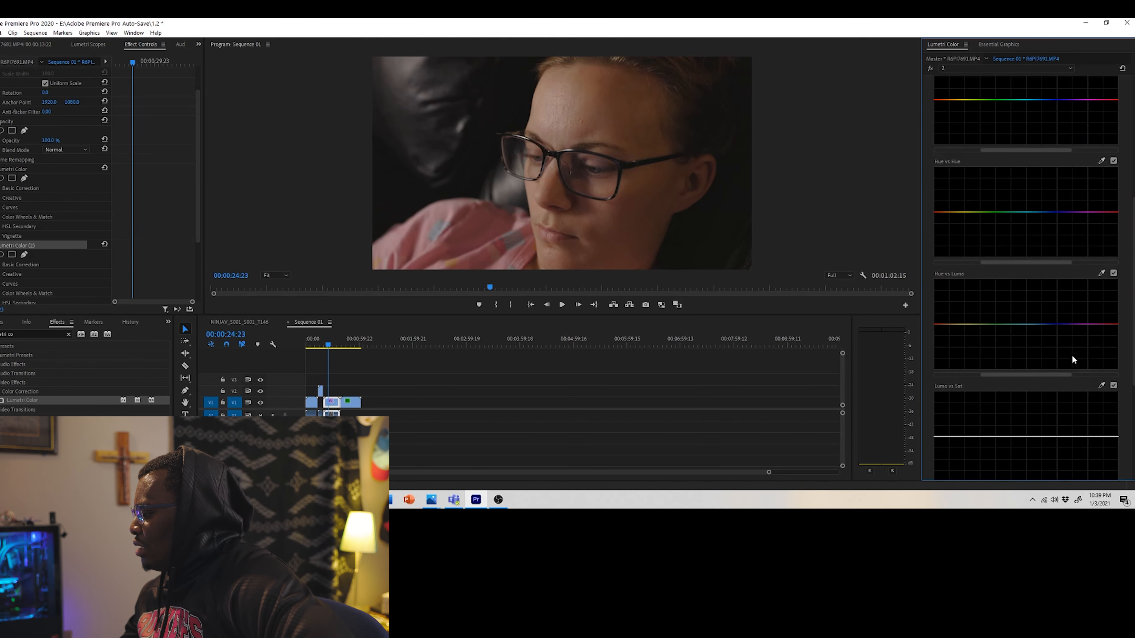
{"action": "scroll", "coordinate": [1070, 360], "scroll_direction": "up", "scroll_amount": 6}
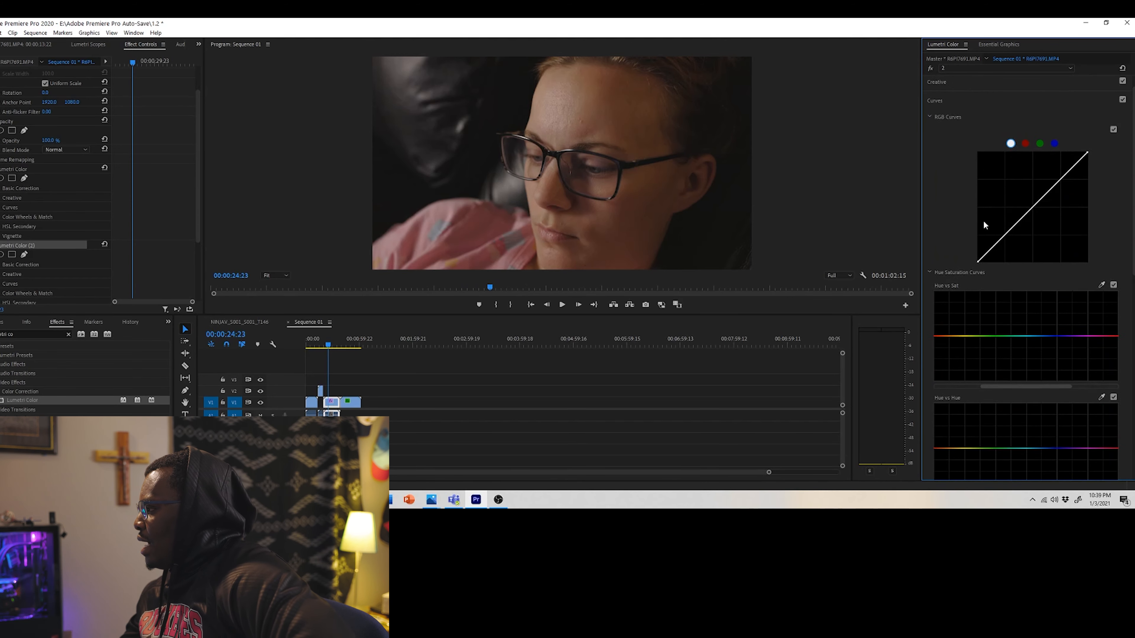
{"action": "scroll", "coordinate": [985, 225], "scroll_direction": "up", "scroll_amount": 1}
Step: Pull the highlight end of the blue RGB curve slightly down, keeping its midtones near neutral
{"action": "left_click", "coordinate": [1055, 167]}
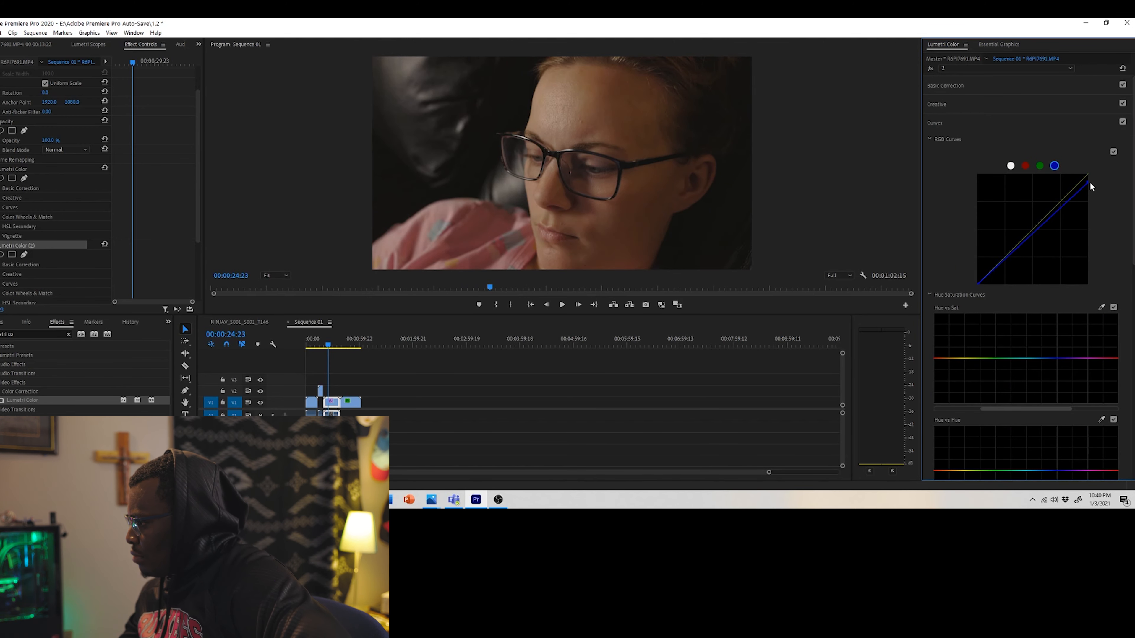
{"action": "left_click_drag", "start_coordinate": [1091, 185], "coordinate": [1094, 164]}
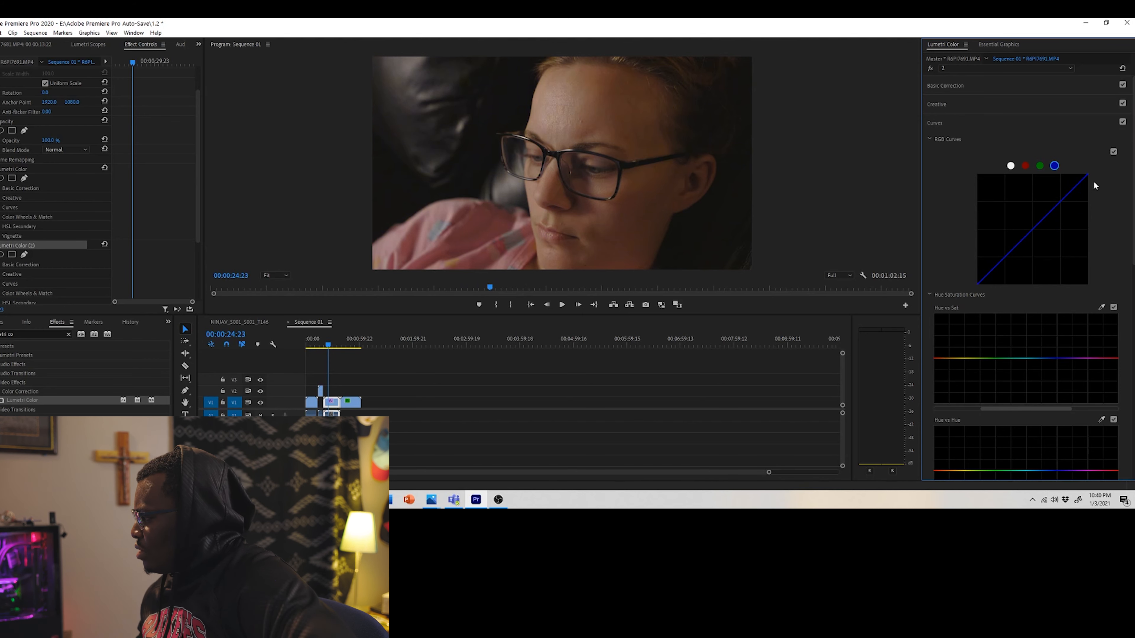
{"action": "left_click_drag", "start_coordinate": [1087, 175], "coordinate": [1089, 161]}
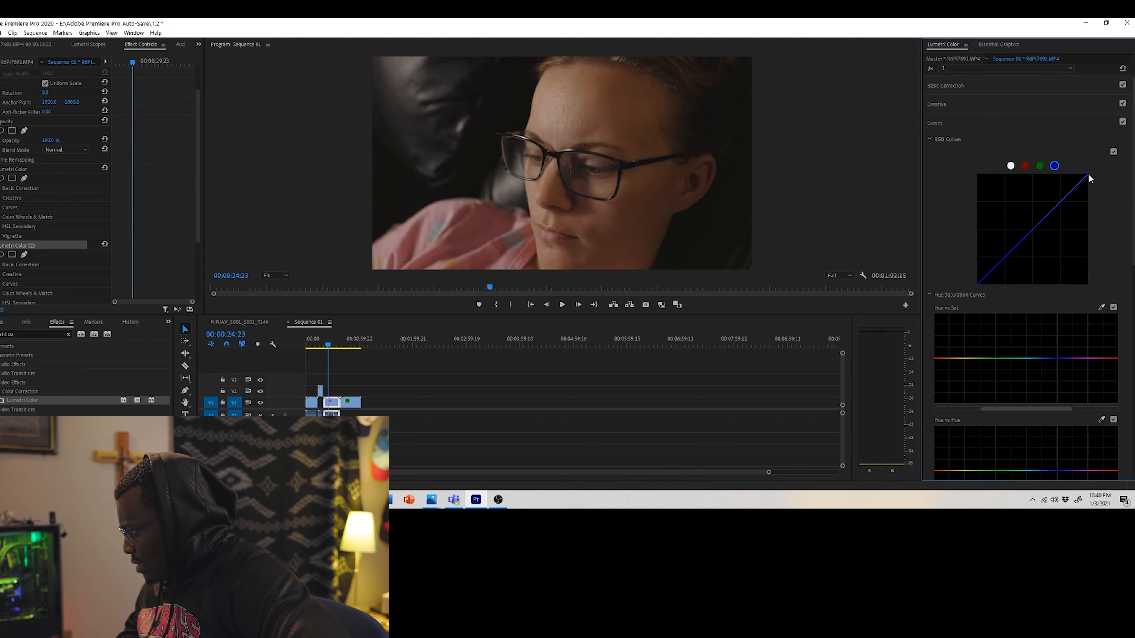
{"action": "left_click_drag", "start_coordinate": [1089, 175], "coordinate": [1090, 178]}
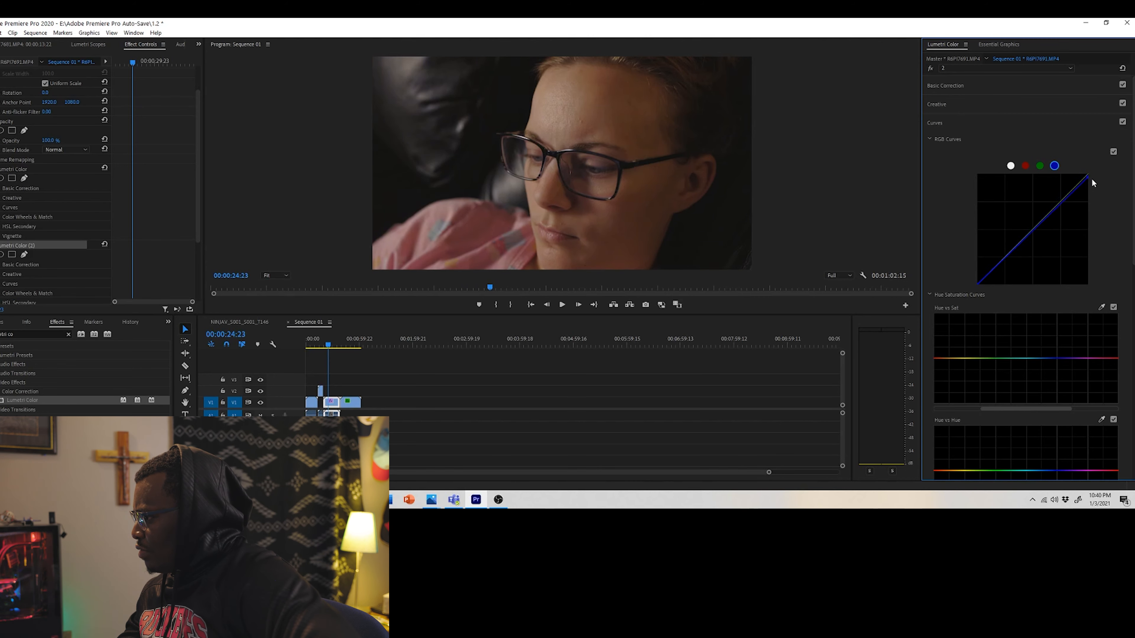
{"action": "left_click_drag", "start_coordinate": [1103, 182], "coordinate": [1129, 182]}
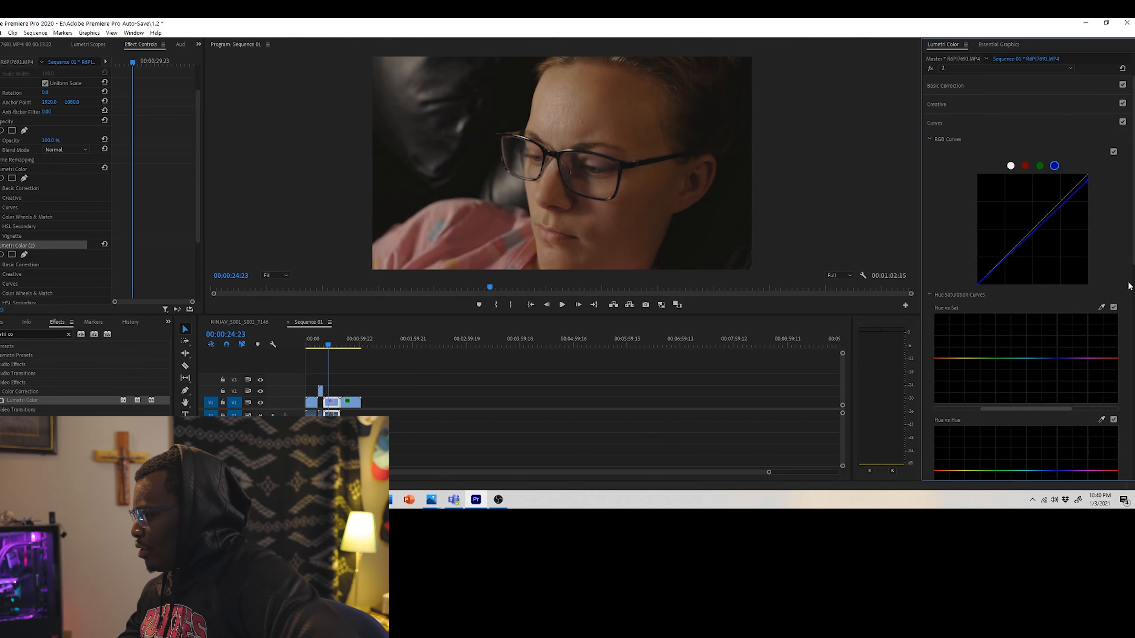
{"action": "mouse_move", "coordinate": [981, 283]}
{"action": "left_mouse_down"}
{"action": "mouse_move", "coordinate": [988, 268]}
{"action": "mouse_move", "coordinate": [983, 281]}
{"action": "left_mouse_up"}
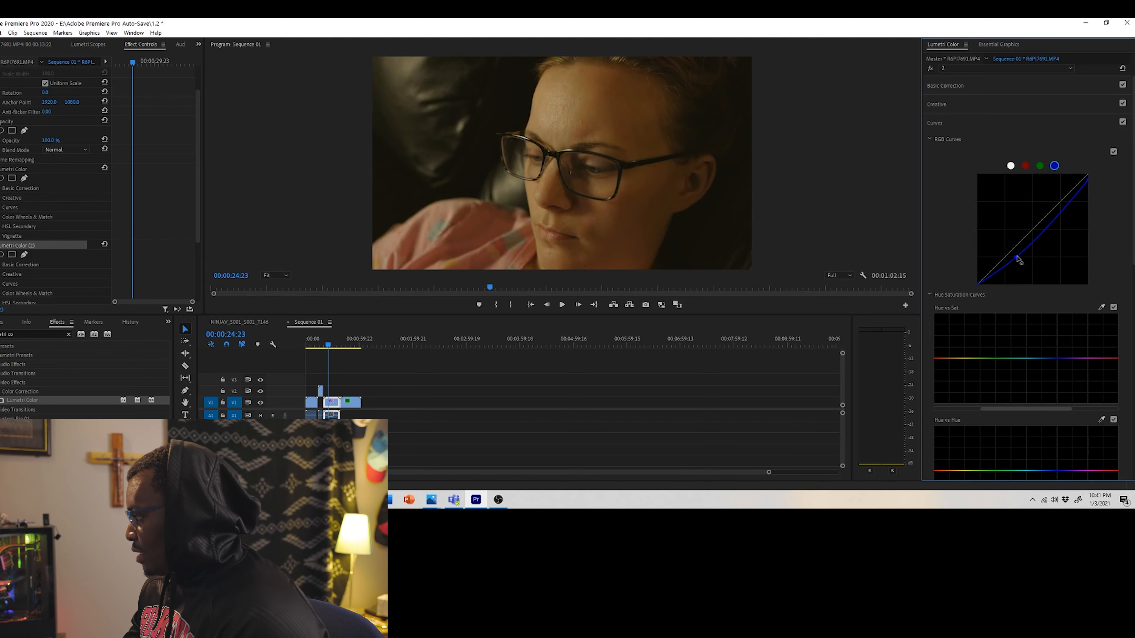
{"action": "left_click_drag", "start_coordinate": [1030, 245], "coordinate": [1032, 233]}
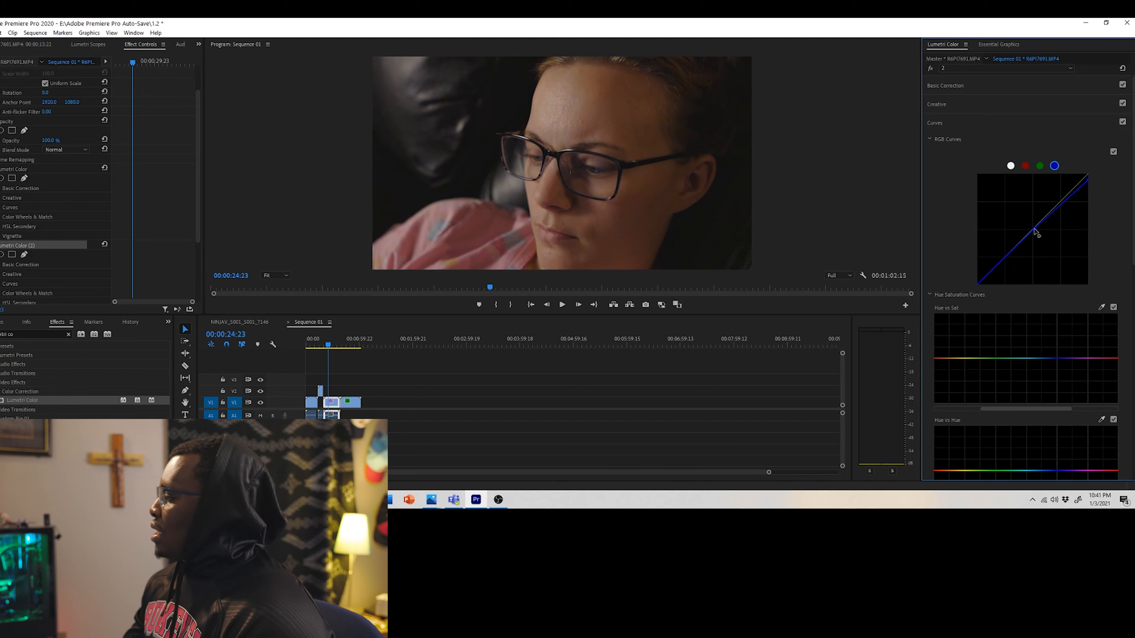
Step: Compare the clip with RGB Curves and the whole Curves section off and on, leaving both on
{"action": "left_click", "coordinate": [1113, 152]}
{"action": "left_click", "coordinate": [1113, 151]}
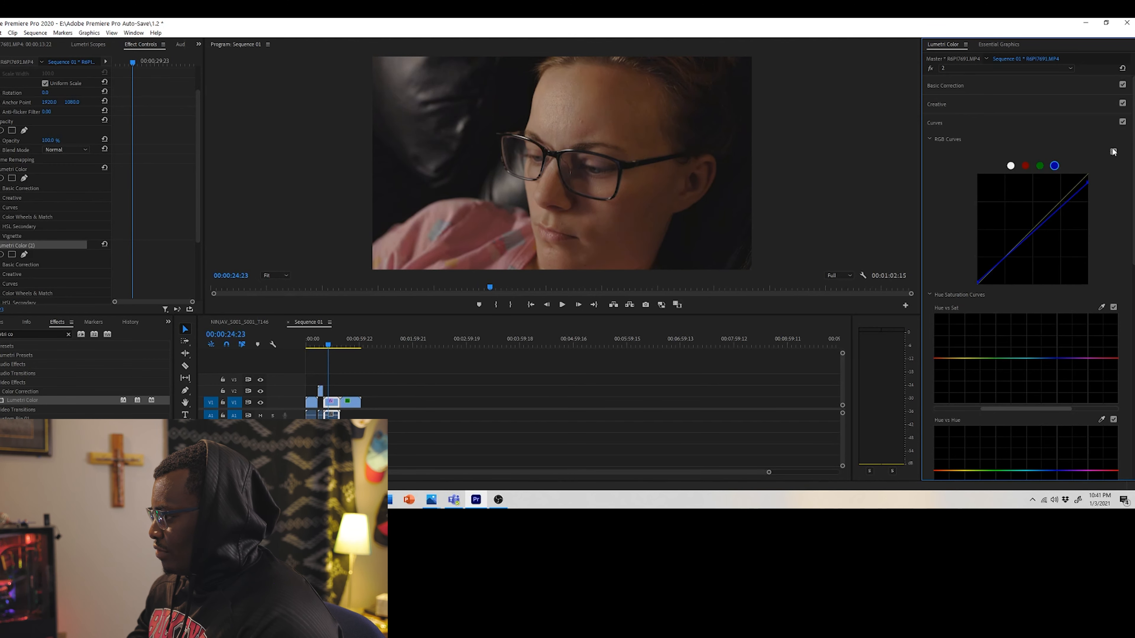
{"action": "left_click", "coordinate": [1121, 122]}
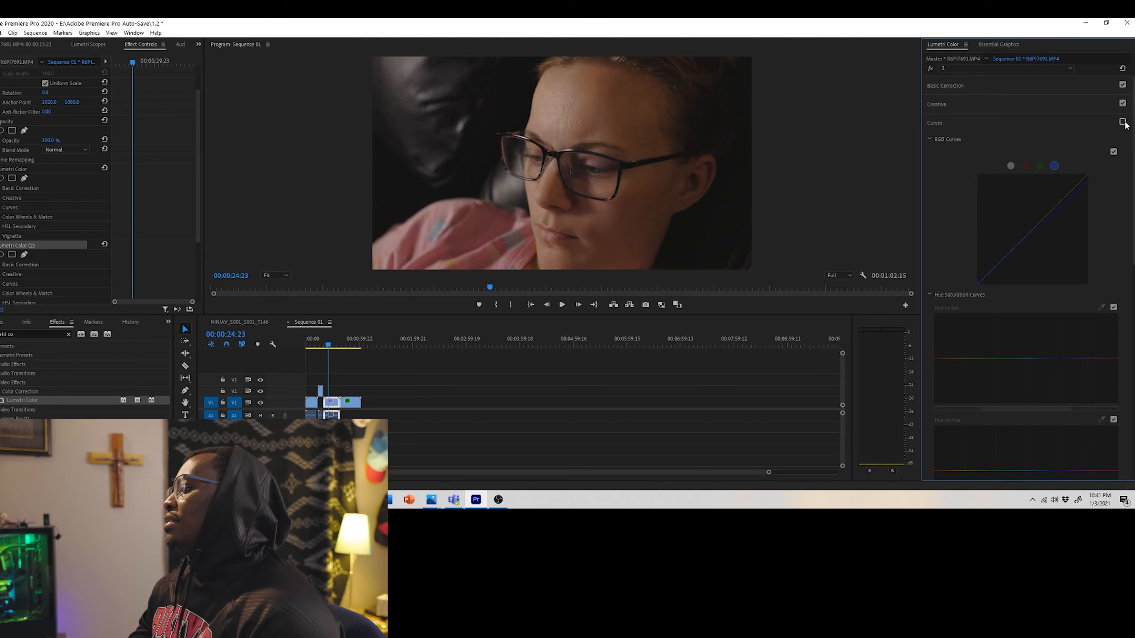
{"action": "left_click", "coordinate": [1123, 122]}
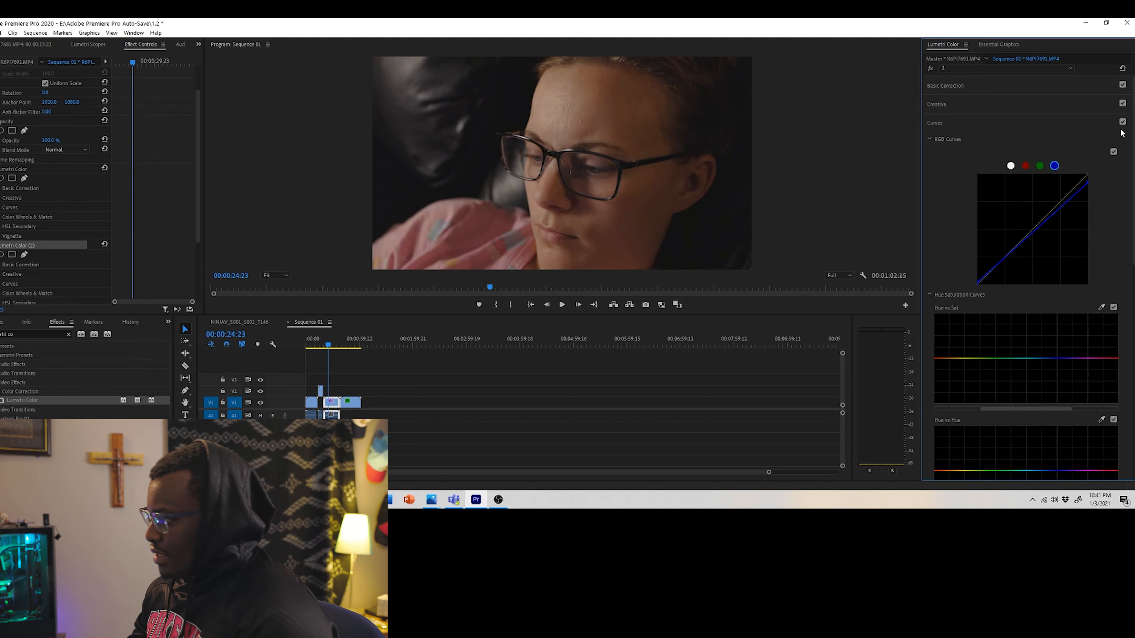
Step: Add a near-neutral midtone point to the green RGB curve and pull the blue curve's midtones slightly down
{"action": "left_click", "coordinate": [1040, 166]}
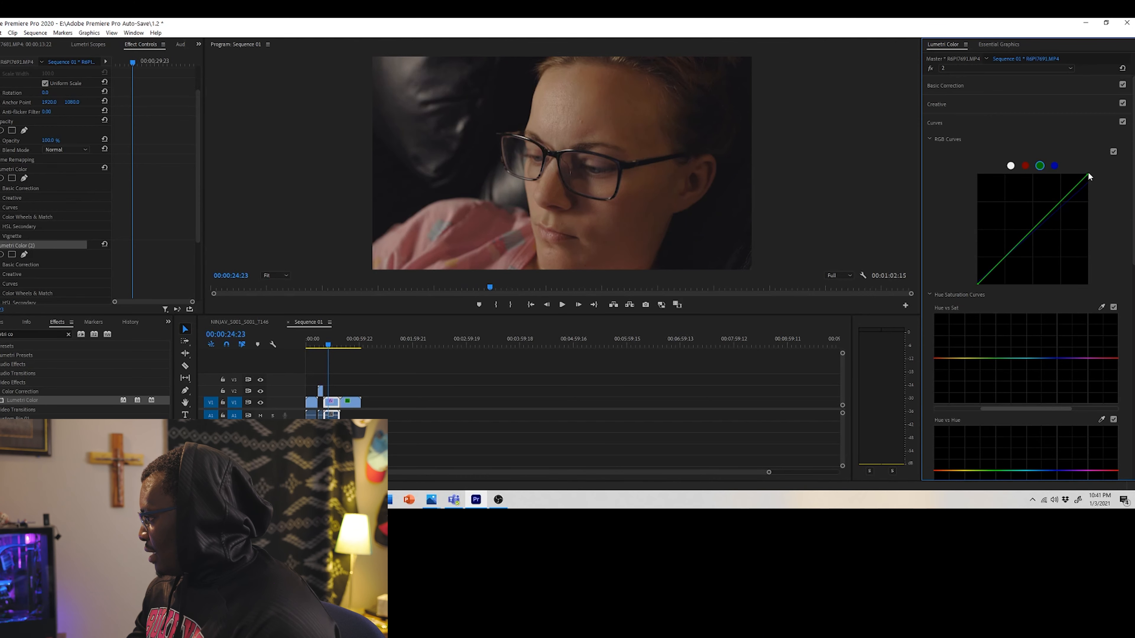
{"action": "left_click_drag", "start_coordinate": [1088, 179], "coordinate": [1088, 174]}
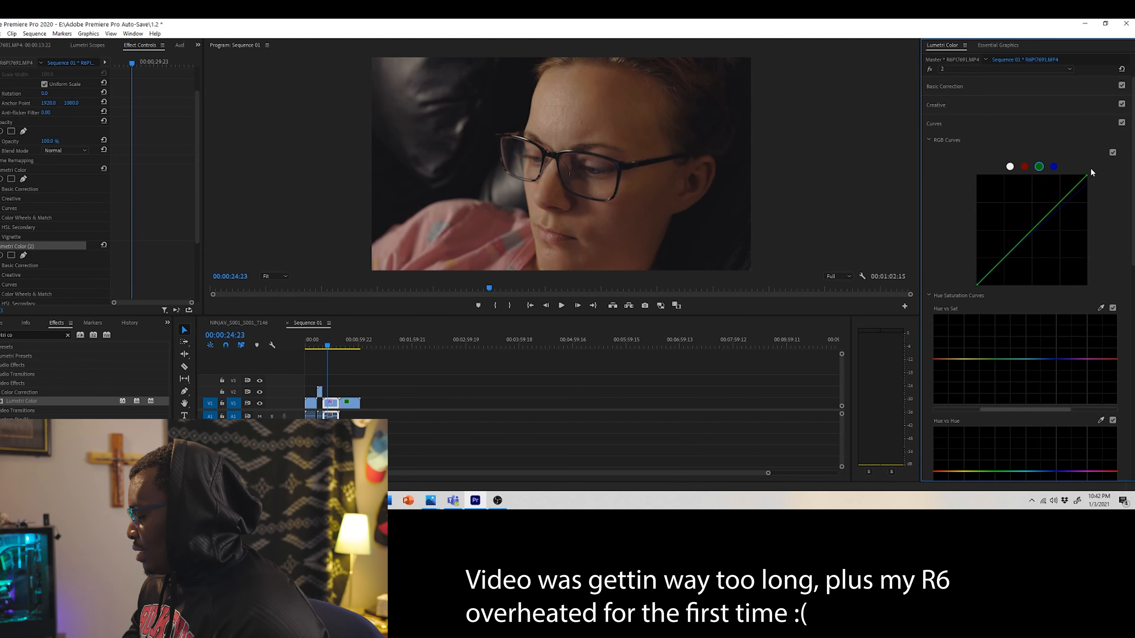
{"action": "left_click_drag", "start_coordinate": [1089, 172], "coordinate": [1082, 173]}
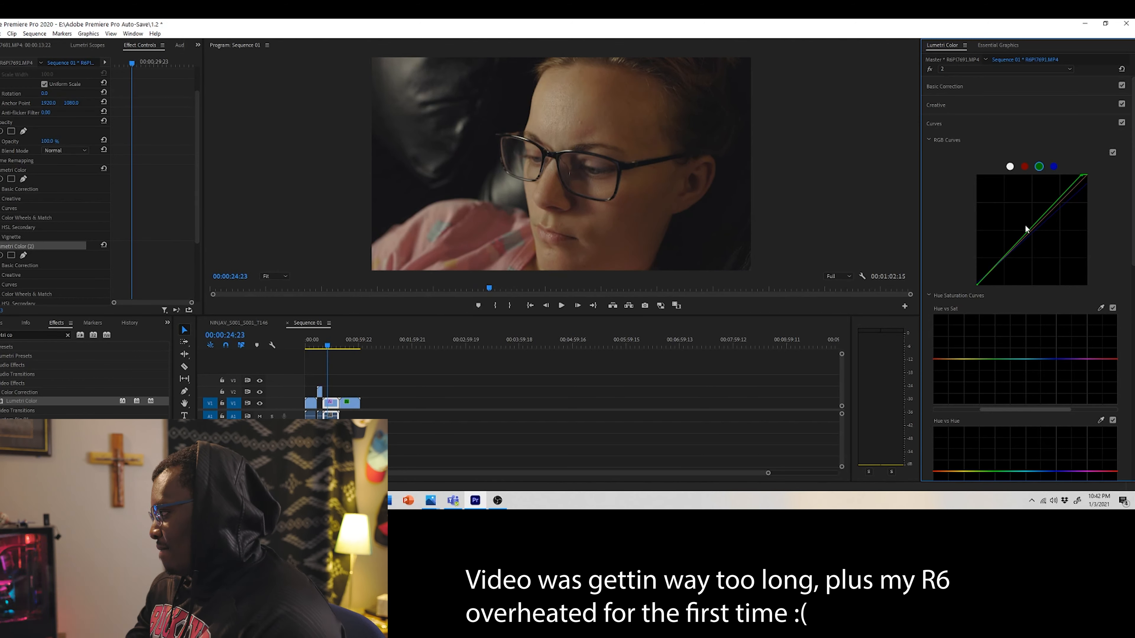
{"action": "left_click_drag", "start_coordinate": [1032, 228], "coordinate": [1031, 232]}
{"action": "left_click", "coordinate": [1053, 167]}
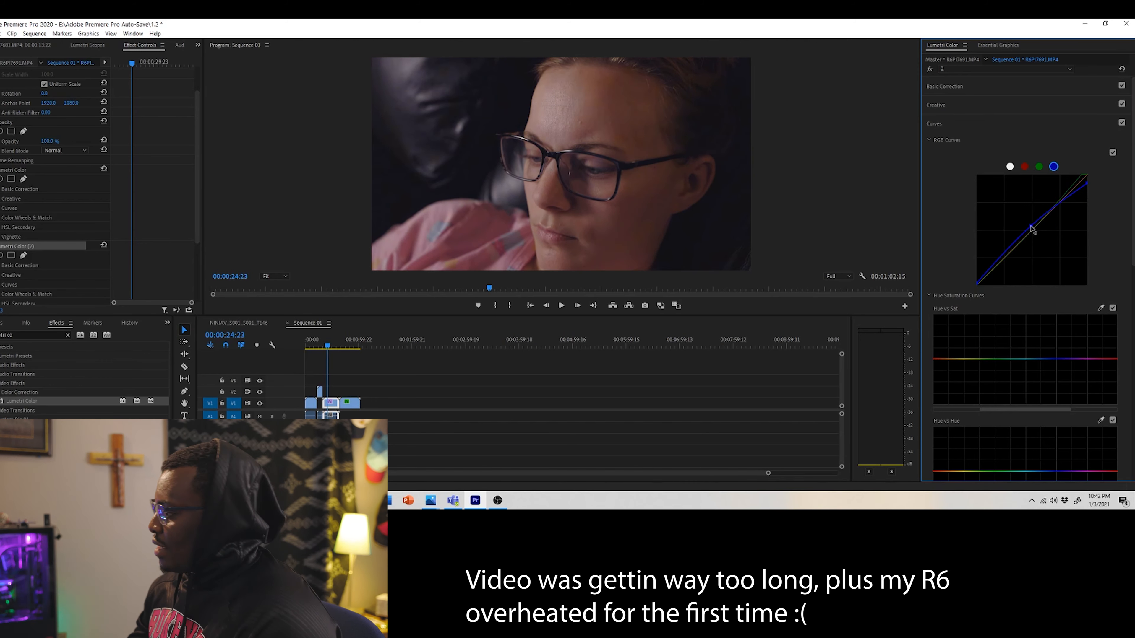
{"action": "left_click_drag", "start_coordinate": [1036, 232], "coordinate": [1033, 234]}
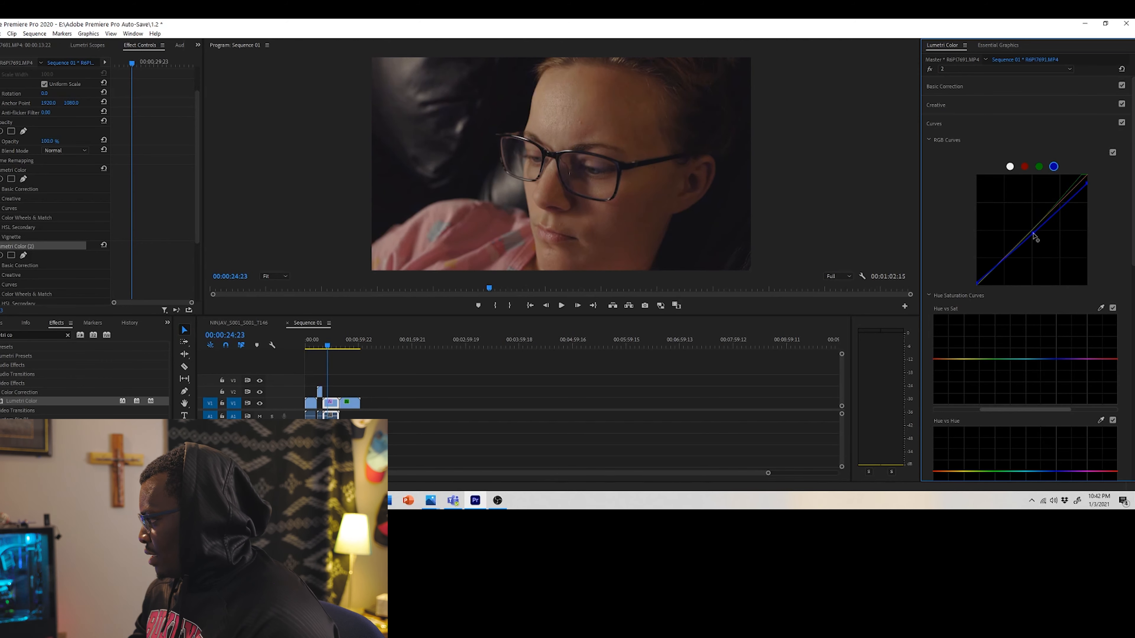
Step: Raise the highlight end and midtone point of the green RGB curve slightly, keeping the shadow end anchored
{"action": "left_click", "coordinate": [1038, 166]}
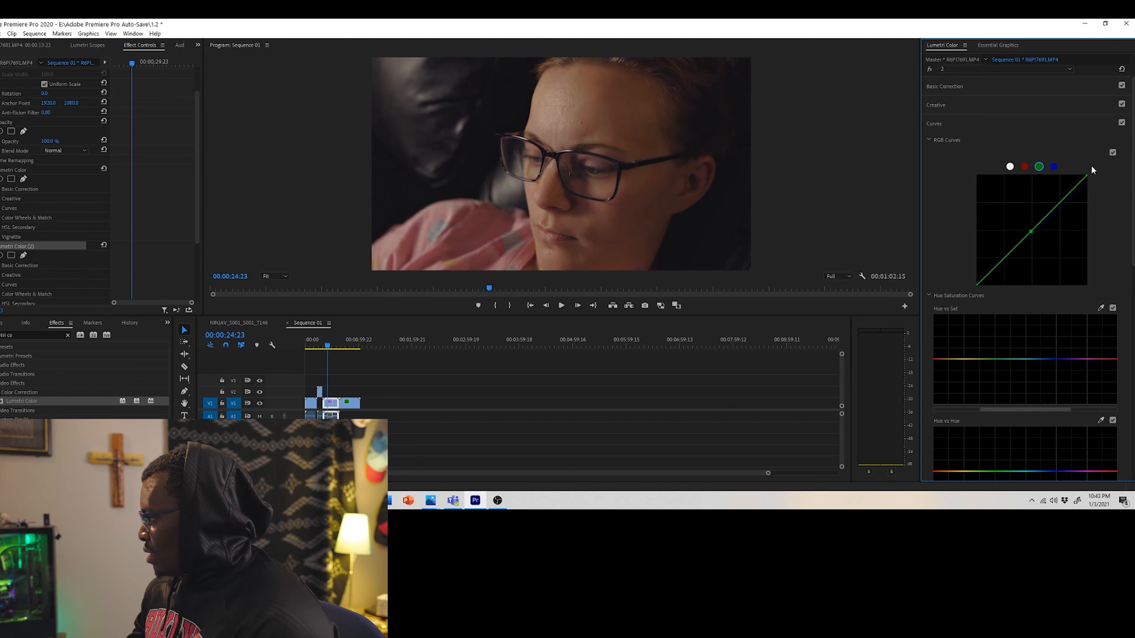
{"action": "mouse_move", "coordinate": [1086, 184]}
{"action": "left_mouse_down"}
{"action": "mouse_move", "coordinate": [1085, 155]}
{"action": "mouse_move", "coordinate": [1104, 178]}
{"action": "left_mouse_up"}
{"action": "left_click_drag", "start_coordinate": [1030, 232], "coordinate": [1030, 231]}
{"action": "mouse_move", "coordinate": [977, 284]}
{"action": "left_mouse_down"}
{"action": "mouse_move", "coordinate": [985, 292]}
{"action": "mouse_move", "coordinate": [957, 285]}
{"action": "left_mouse_up"}
{"action": "left_click_drag", "start_coordinate": [1088, 178], "coordinate": [1089, 169]}
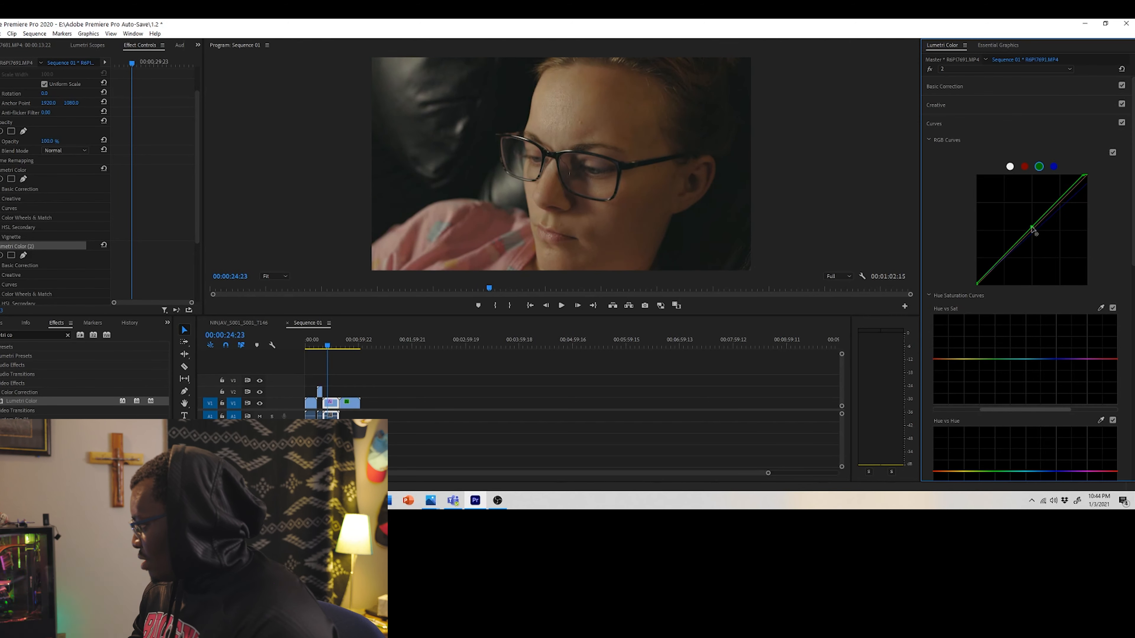
Step: Lower the red RGB curve's shadows and lower midtones, keep its upper midtones near neutral, and save the project
{"action": "left_click", "coordinate": [1024, 166]}
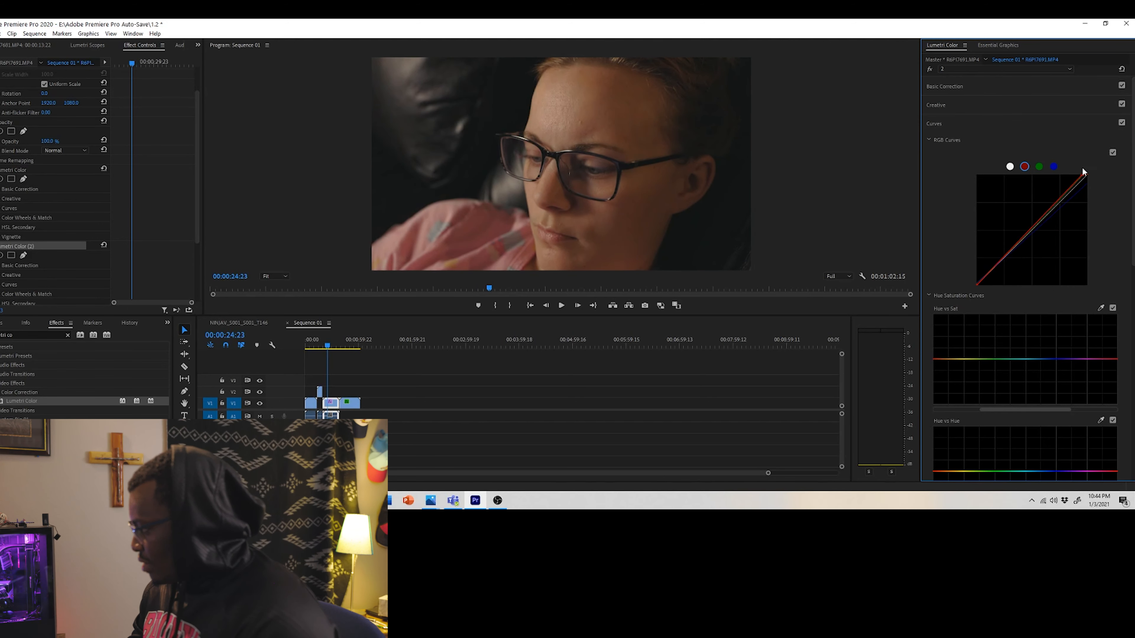
{"action": "mouse_move", "coordinate": [977, 285]}
{"action": "left_mouse_down"}
{"action": "mouse_move", "coordinate": [989, 295]}
{"action": "mouse_move", "coordinate": [960, 273]}
{"action": "mouse_move", "coordinate": [973, 287]}
{"action": "left_mouse_up"}
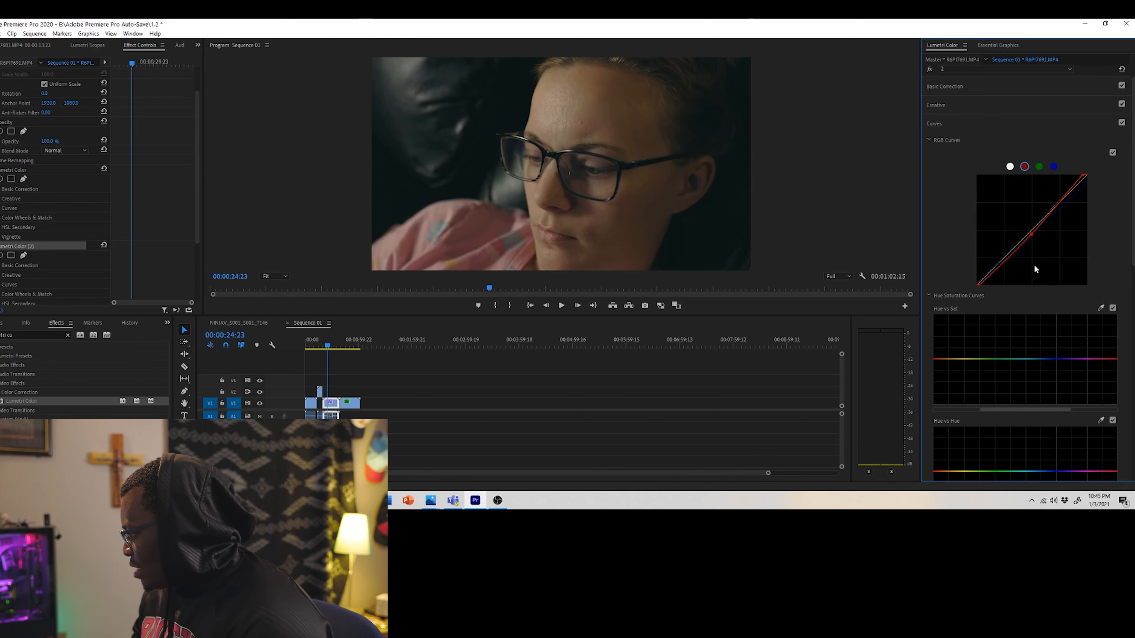
{"action": "left_click", "coordinate": [1122, 124]}
{"action": "left_click", "coordinate": [1122, 123]}
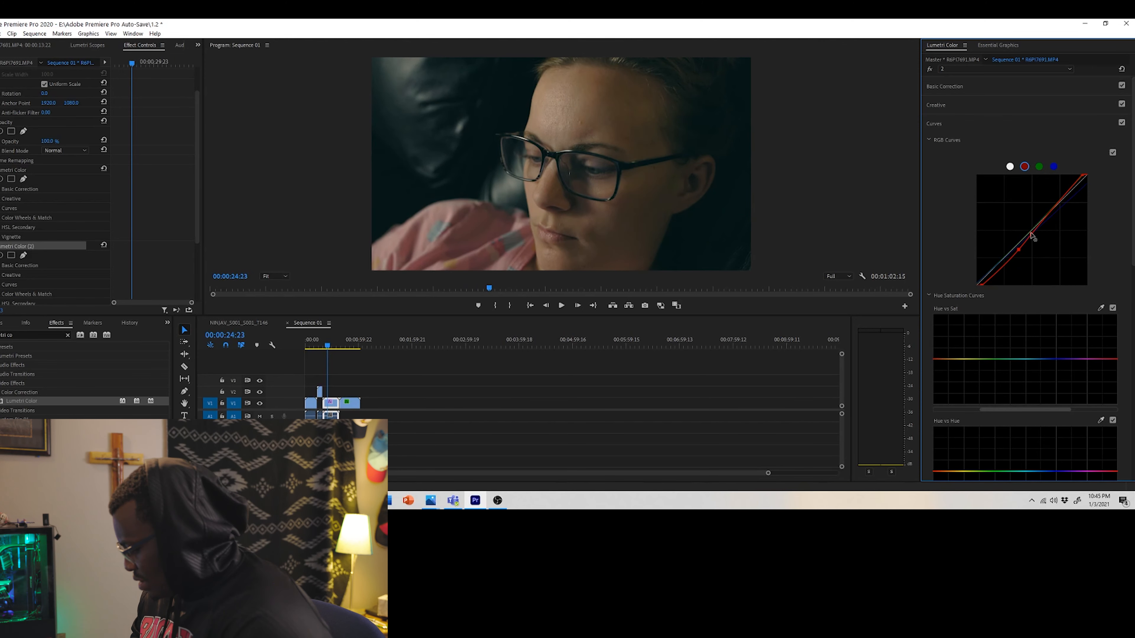
{"action": "left_click", "coordinate": [1039, 228]}
{"action": "key", "text": "ctrl+s"}
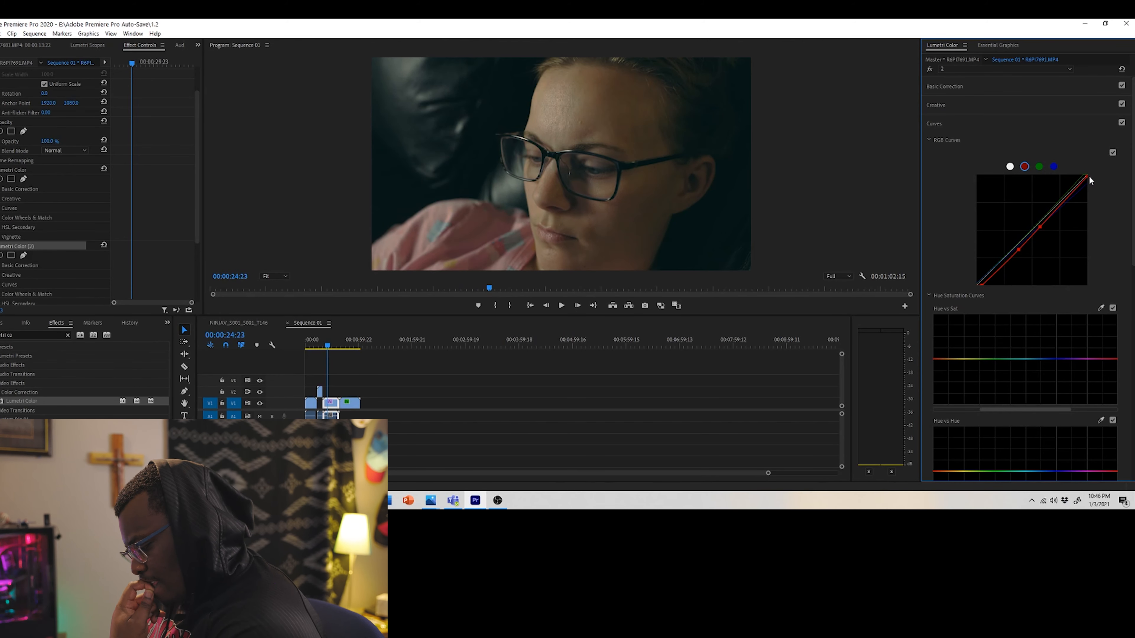
Step: Fine-tune the green RGB curve's shadow end, midtone point and highlight end close to neutral, and save the project
{"action": "left_click", "coordinate": [1039, 166]}
{"action": "mouse_move", "coordinate": [979, 284]}
{"action": "left_mouse_down"}
{"action": "mouse_move", "coordinate": [959, 281]}
{"action": "mouse_move", "coordinate": [970, 285]}
{"action": "left_mouse_up"}
{"action": "left_click_drag", "start_coordinate": [1030, 230], "coordinate": [1031, 231]}
{"action": "left_click_drag", "start_coordinate": [1084, 175], "coordinate": [1084, 170]}
{"action": "left_click", "coordinate": [0, 34]}
{"action": "left_click", "coordinate": [4, 158]}
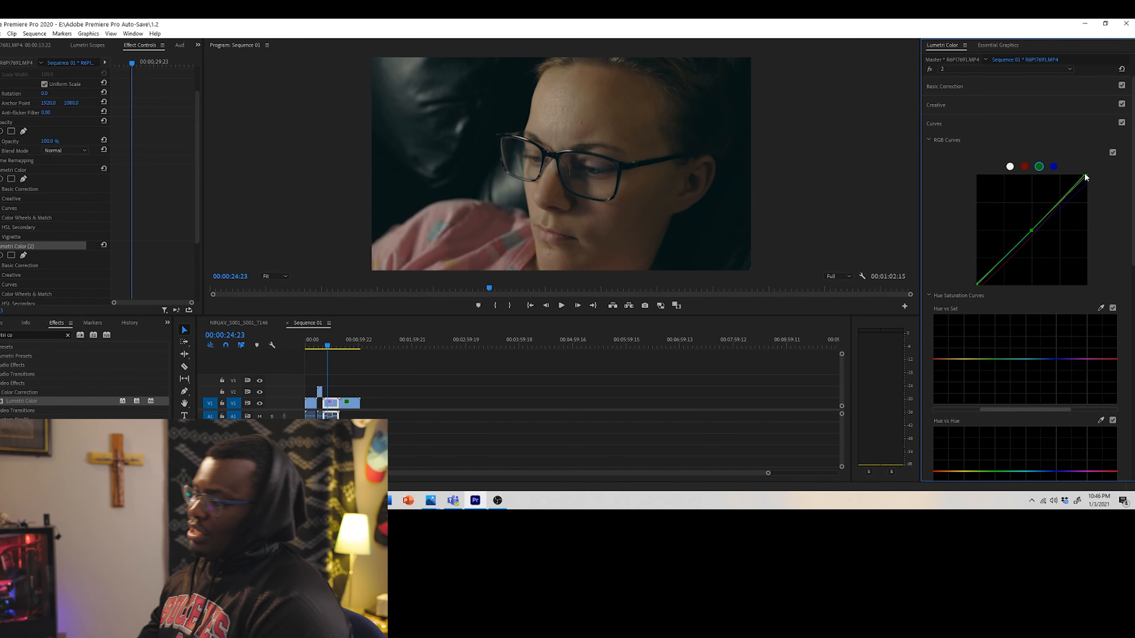
Step: Pull the highlight end of the blue RGB curve further down and push the red curve's highlight end slightly up
{"action": "left_click", "coordinate": [1054, 167]}
{"action": "left_click_drag", "start_coordinate": [1087, 175], "coordinate": [1087, 189]}
{"action": "left_click_drag", "start_coordinate": [1036, 233], "coordinate": [1038, 232]}
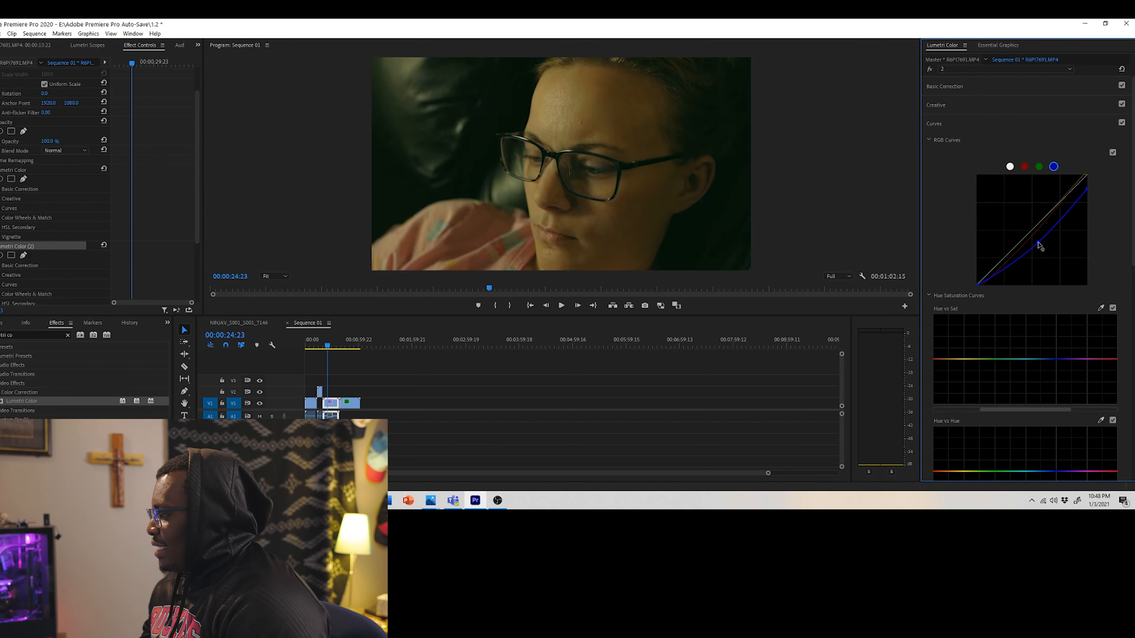
{"action": "left_click", "coordinate": [1025, 166]}
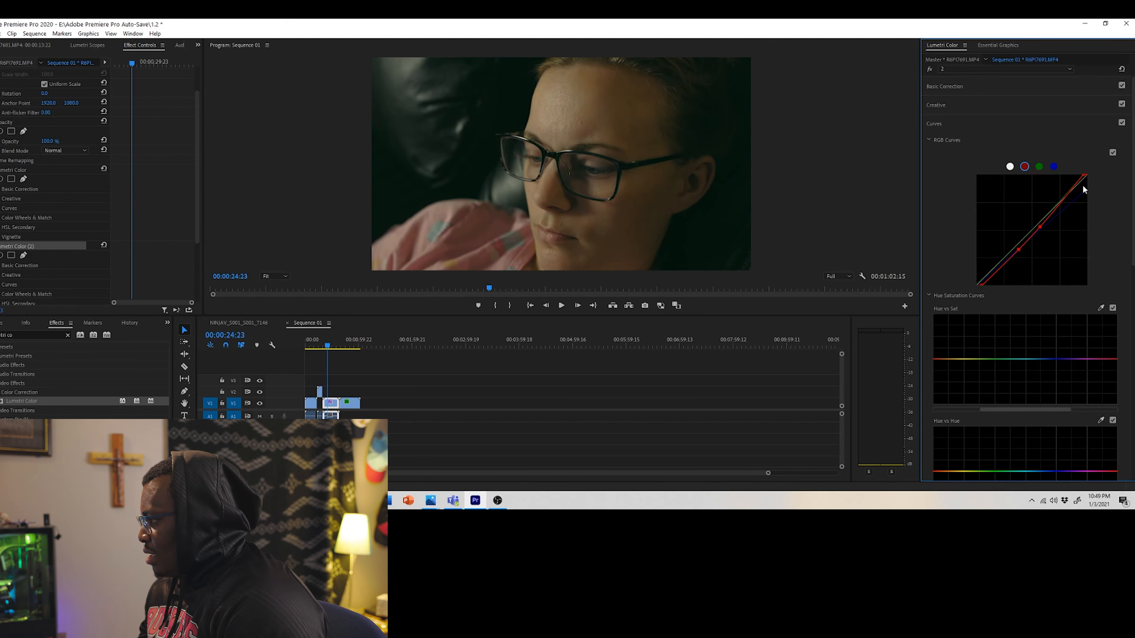
Step: Turn the Curves adjustments of the second Lumetri effect off and back on to compare the shot with and without them
{"action": "left_click", "coordinate": [930, 140]}
{"action": "left_click", "coordinate": [1123, 129]}
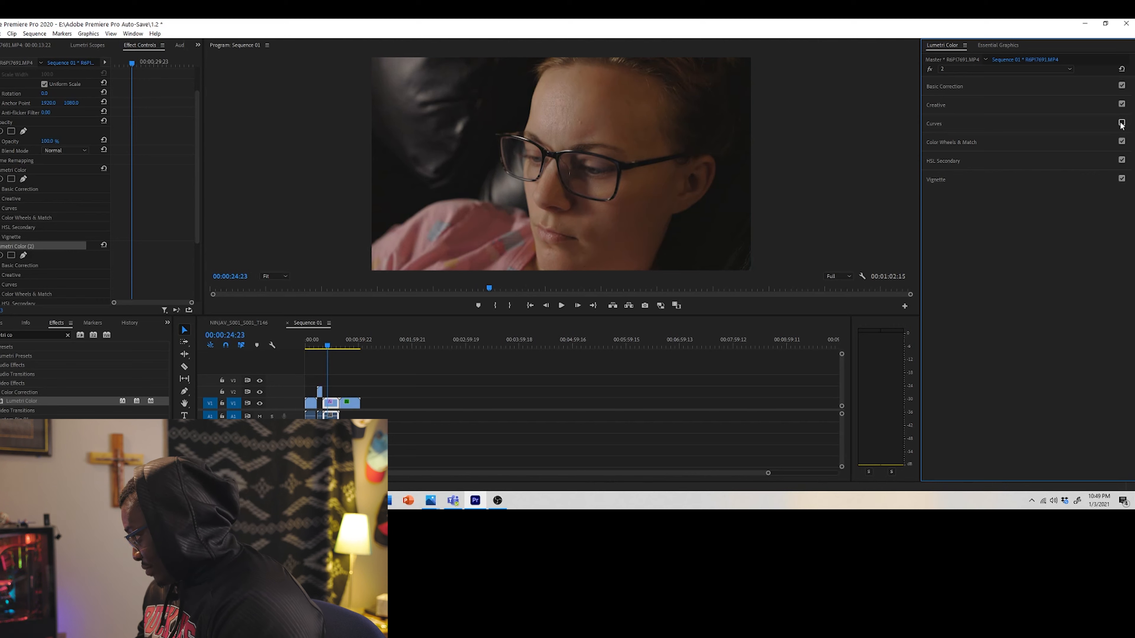
{"action": "left_click", "coordinate": [943, 124]}
{"action": "left_click", "coordinate": [1100, 166]}
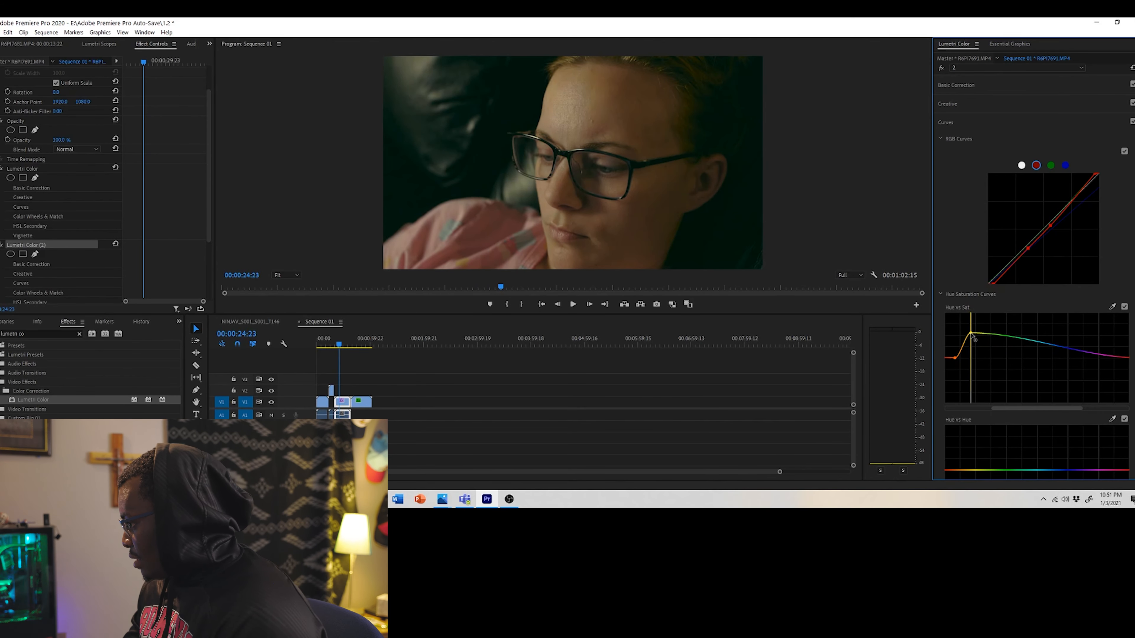
Step: Shape the Hue vs Sat curve to boost yellow and cyan-to-blue saturation, anchoring red, green and violet at neutral, and save the project
{"action": "left_click_drag", "start_coordinate": [955, 359], "coordinate": [1057, 331]}
{"action": "double_click", "coordinate": [954, 360]}
{"action": "left_click", "coordinate": [956, 358]}
{"action": "left_click", "coordinate": [1036, 358]}
{"action": "left_click", "coordinate": [0, 32]}
{"action": "left_click", "coordinate": [4, 161]}
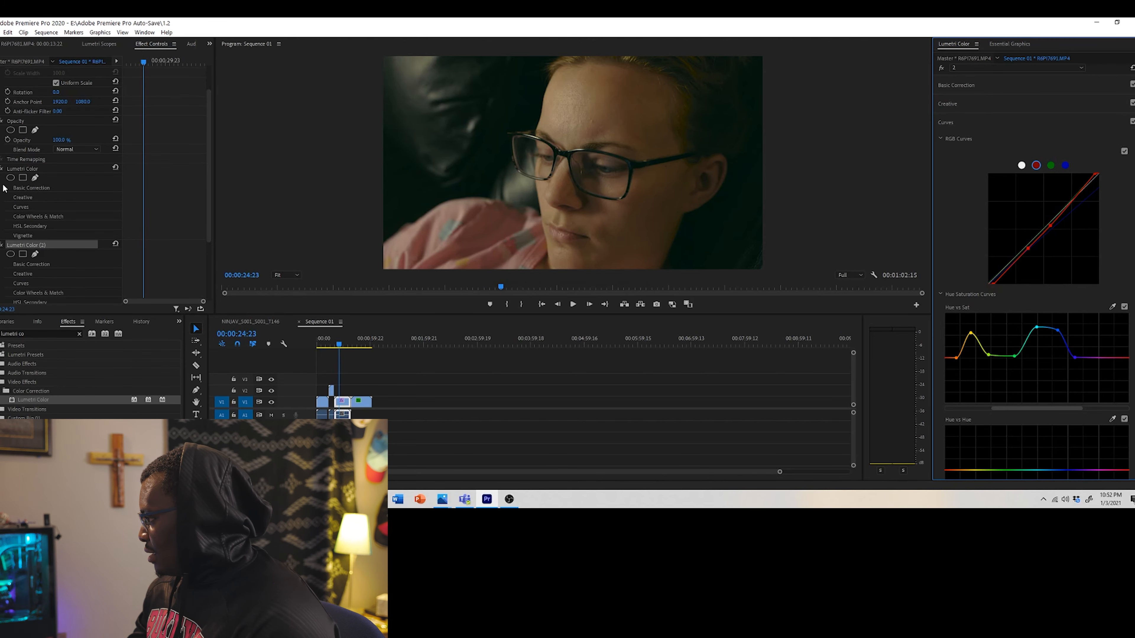
Step: Shape the Hue vs Hue curve with a slight rise in the orange-yellow range and a slight dip in the cyan-blue range
{"action": "scroll", "coordinate": [1051, 418], "scroll_direction": "down", "scroll_amount": 2}
{"action": "left_click_drag", "start_coordinate": [1040, 398], "coordinate": [1047, 392]}
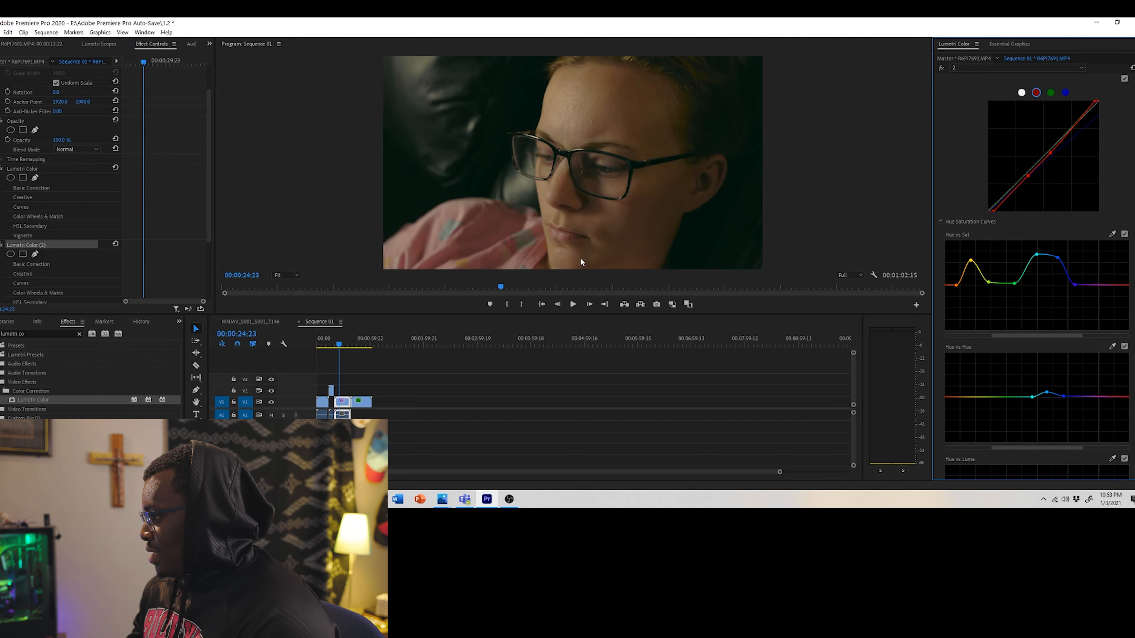
{"action": "double_click", "coordinate": [981, 411]}
{"action": "left_click", "coordinate": [956, 398]}
{"action": "left_click", "coordinate": [985, 398]}
{"action": "mouse_move", "coordinate": [972, 397]}
{"action": "left_mouse_down"}
{"action": "mouse_move", "coordinate": [968, 419]}
{"action": "mouse_move", "coordinate": [970, 396]}
{"action": "left_mouse_up"}
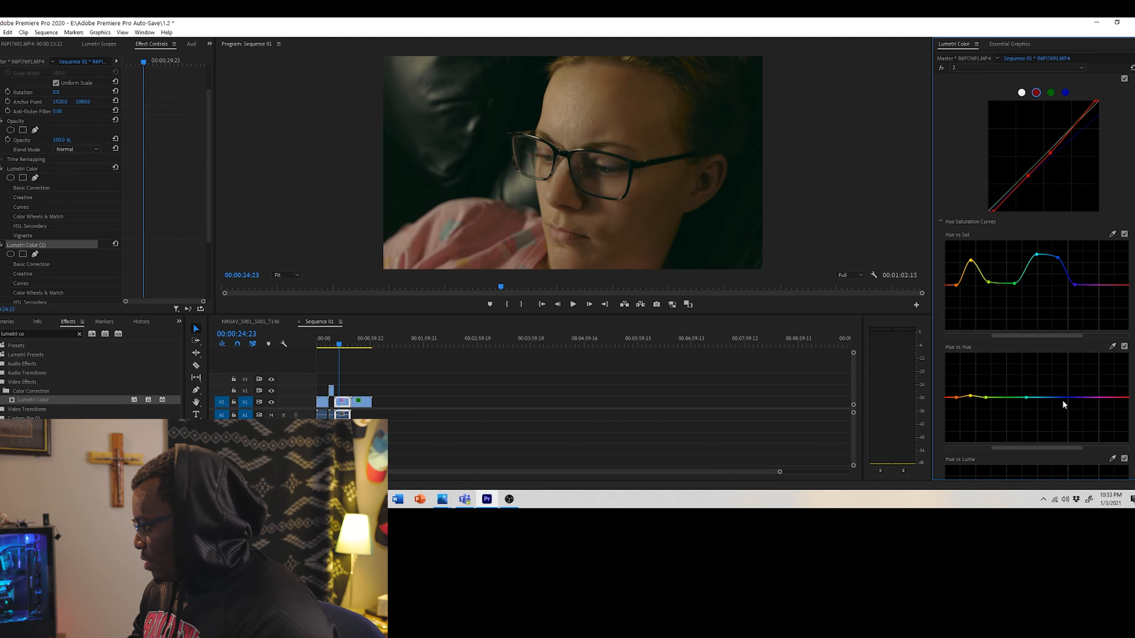
{"action": "left_click_drag", "start_coordinate": [1047, 399], "coordinate": [1046, 401]}
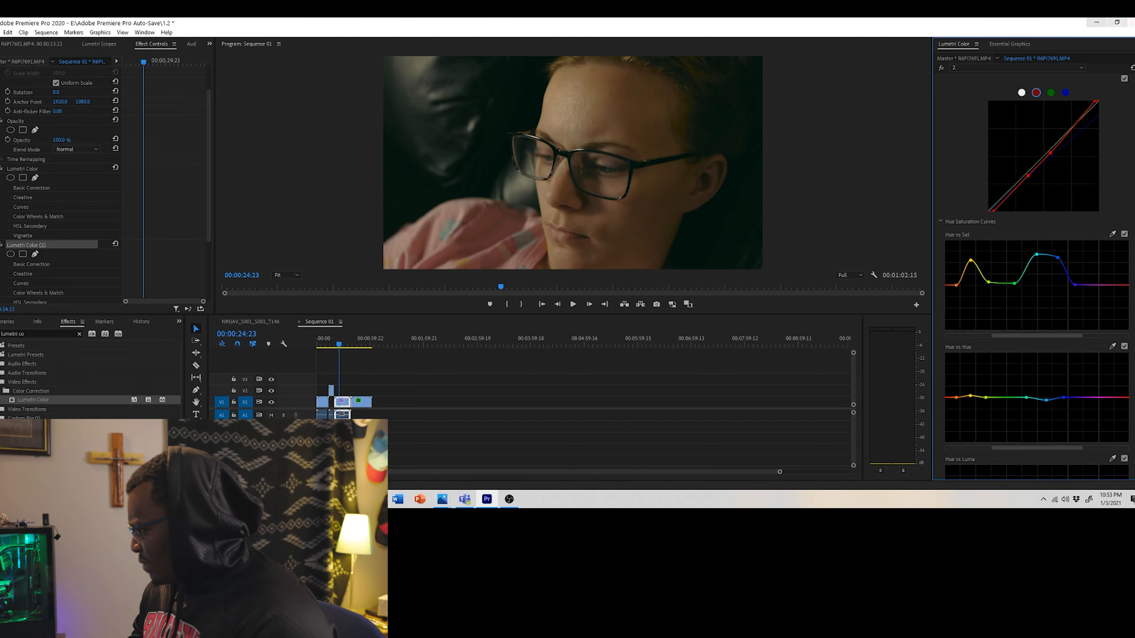
Step: Play back the short V2 clip and the graded close-up that follows to review the look, and save the project
{"action": "left_click", "coordinate": [336, 339]}
{"action": "left_click", "coordinate": [574, 304]}
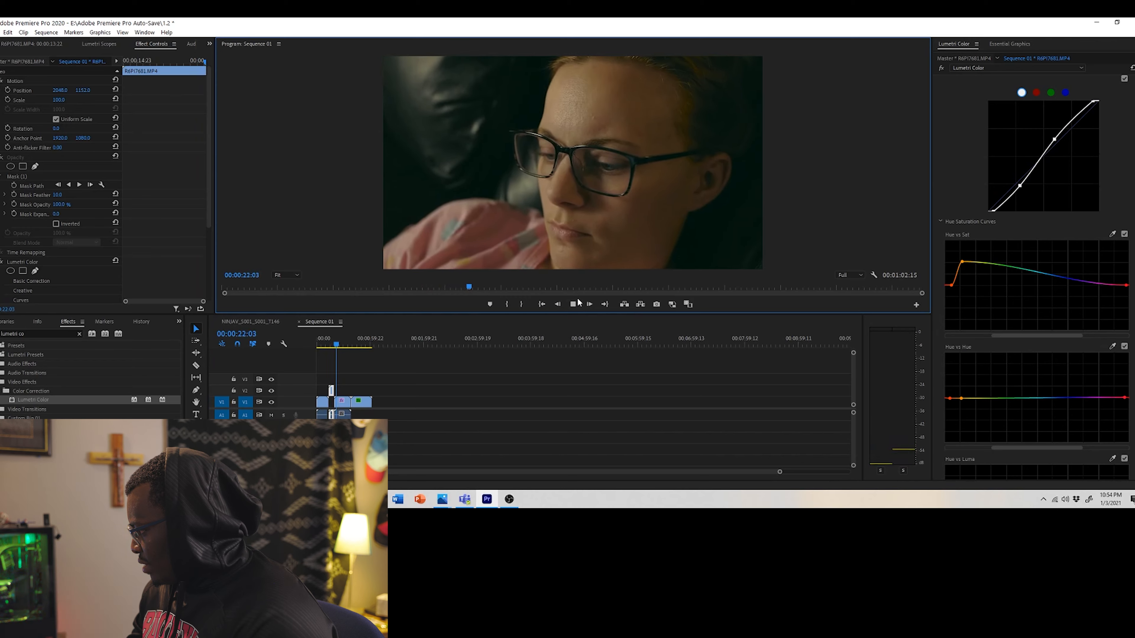
{"action": "left_click", "coordinate": [577, 302]}
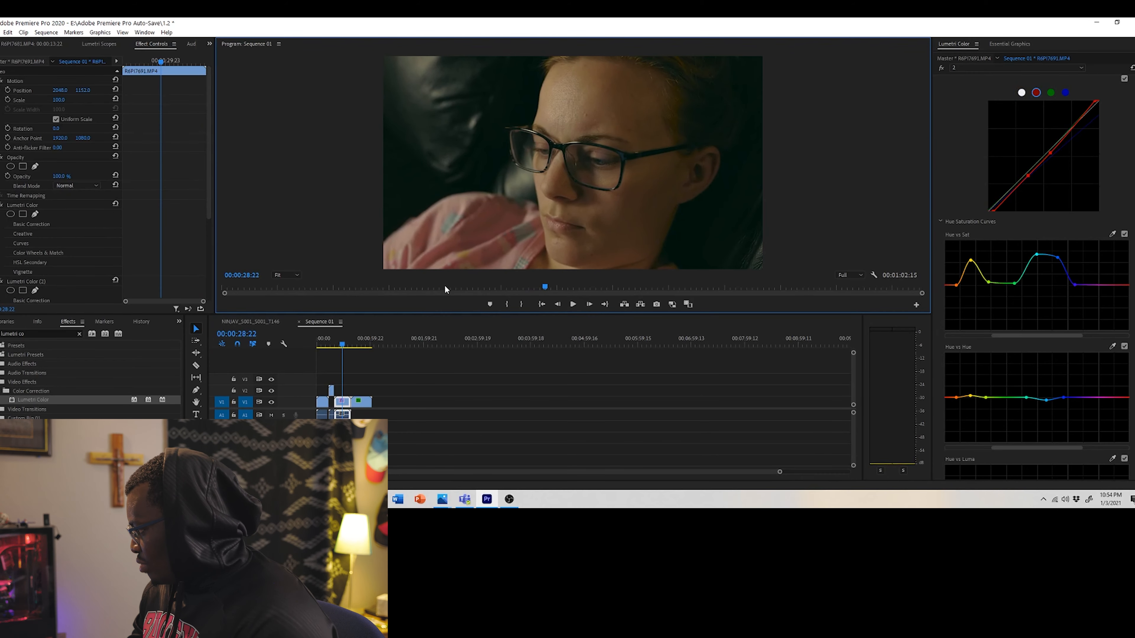
{"action": "left_click", "coordinate": [339, 338]}
{"action": "left_click", "coordinate": [329, 338]}
{"action": "left_click", "coordinate": [0, 32]}
{"action": "left_click", "coordinate": [18, 185]}
{"action": "left_click", "coordinate": [335, 339]}
{"action": "key", "text": "space"}
{"action": "key", "text": "space"}
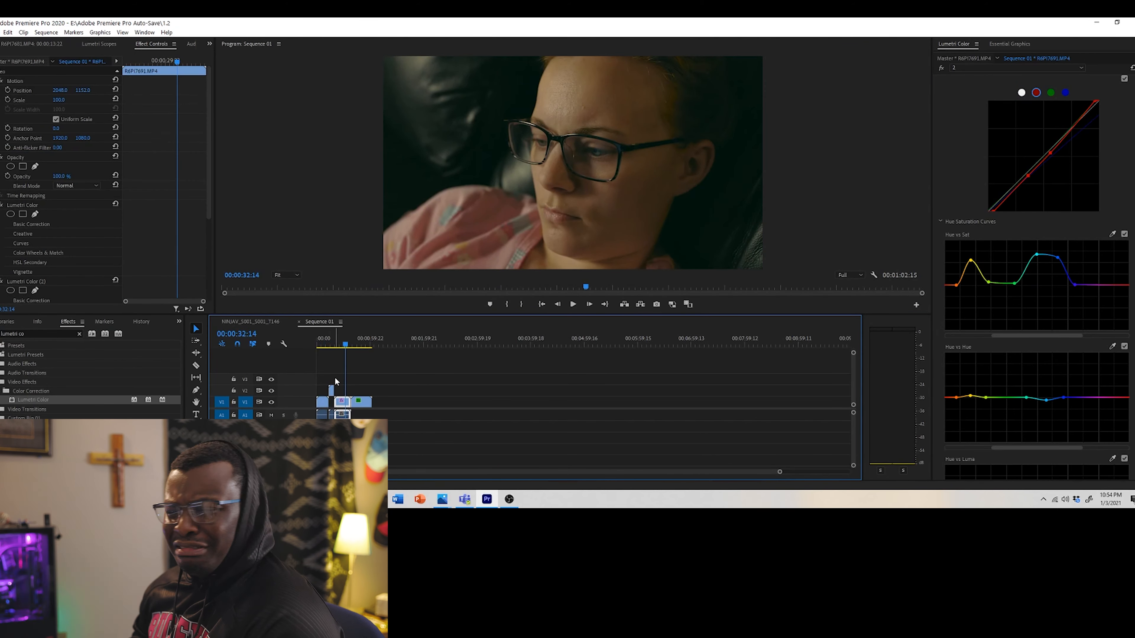
{"action": "left_click", "coordinate": [574, 304]}
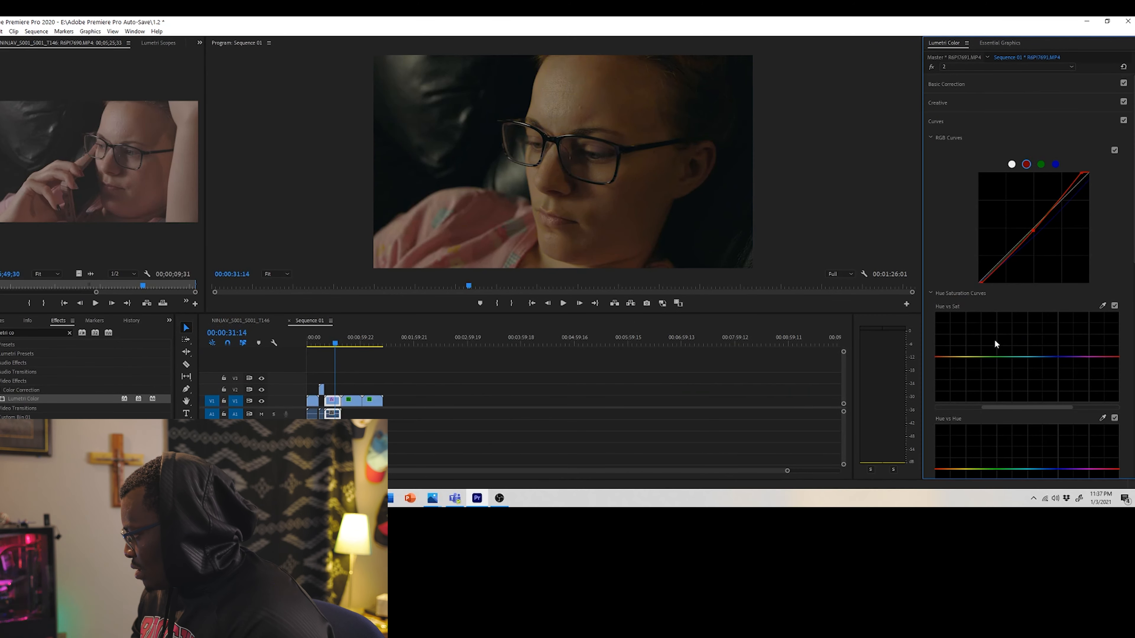
Step: Fine-tune the blue RGB curve's midtone point and highlight end slightly below neutral
{"action": "left_click", "coordinate": [1040, 164]}
{"action": "left_click", "coordinate": [1055, 164]}
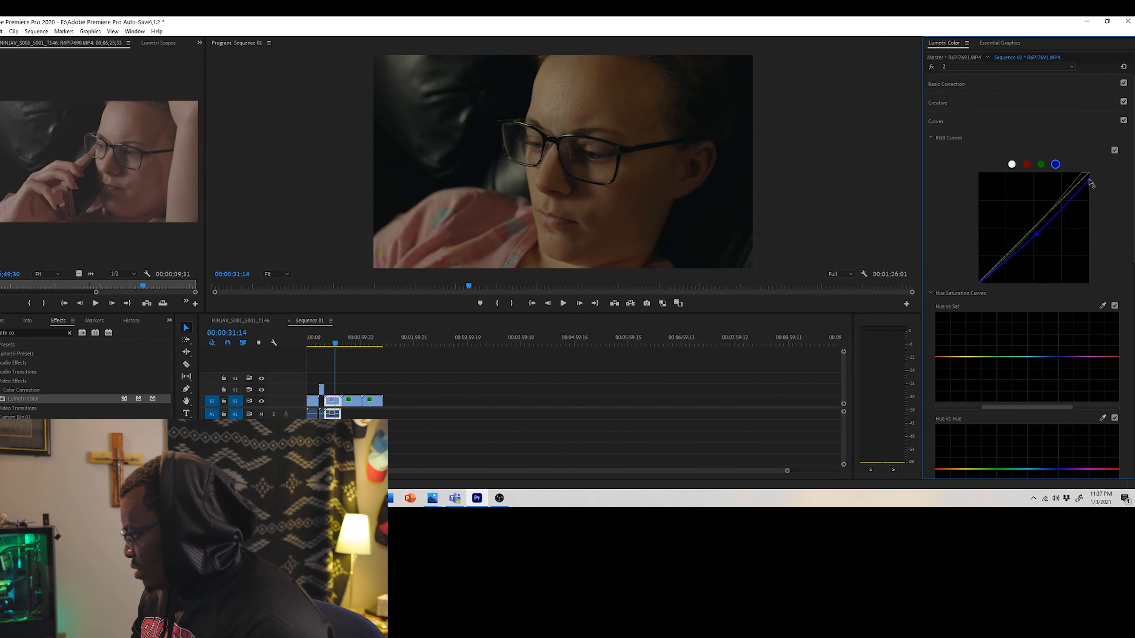
Step: Apply another Lumetri Color effect to the selected V1 clip and make the unadjusted Lumetri Color instance the one being edited
{"action": "left_click", "coordinate": [1007, 67]}
{"action": "left_click", "coordinate": [447, 380]}
{"action": "key", "text": "shift+5"}
{"action": "left_click", "coordinate": [333, 402]}
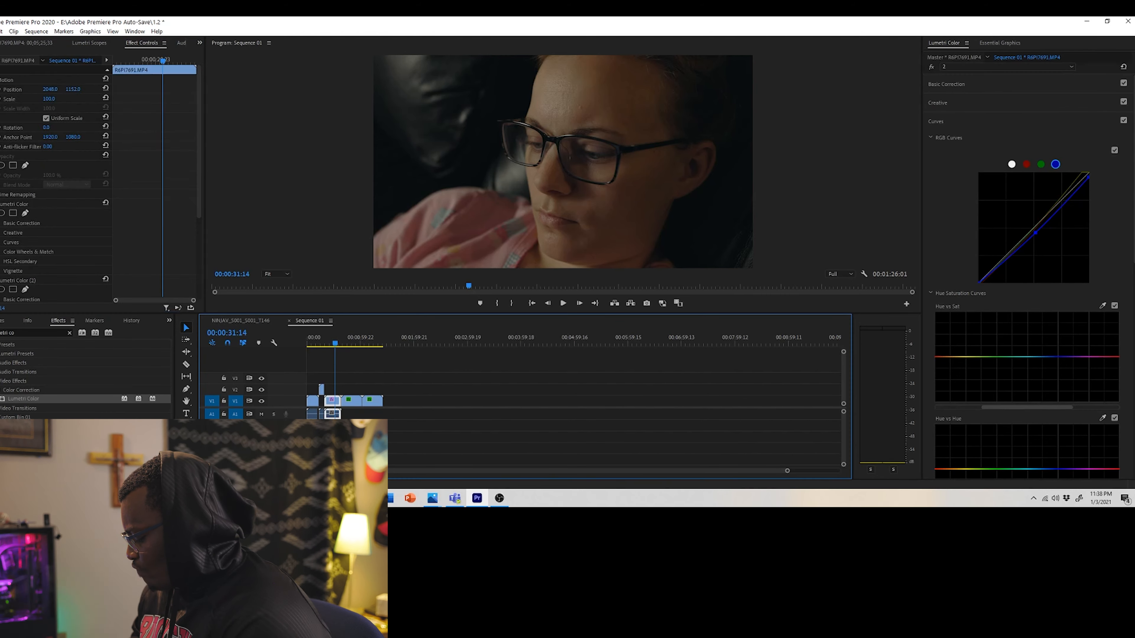
{"action": "scroll", "coordinate": [89, 223], "scroll_direction": "down", "scroll_amount": 3}
{"action": "left_click", "coordinate": [131, 321]}
{"action": "left_click", "coordinate": [58, 320]}
{"action": "left_click_drag", "start_coordinate": [26, 399], "coordinate": [332, 402]}
{"action": "left_click", "coordinate": [981, 68]}
{"action": "left_click", "coordinate": [996, 97]}
Step: Shape the Hue vs Sat curve with a strong orange boost and a mild cyan boost, anchoring red, green and blue-violet at neutral
{"action": "scroll", "coordinate": [1008, 286], "scroll_direction": "down", "scroll_amount": 1}
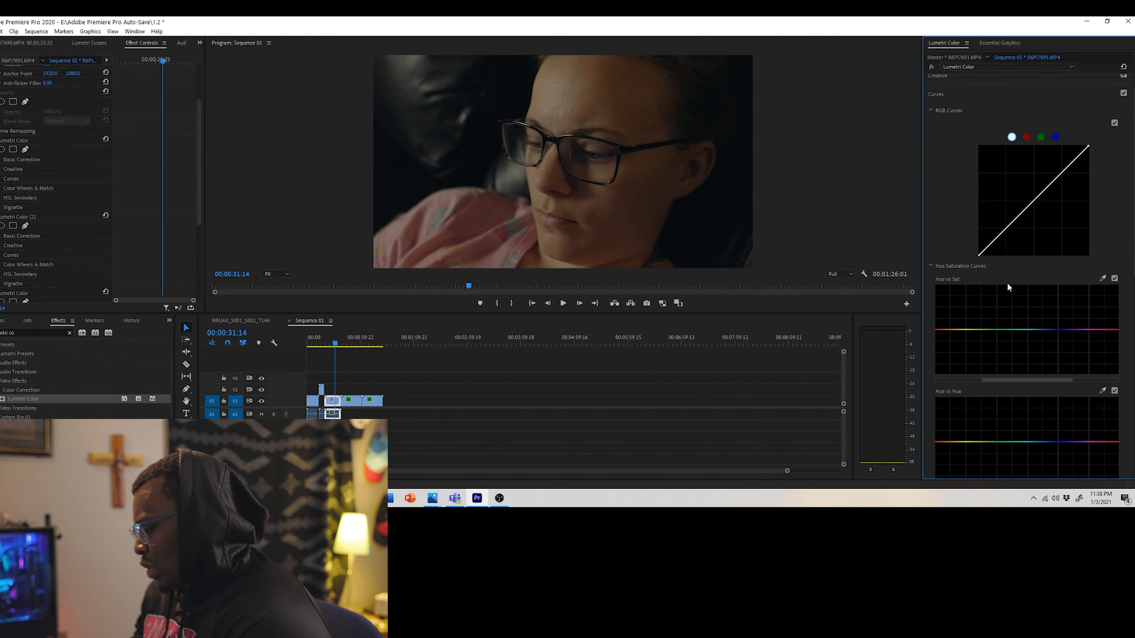
{"action": "scroll", "coordinate": [1007, 288], "scroll_direction": "down", "scroll_amount": 1}
{"action": "left_click", "coordinate": [952, 320]}
{"action": "left_click", "coordinate": [1061, 319]}
{"action": "left_click_drag", "start_coordinate": [1027, 320], "coordinate": [1029, 305]}
{"action": "left_click_drag", "start_coordinate": [952, 321], "coordinate": [947, 321]}
{"action": "mouse_move", "coordinate": [963, 321]}
{"action": "left_mouse_down"}
{"action": "mouse_move", "coordinate": [954, 297]}
{"action": "mouse_move", "coordinate": [985, 326]}
{"action": "mouse_move", "coordinate": [962, 299]}
{"action": "mouse_move", "coordinate": [957, 307]}
{"action": "left_mouse_up"}
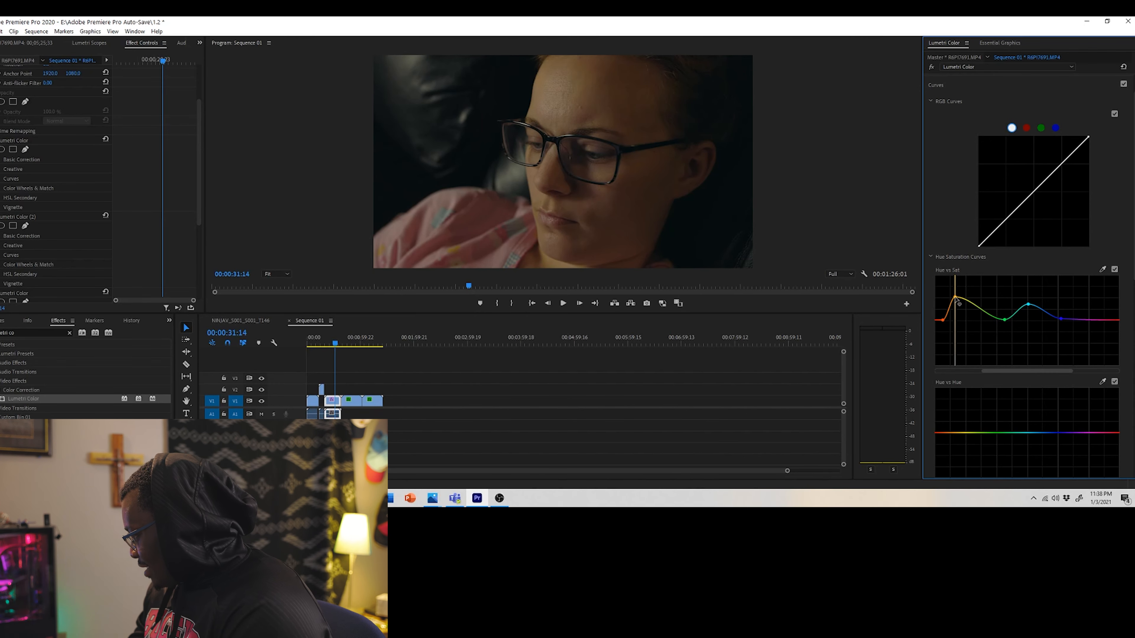
{"action": "left_click_drag", "start_coordinate": [1004, 320], "coordinate": [1032, 311]}
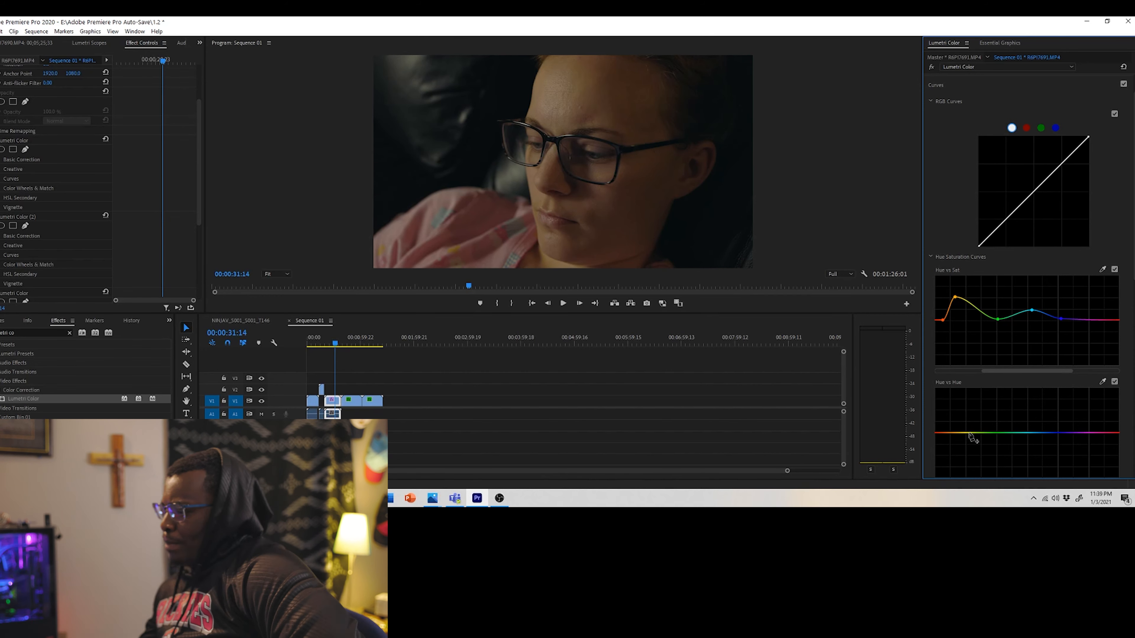
Step: Raise orange-yellow and cyan slightly on the Hue vs Hue curve with anchored neighbours, and lift the Hue vs Sat orange peak a little more
{"action": "left_click", "coordinate": [947, 433]}
{"action": "left_click", "coordinate": [978, 432]}
{"action": "left_click_drag", "start_coordinate": [962, 433], "coordinate": [1021, 430]}
{"action": "left_click", "coordinate": [1048, 433]}
{"action": "left_click", "coordinate": [1005, 431]}
{"action": "mouse_move", "coordinate": [954, 297]}
{"action": "left_mouse_down"}
{"action": "mouse_move", "coordinate": [946, 293]}
{"action": "mouse_move", "coordinate": [962, 305]}
{"action": "mouse_move", "coordinate": [956, 294]}
{"action": "left_mouse_up"}
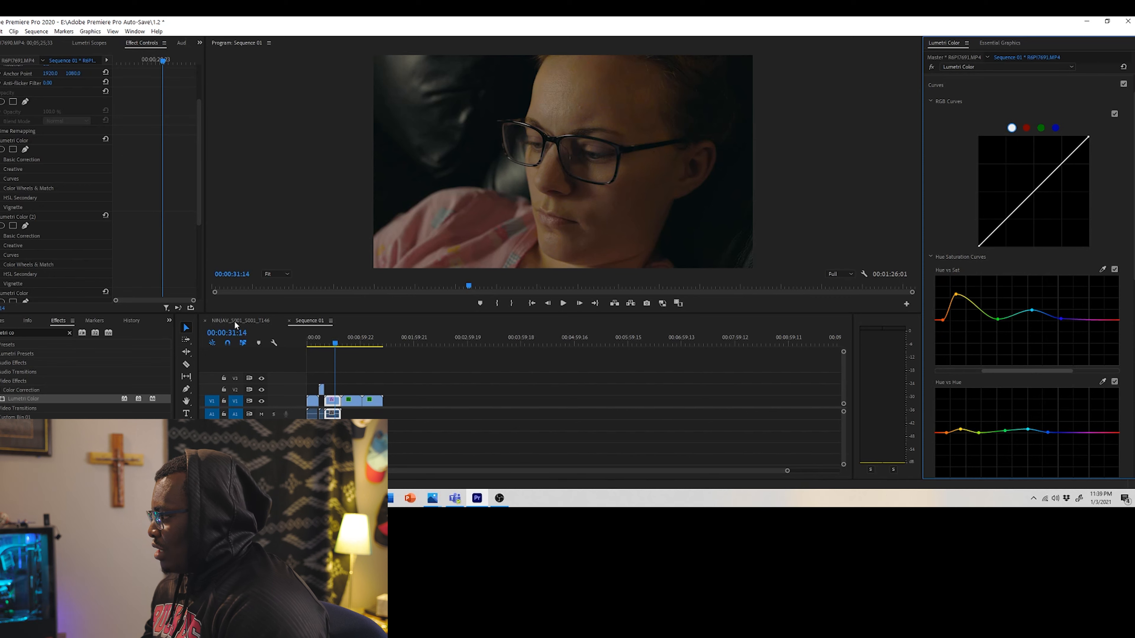
Step: Compare the other open sequence with Sequence 01, and play back the transition into the graded close-up
{"action": "left_click", "coordinate": [240, 321]}
{"action": "left_click", "coordinate": [309, 321]}
{"action": "left_click", "coordinate": [240, 321]}
{"action": "left_click", "coordinate": [309, 321]}
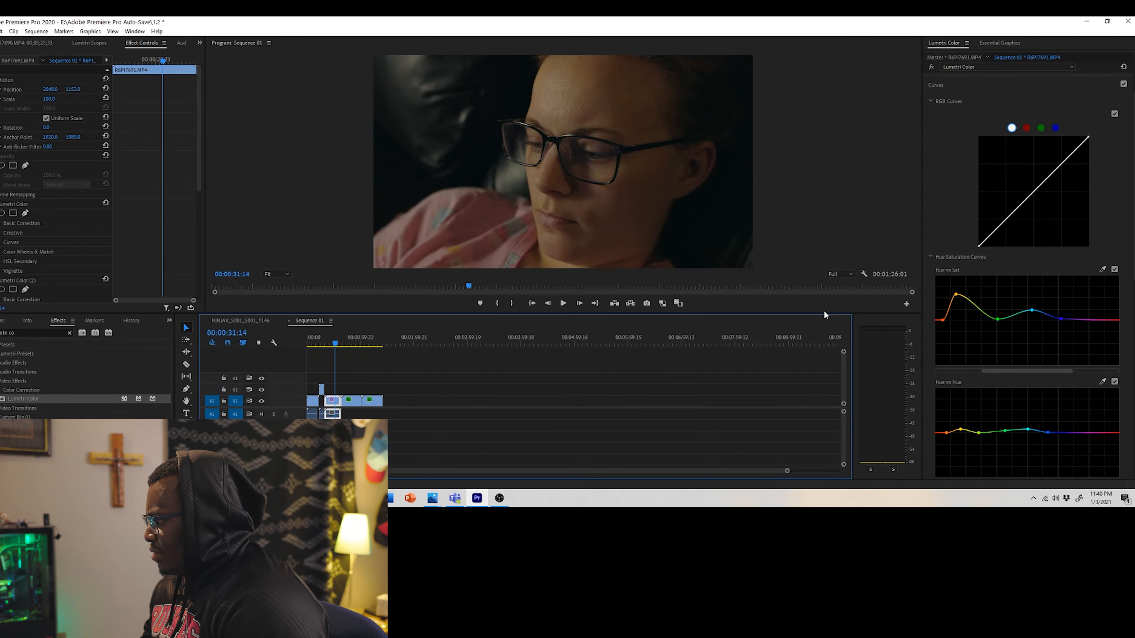
{"action": "left_click_drag", "start_coordinate": [335, 344], "coordinate": [327, 345]}
{"action": "left_click", "coordinate": [252, 321]}
{"action": "left_click", "coordinate": [308, 321]}
{"action": "left_click", "coordinate": [564, 303]}
{"action": "left_click", "coordinate": [573, 304]}
Step: Switch to the second Lumetri effect and pull the red RGB curve's midtone point slightly down
{"action": "left_click", "coordinate": [1014, 67]}
{"action": "left_click", "coordinate": [1000, 82]}
{"action": "left_click", "coordinate": [1063, 129]}
{"action": "left_click", "coordinate": [1049, 129]}
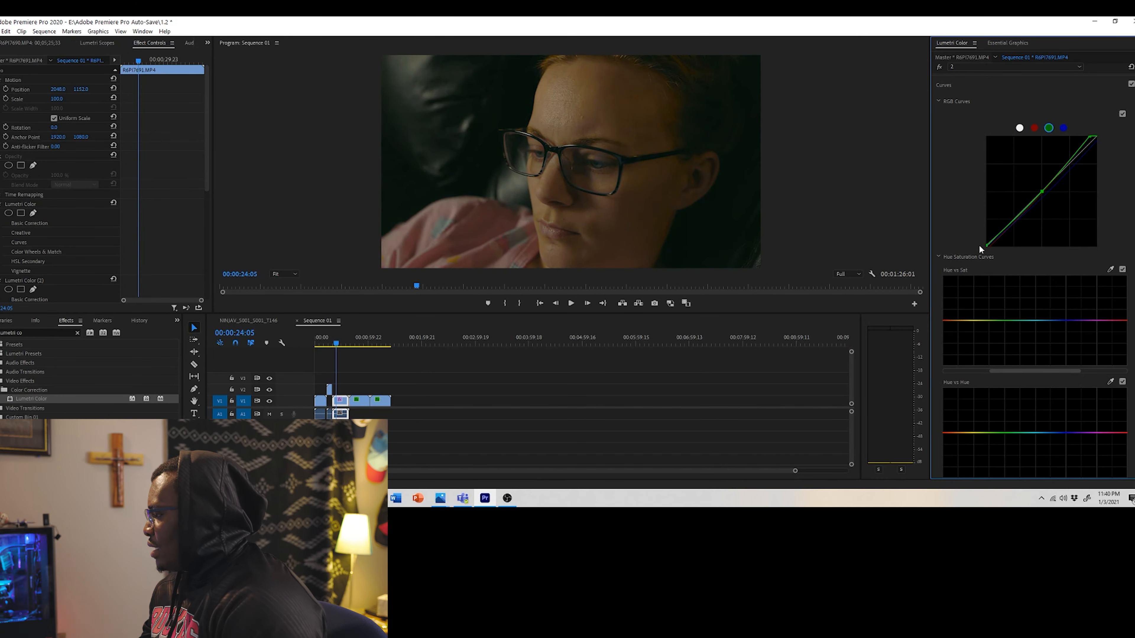
{"action": "left_click", "coordinate": [1034, 128]}
{"action": "left_click_drag", "start_coordinate": [989, 246], "coordinate": [978, 247]}
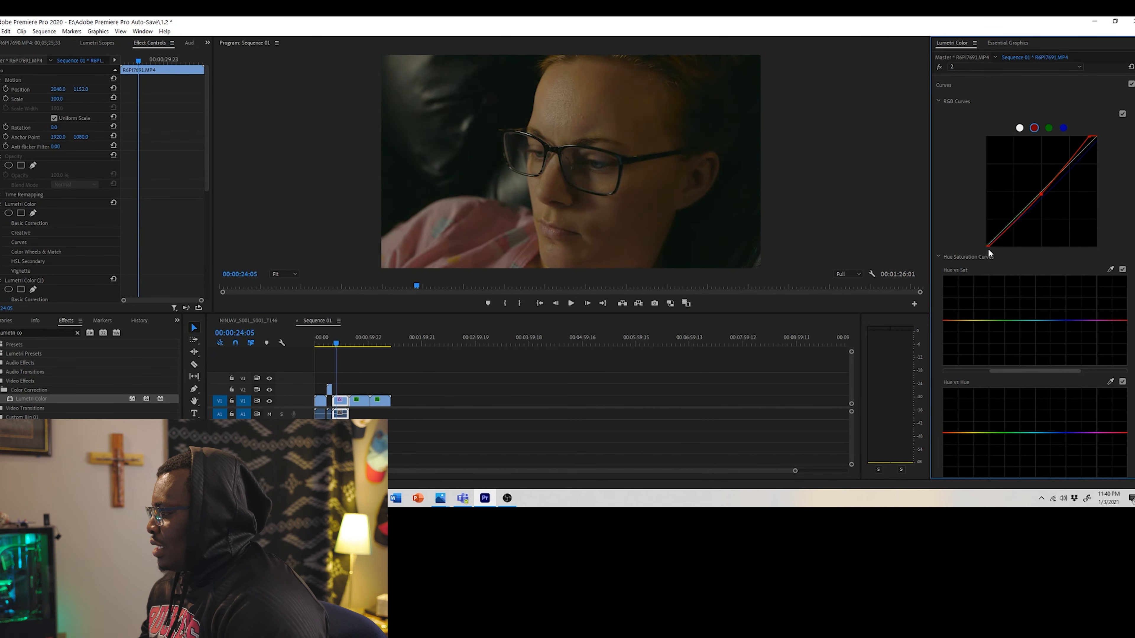
{"action": "left_click_drag", "start_coordinate": [1041, 195], "coordinate": [1040, 196]}
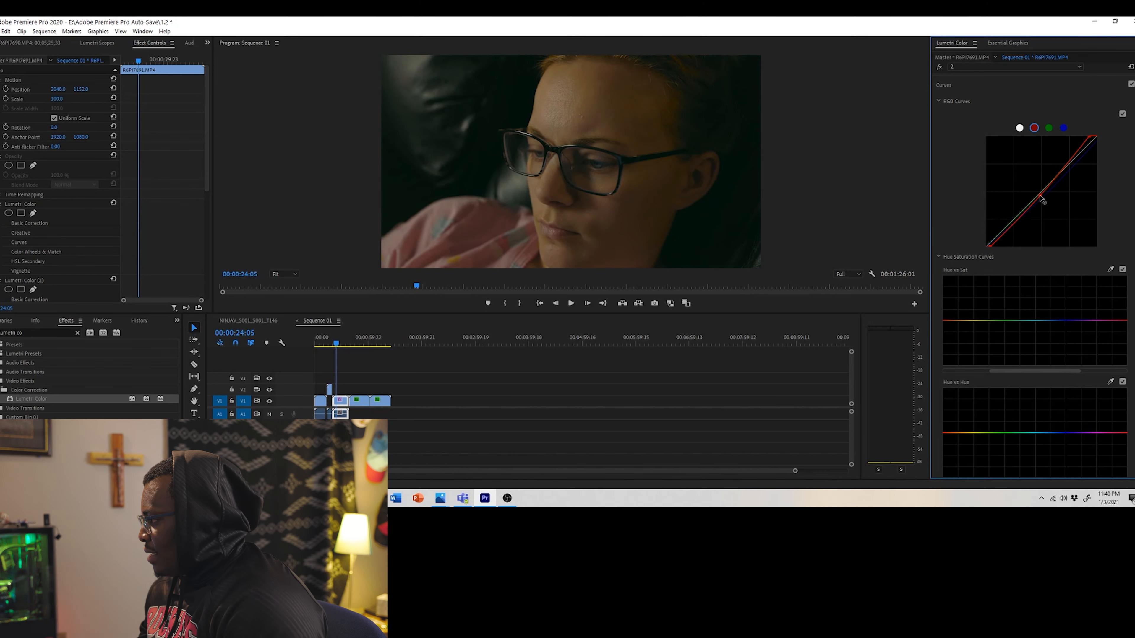
Step: Push the green RGB curve's highlight end up, nudge its midtone and shadow points down, and lower the blue curve's midtone point
{"action": "left_click", "coordinate": [1050, 129]}
{"action": "mouse_move", "coordinate": [1091, 135]}
{"action": "left_mouse_down"}
{"action": "mouse_move", "coordinate": [1072, 134]}
{"action": "mouse_move", "coordinate": [1087, 132]}
{"action": "left_mouse_up"}
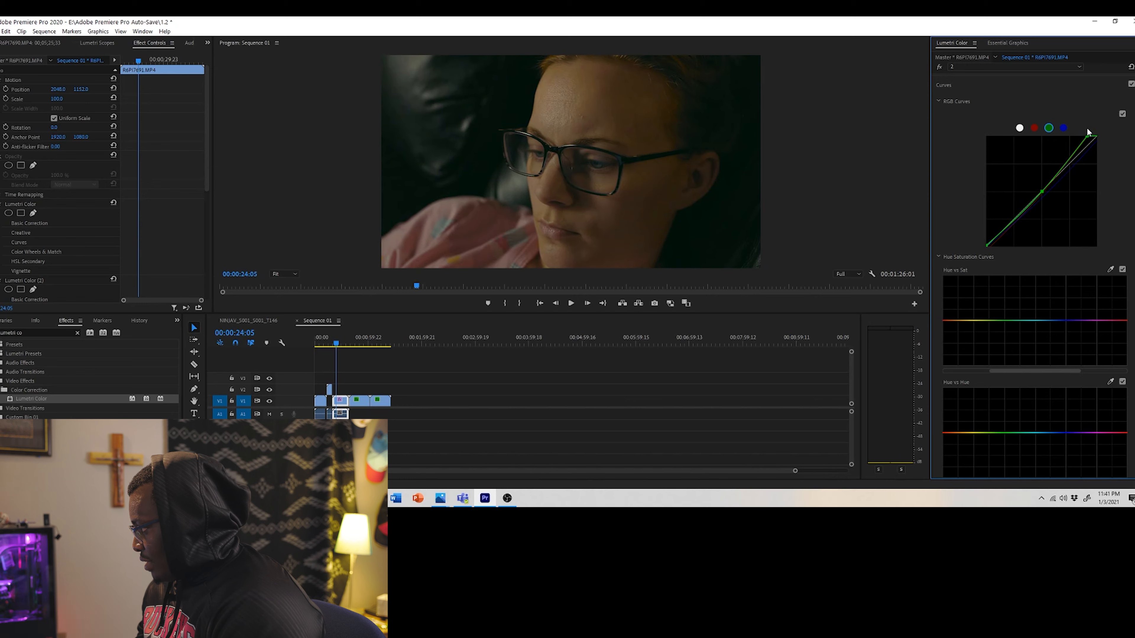
{"action": "left_click_drag", "start_coordinate": [1042, 190], "coordinate": [1039, 194]}
{"action": "left_click_drag", "start_coordinate": [987, 245], "coordinate": [992, 250]}
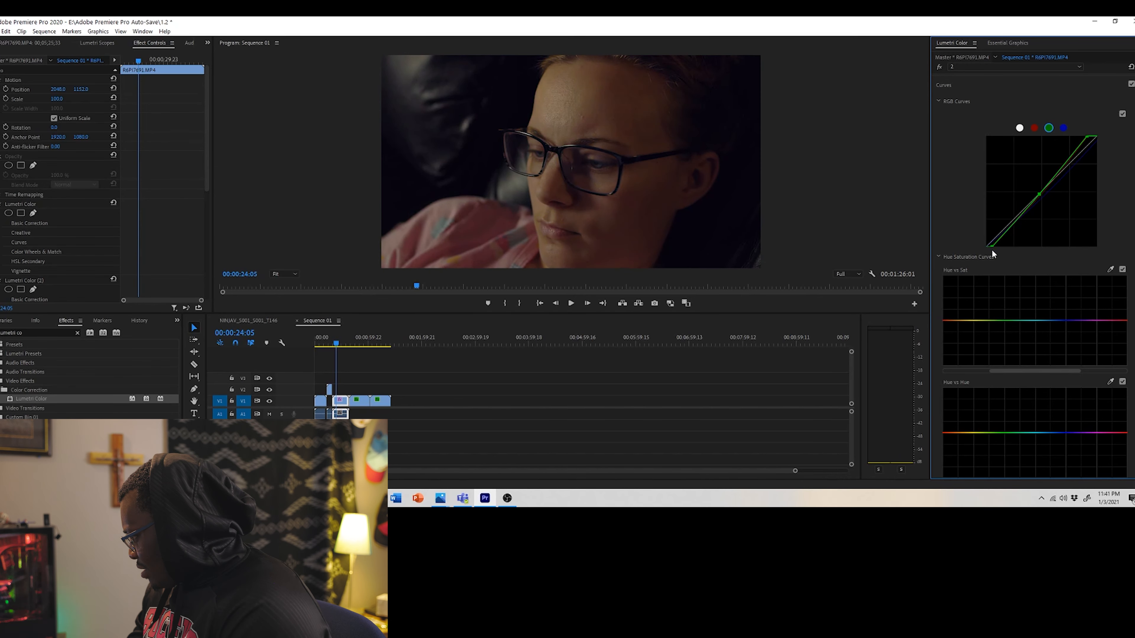
{"action": "left_click", "coordinate": [1063, 128]}
{"action": "left_click_drag", "start_coordinate": [1042, 190], "coordinate": [1044, 196]}
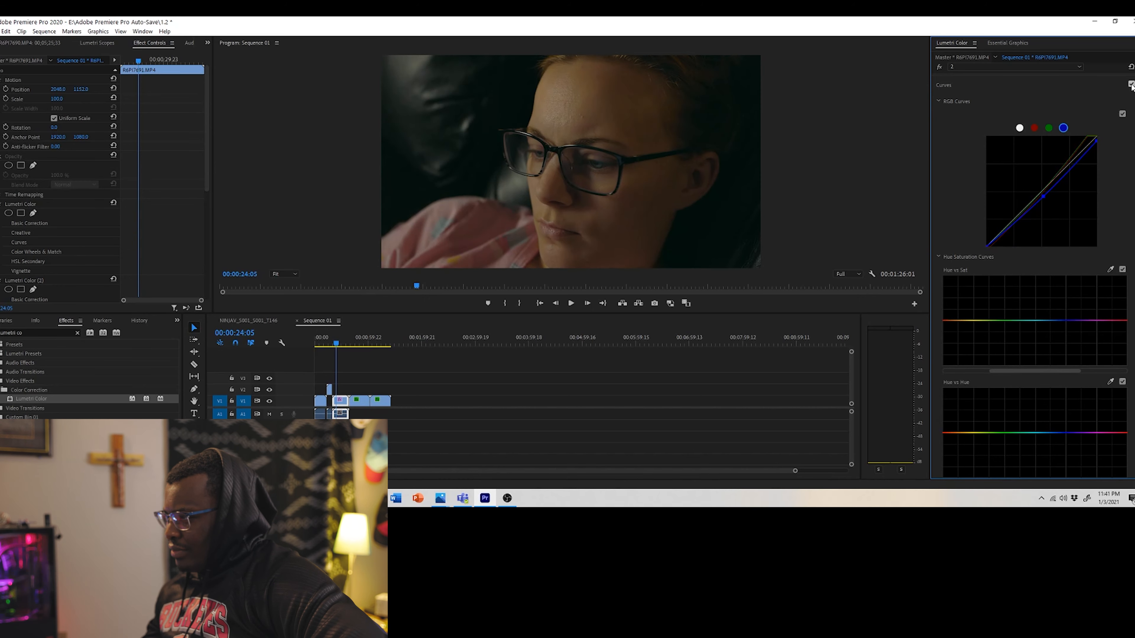
Step: Copy the graded V1 close-up's effects and paste its attributes onto the short clip on V2
{"action": "left_click", "coordinate": [97, 43]}
{"action": "left_click", "coordinate": [150, 43]}
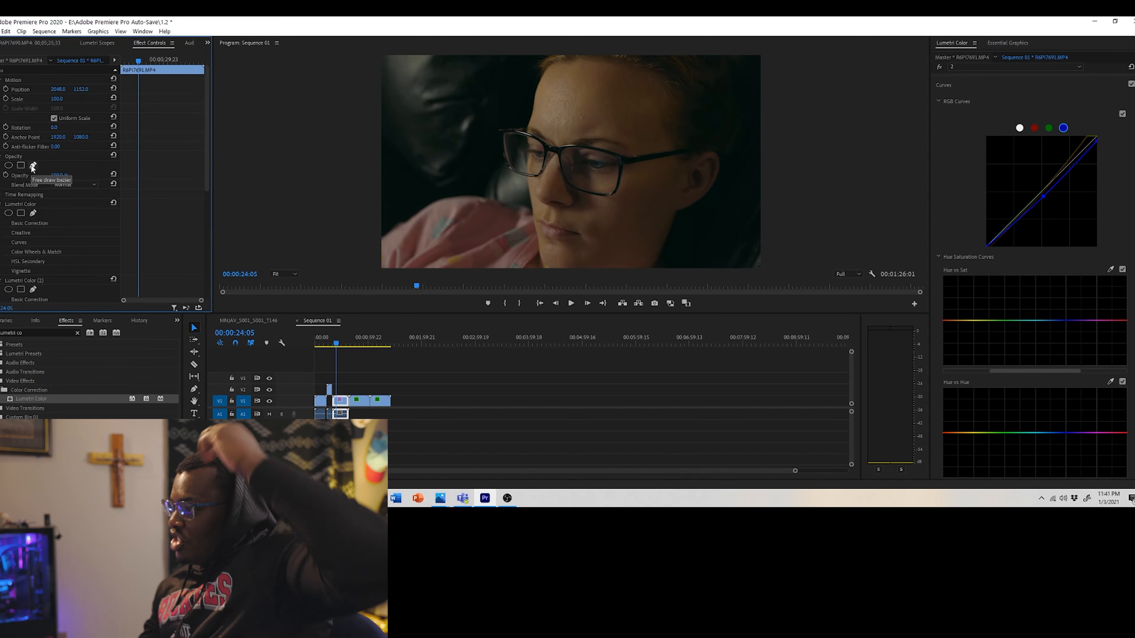
{"action": "left_click", "coordinate": [330, 391]}
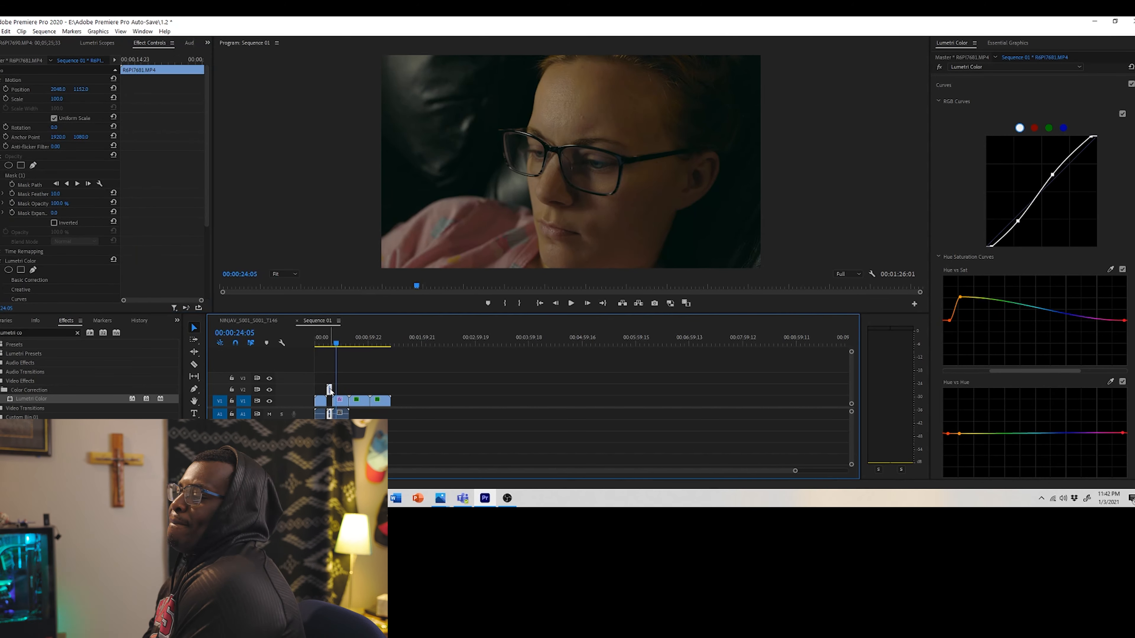
{"action": "left_click", "coordinate": [340, 400]}
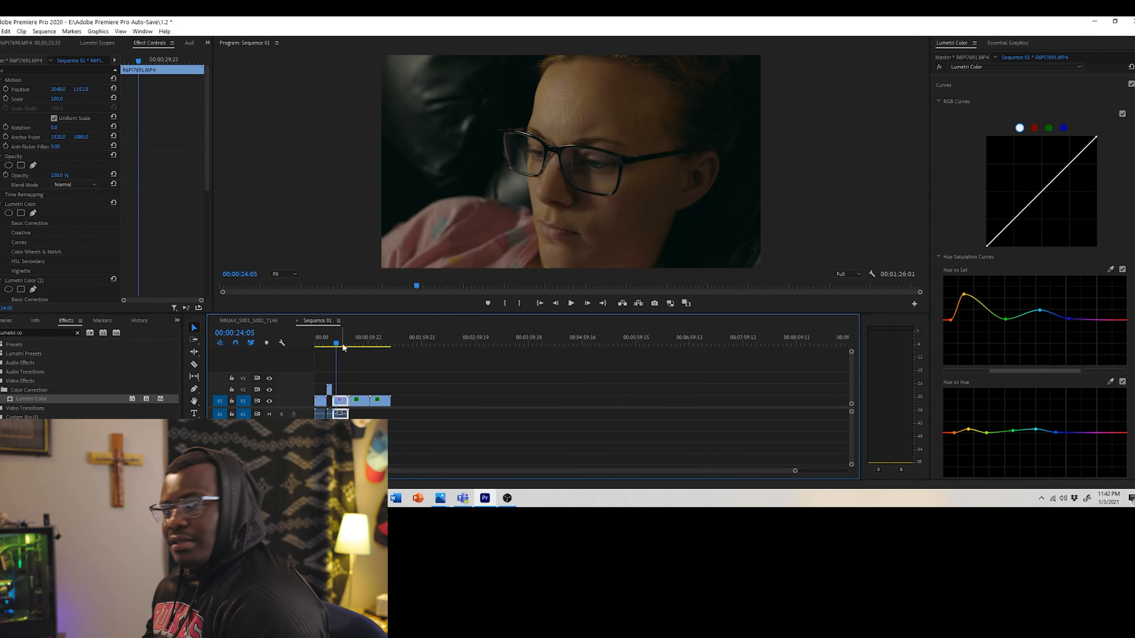
{"action": "left_click_drag", "start_coordinate": [336, 342], "coordinate": [331, 330]}
{"action": "right_click", "coordinate": [329, 390]}
{"action": "left_click", "coordinate": [358, 44]}
{"action": "left_click", "coordinate": [587, 407]}
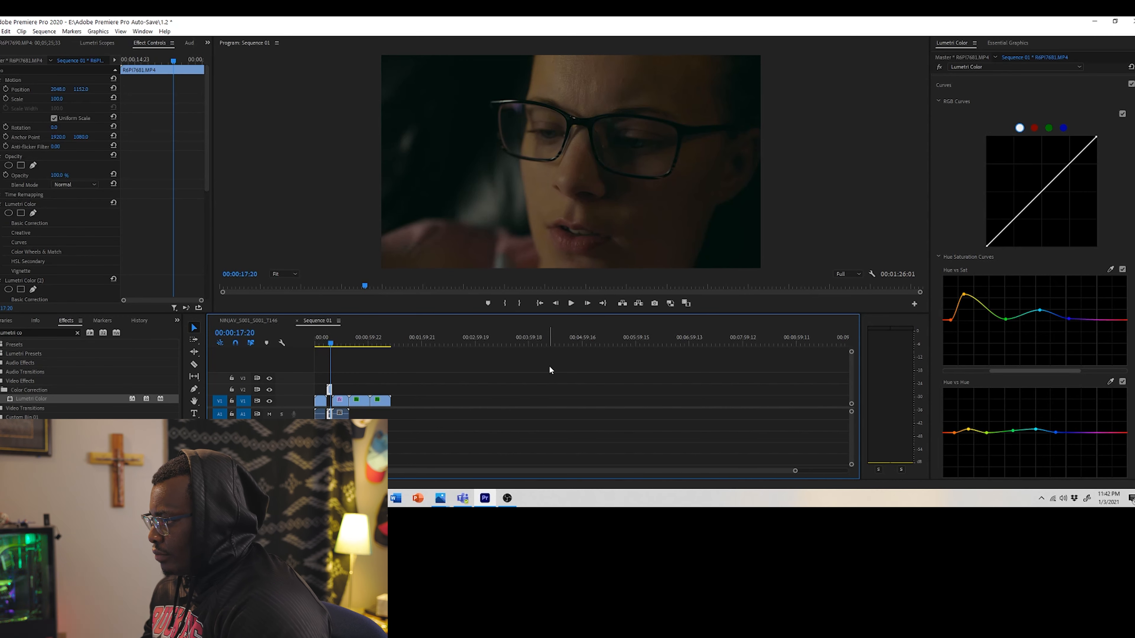
Step: Display the Lumetri Scopes and adjust the V2 clip's highlights in Basic Correction at 00:00:16:19
{"action": "left_click", "coordinate": [91, 42]}
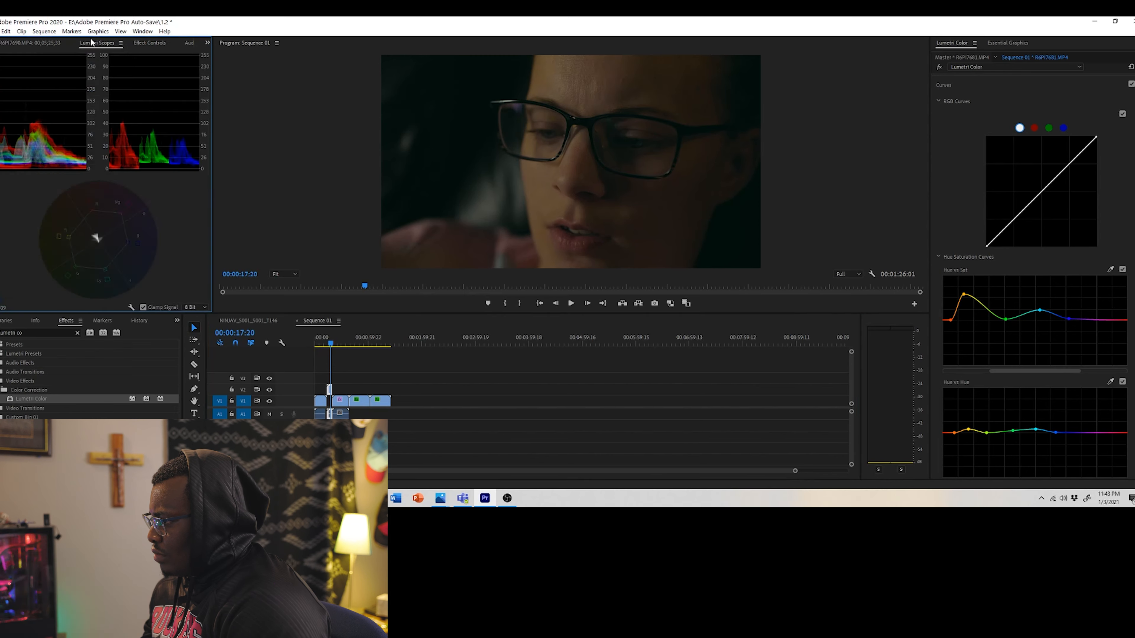
{"action": "left_click", "coordinate": [331, 333]}
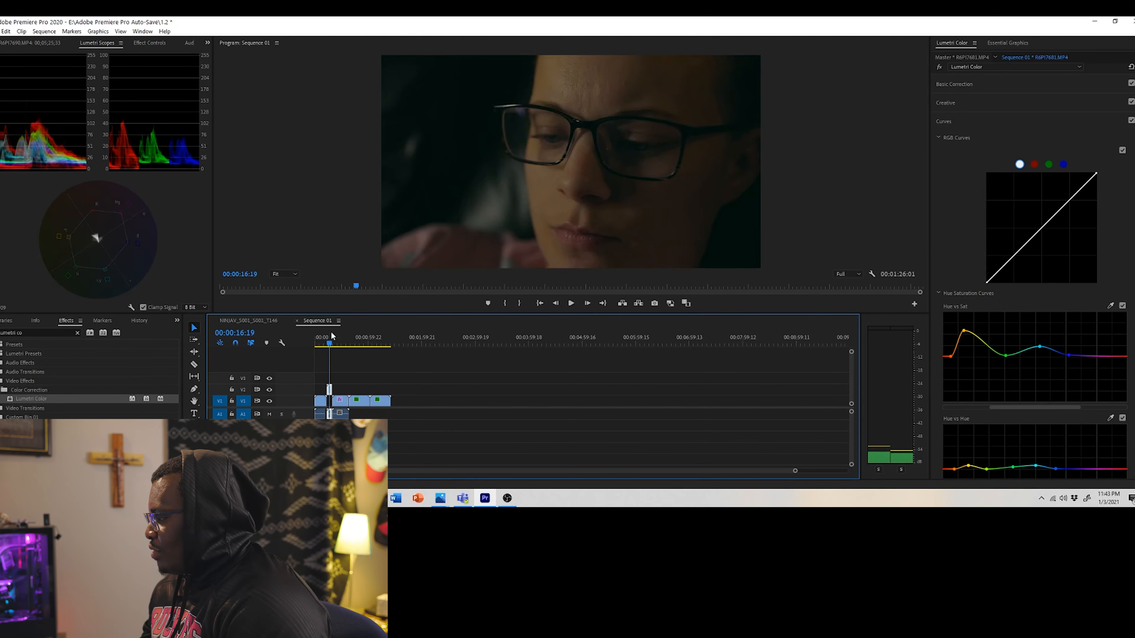
{"action": "left_click", "coordinate": [983, 84]}
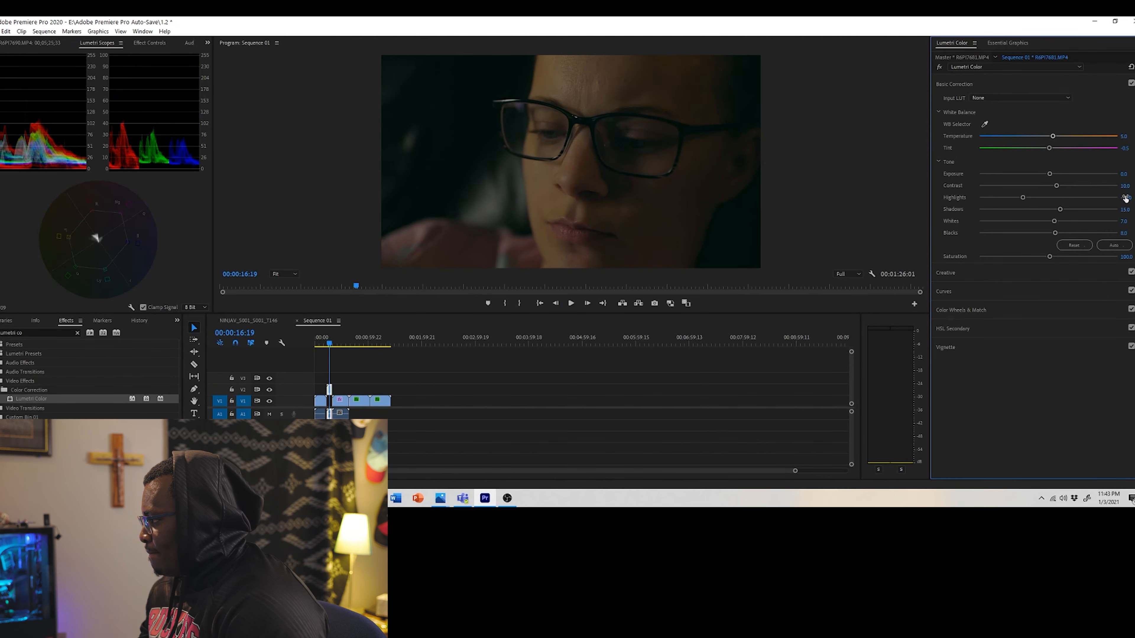
{"action": "key", "text": "Return"}
Step: Raise the midtones and highlights luminance of the V2 clip with the color wheels, and save the project
{"action": "left_click", "coordinate": [969, 310]}
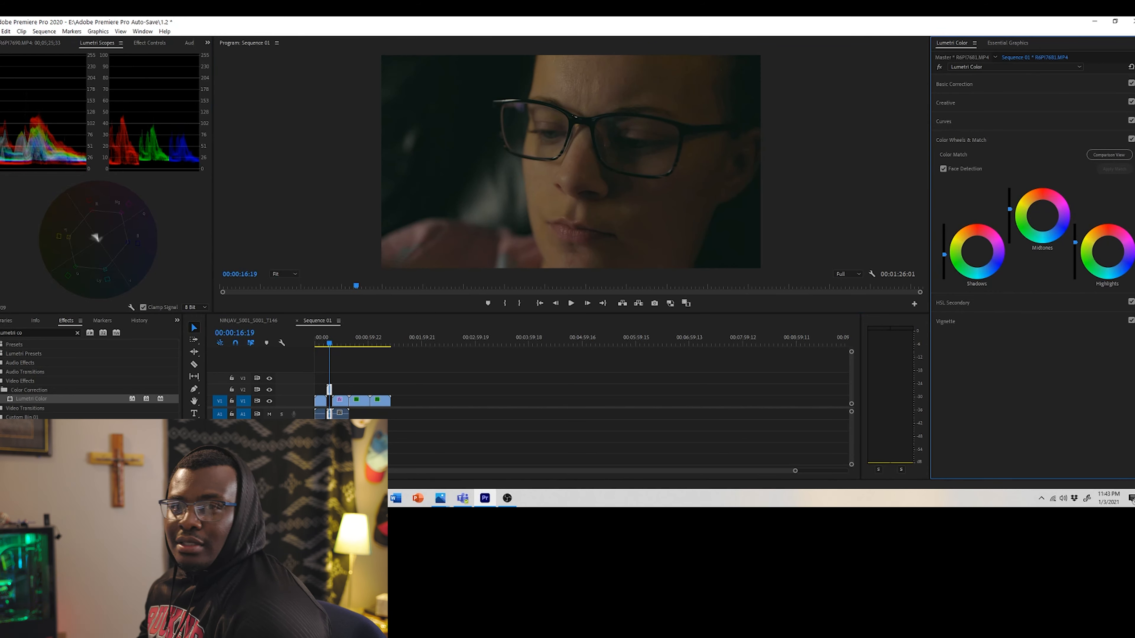
{"action": "key", "text": "ctrl+s"}
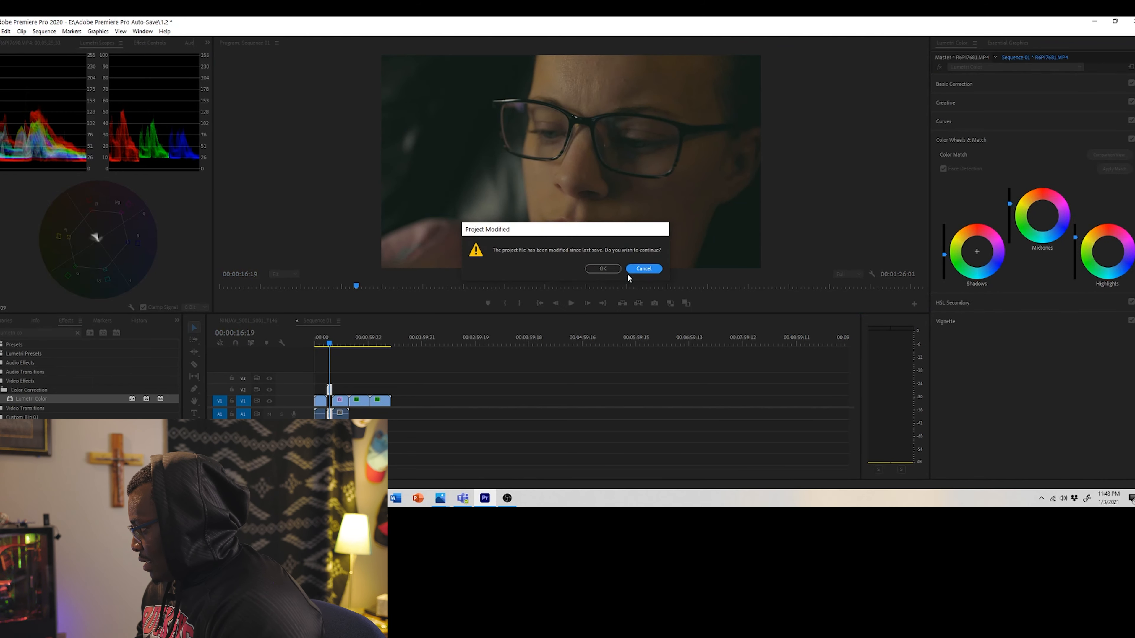
{"action": "left_click_drag", "start_coordinate": [1009, 204], "coordinate": [1009, 199]}
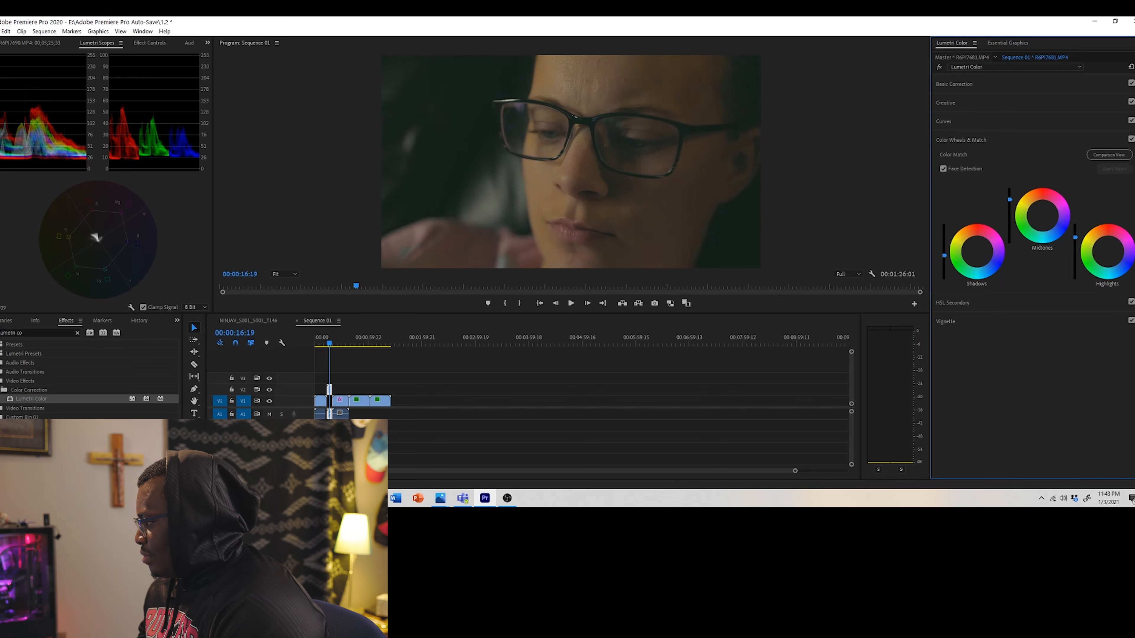
Step: Set the saturation to 90 and adjust temperature and tint in Basic Correction for the V1 close-up at 00:00:24:10
{"action": "left_click", "coordinate": [571, 303]}
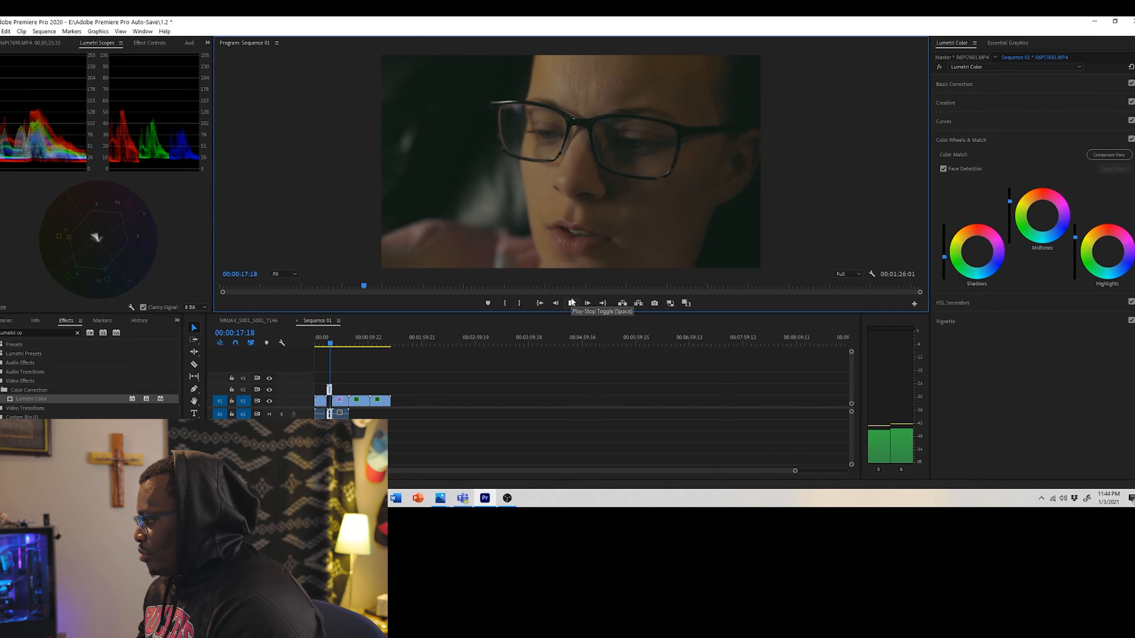
{"action": "left_click", "coordinate": [570, 303]}
{"action": "left_click", "coordinate": [954, 84]}
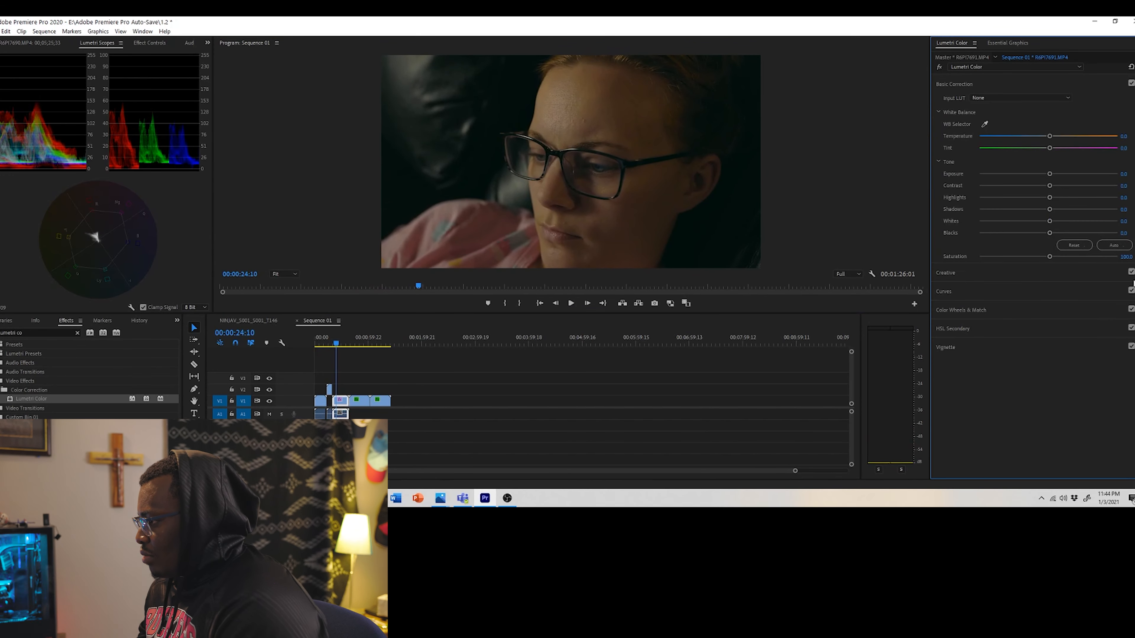
{"action": "left_click", "coordinate": [1126, 257]}
{"action": "type", "text": "90"}
{"action": "key", "text": "Return"}
{"action": "left_click_drag", "start_coordinate": [1053, 137], "coordinate": [1051, 148]}
{"action": "left_click", "coordinate": [887, 119]}
{"action": "left_click", "coordinate": [1124, 148]}
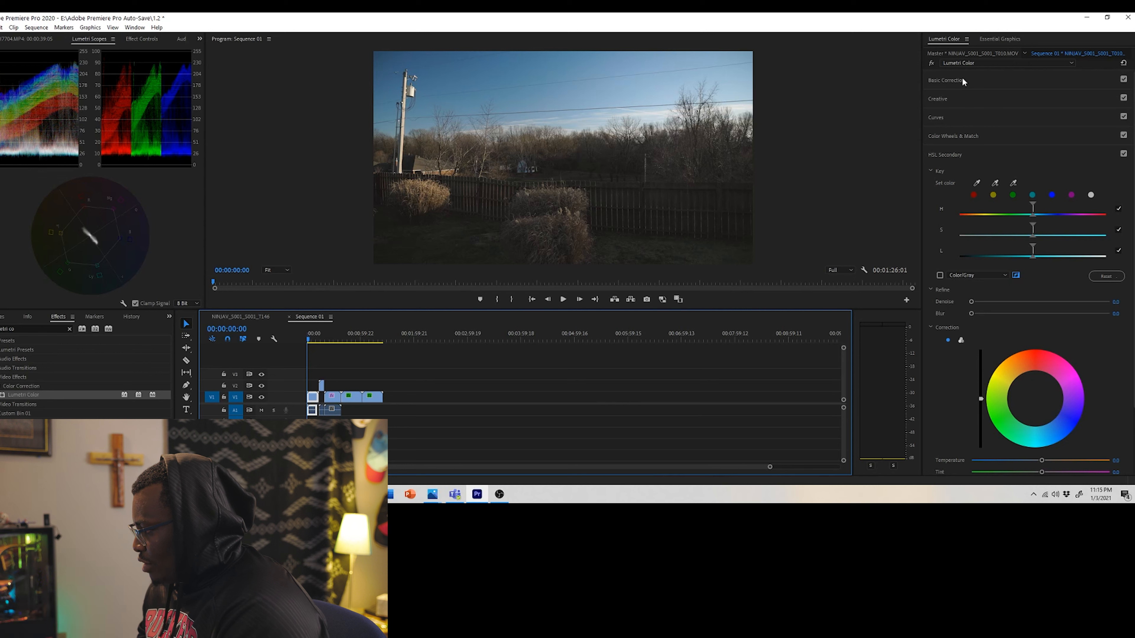
Step: Raise the yellow-green and blue ranges of the outdoor clip's Hue vs Sat curve, and compare the image with the curve off and on
{"action": "left_click", "coordinate": [935, 117]}
{"action": "left_click", "coordinate": [995, 213]}
{"action": "left_click_drag", "start_coordinate": [980, 212], "coordinate": [980, 194]}
{"action": "left_click", "coordinate": [1028, 213]}
{"action": "left_click", "coordinate": [1061, 213]}
{"action": "left_click_drag", "start_coordinate": [1044, 213], "coordinate": [1044, 193]}
{"action": "left_click", "coordinate": [1114, 160]}
{"action": "left_click", "coordinate": [1114, 160]}
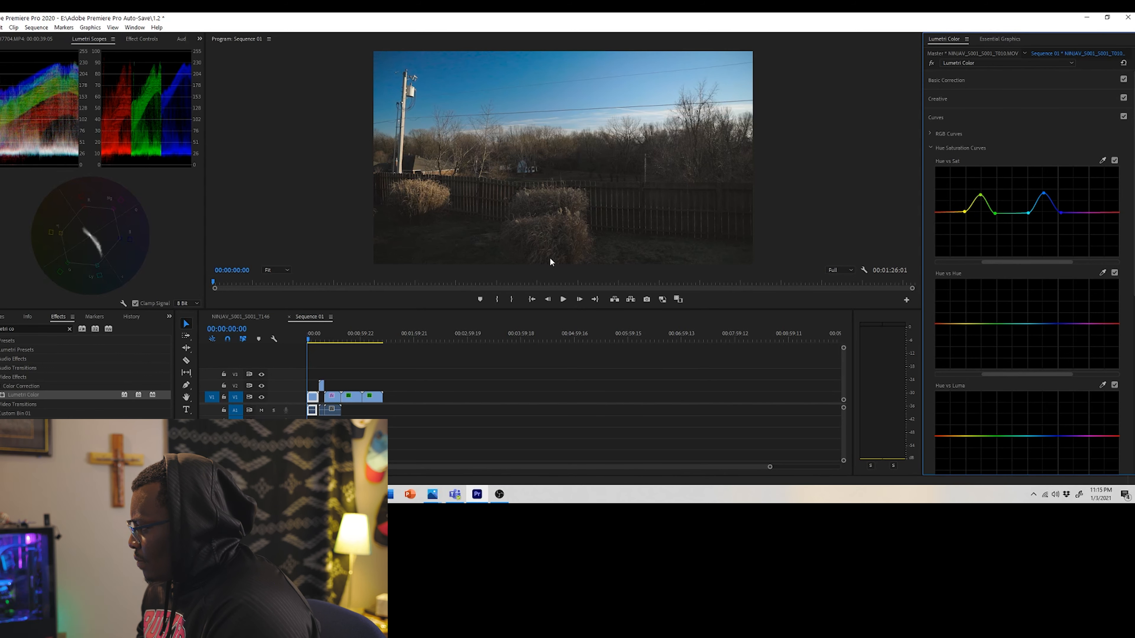
Step: Raise the orange range in the outdoor clip's Hue vs Sat curve and shift the blue sky toward teal in Hue vs Hue
{"action": "left_click", "coordinate": [0, 27]}
{"action": "left_click", "coordinate": [4, 152]}
{"action": "left_click_drag", "start_coordinate": [956, 214], "coordinate": [957, 197]}
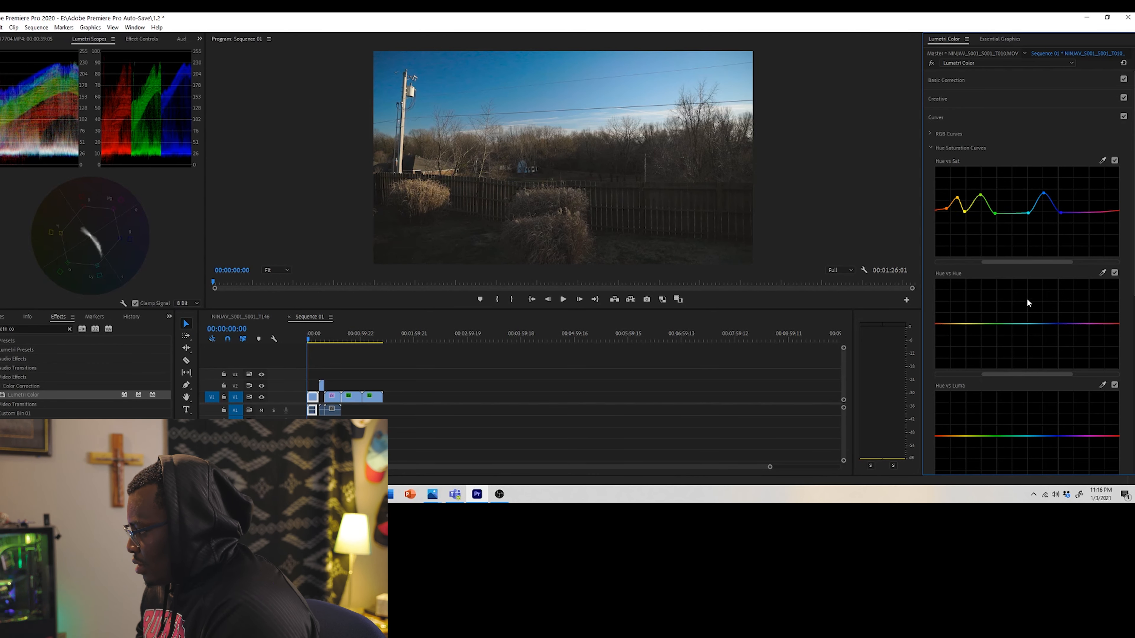
{"action": "mouse_move", "coordinate": [1044, 324]}
{"action": "left_mouse_down"}
{"action": "mouse_move", "coordinate": [1043, 289]}
{"action": "mouse_move", "coordinate": [1043, 365]}
{"action": "mouse_move", "coordinate": [1046, 326]}
{"action": "left_mouse_up"}
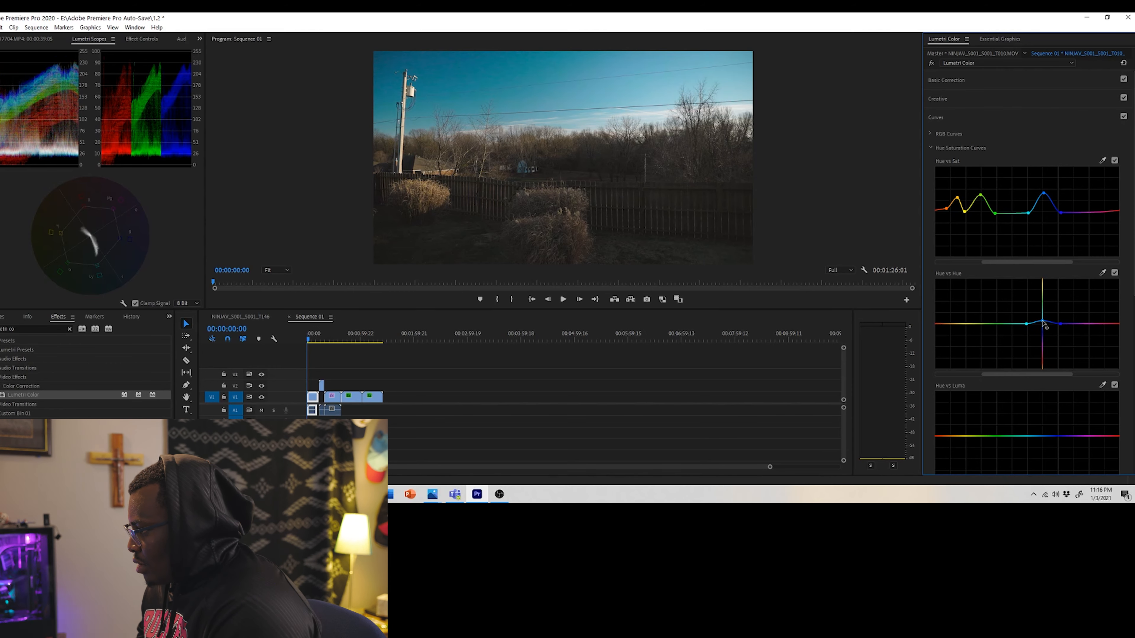
Step: Play the sequence from the outdoor clip and slightly lower the blue peak of its Hue vs Sat curve
{"action": "left_click", "coordinate": [563, 299]}
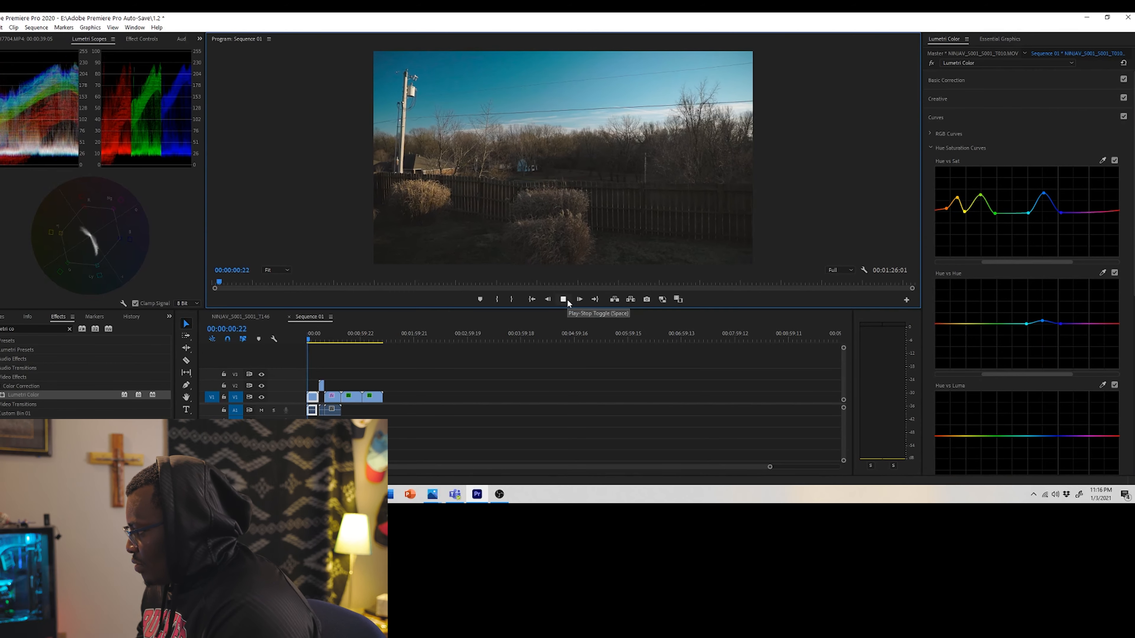
{"action": "mouse_move", "coordinate": [1043, 193]}
{"action": "left_mouse_down"}
{"action": "mouse_move", "coordinate": [1044, 184]}
{"action": "mouse_move", "coordinate": [1044, 202]}
{"action": "left_mouse_up"}
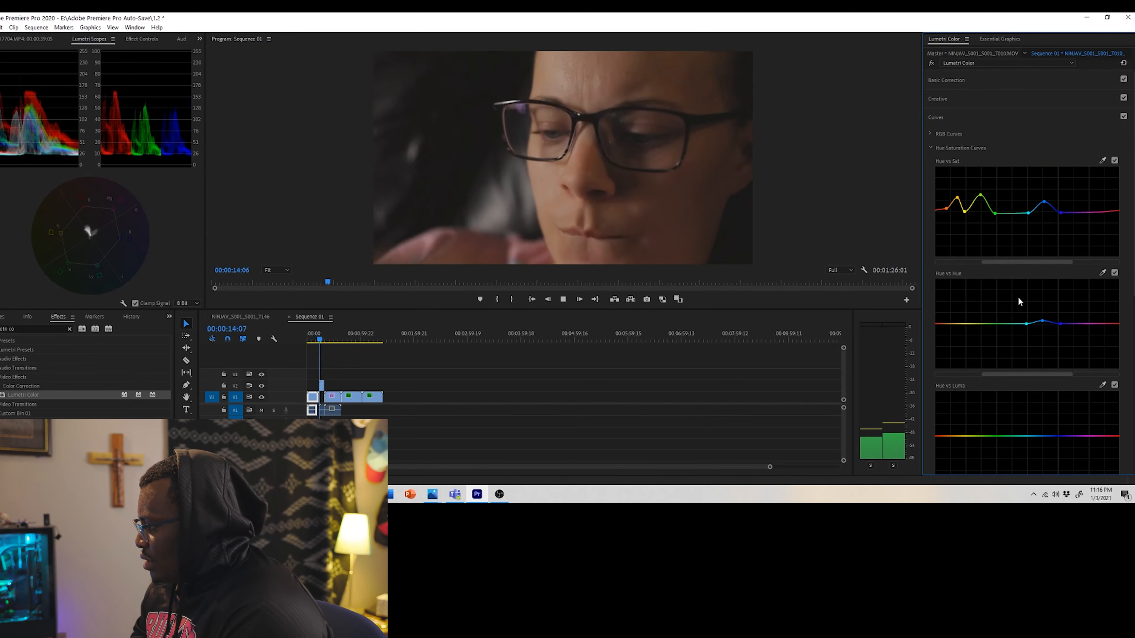
{"action": "left_click", "coordinate": [334, 330]}
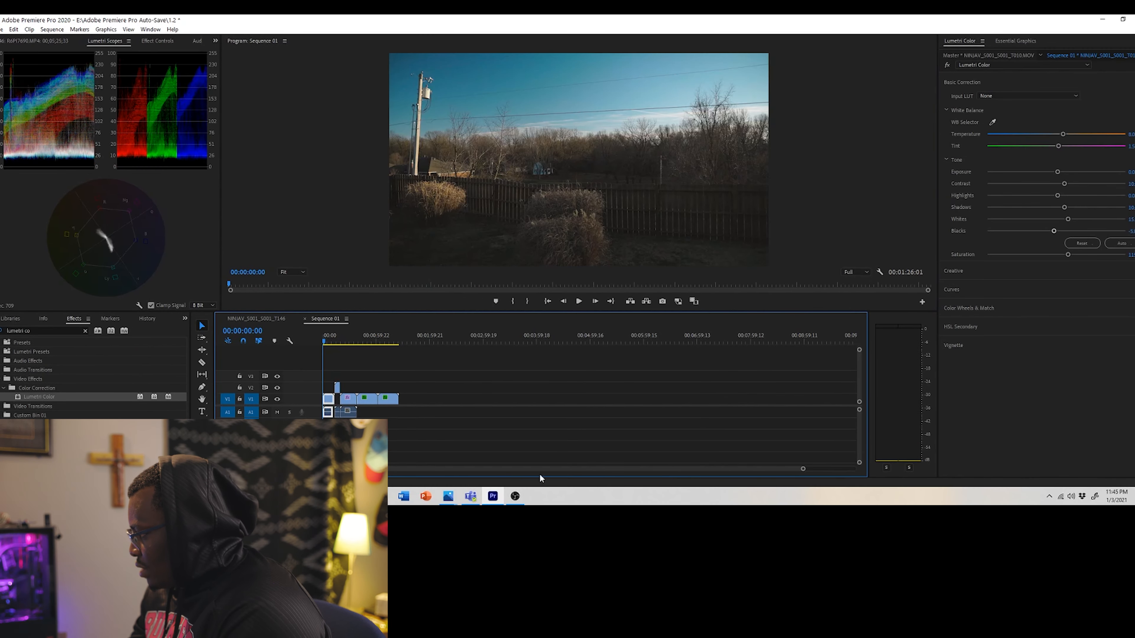
Step: Pull the green range of the outdoor clip's Hue vs Hue curve slightly down and play back the result
{"action": "left_click", "coordinate": [963, 290]}
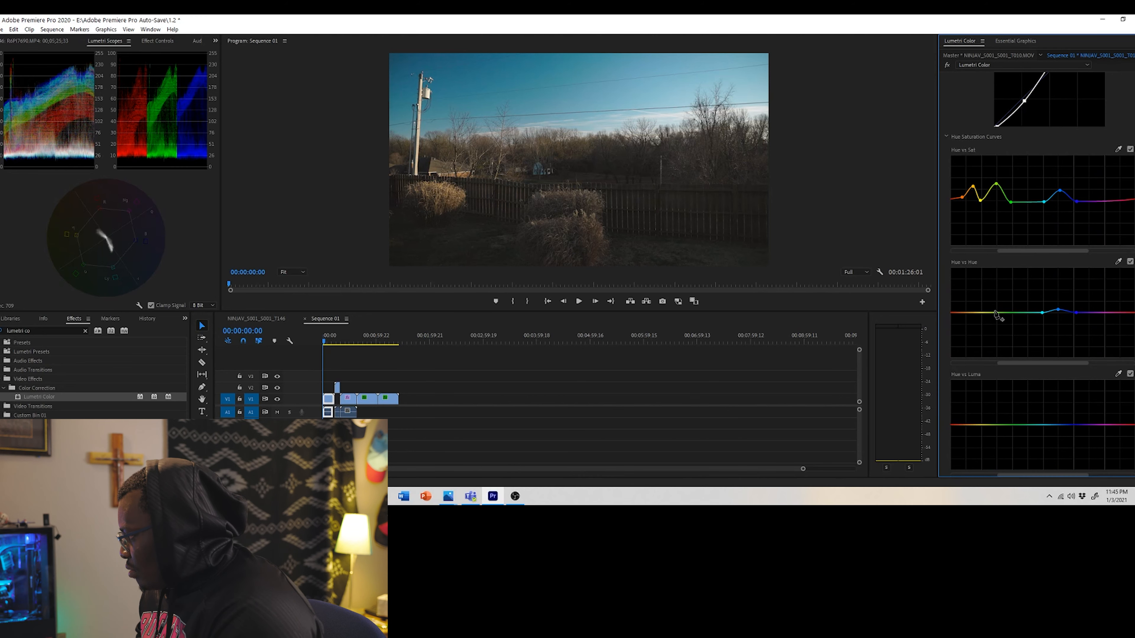
{"action": "mouse_move", "coordinate": [1011, 315]}
{"action": "left_mouse_down"}
{"action": "mouse_move", "coordinate": [1010, 339]}
{"action": "mouse_move", "coordinate": [1009, 318]}
{"action": "left_mouse_up"}
{"action": "scroll", "coordinate": [1009, 318], "scroll_direction": "down", "scroll_amount": 5}
{"action": "scroll", "coordinate": [965, 436], "scroll_direction": "up", "scroll_amount": 1}
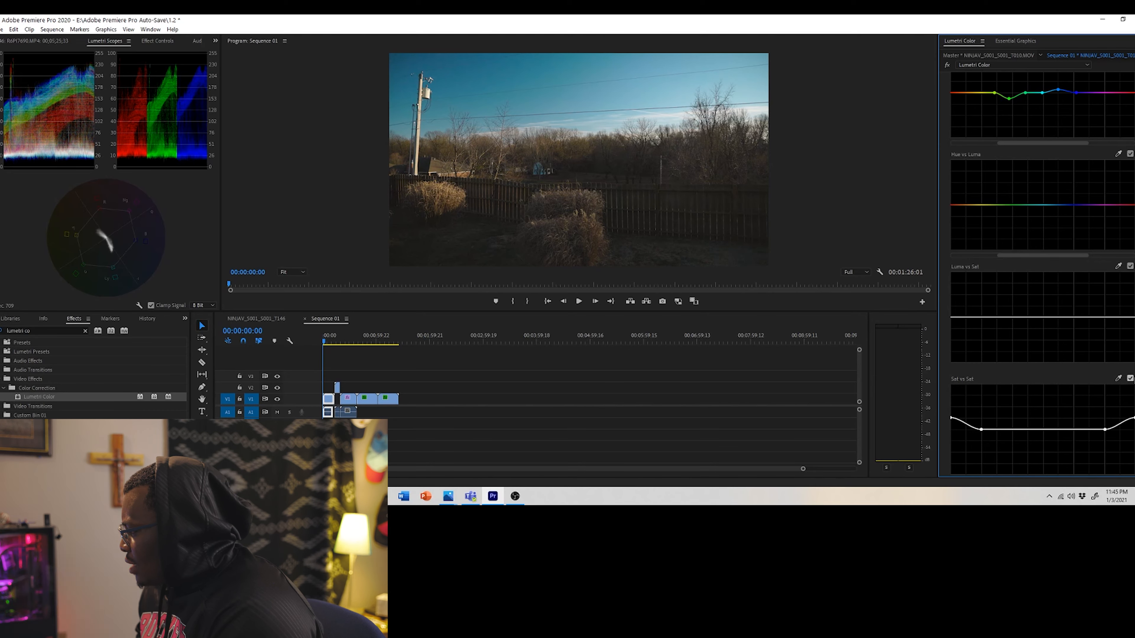
{"action": "left_click", "coordinate": [578, 301]}
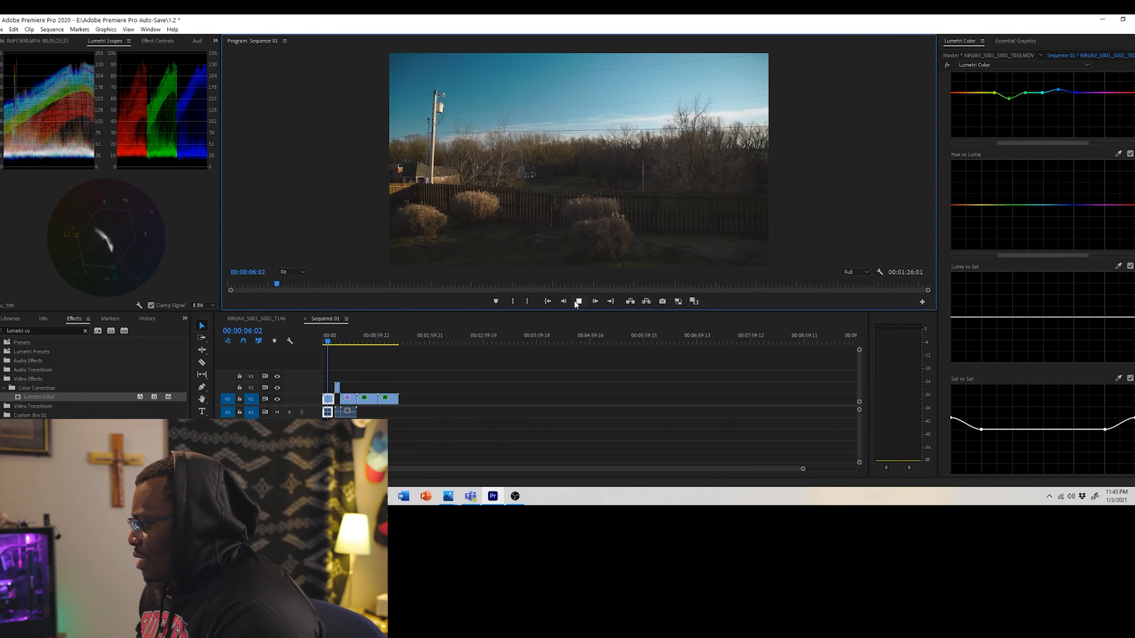